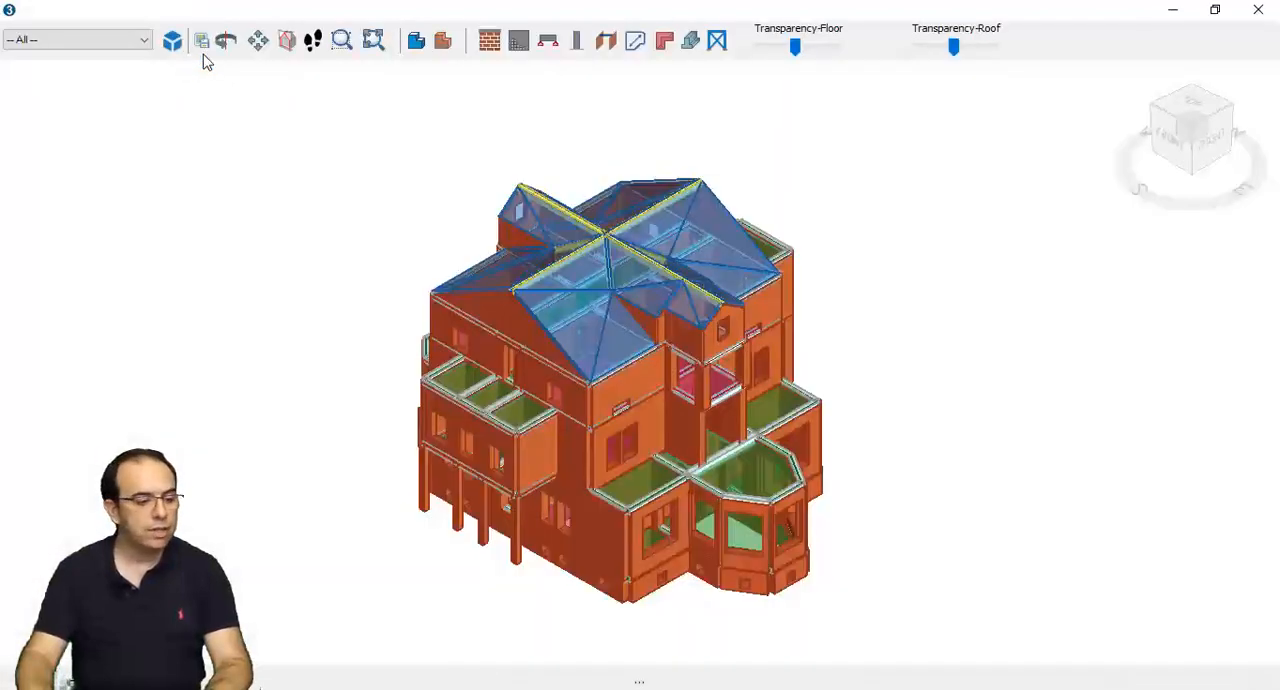
- Orbit the 3D model to examine the whole building, and close the 3D view
click(225, 40)
drag(616, 450, 560, 429)
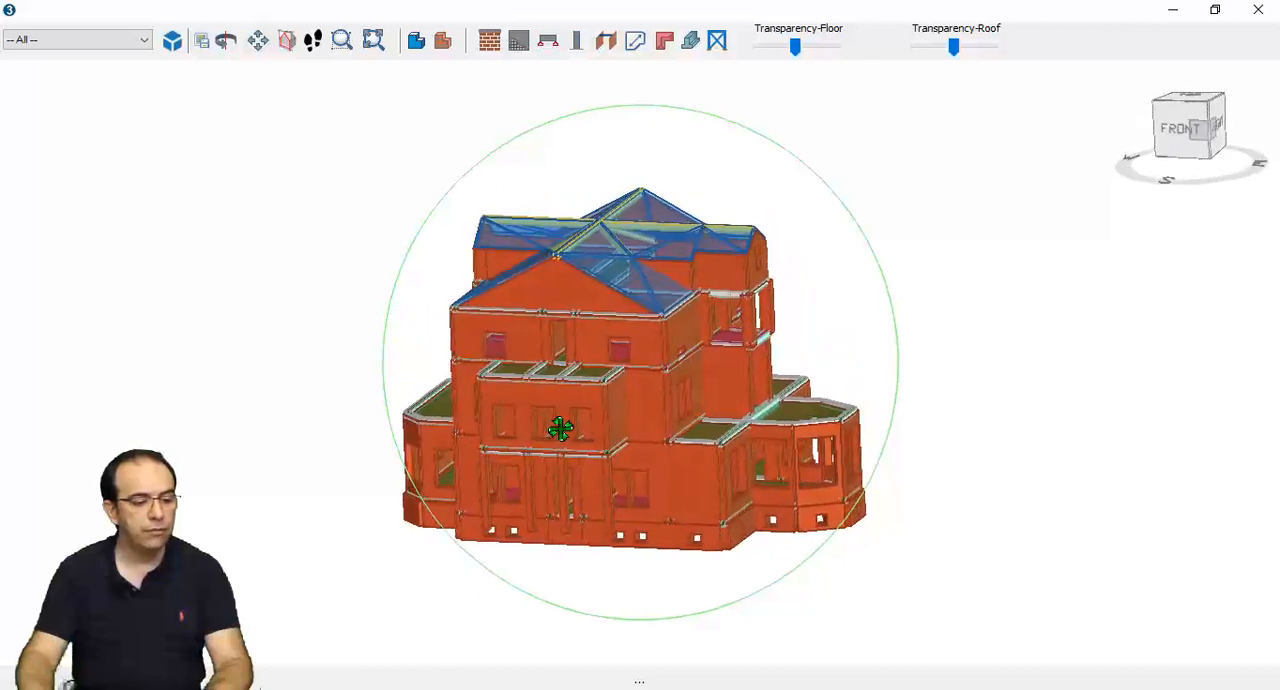
click(1260, 11)
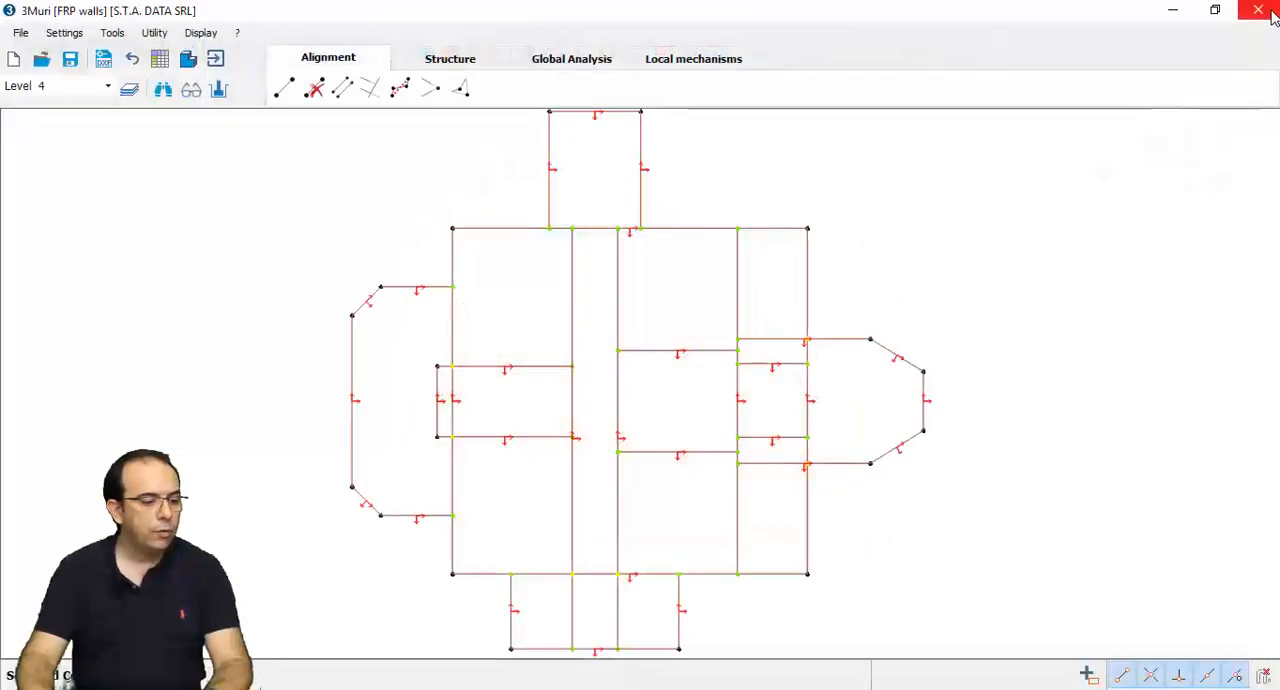
- Open the structure's element table and review the wood and masonry materials and all masonry panel properties
click(478, 62)
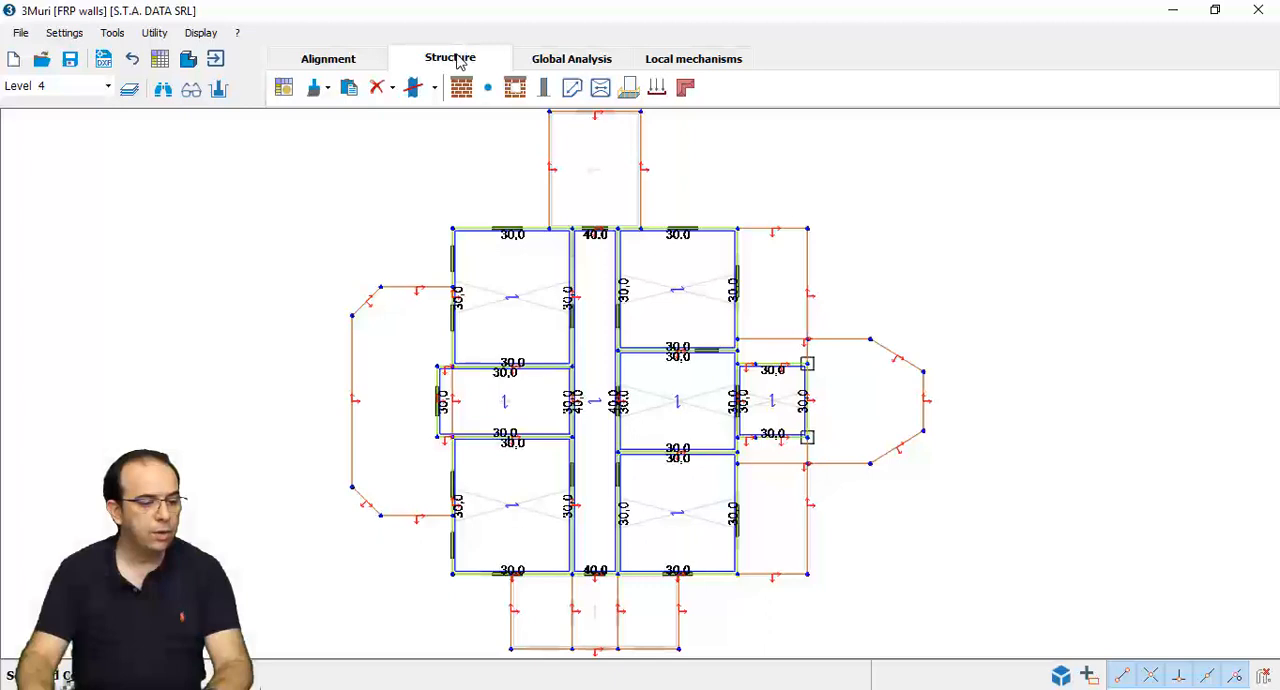
click(159, 60)
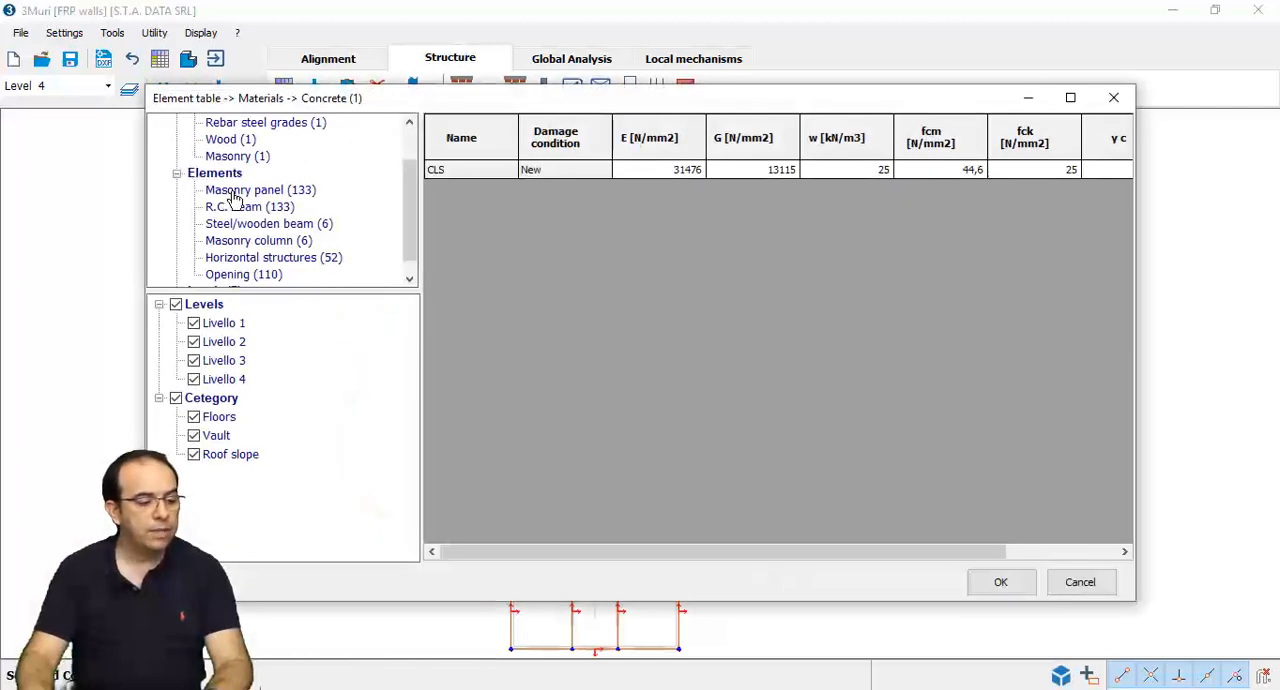
click(230, 141)
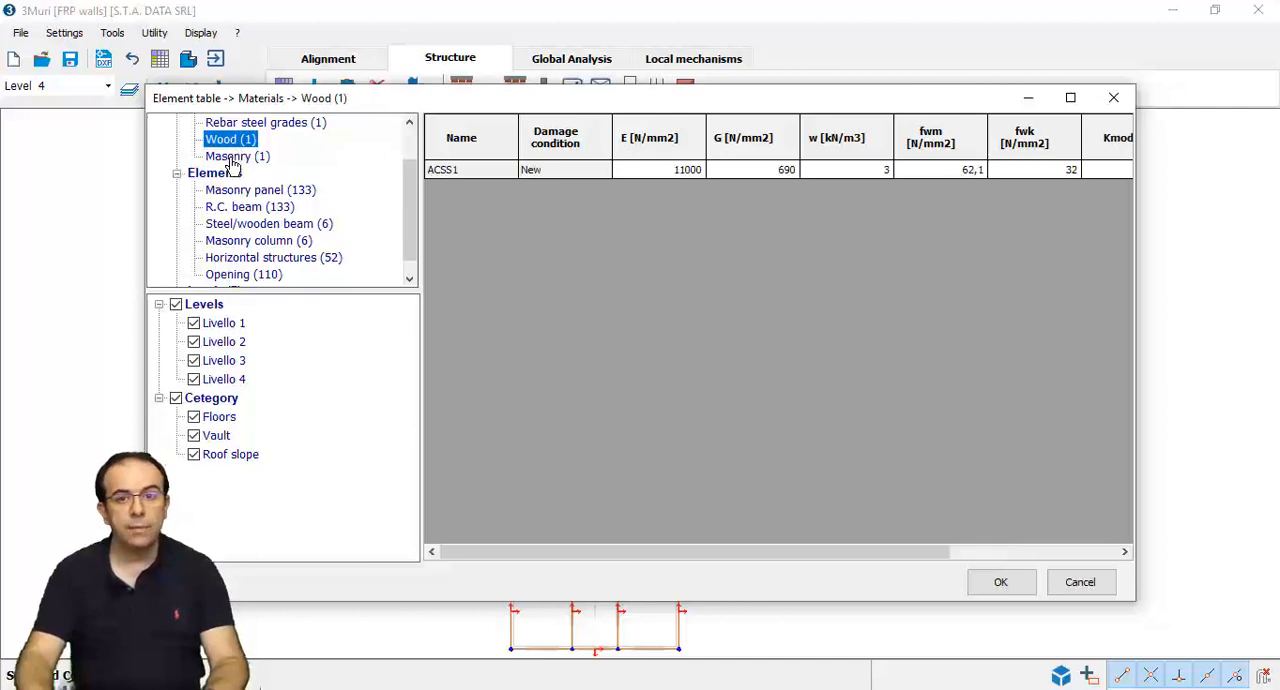
click(232, 158)
click(238, 192)
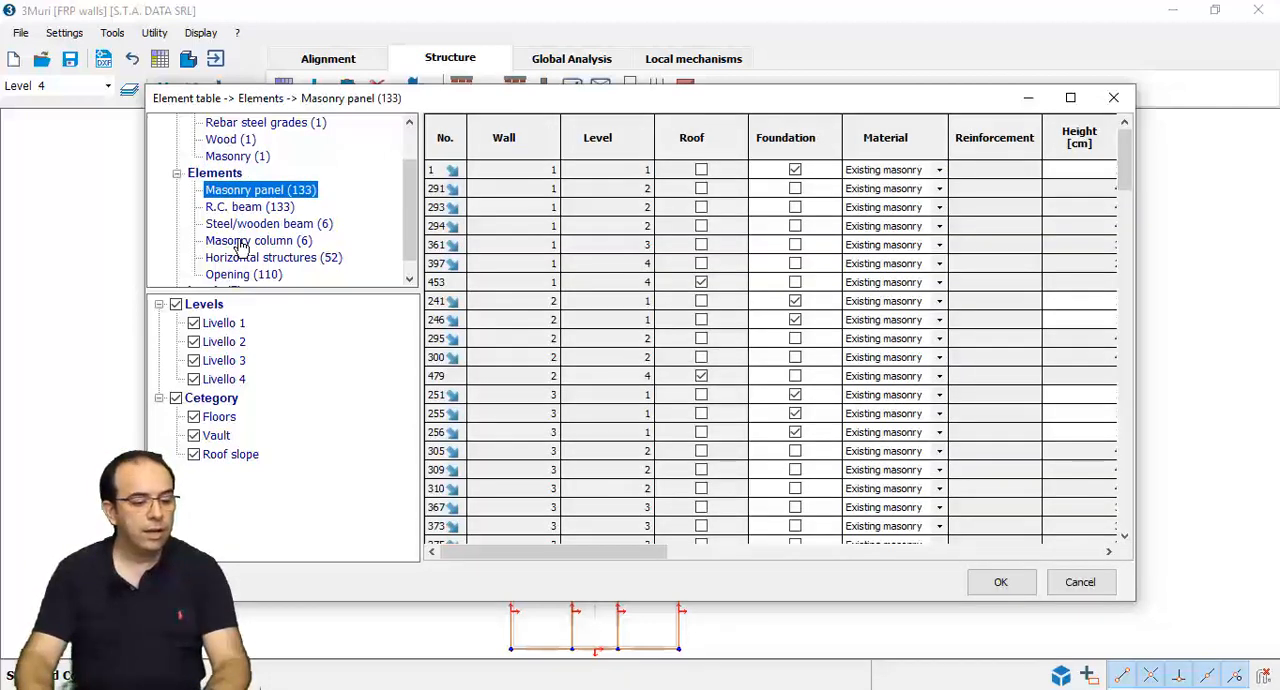
drag(571, 552, 977, 606)
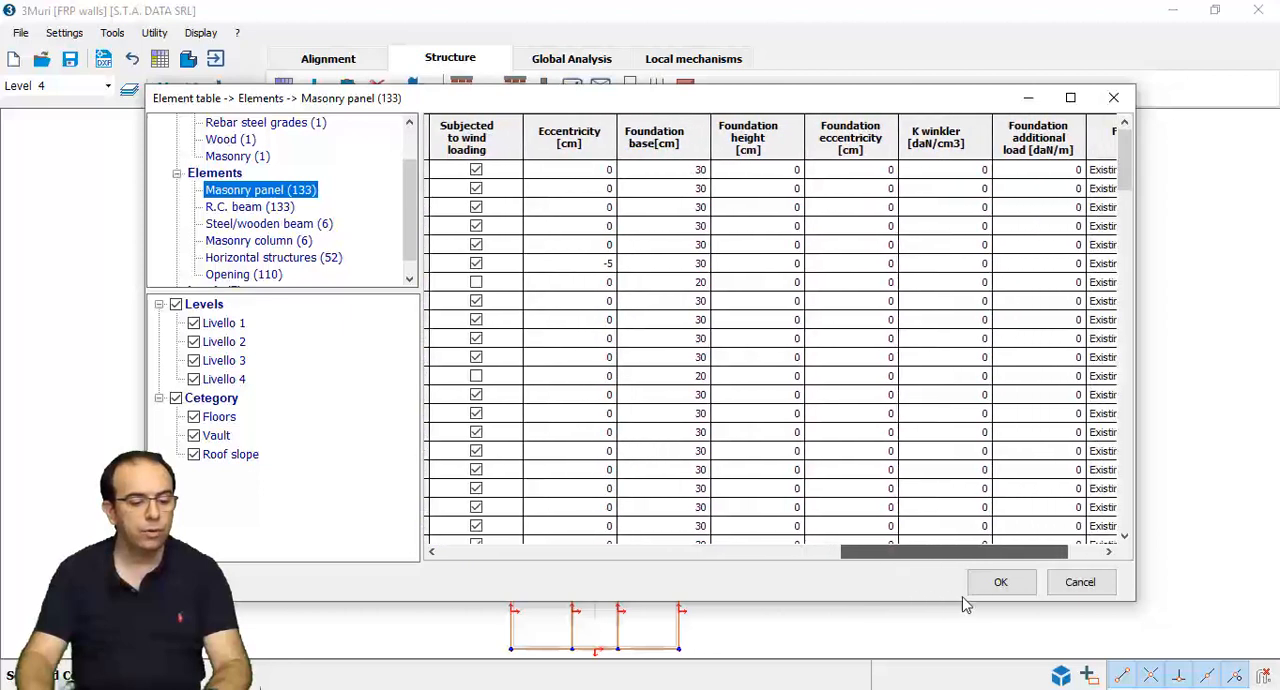
- Review the types, elevations and loads of the horizontal structures in the element table, and close it without changes
click(278, 258)
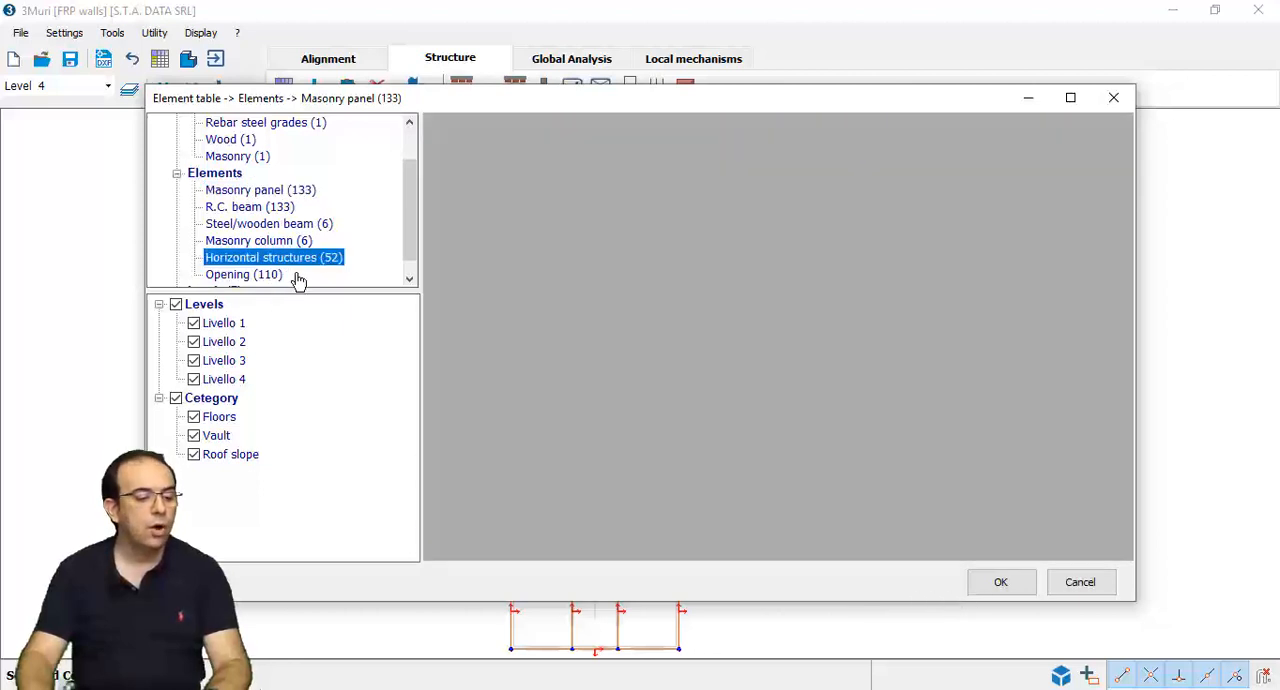
drag(695, 548, 745, 565)
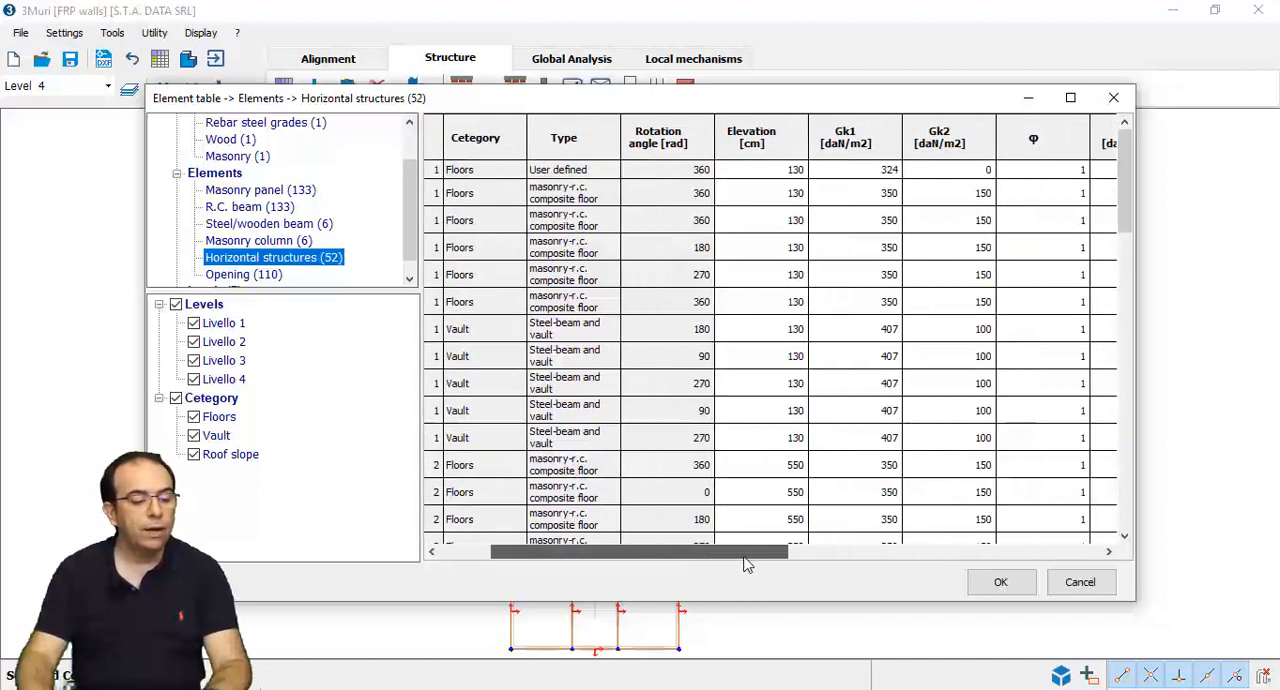
scroll(729, 437, down, 4)
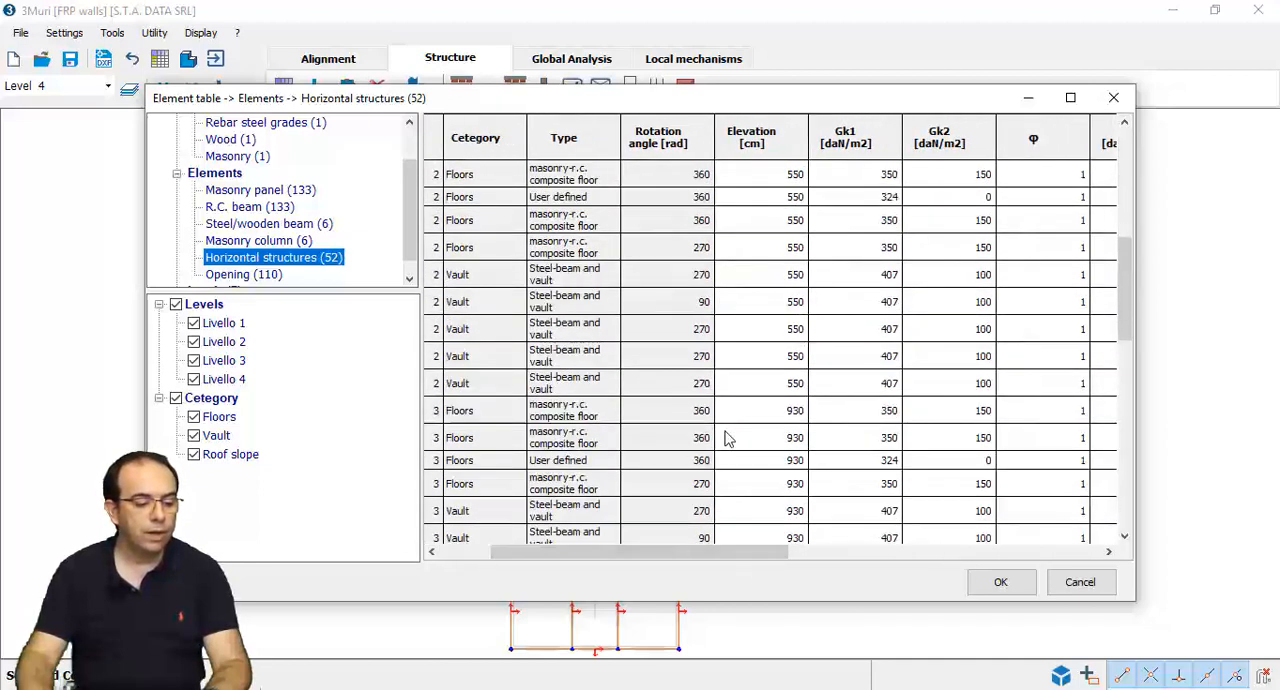
scroll(727, 437, down, 1)
scroll(727, 437, down, 1)
scroll(727, 437, down, 1)
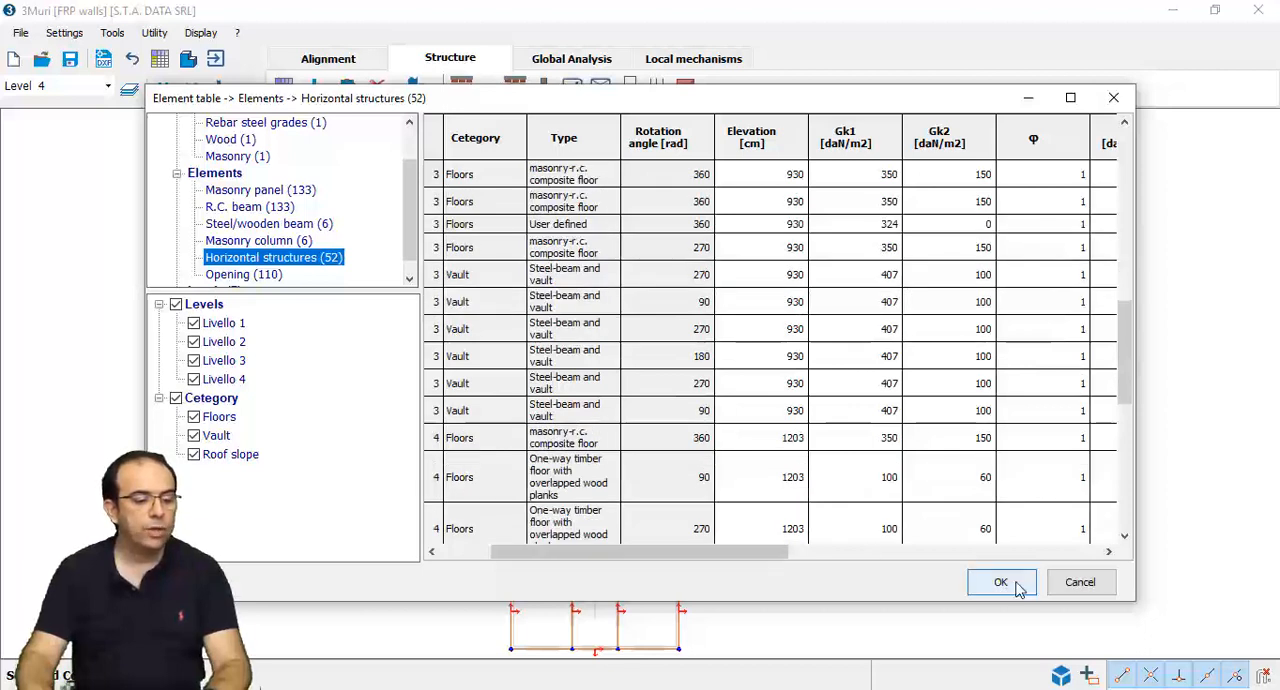
click(1072, 584)
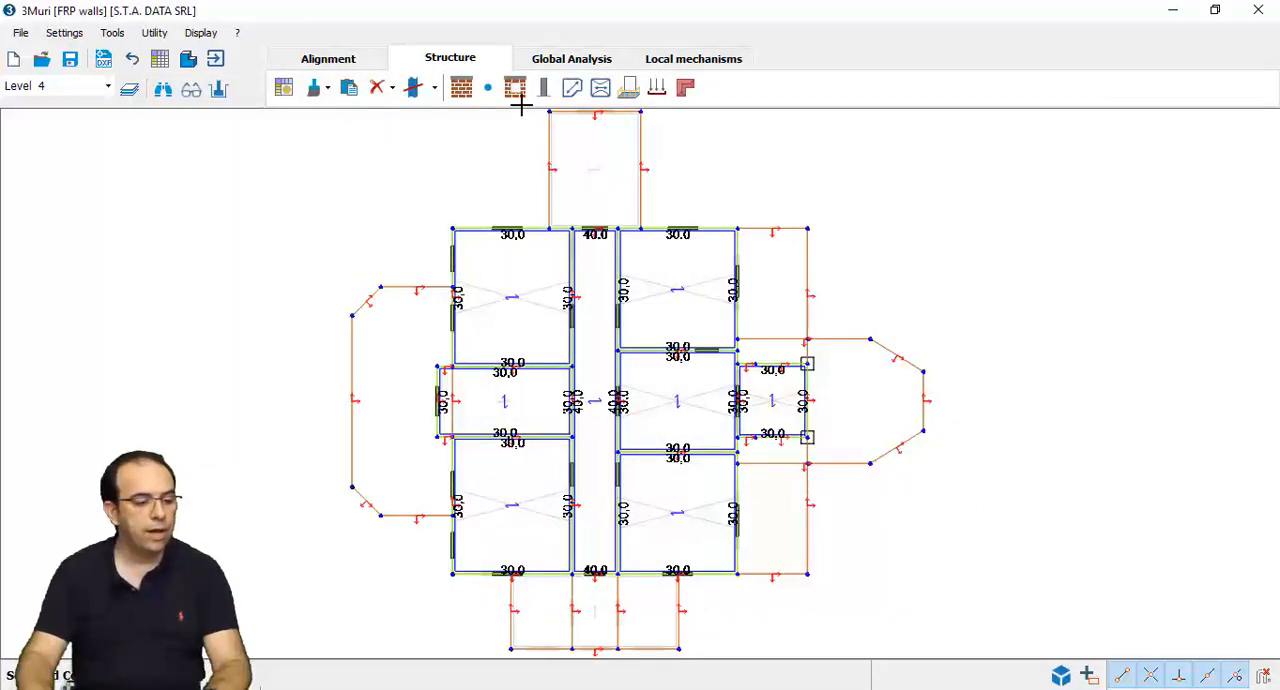
- Examine the global analysis meshes of walls P1, P4 and P3, including the piers and spandrels of wall P3
click(538, 62)
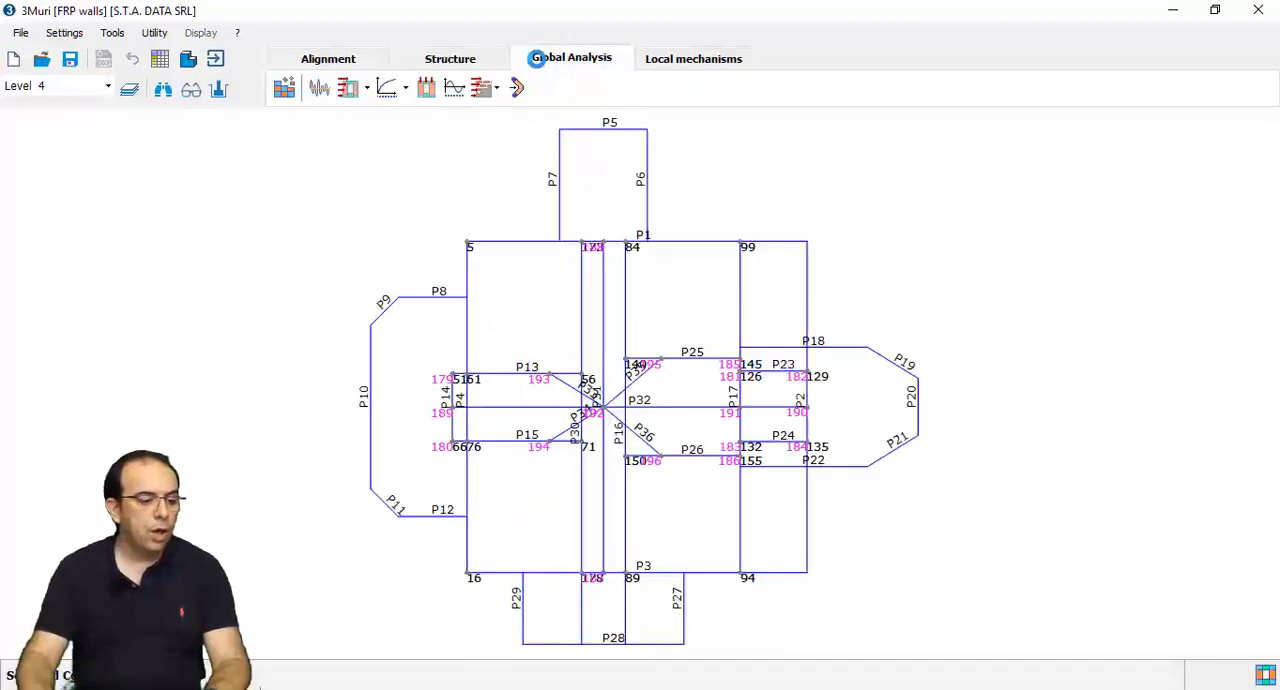
click(508, 241)
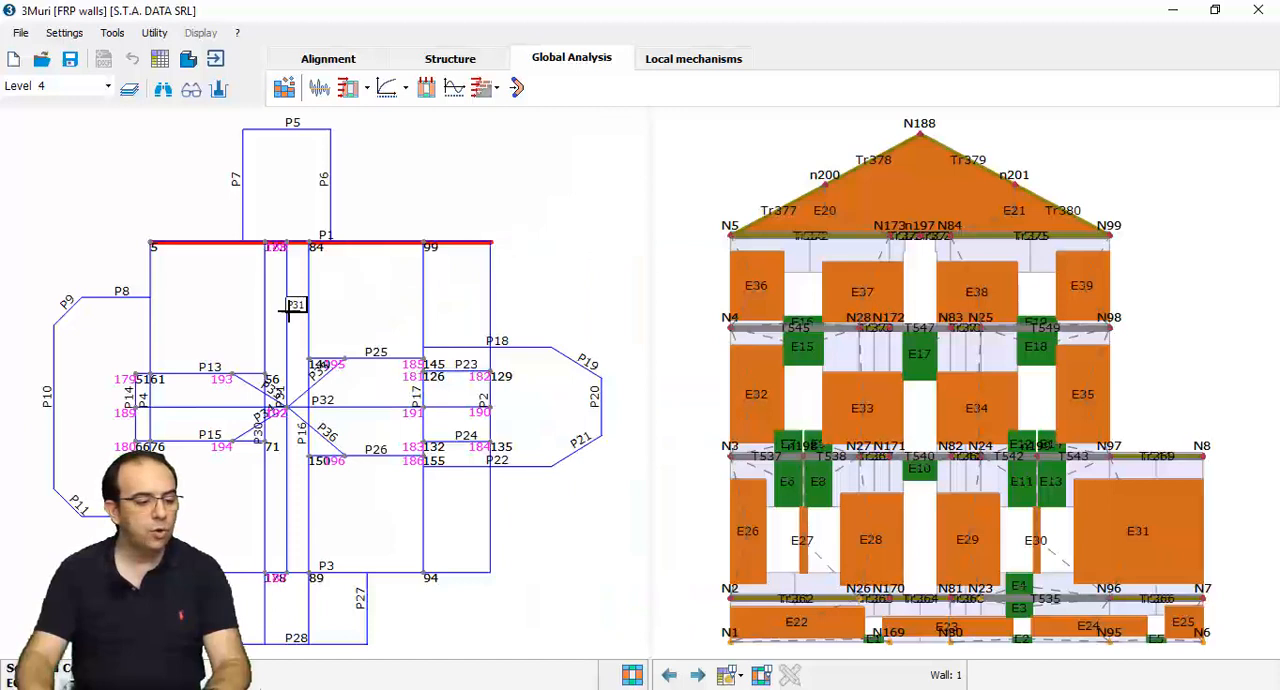
click(150, 318)
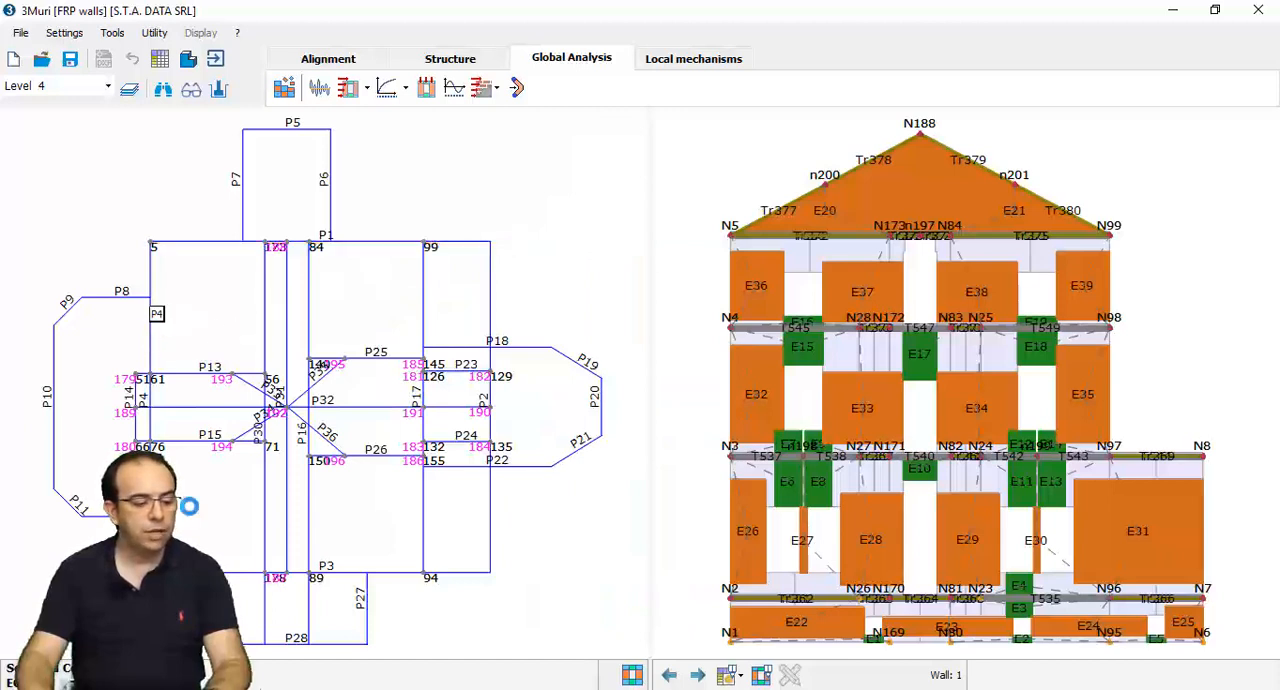
click(394, 570)
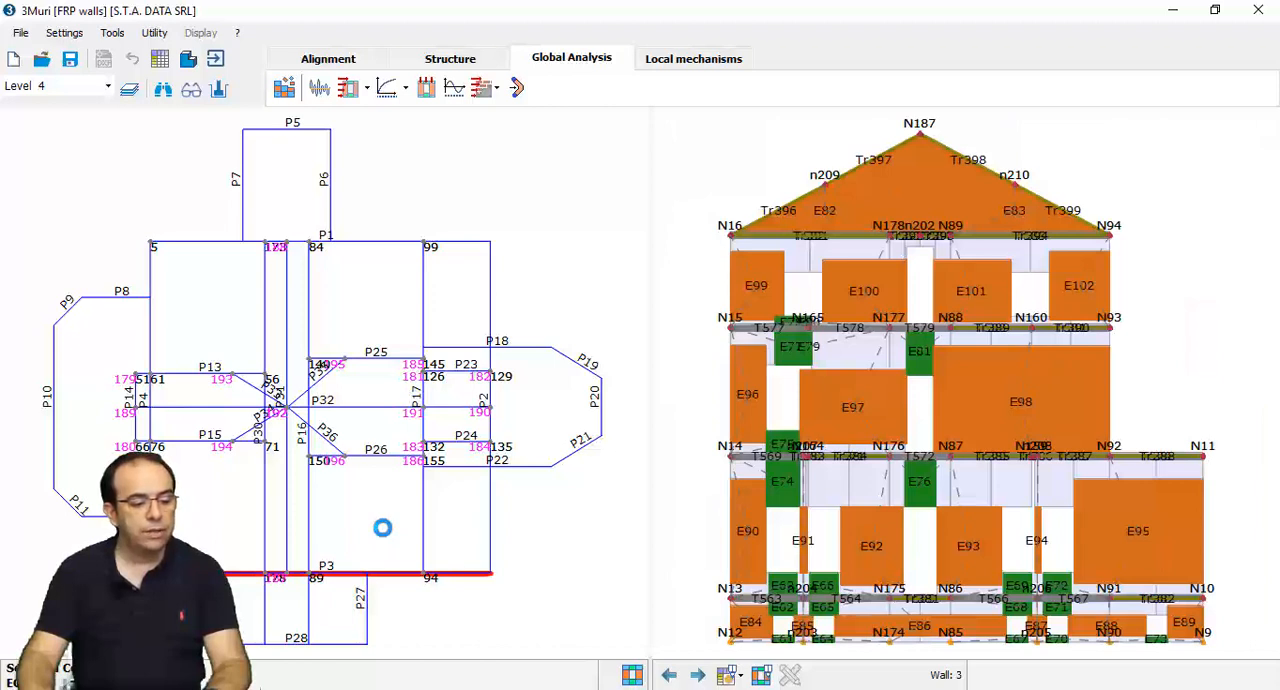
mouse_move(795, 425)
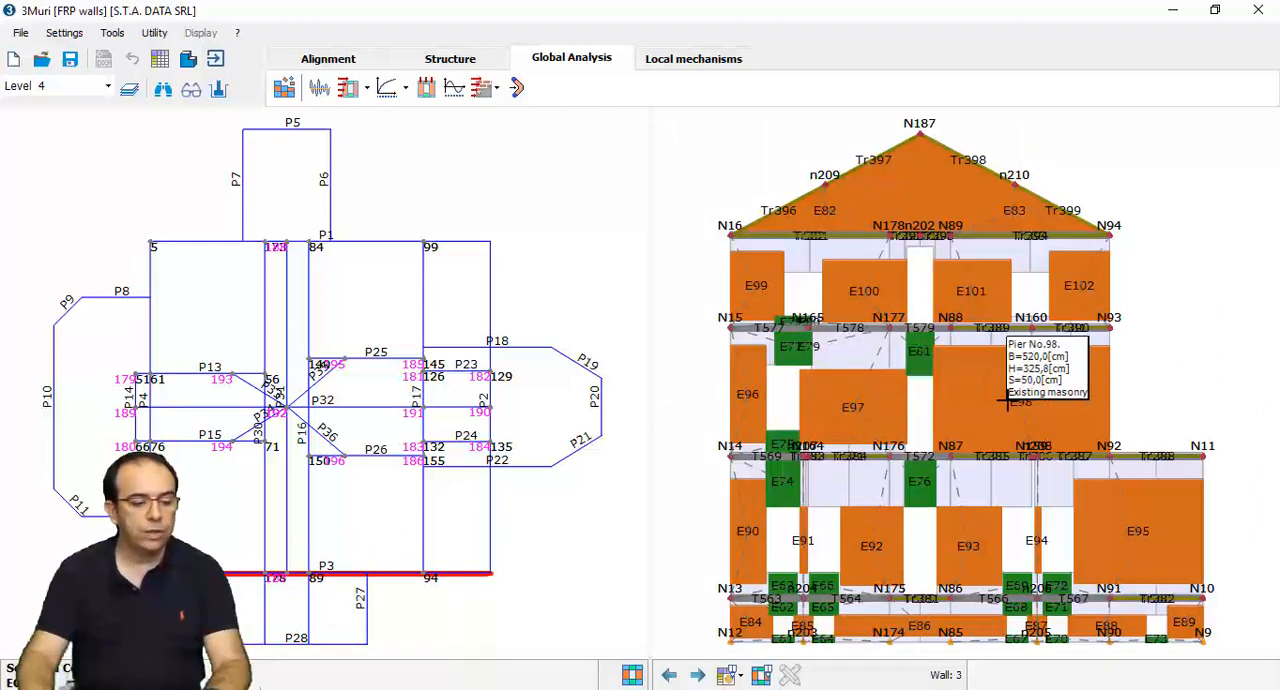
mouse_move(912, 367)
mouse_move(907, 454)
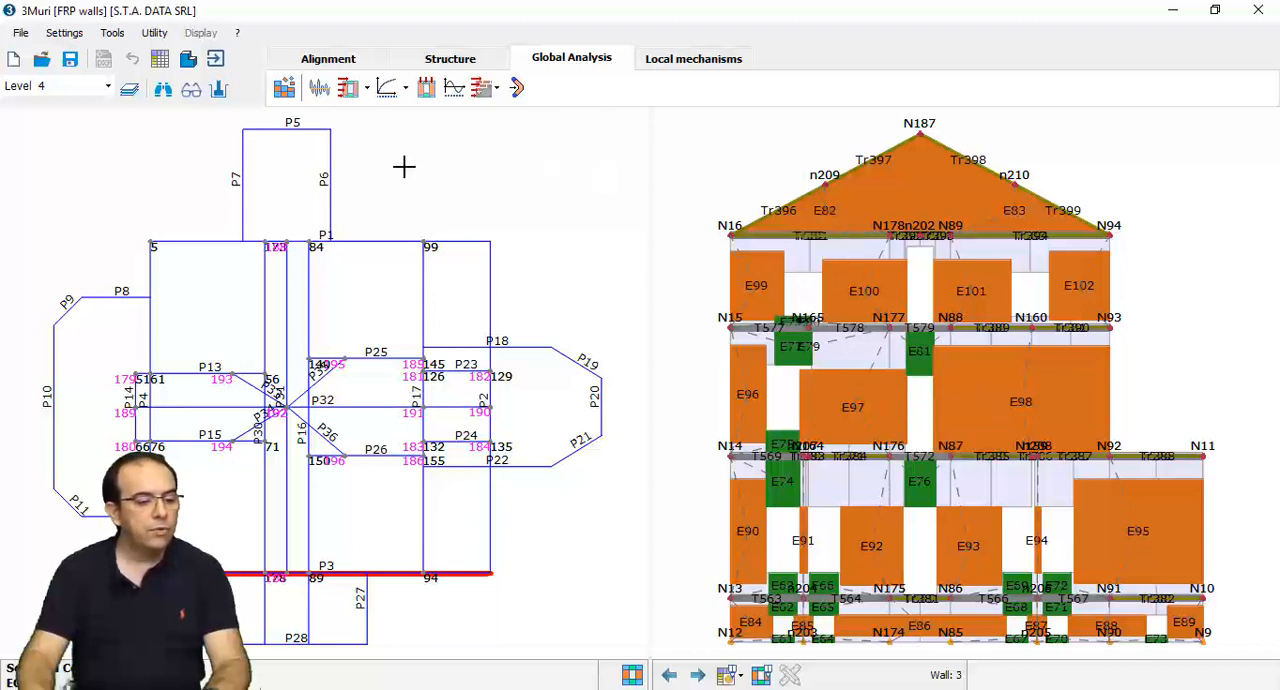
- Open the pushover analysis verification and display the details of analysis 2, +X with static forces
click(405, 89)
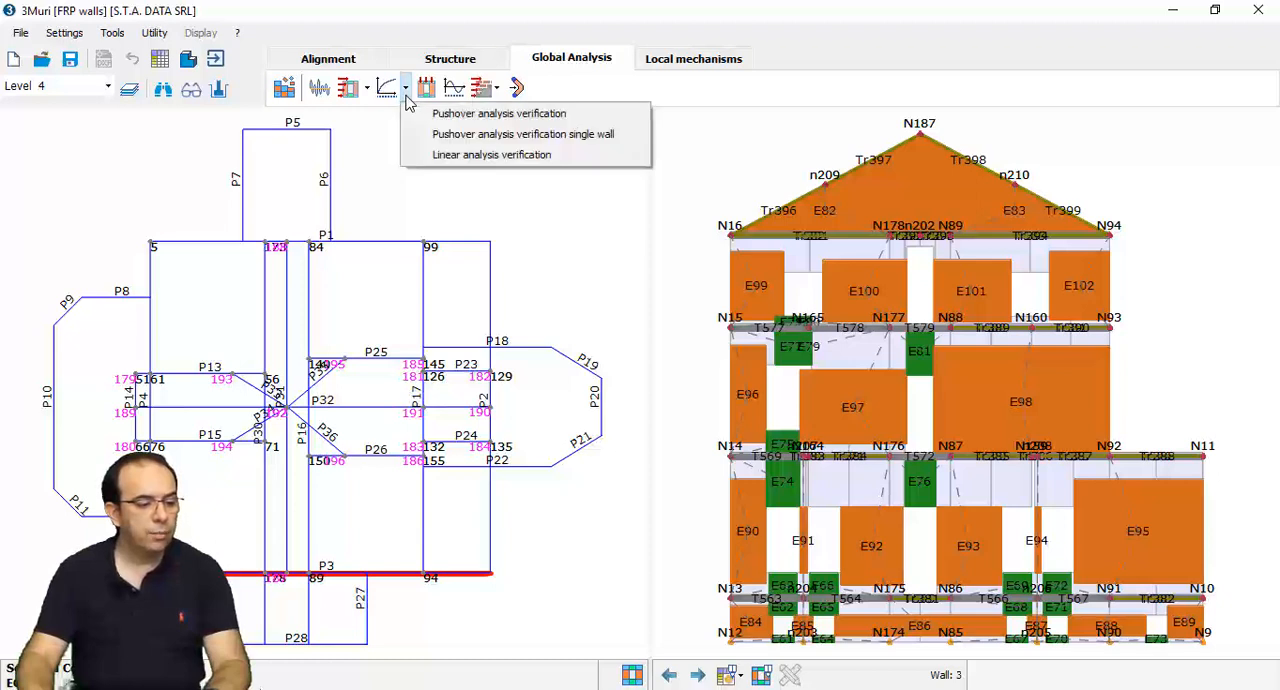
click(458, 116)
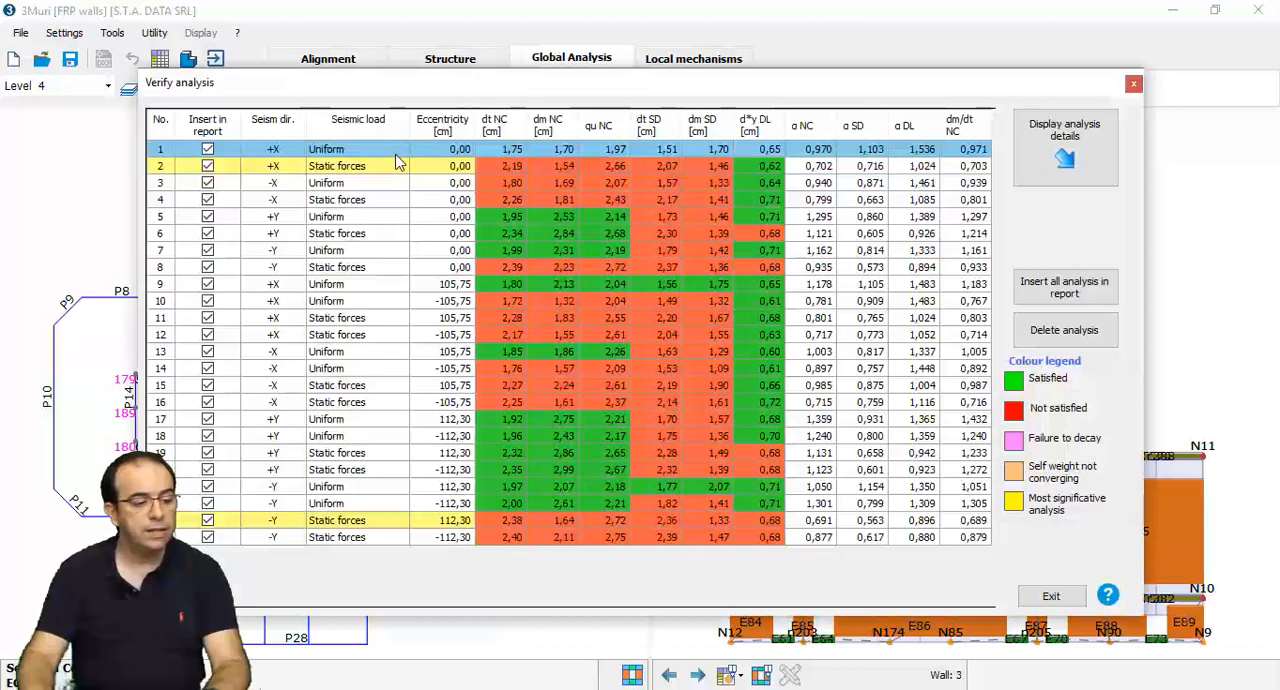
click(922, 168)
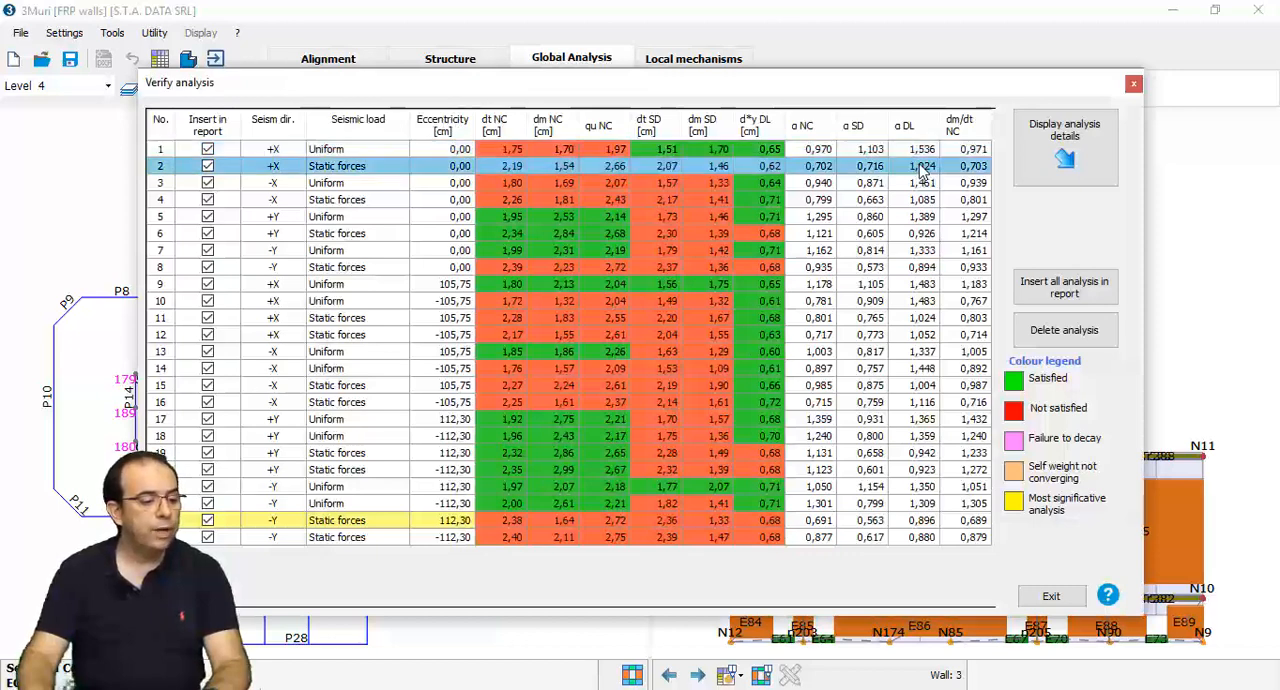
click(1049, 158)
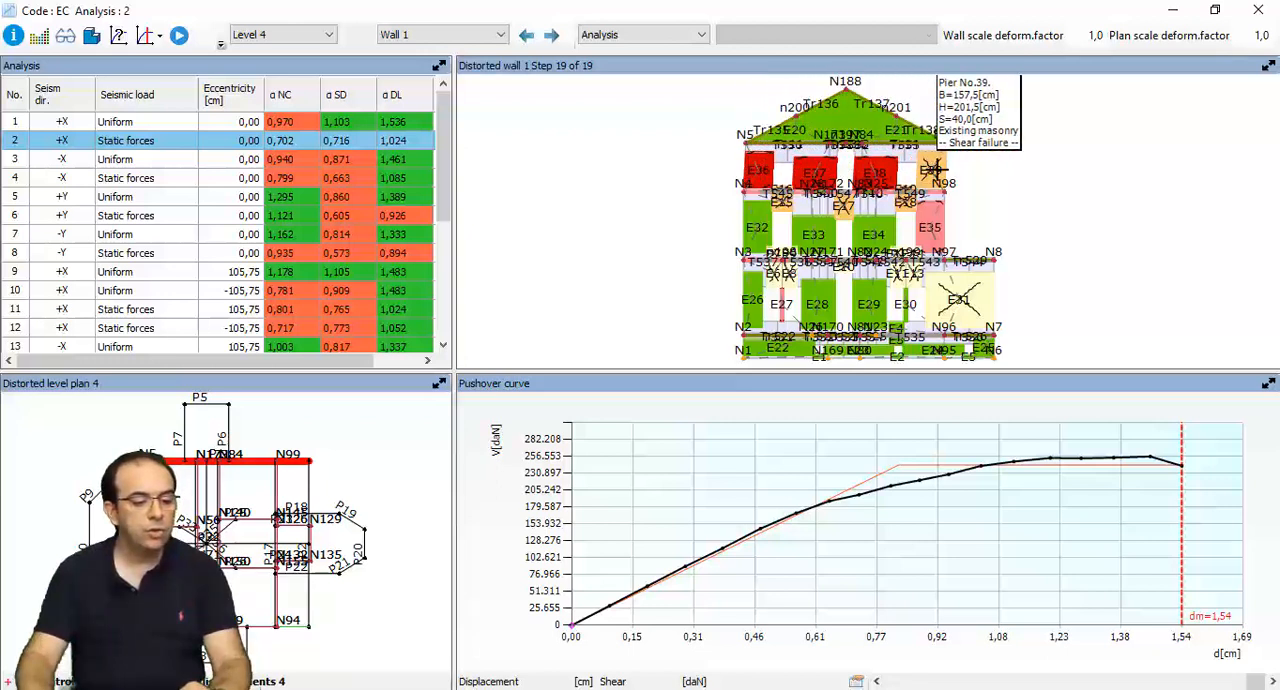
- Examine wall 3's damage, check the damage level table, display wall 1 from it, and close the analysis details
click(262, 624)
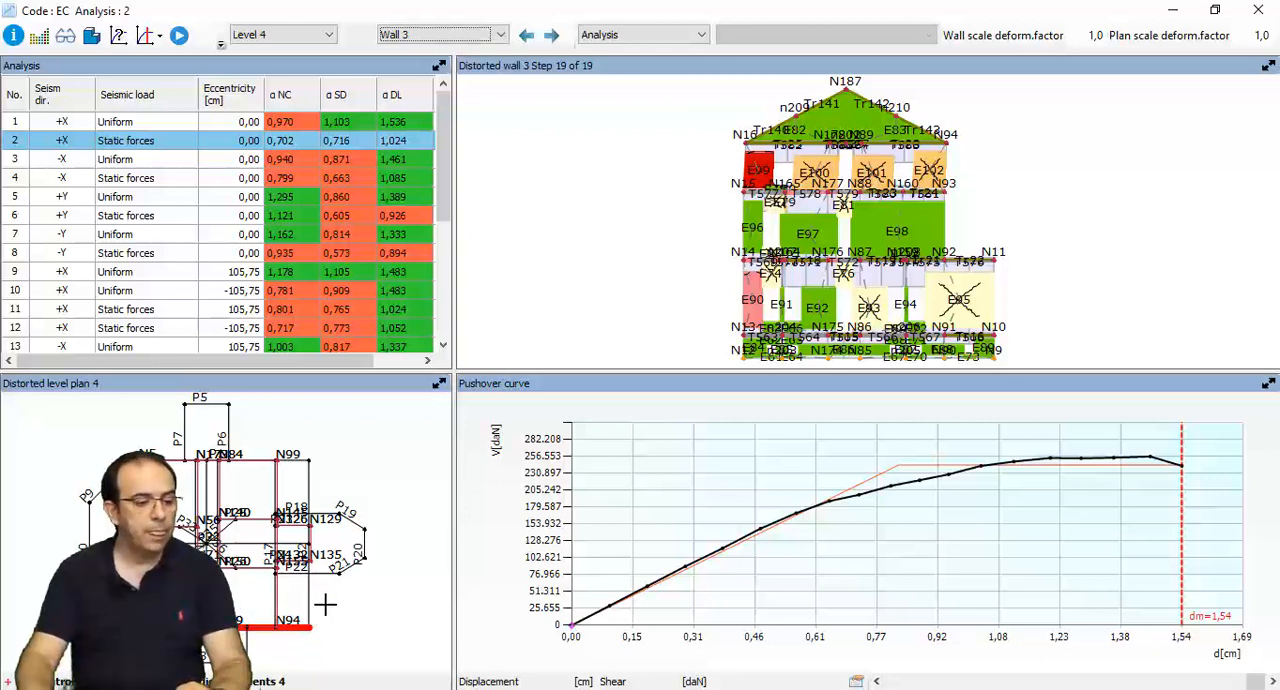
click(117, 40)
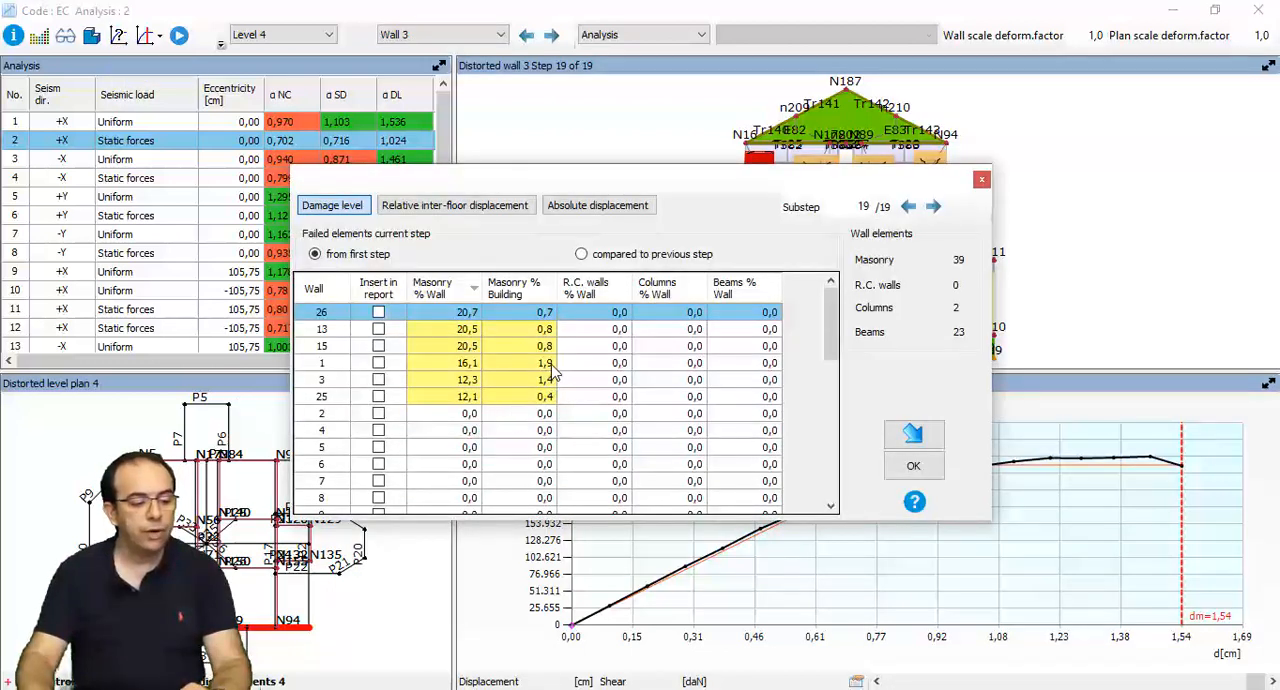
click(515, 369)
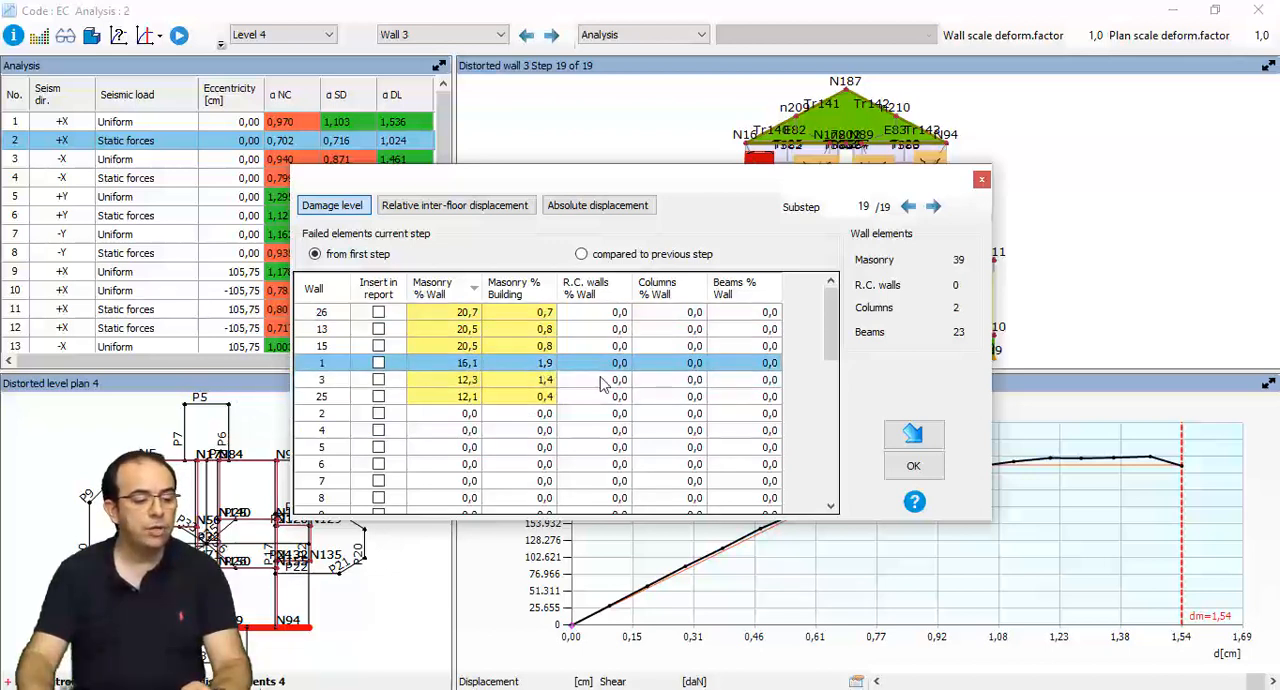
click(909, 437)
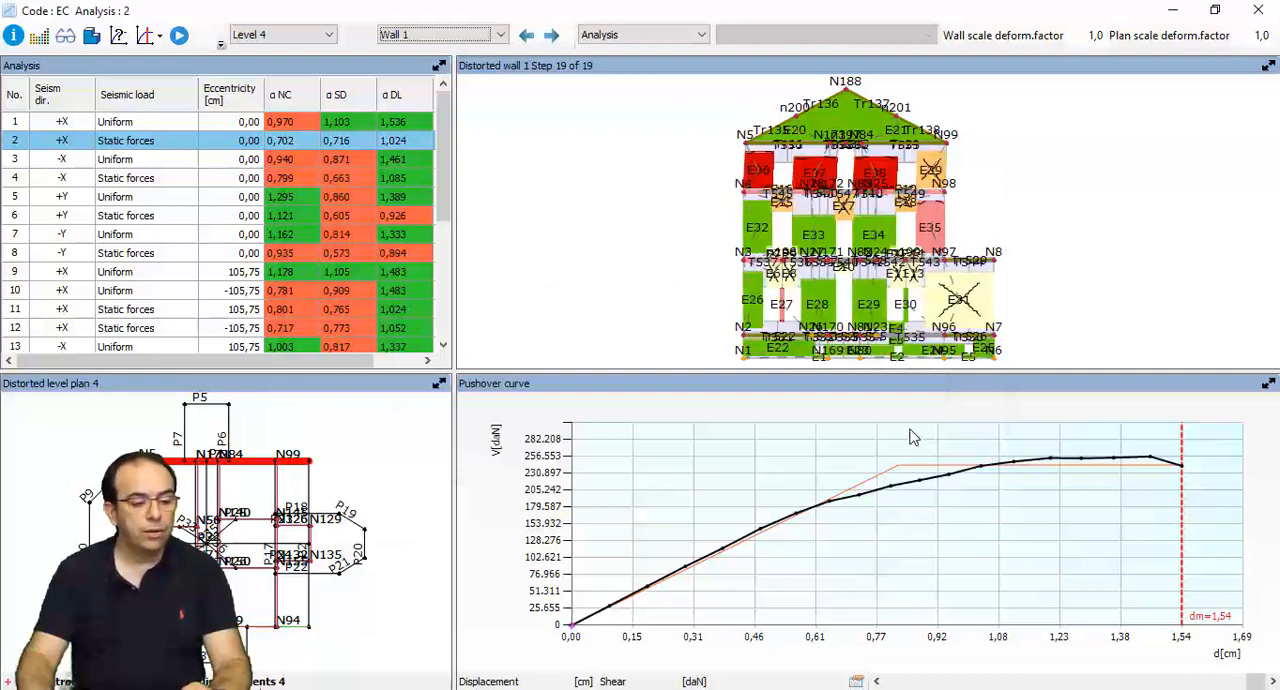
click(1253, 10)
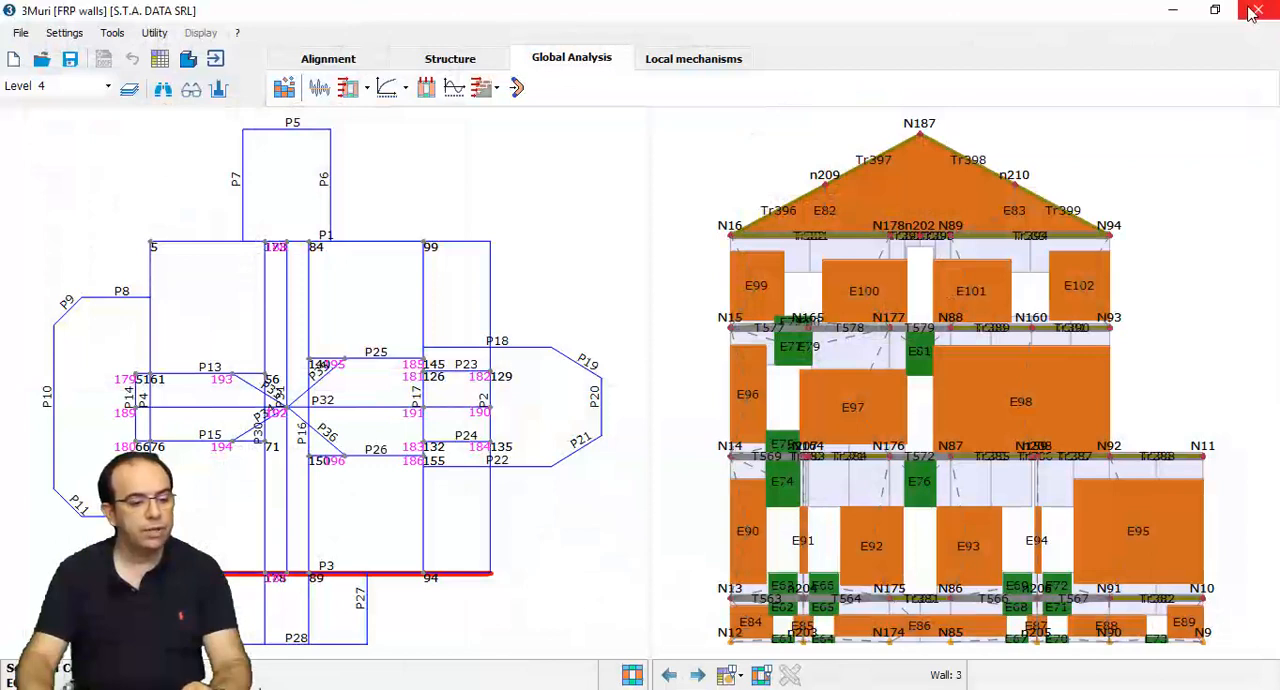
- Open the upper perimeter wall's characteristics on Level 4 for editing and review the properties of its Existing masonry material
click(428, 62)
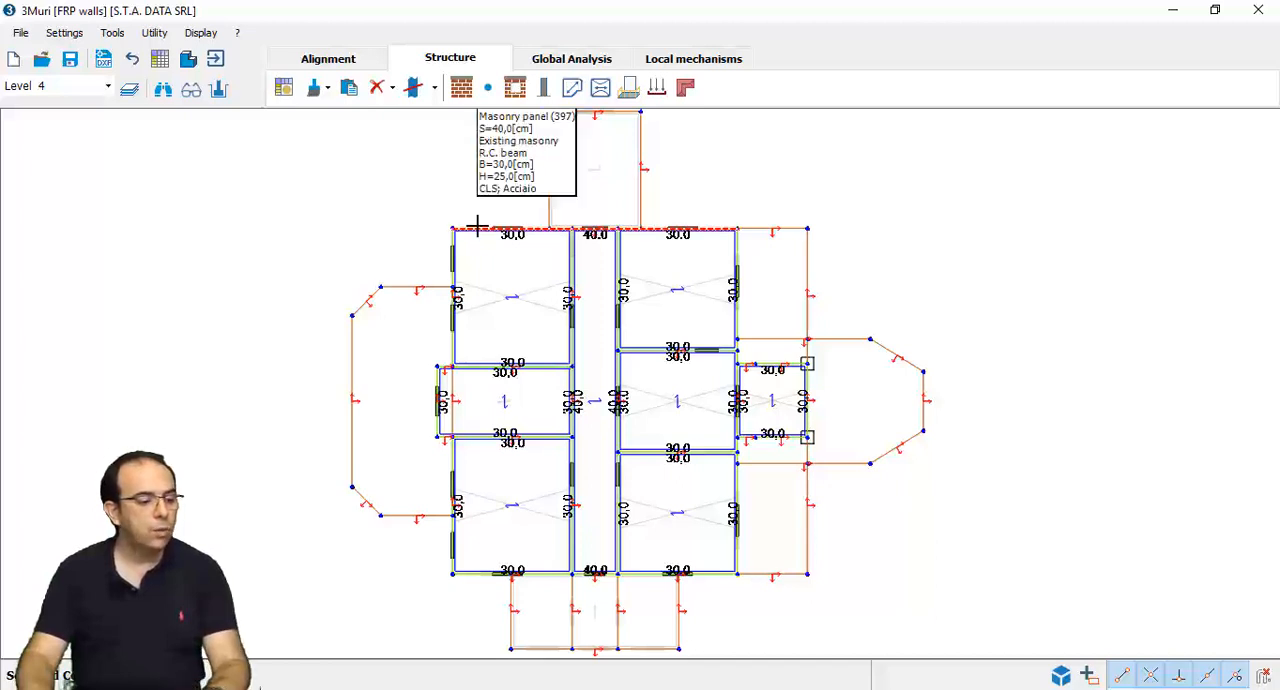
right_click(478, 227)
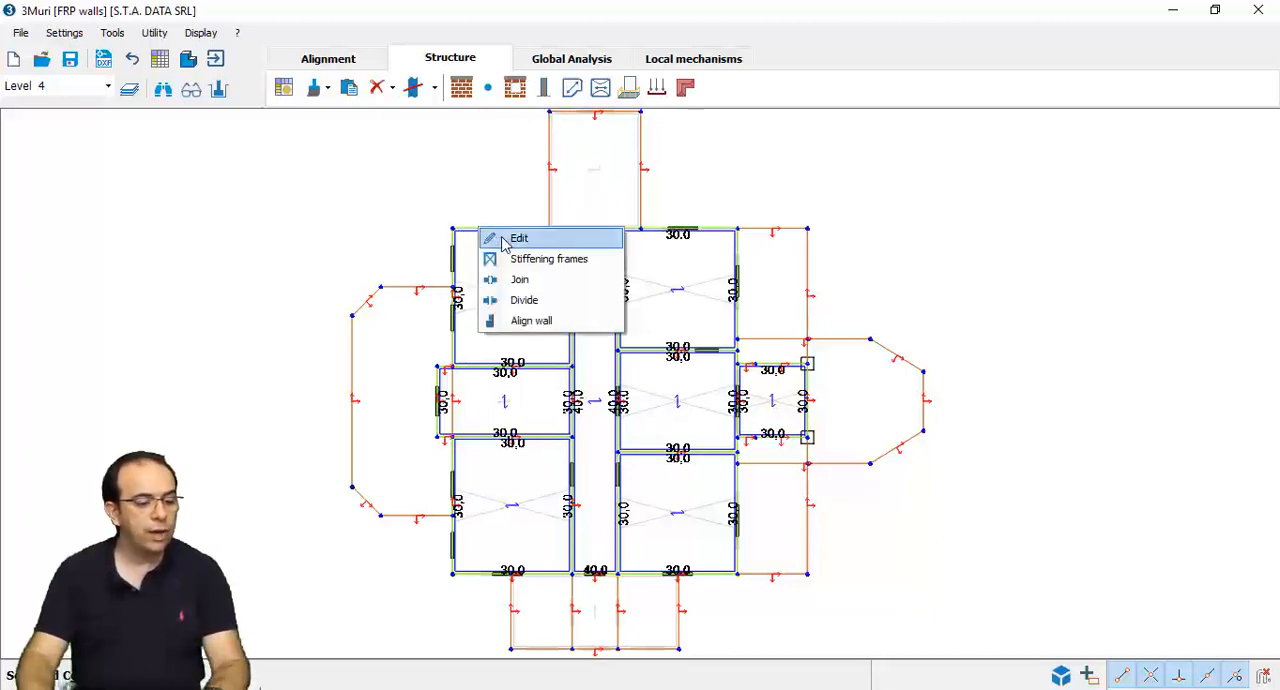
click(516, 238)
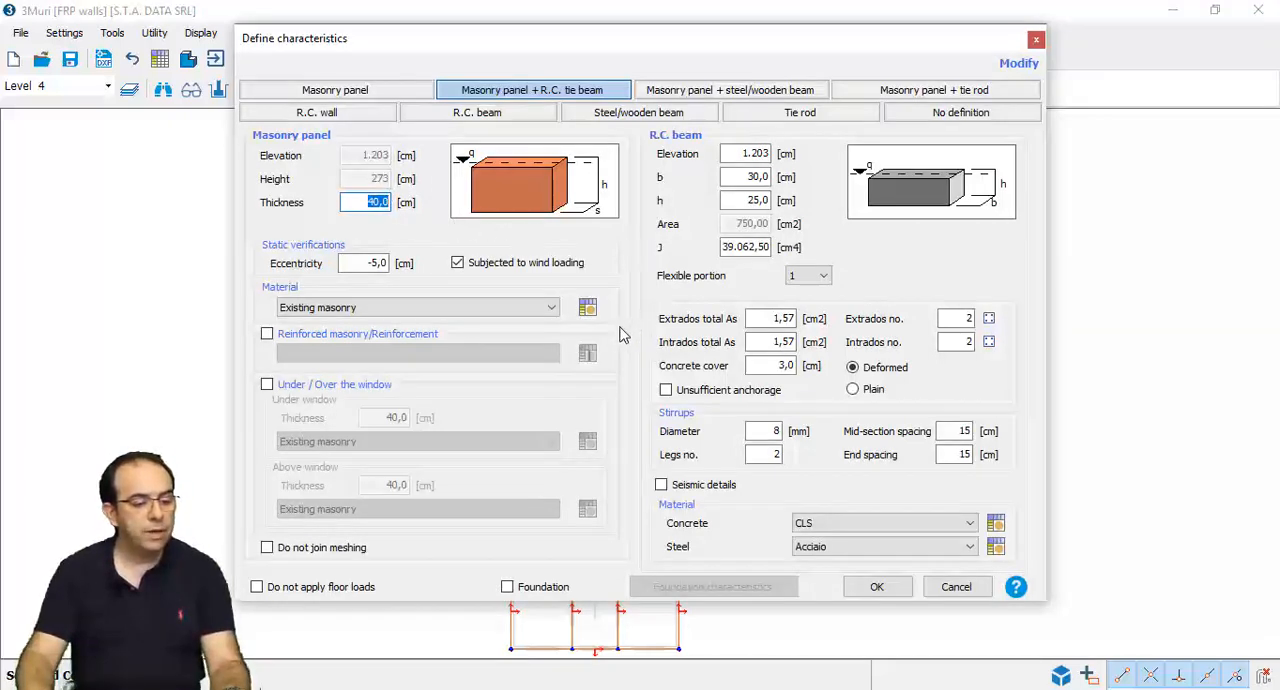
click(587, 307)
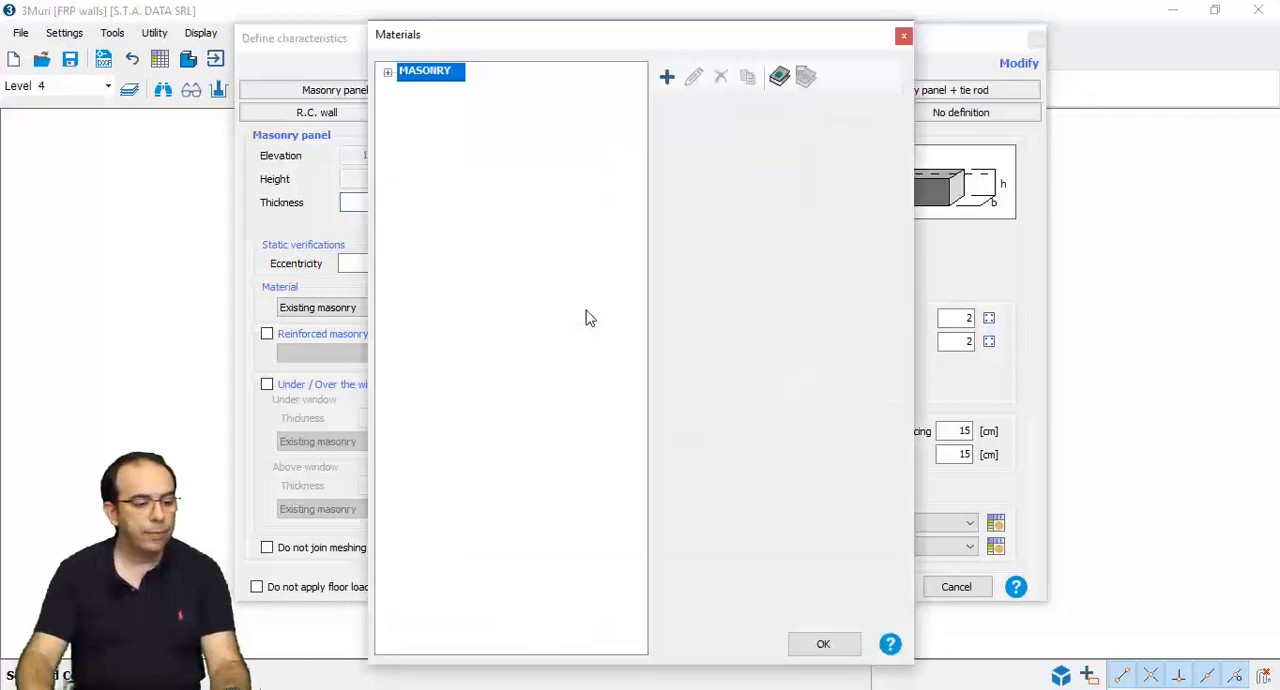
click(388, 74)
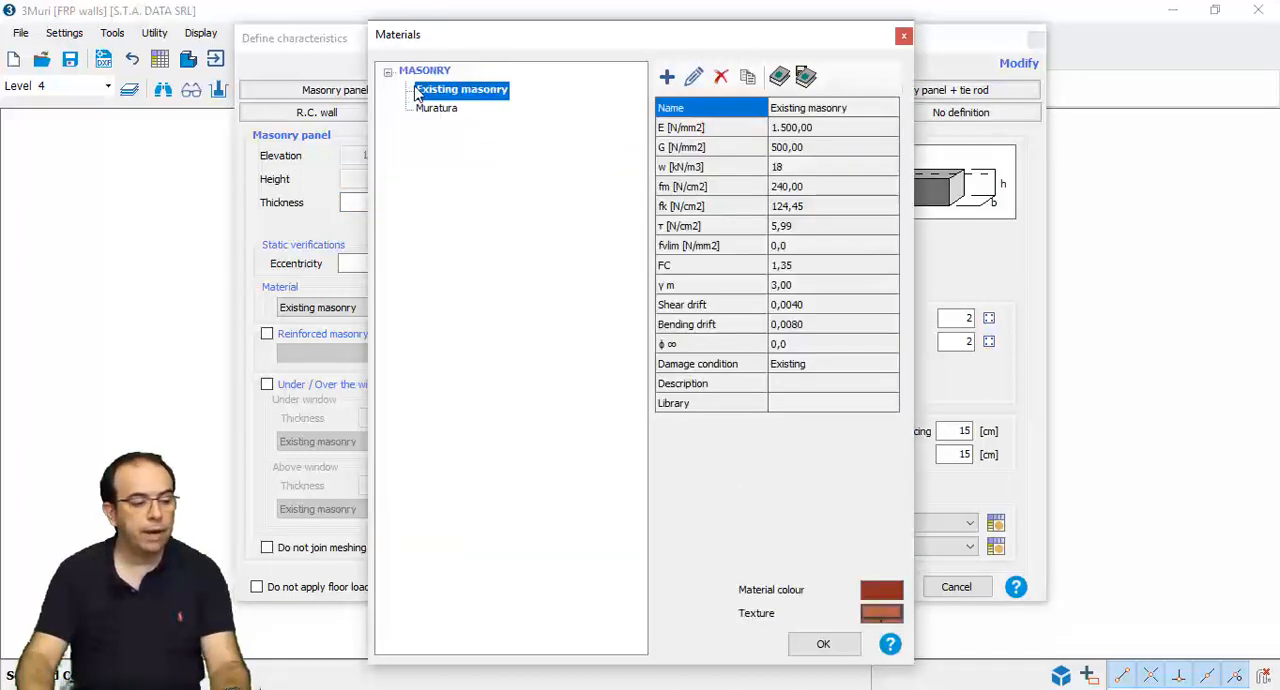
click(693, 78)
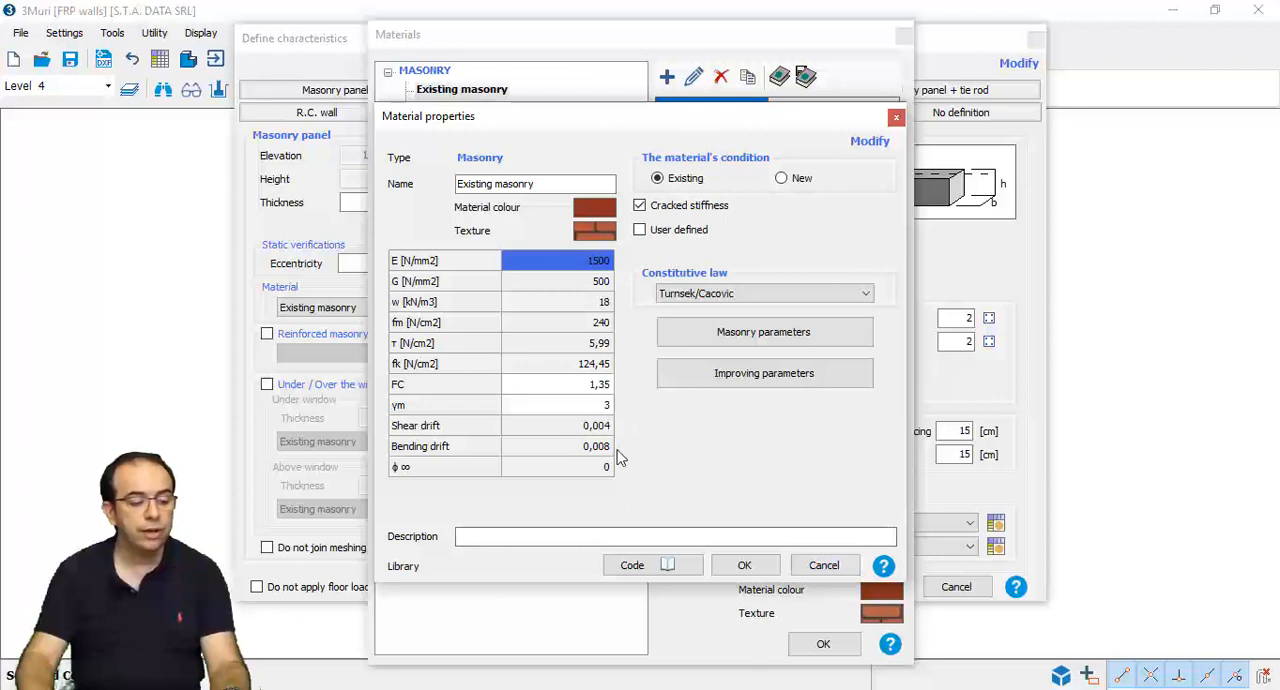
click(824, 566)
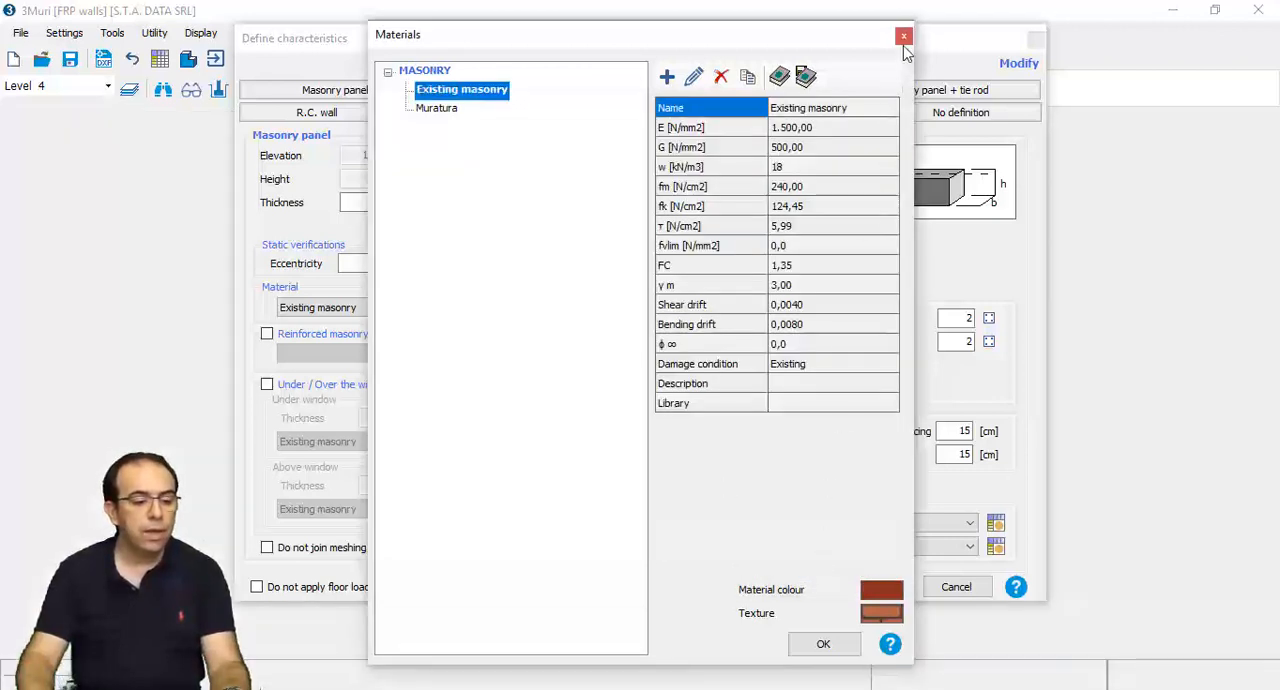
click(904, 38)
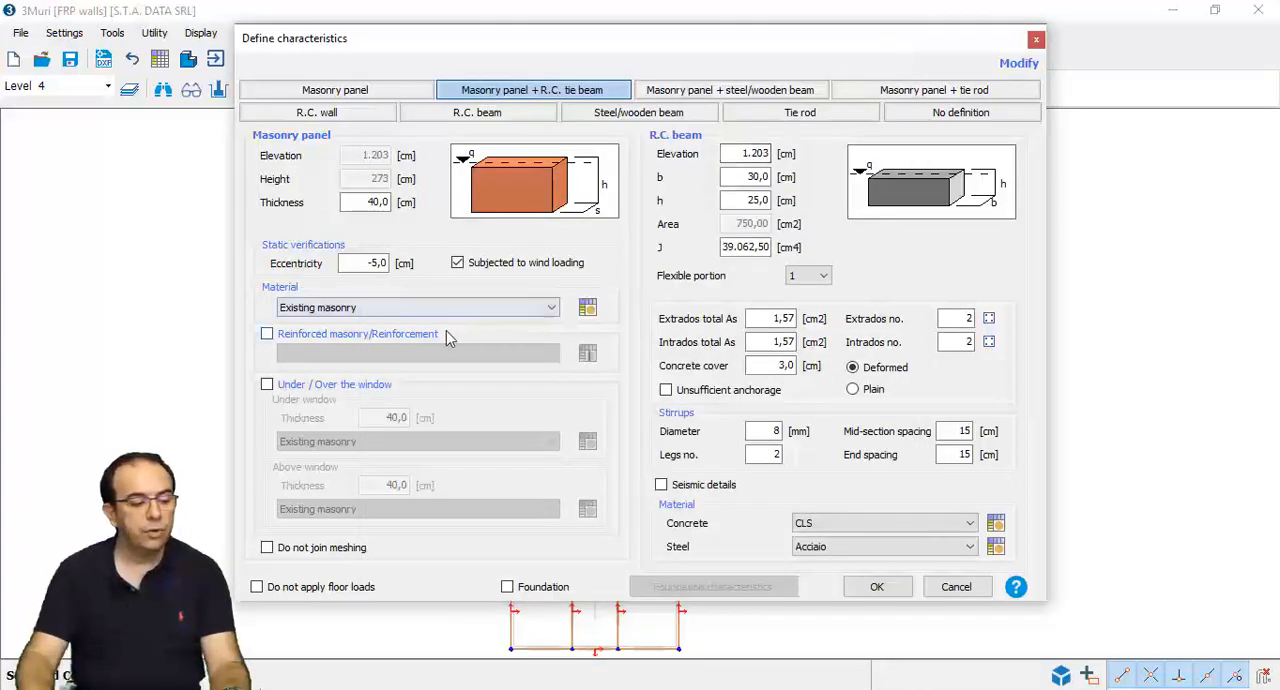
- Enable reinforced masonry/reinforcement for the masonry panel and open the reinforcement definitions
click(267, 334)
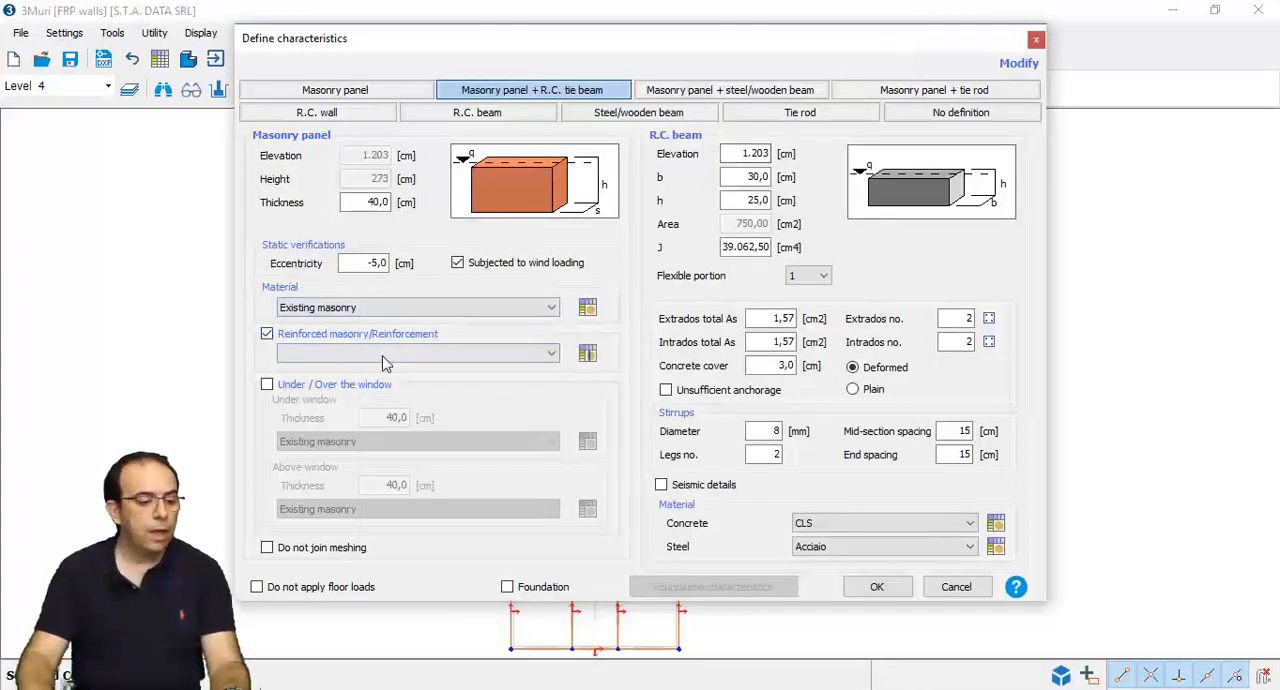
click(587, 353)
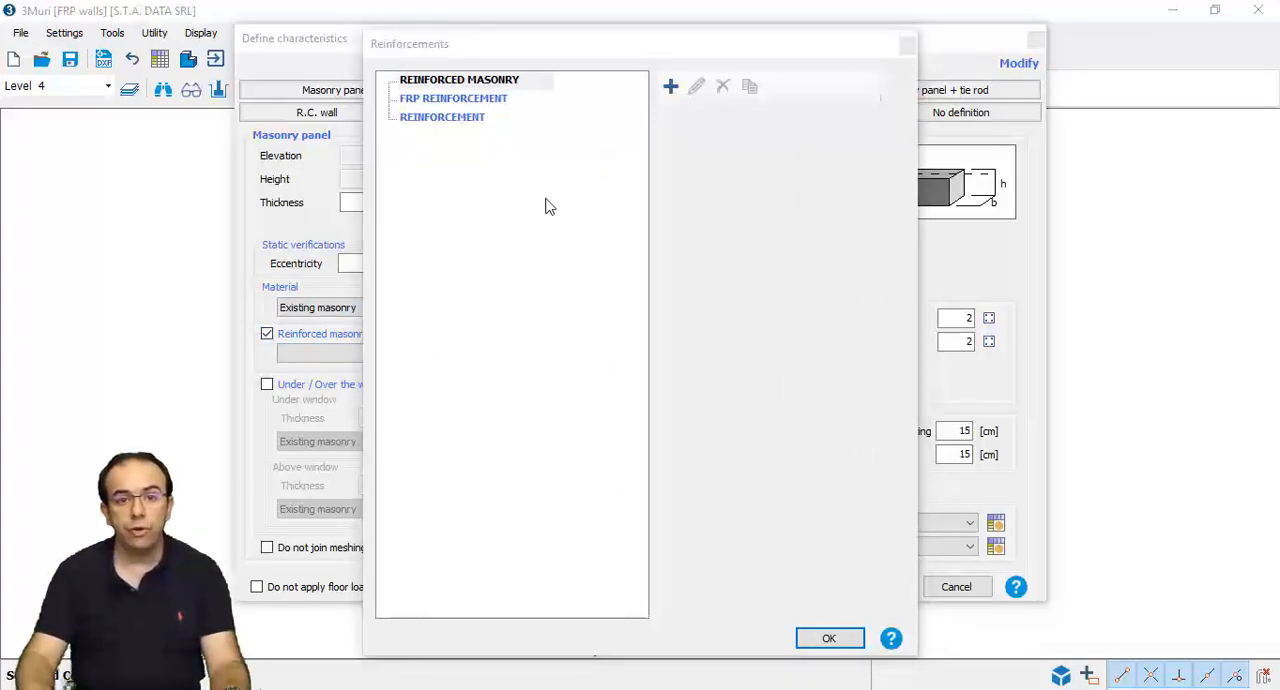
- Review the property fields of a new Reinforced masonry and a new Reinforcement definition, cancelling each one
click(678, 87)
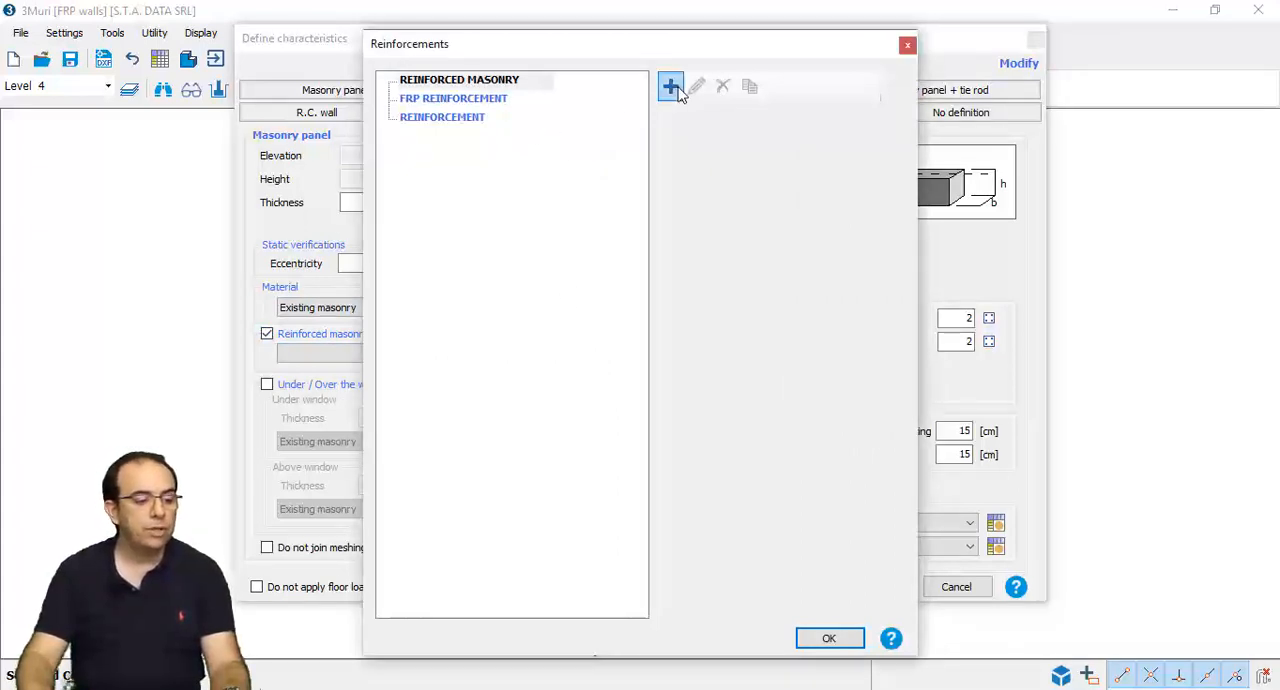
click(671, 88)
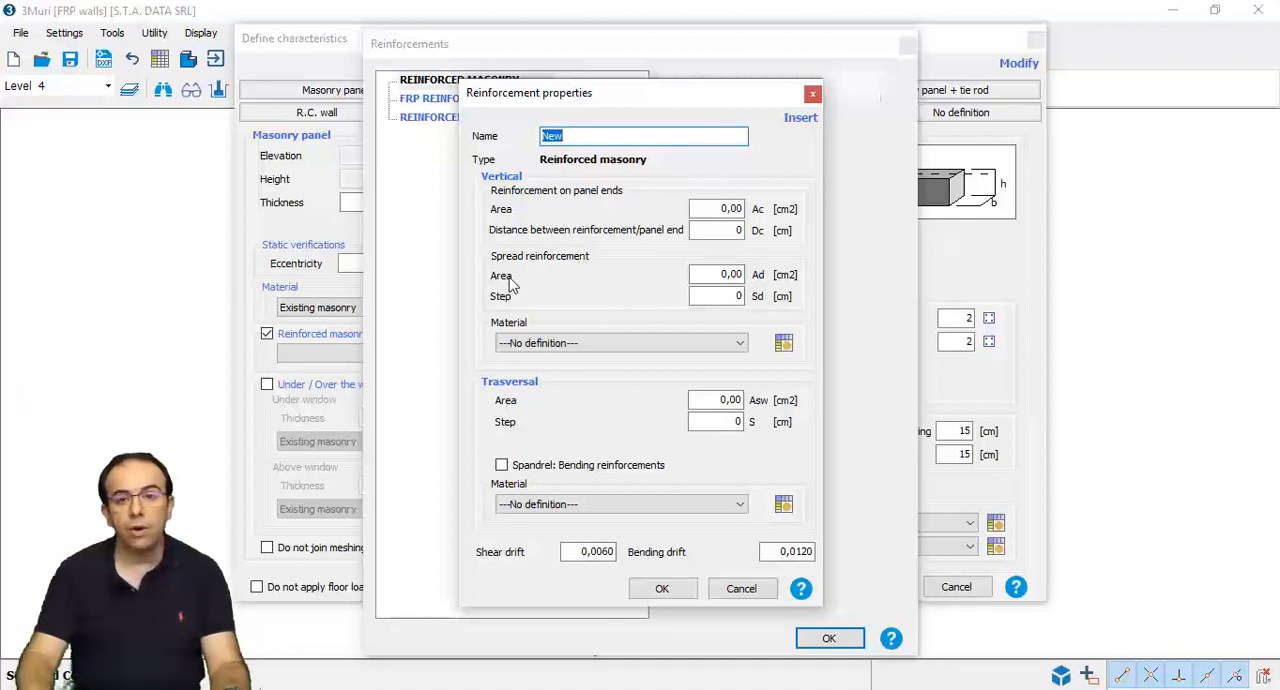
click(514, 343)
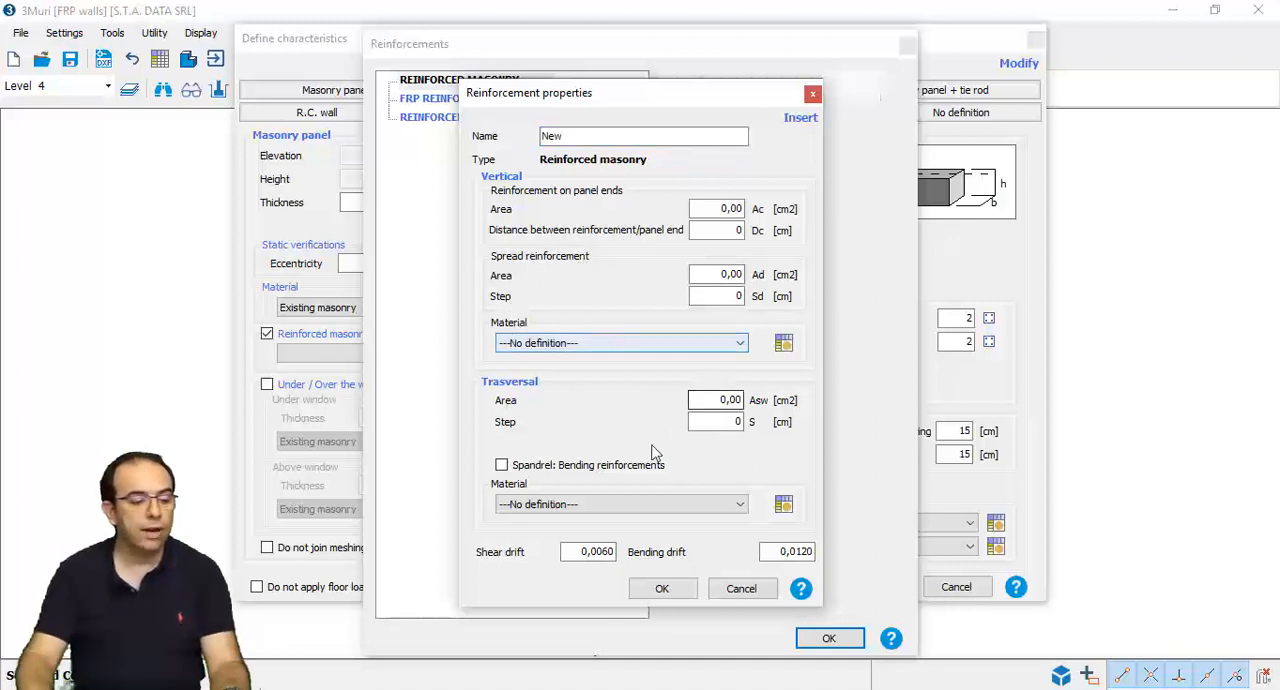
click(655, 506)
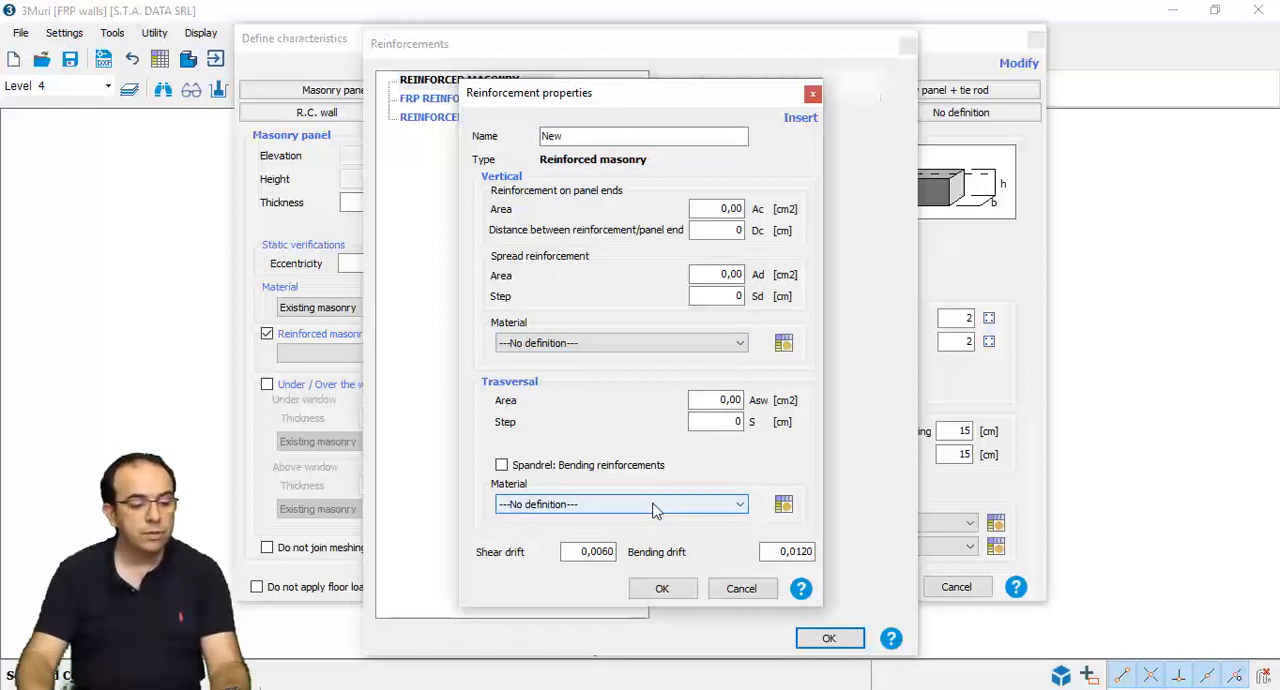
click(730, 589)
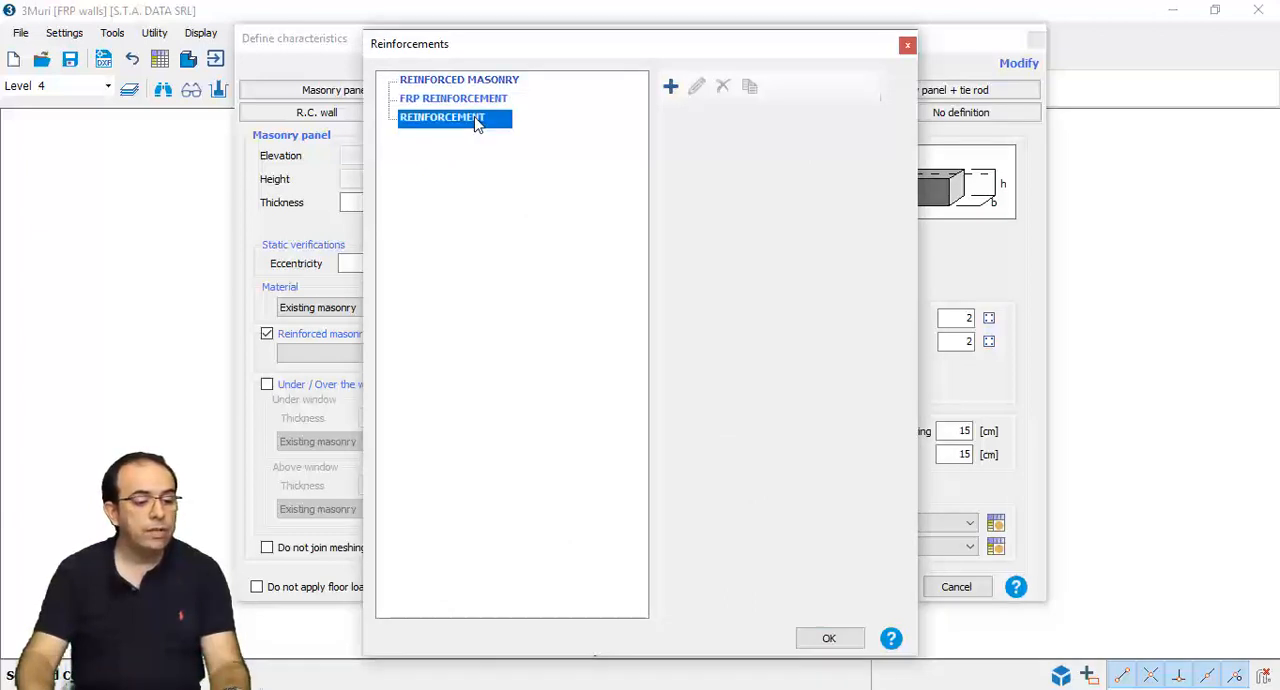
click(671, 87)
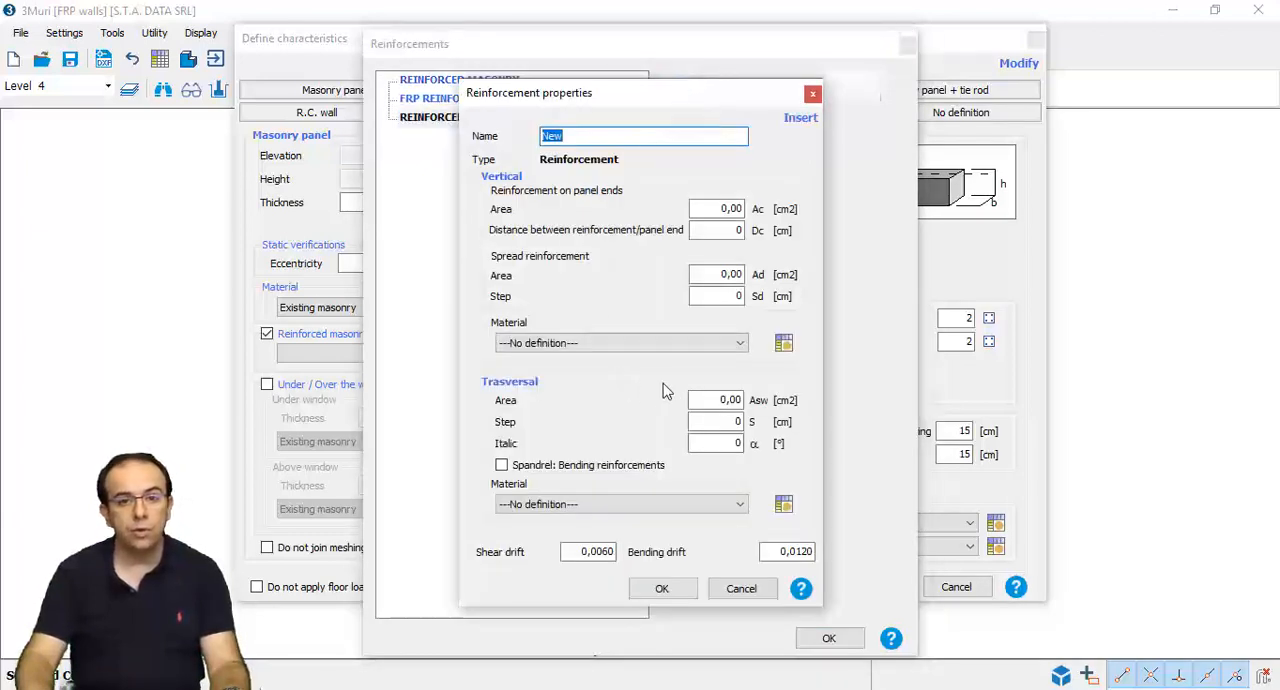
click(740, 589)
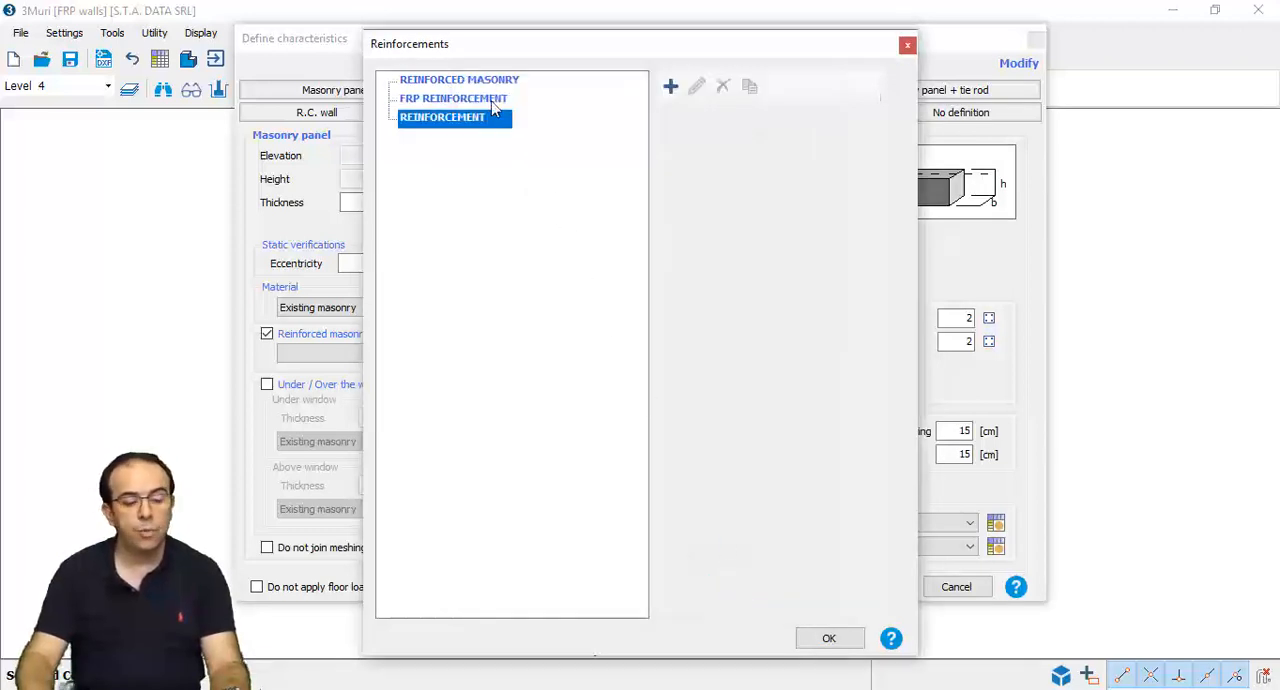
- Start a new FRP reinforcement definition and review its options for masonry type, ηa definition and vertical fiber type
click(491, 104)
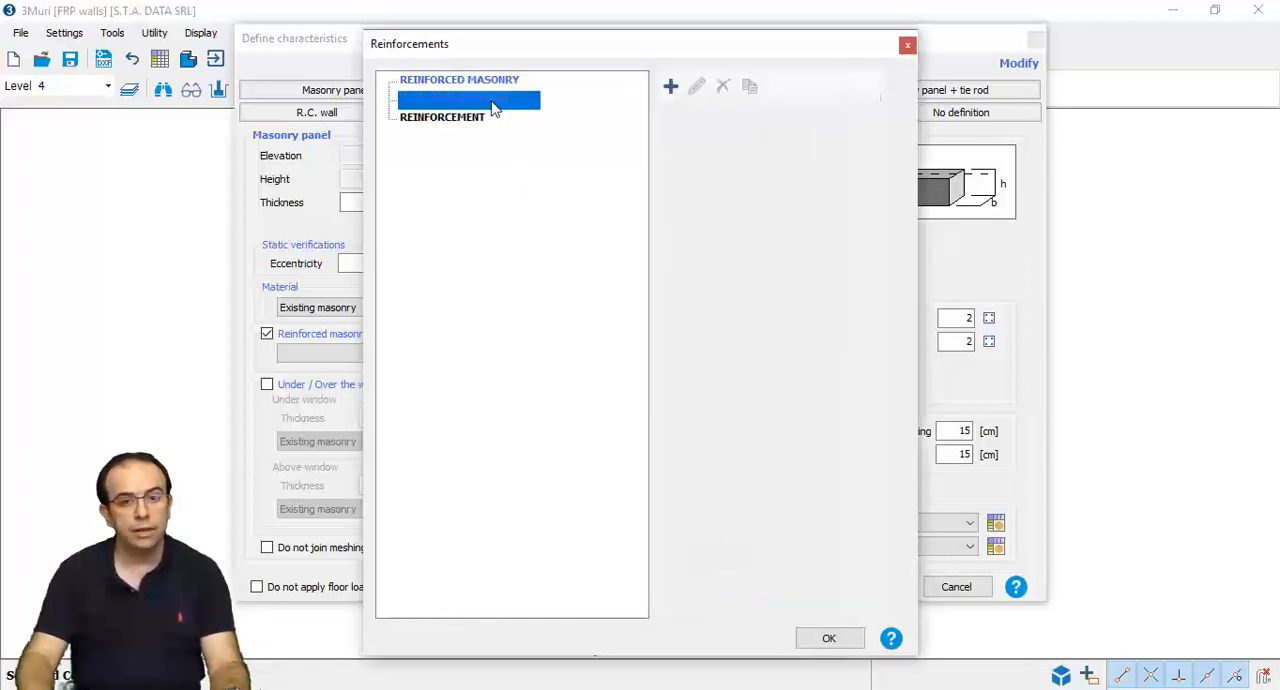
click(670, 88)
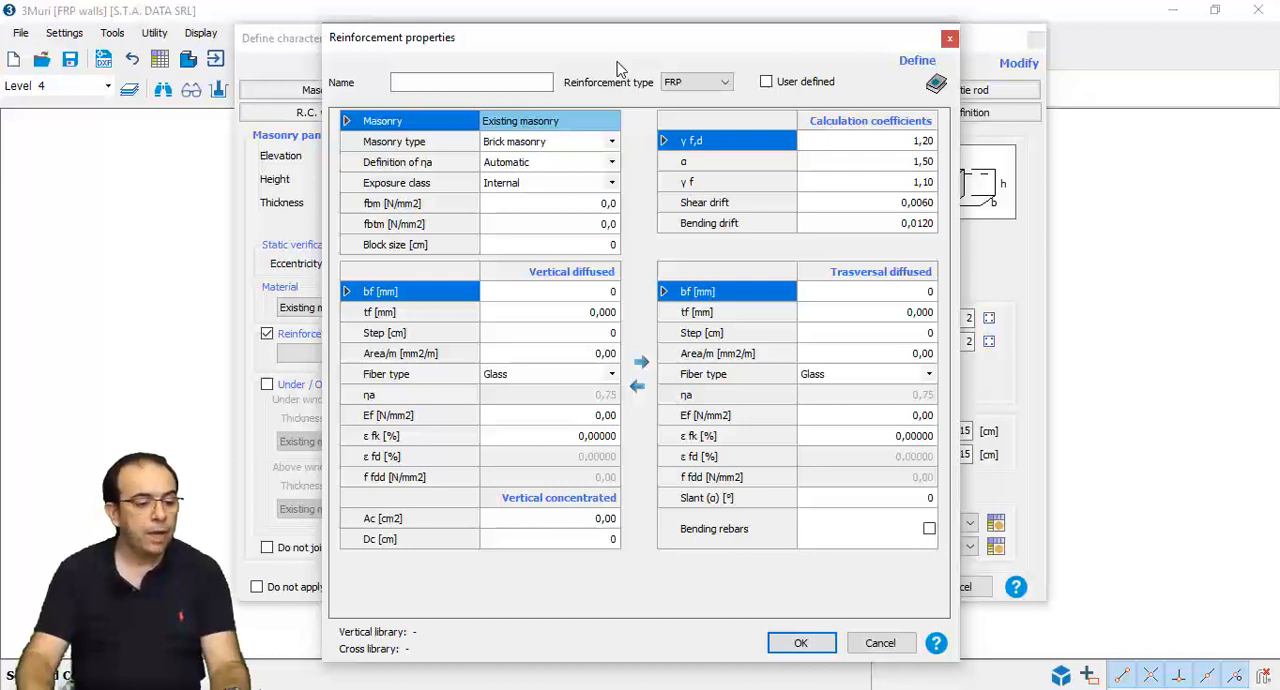
click(613, 148)
click(613, 148)
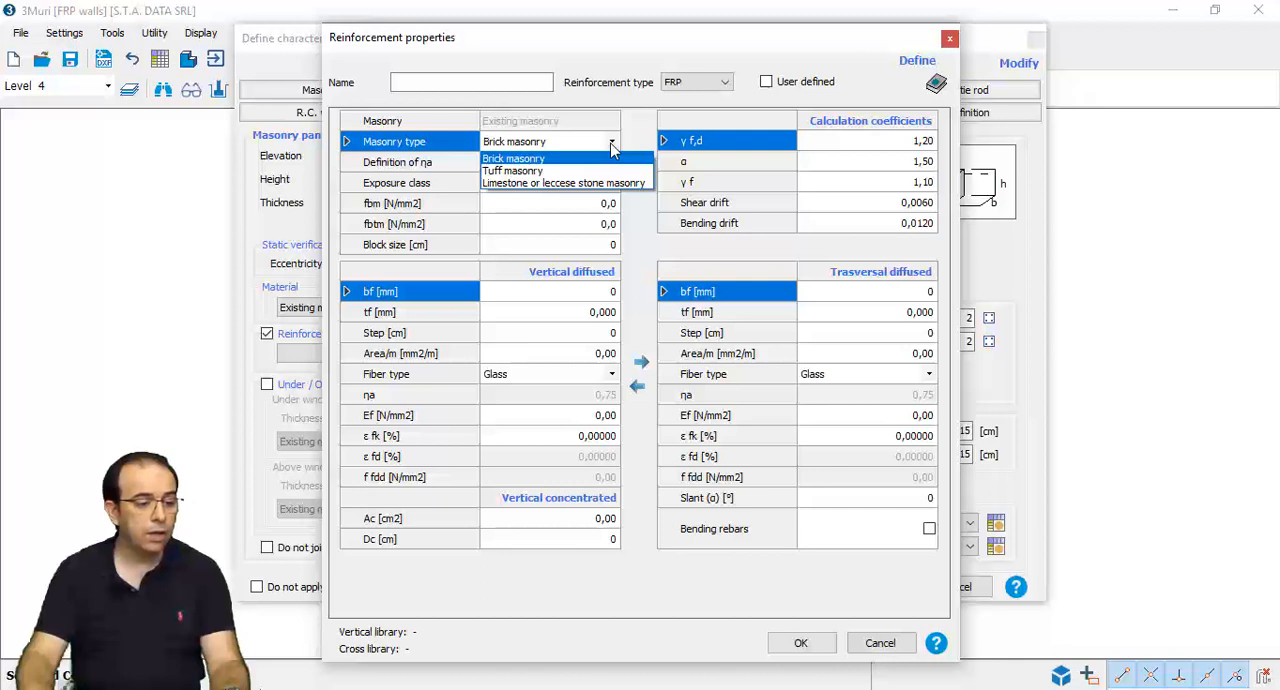
click(613, 148)
click(613, 166)
click(613, 166)
click(613, 166)
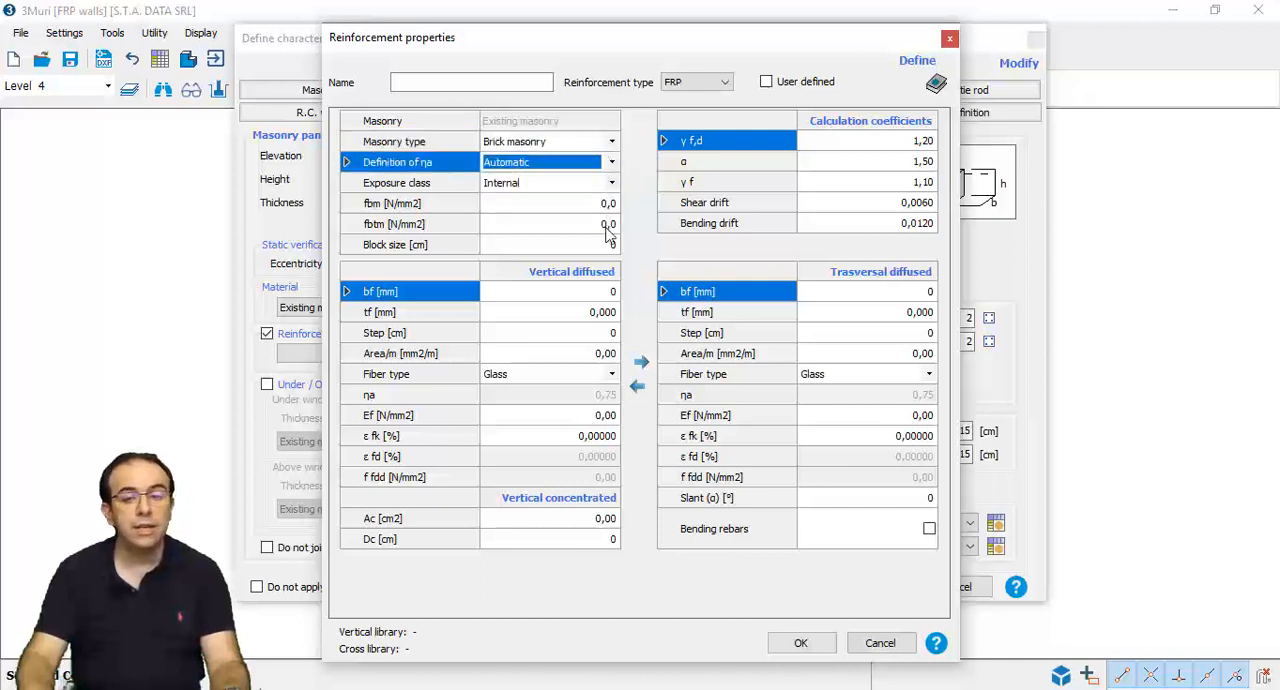
click(612, 378)
click(612, 378)
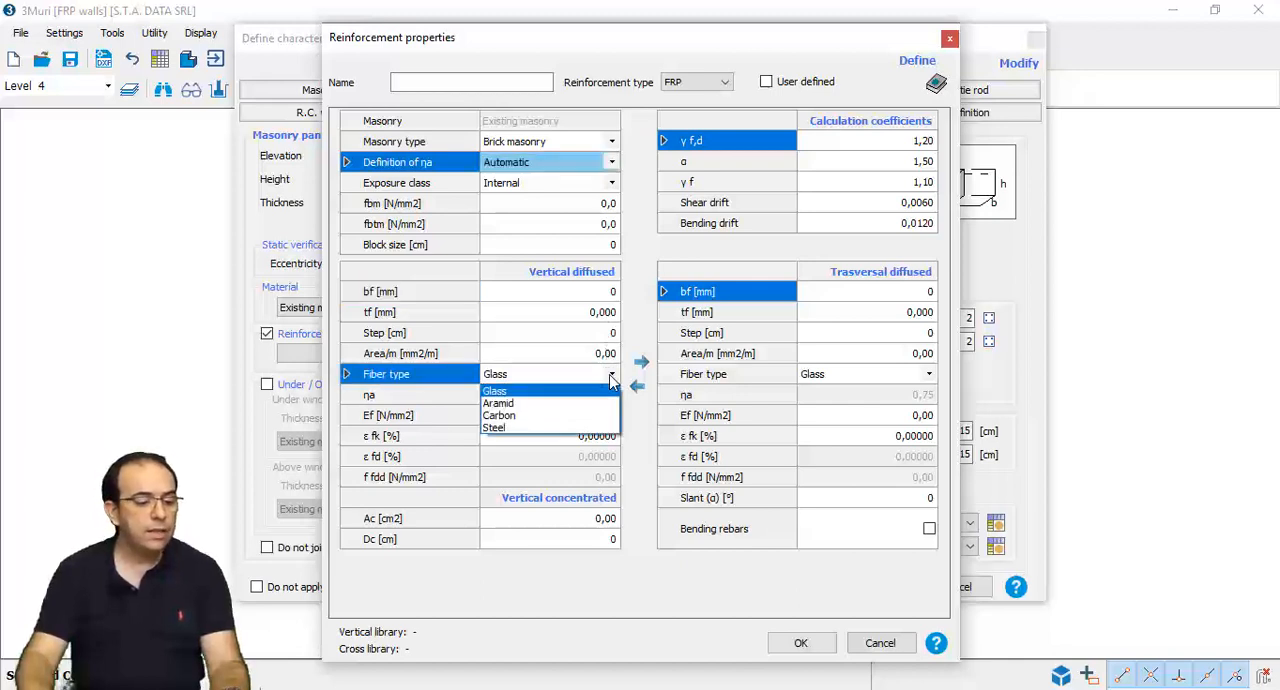
click(612, 378)
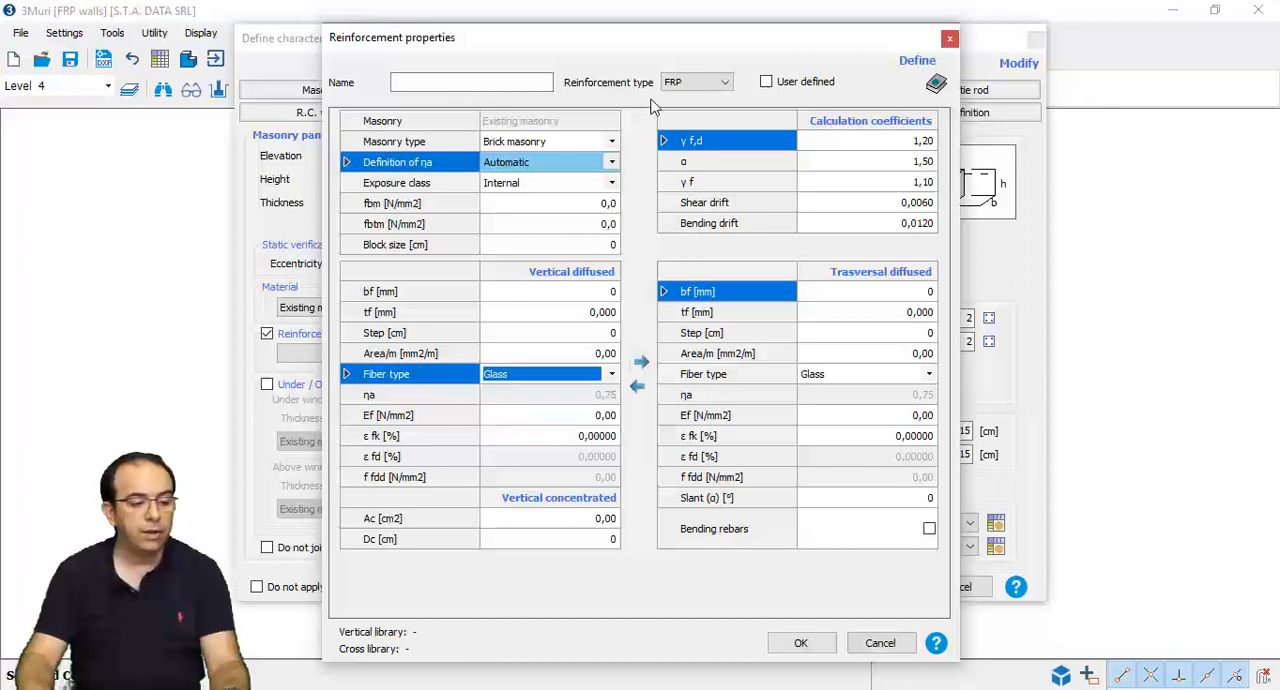
- Compare the MAPEI library's FRP and FRCM products and load MAPEWRAP C QUADRI-AX 380 (L300) for vertical and transversal reinforcement
click(936, 86)
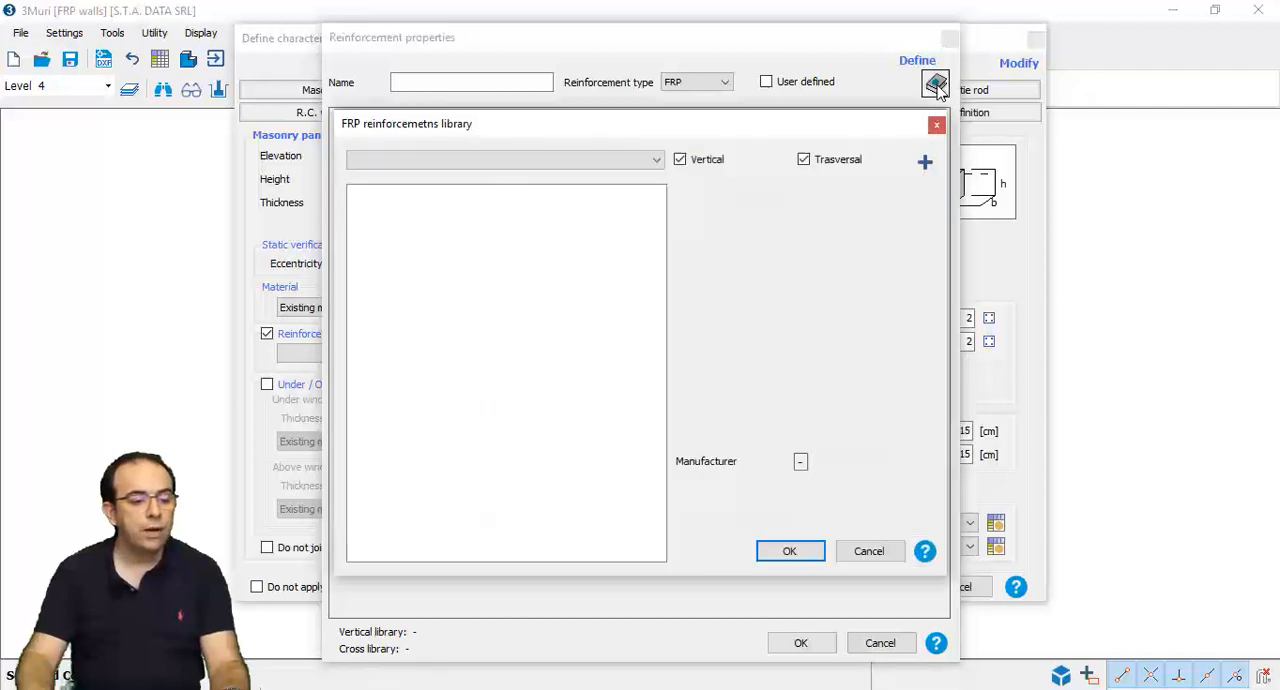
click(655, 162)
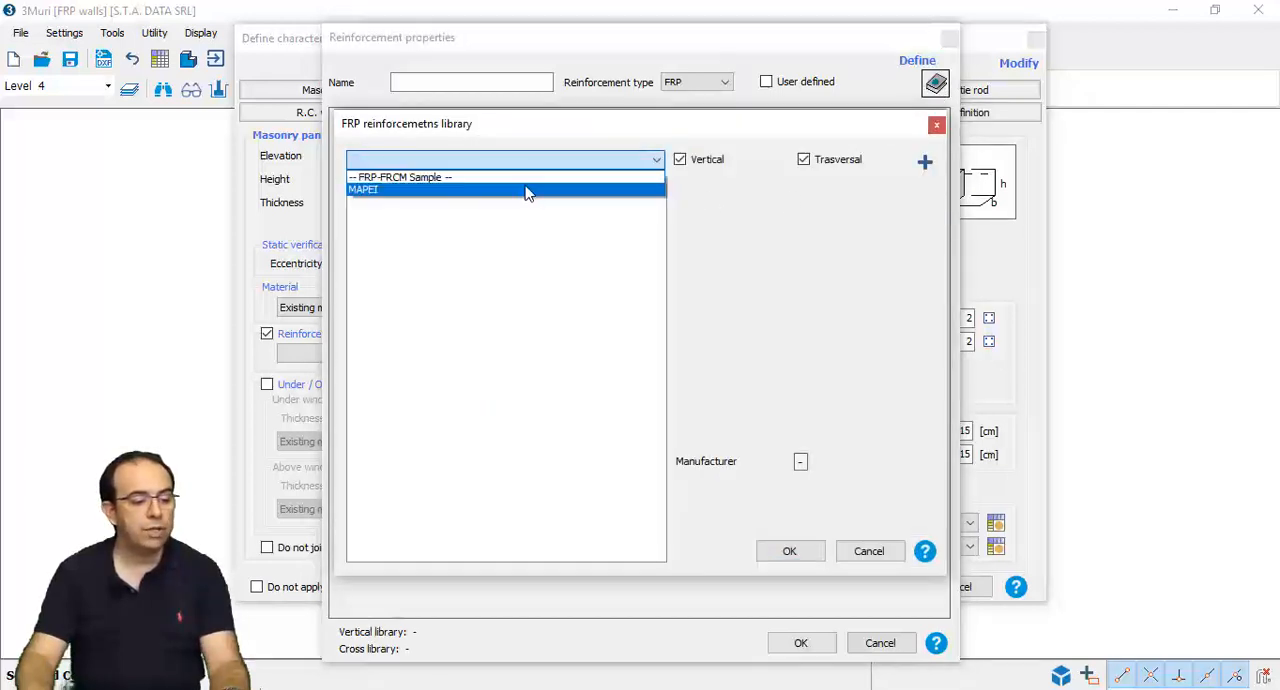
click(521, 190)
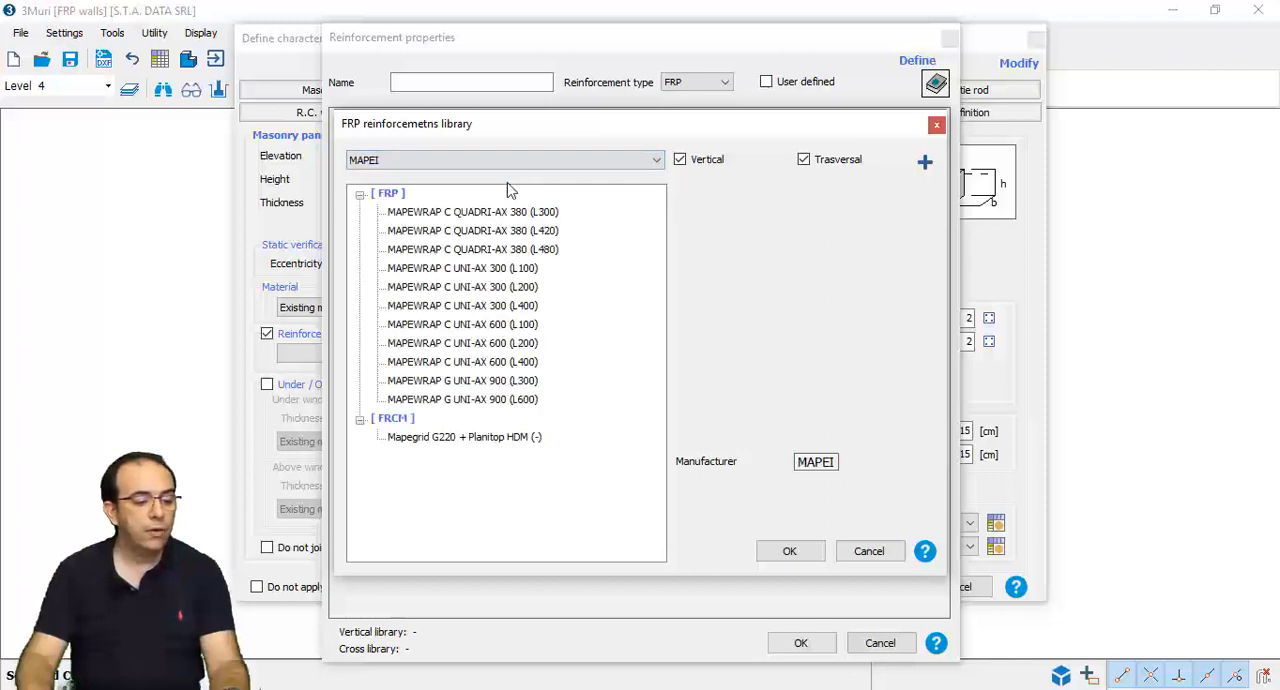
click(503, 212)
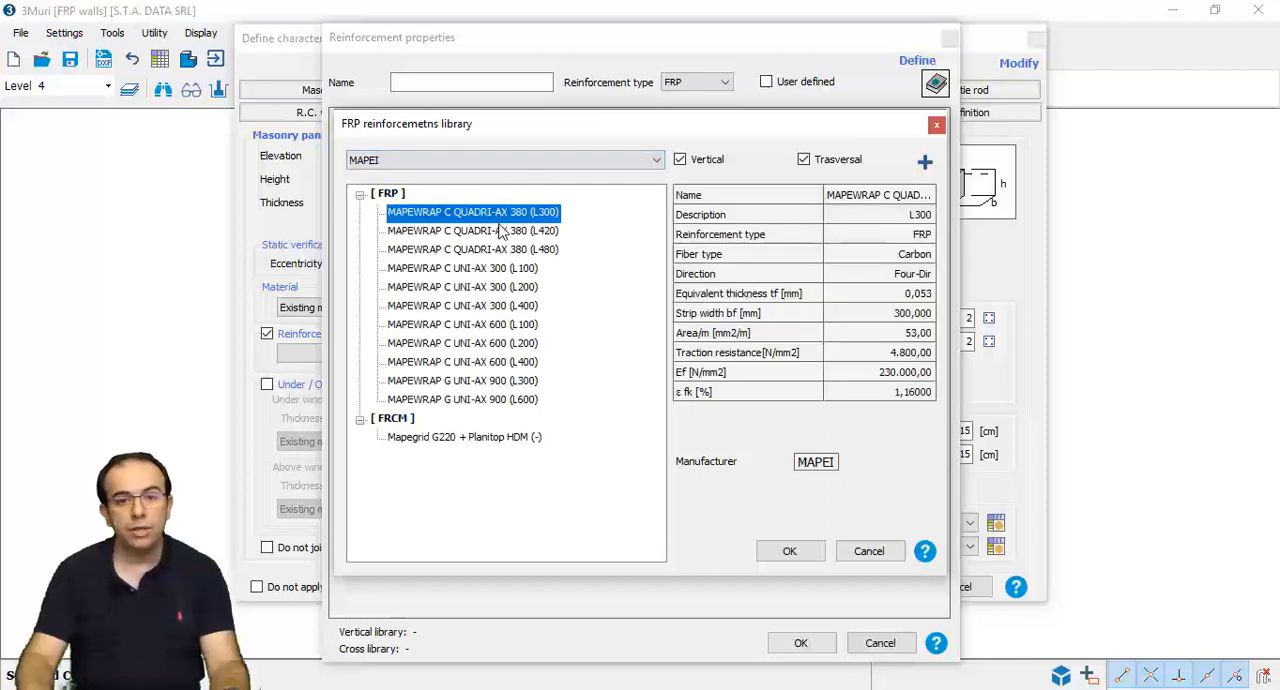
click(500, 232)
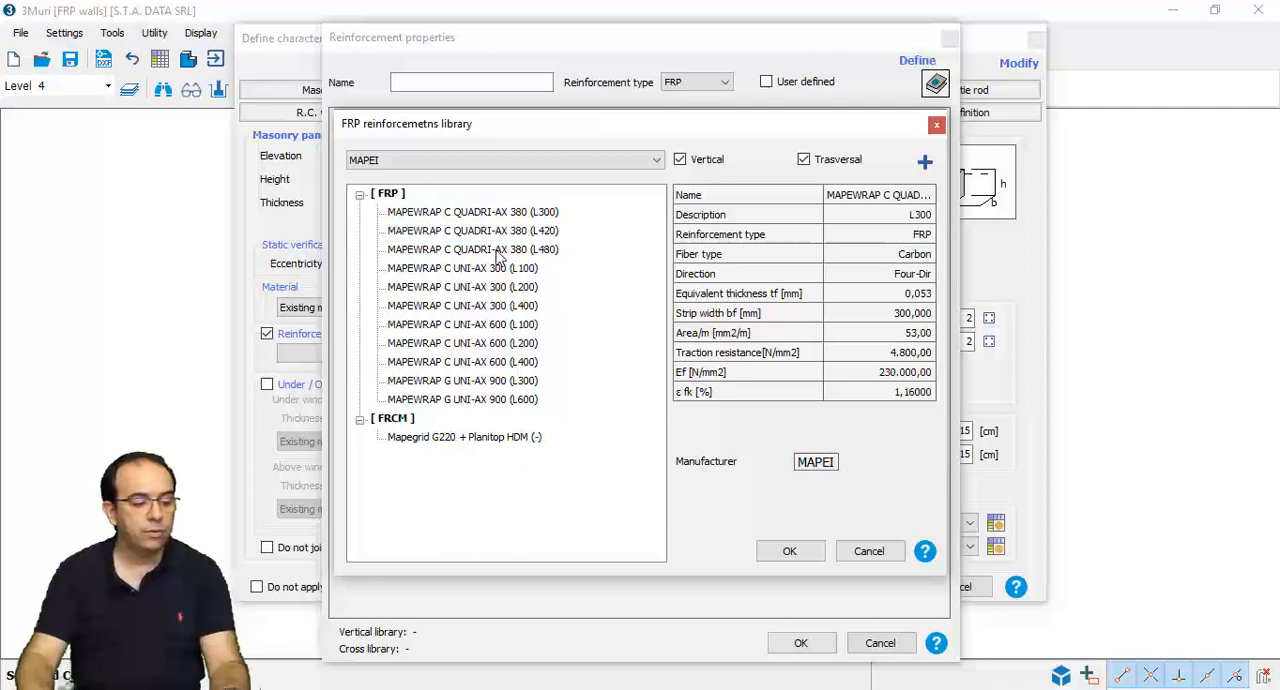
click(495, 252)
click(498, 289)
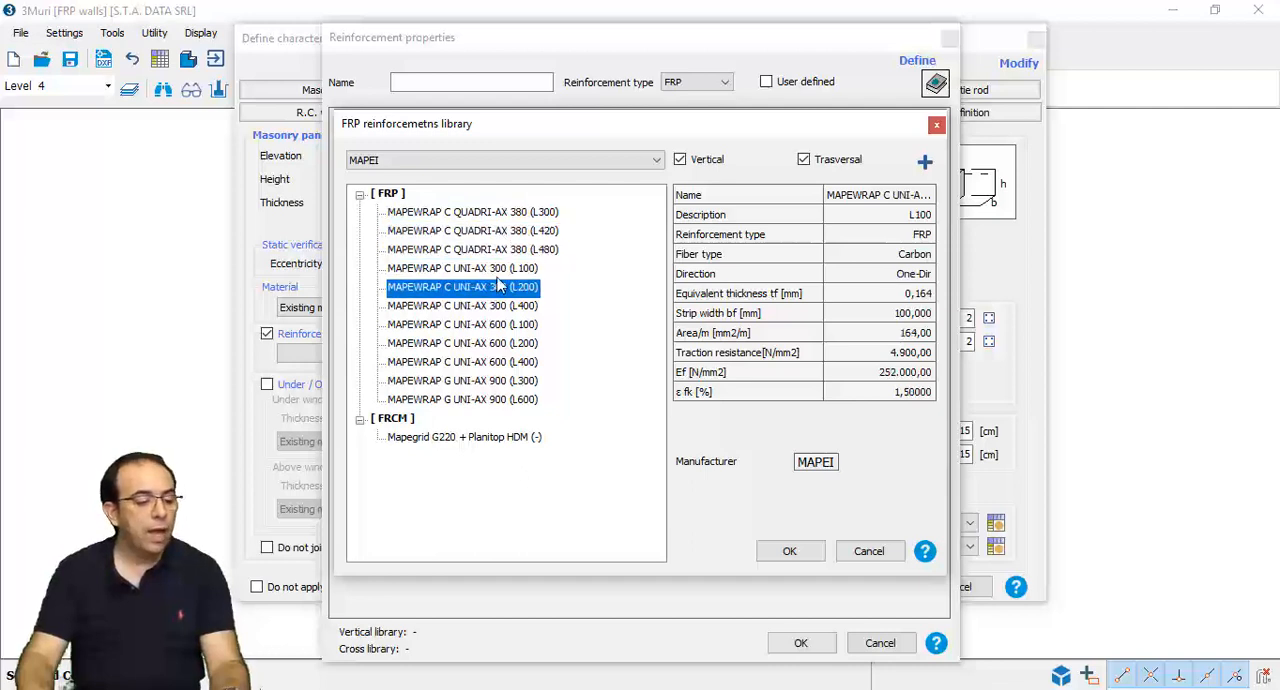
click(497, 366)
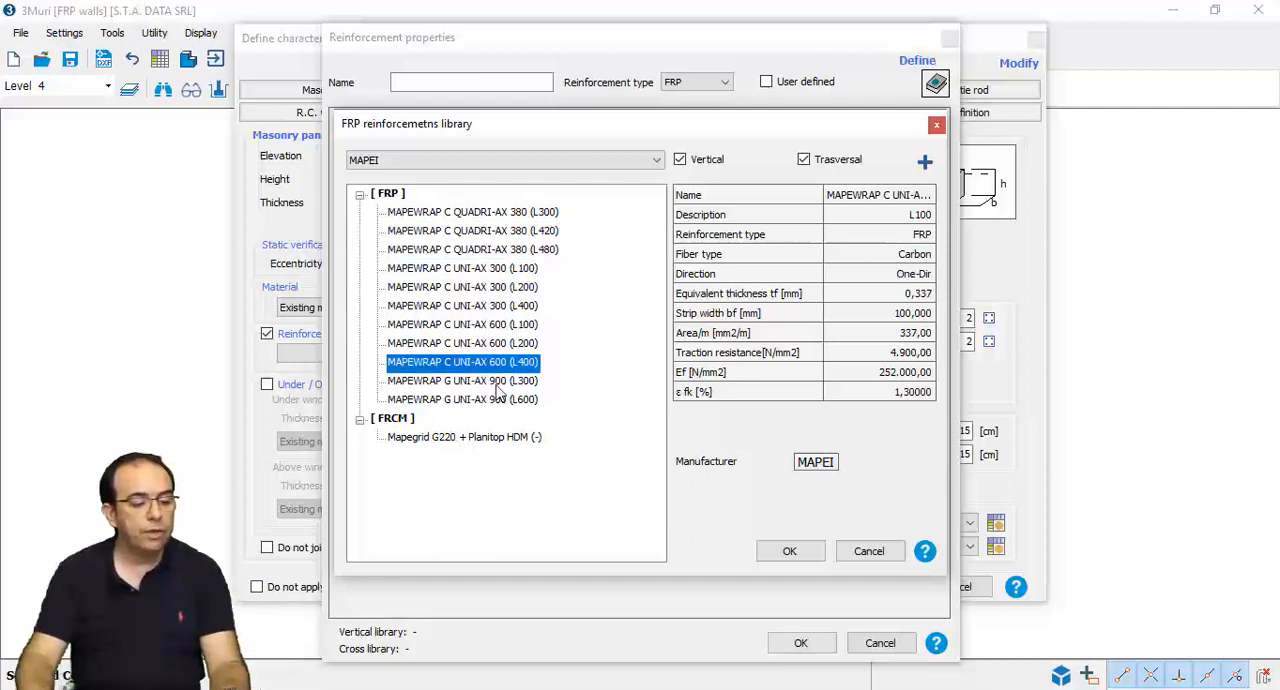
click(498, 439)
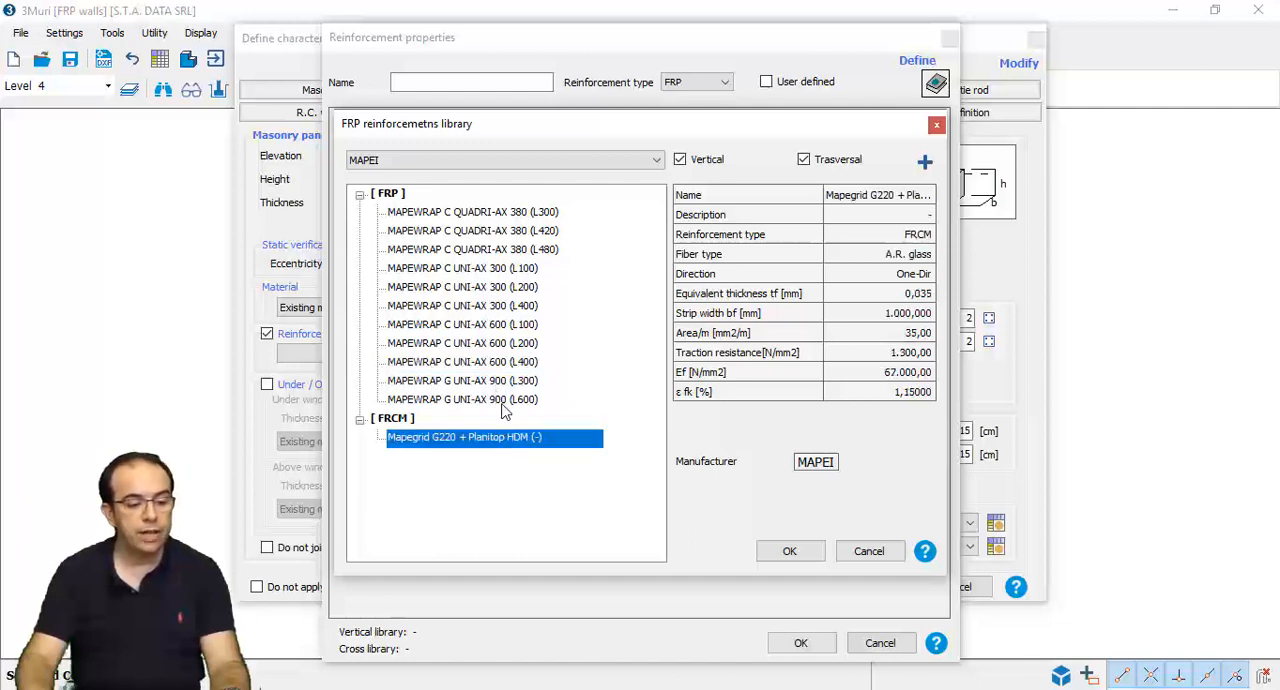
click(531, 214)
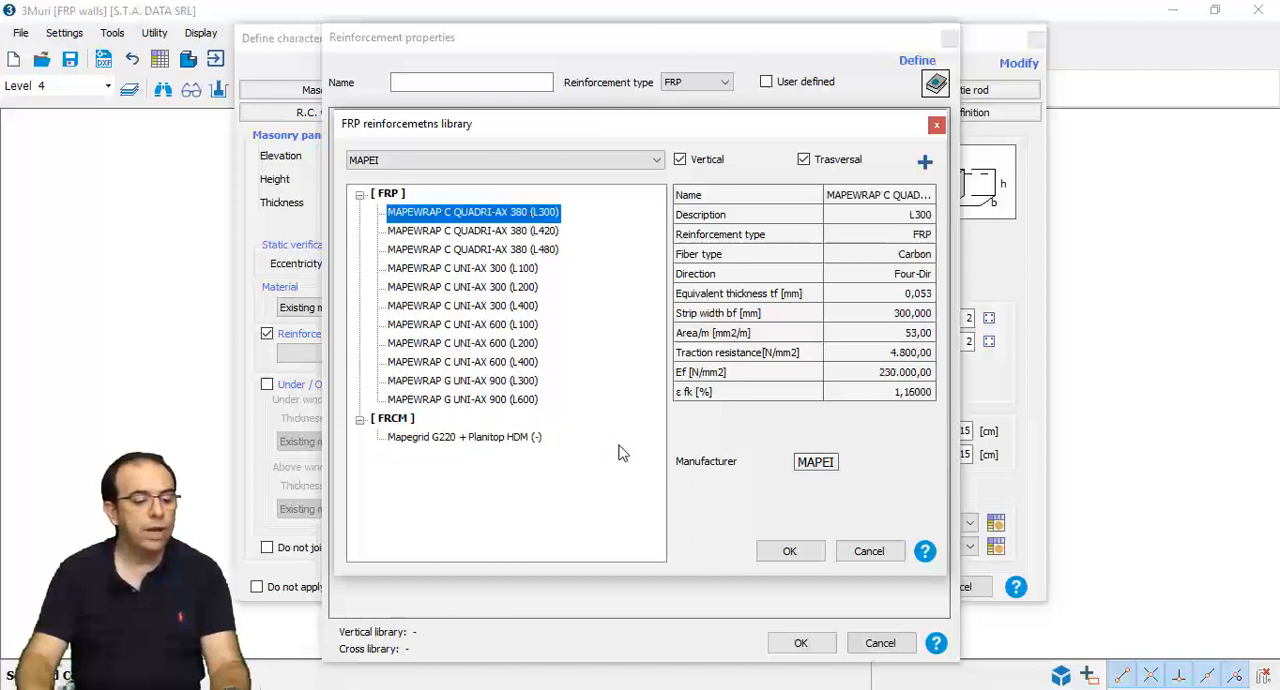
click(785, 551)
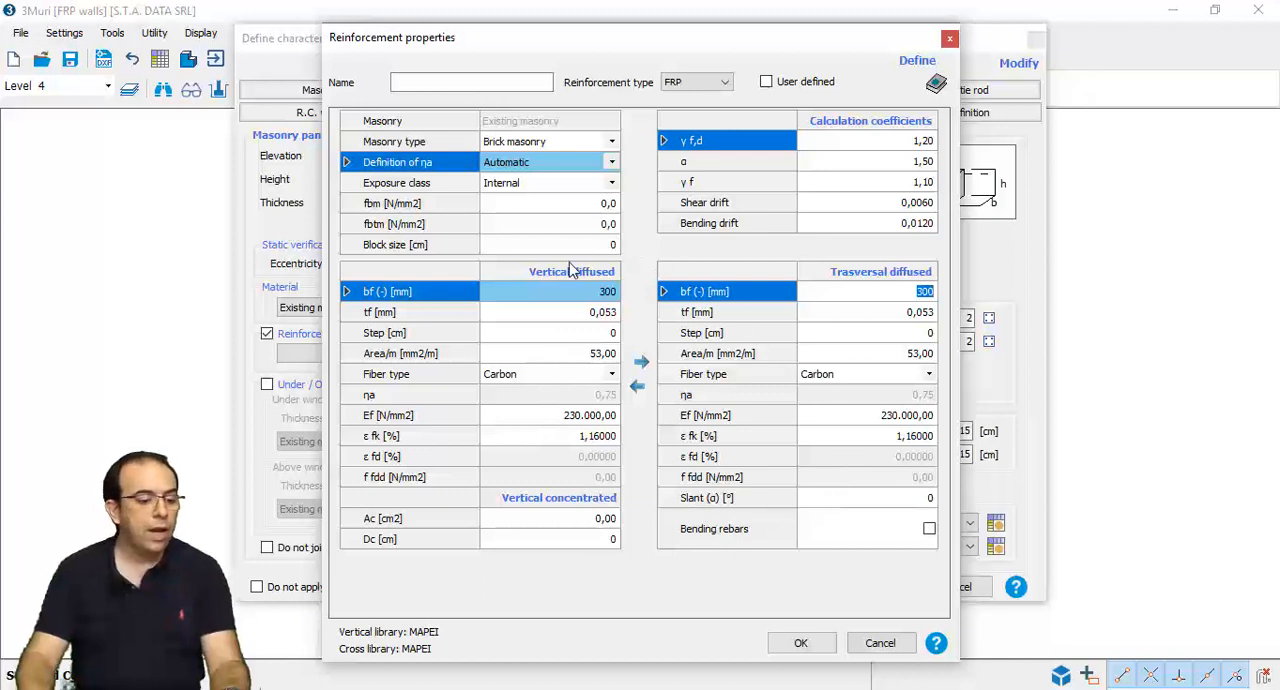
- Set the masonry's block size to 25 cm, fbm to 7,5 N/mm2 and fbtm to 0,8 N/mm2
click(604, 246)
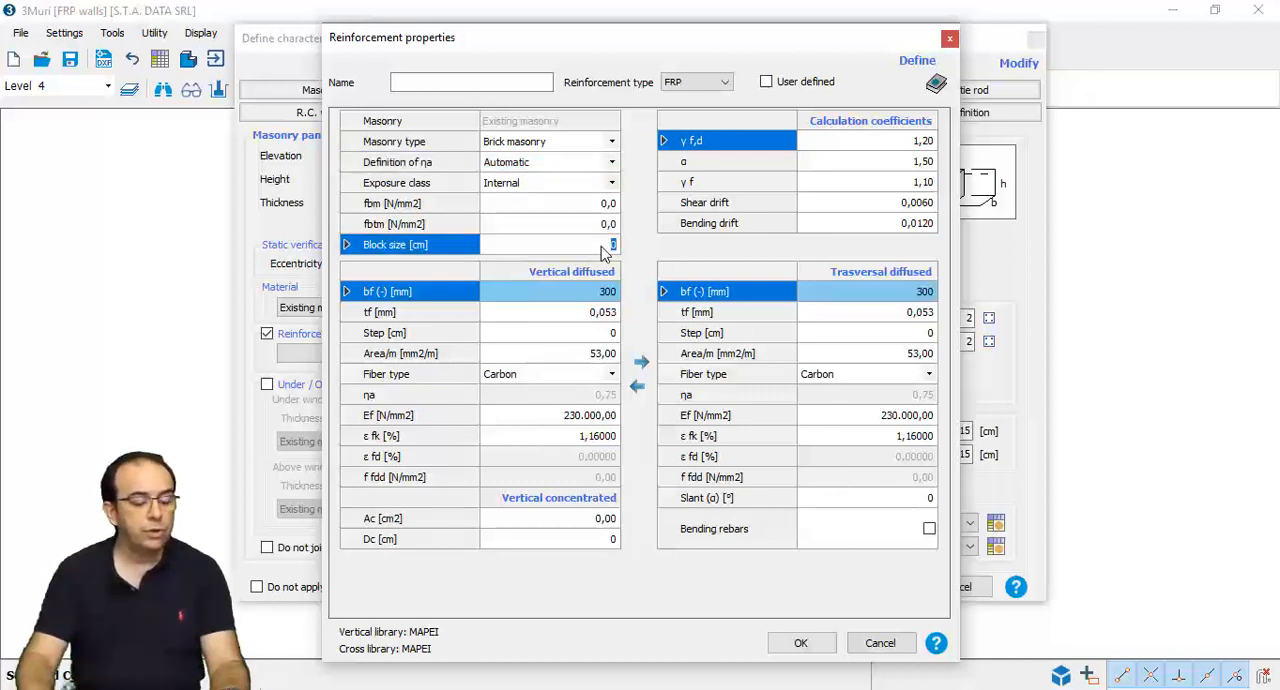
text(25)
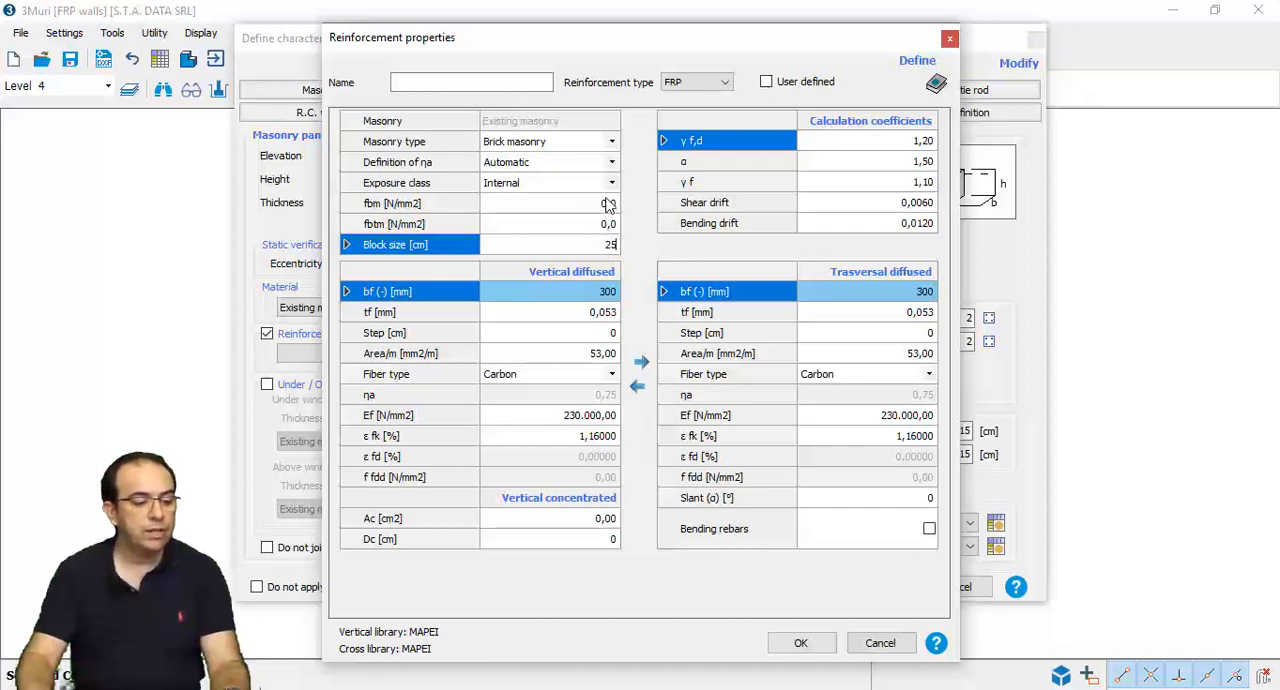
click(607, 204)
text(7,5)
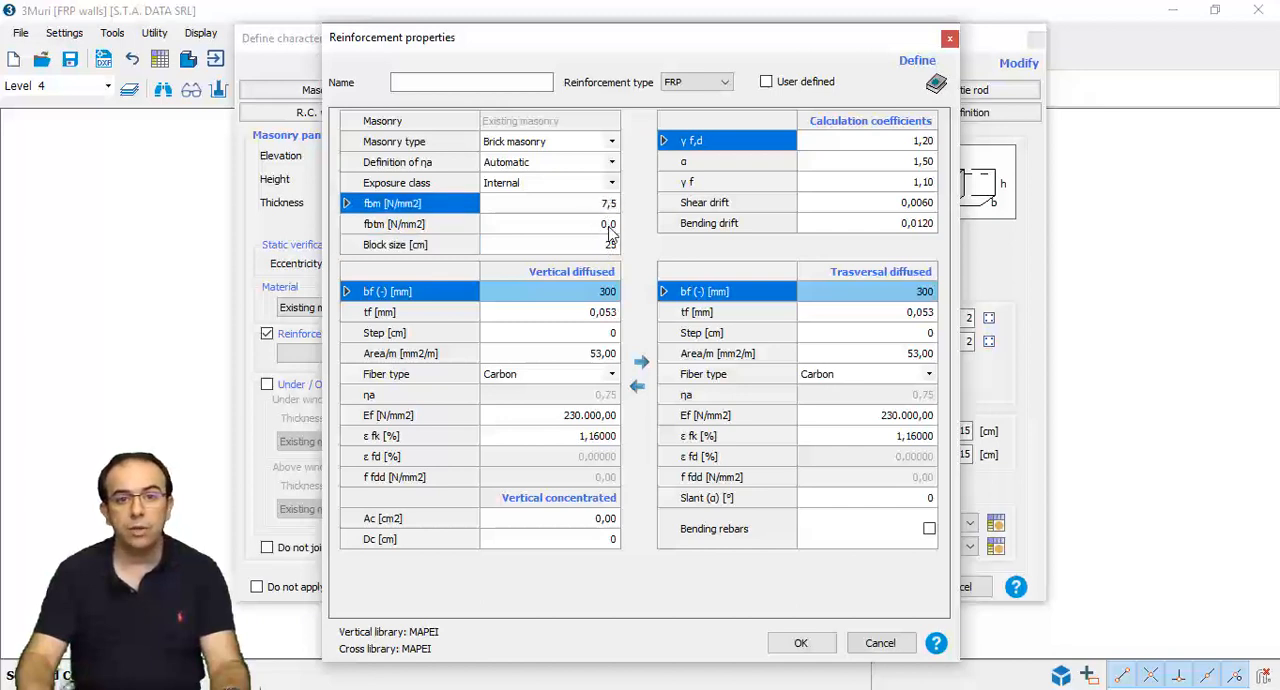
click(609, 226)
text(0,8)
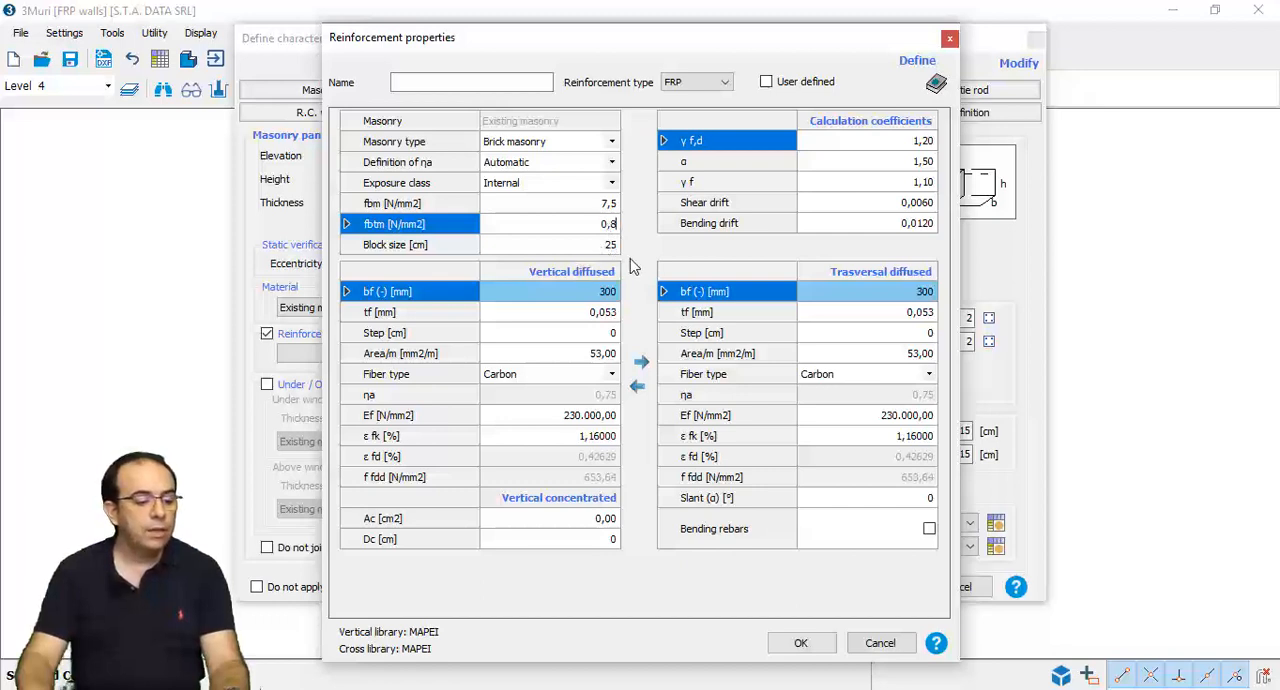
- Set the vertical diffused step to 30 cm and copy the vertical values to the transversal diffused reinforcement
click(600, 336)
text(30)
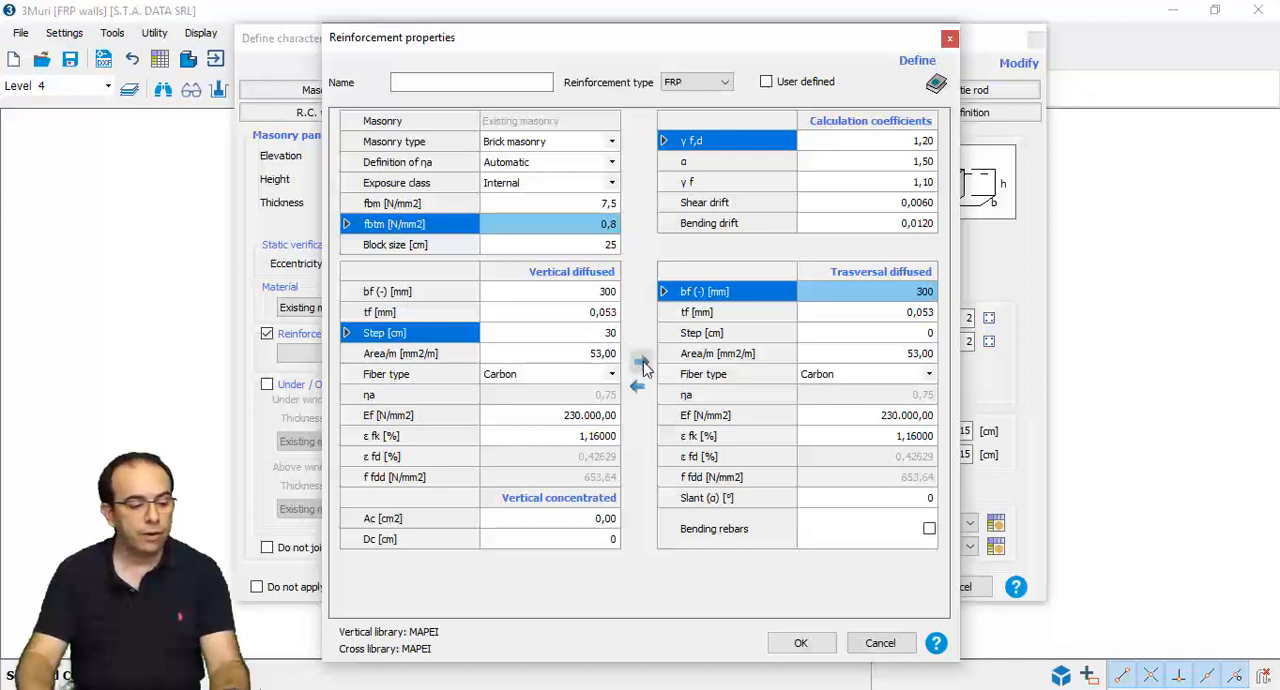
click(641, 363)
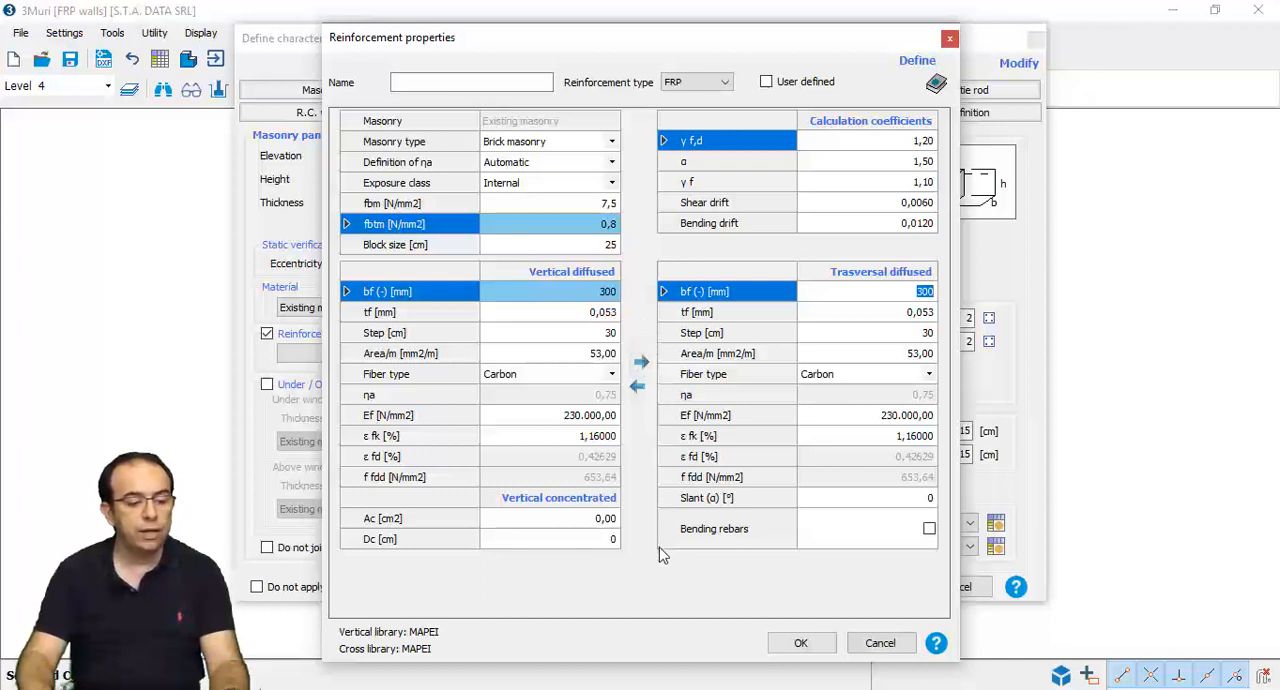
- Name the FRP reinforcement "Reinf 1" and save its definition
click(499, 79)
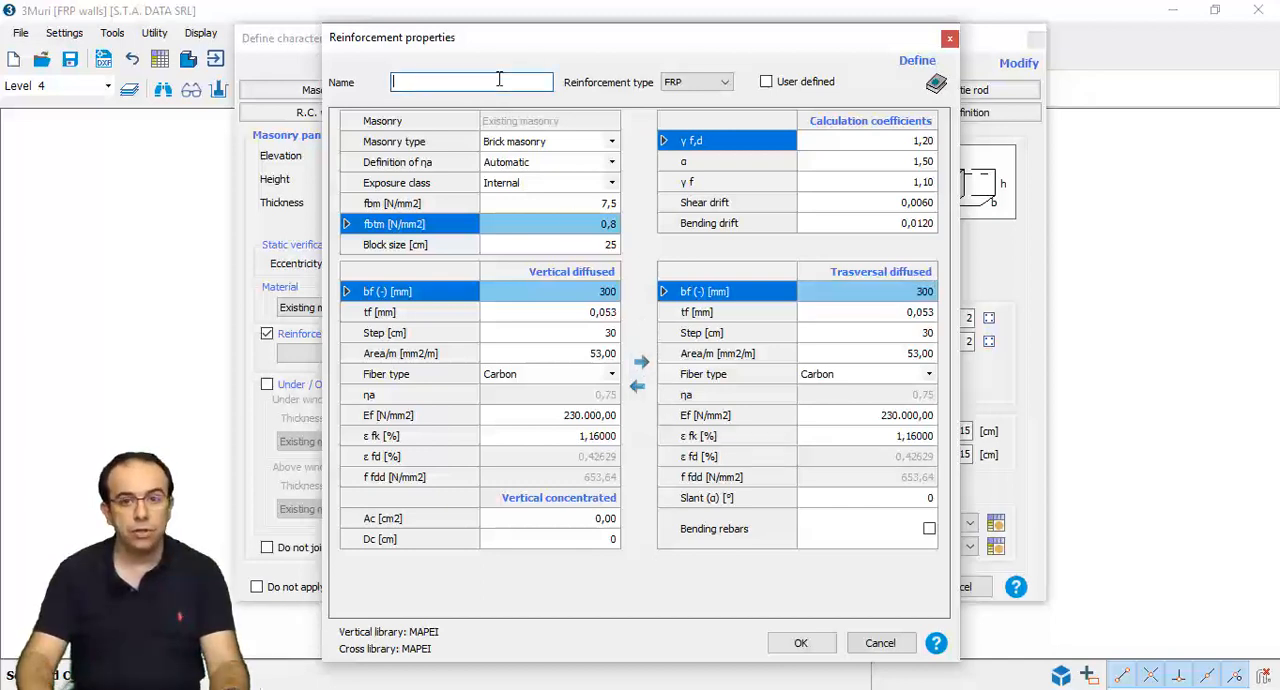
text(Reinf 1)
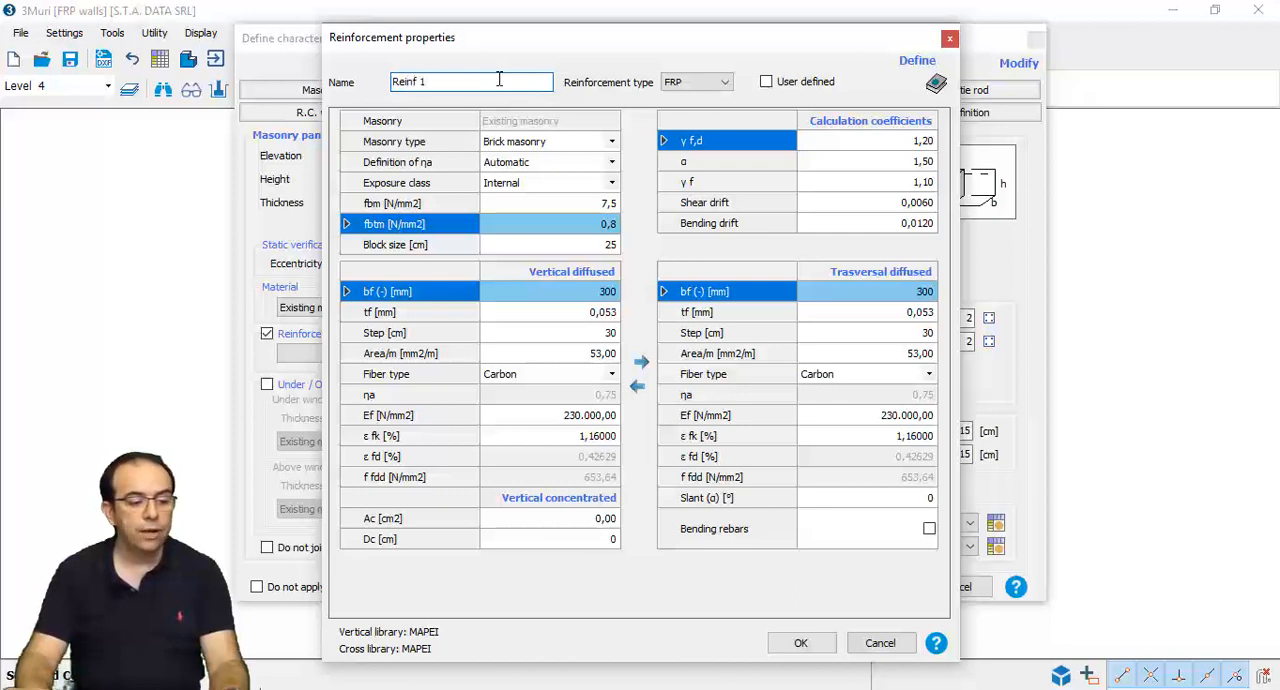
click(797, 636)
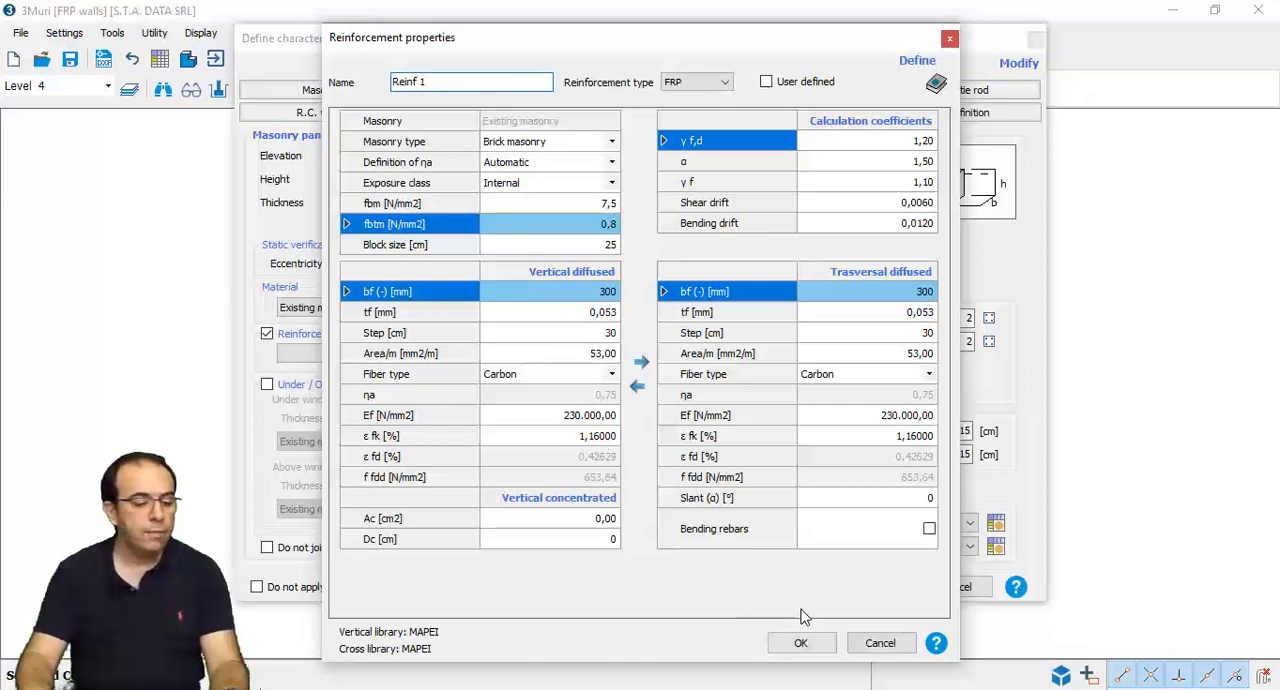
click(806, 643)
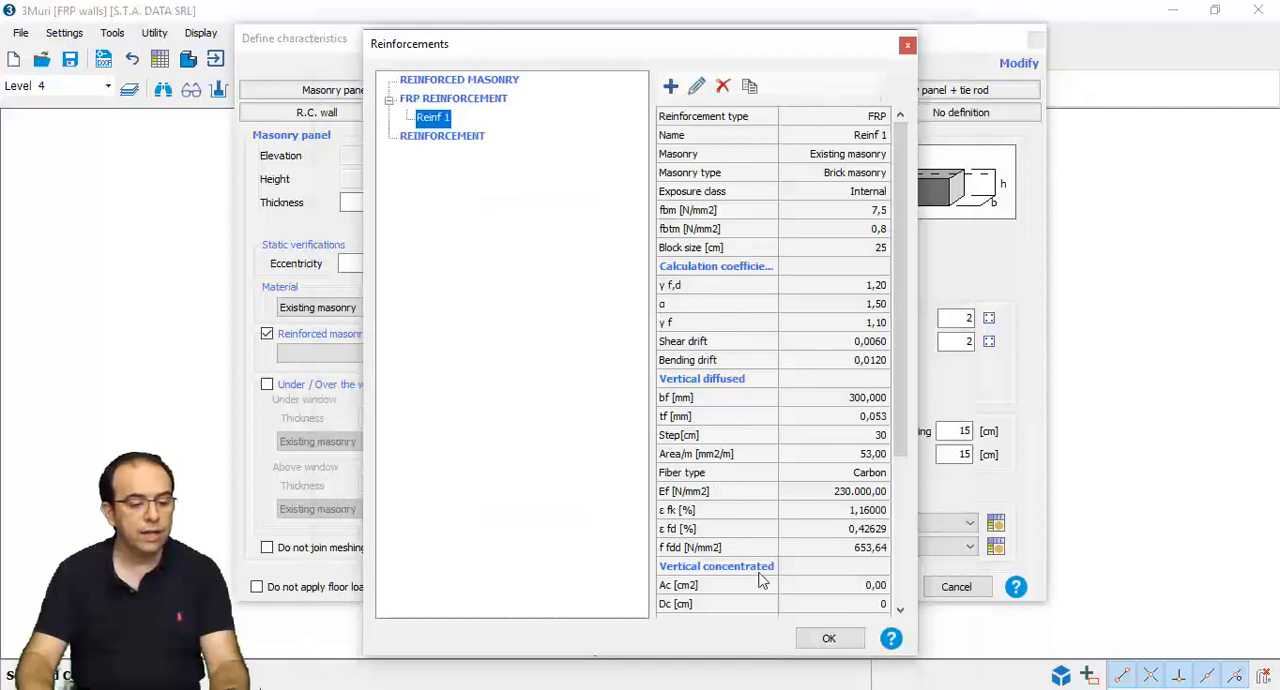
- Check the Reinf 1 properties and assign Reinf 1 (Existing masonry) to the masonry panel being modified
drag(897, 452, 890, 612)
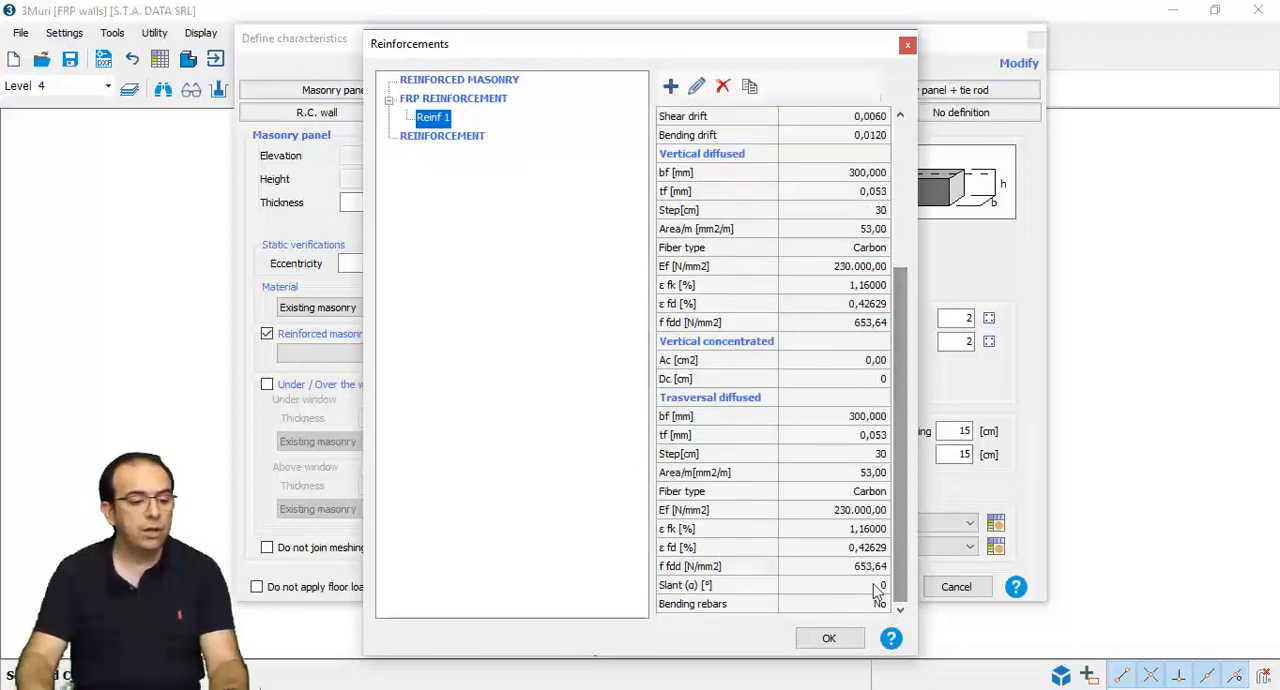
click(829, 640)
click(462, 358)
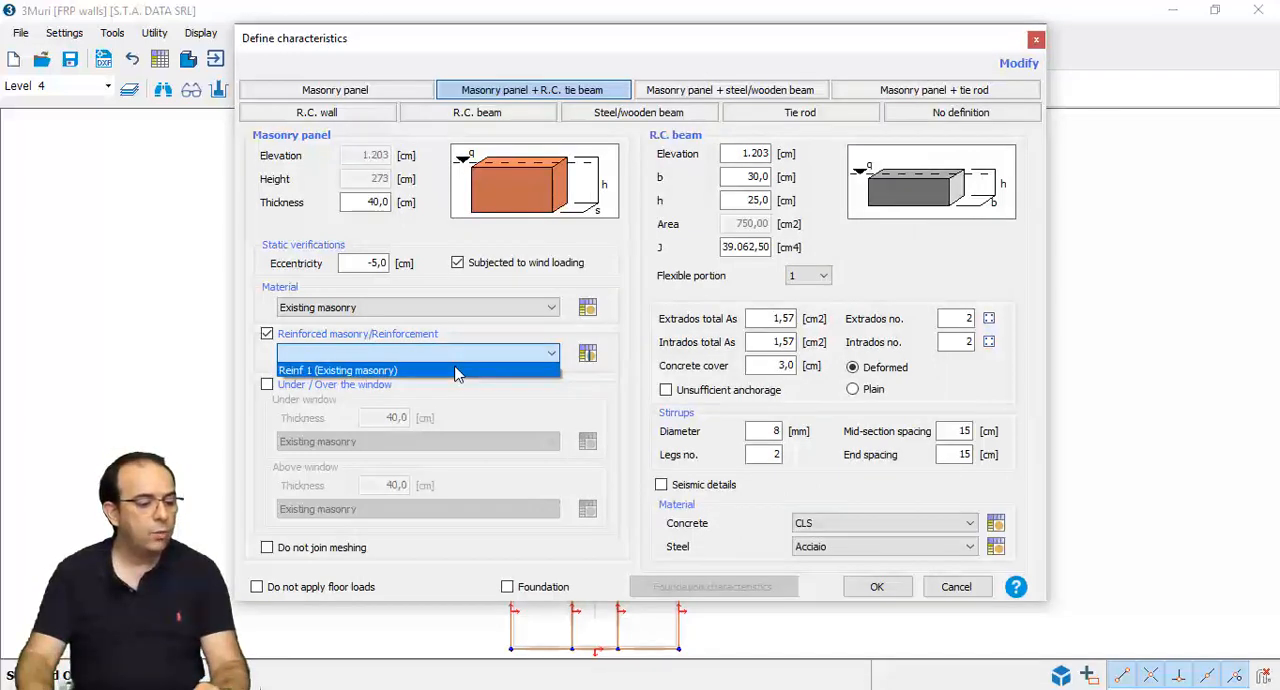
click(453, 371)
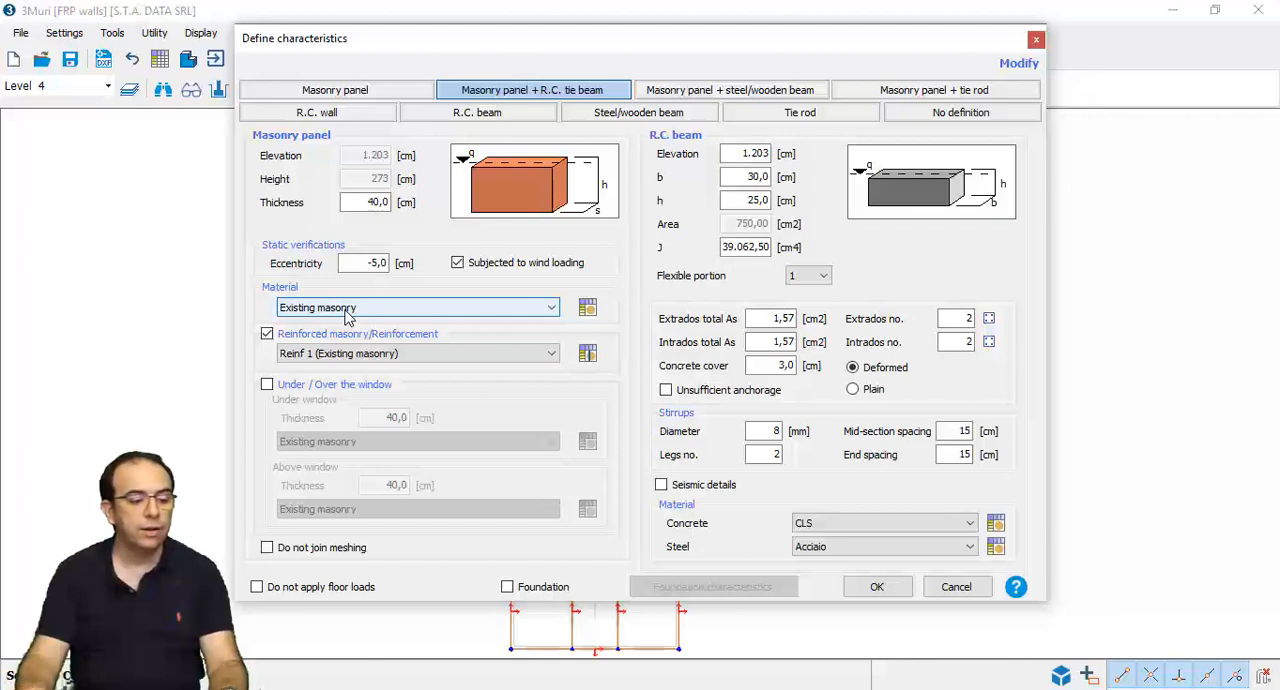
click(876, 590)
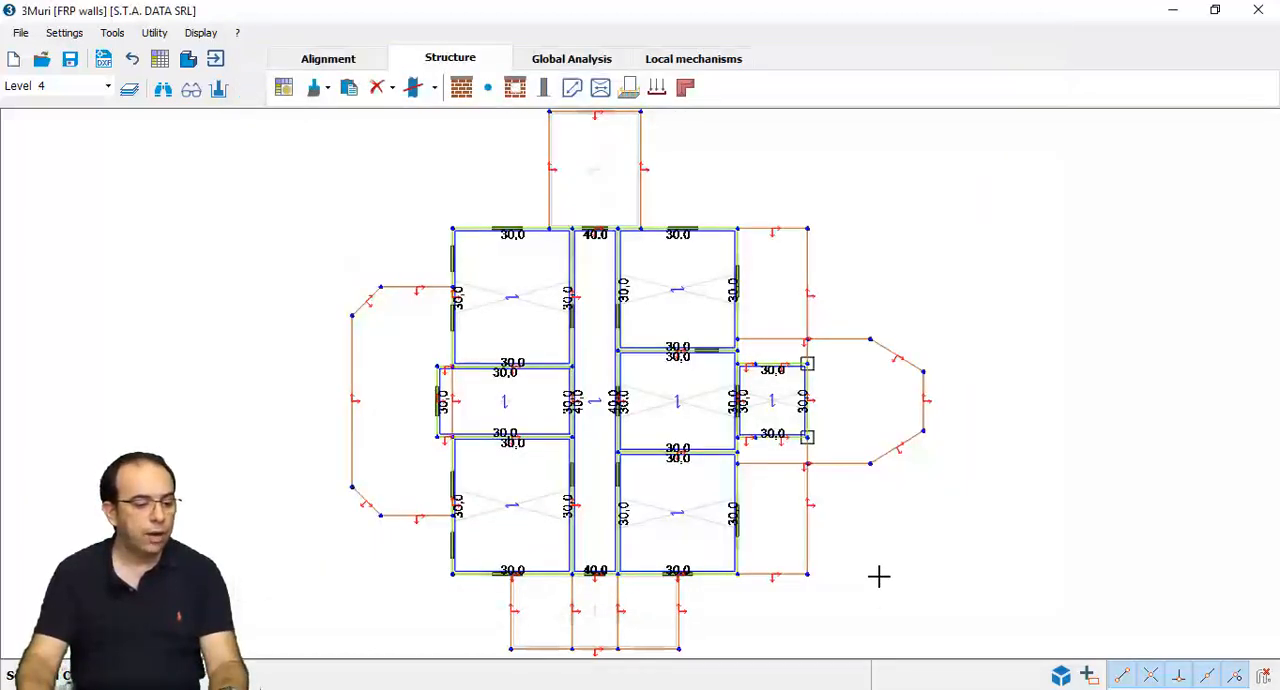
- Enable reinforcement on the lower-left room's south wall segment, between its window and the corridor, and assign Reinf 1 (Existing masonry)
scroll(595, 610, up, 3)
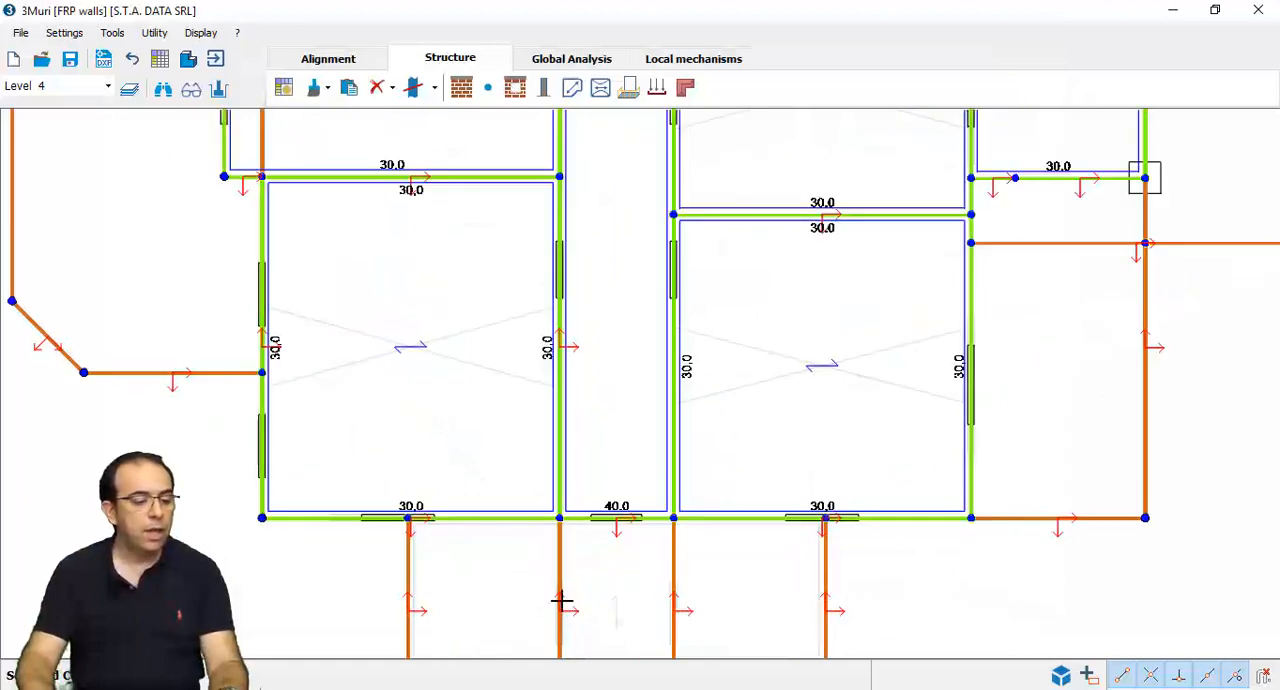
right_click(501, 524)
click(540, 534)
click(355, 336)
click(356, 352)
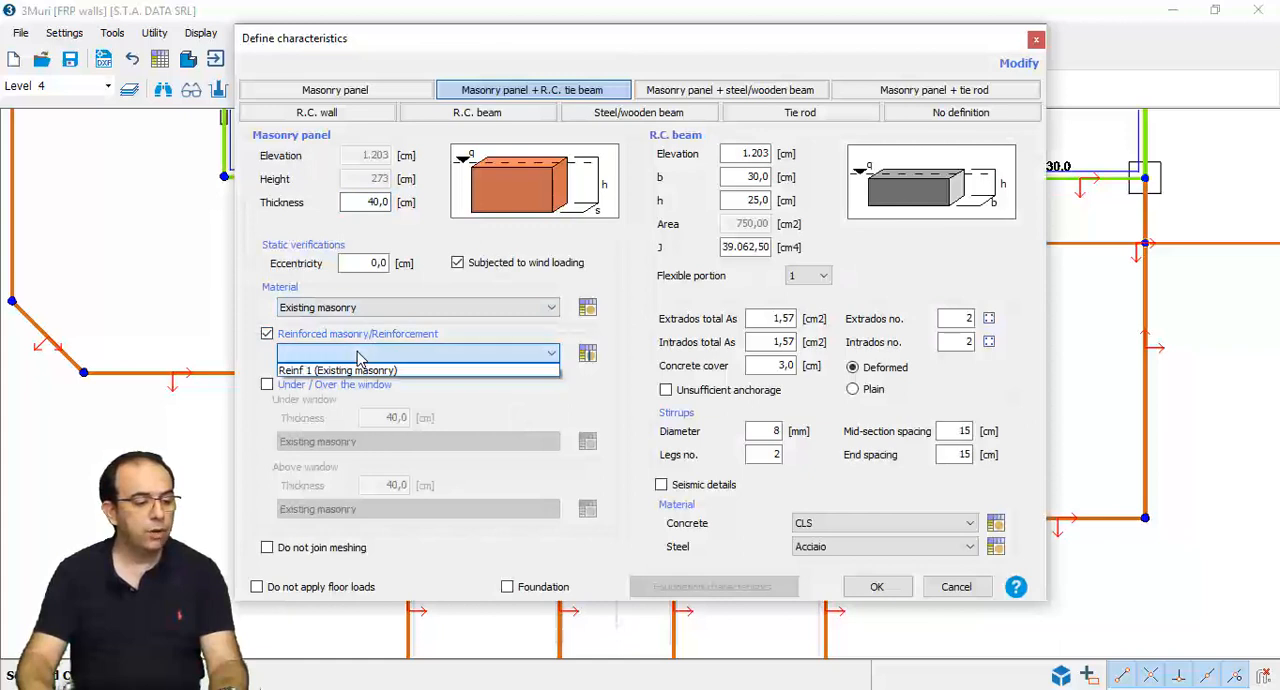
click(404, 373)
click(876, 587)
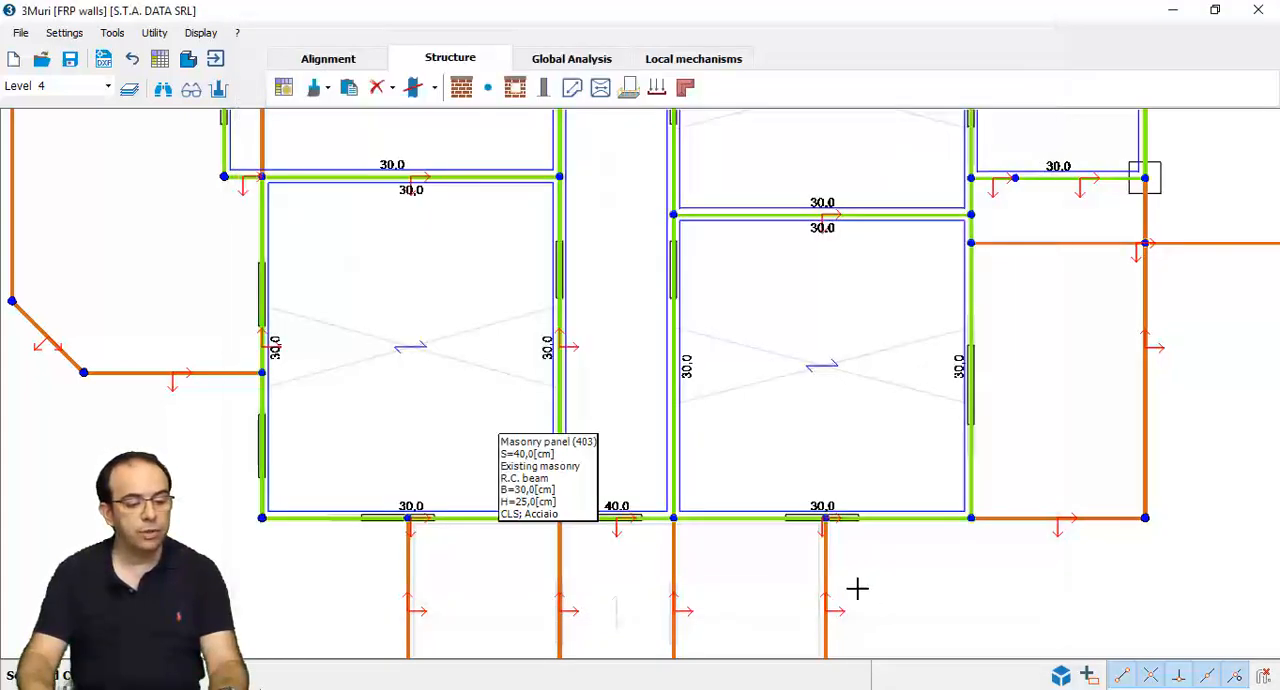
- Assign the Reinf 1 (Existing masonry) reinforcement to the masonry panel at the corridor's lower end
right_click(654, 520)
click(664, 534)
click(420, 354)
click(420, 367)
click(868, 588)
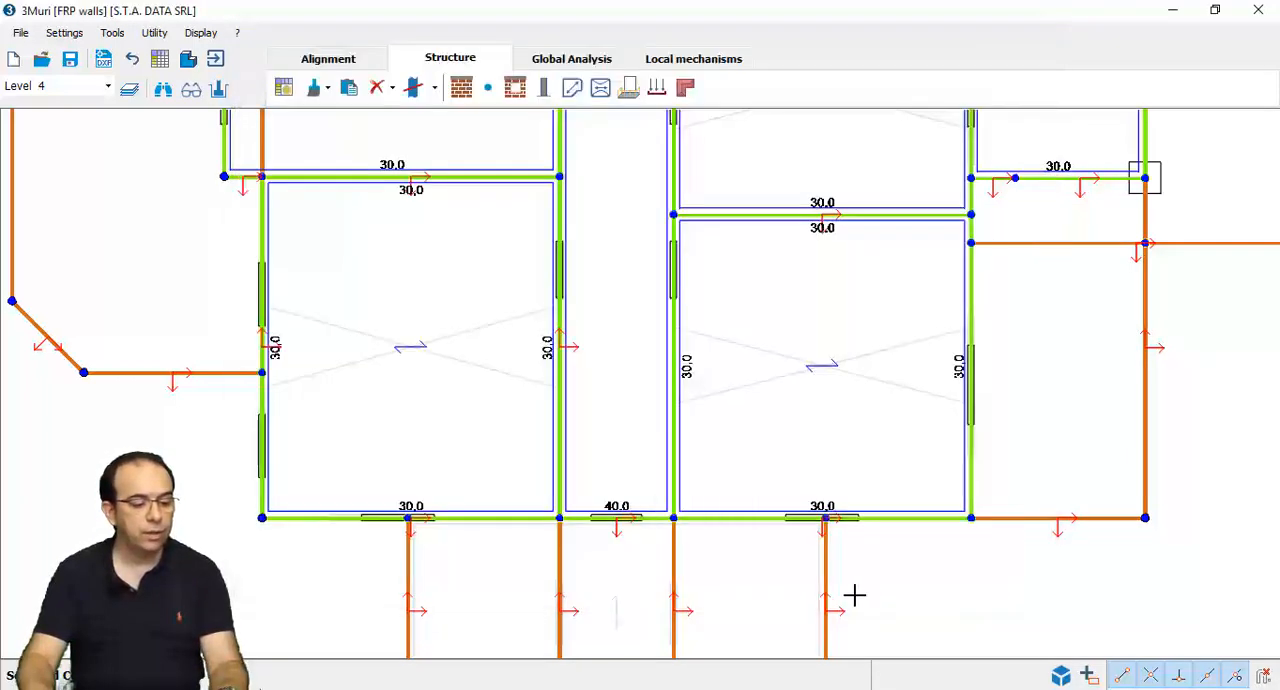
- Enable reinforcement on the outer half of the lower-right room's south wall and assign Reinf 1 (Existing masonry)
click(926, 533)
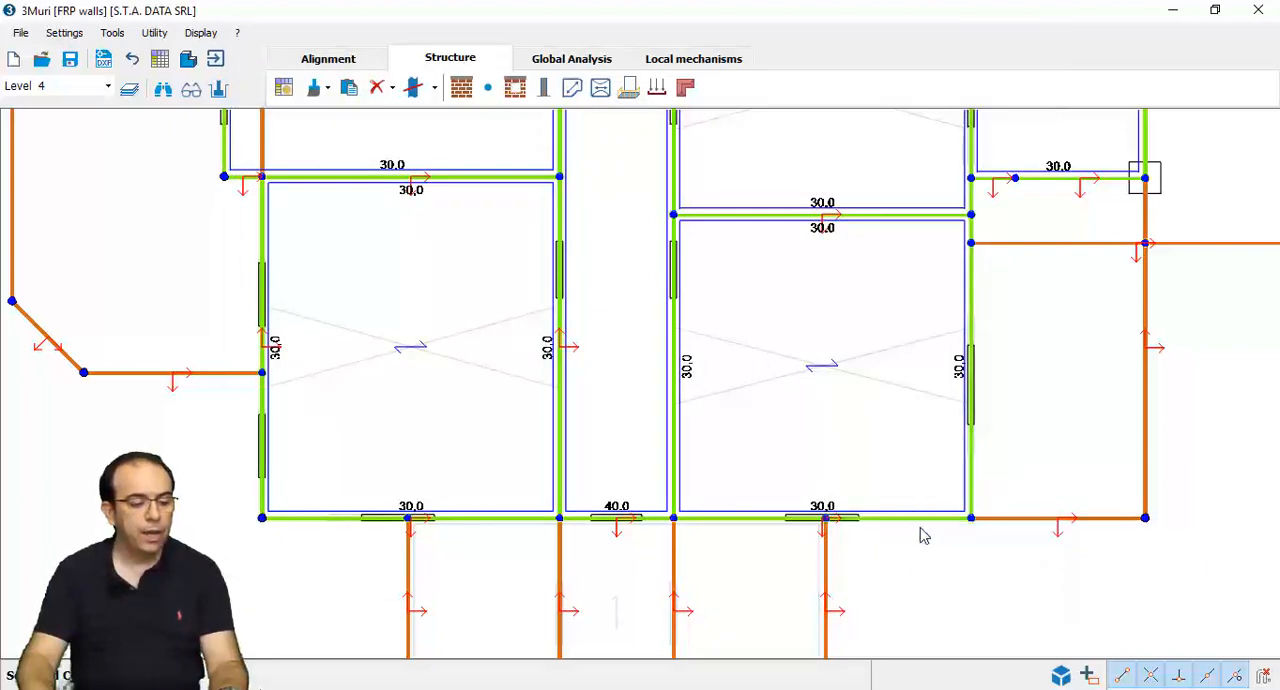
click(343, 337)
click(405, 353)
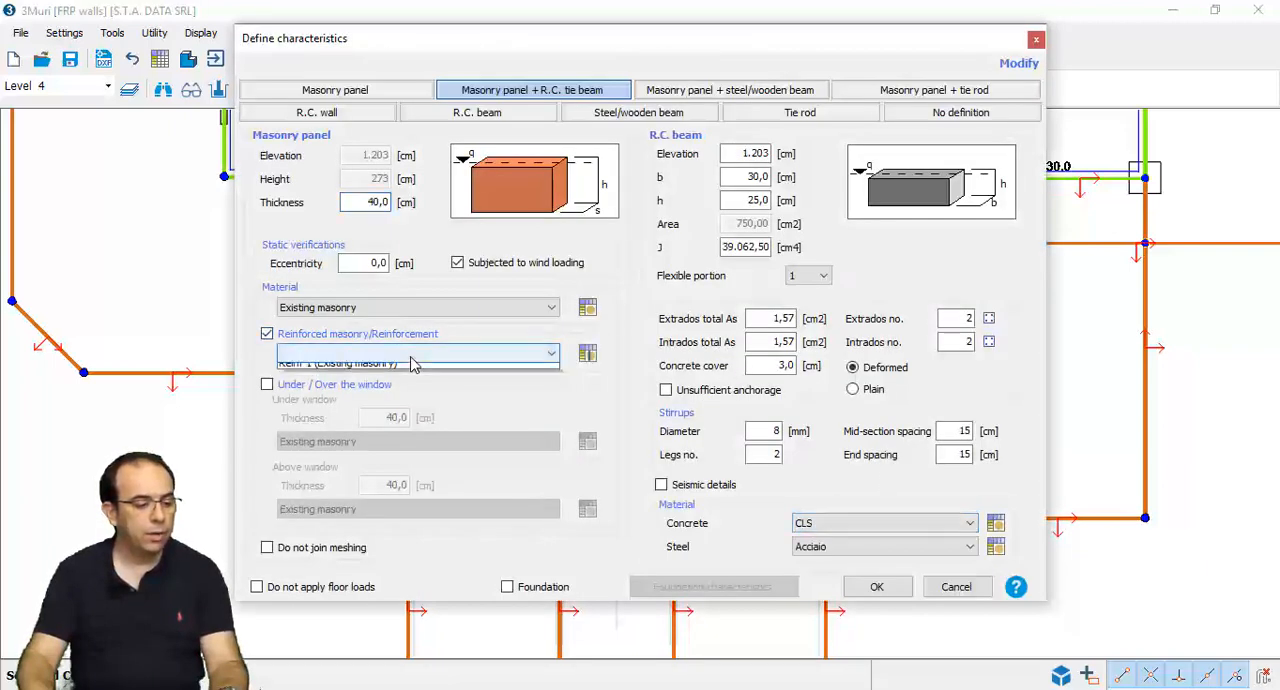
click(348, 368)
click(874, 587)
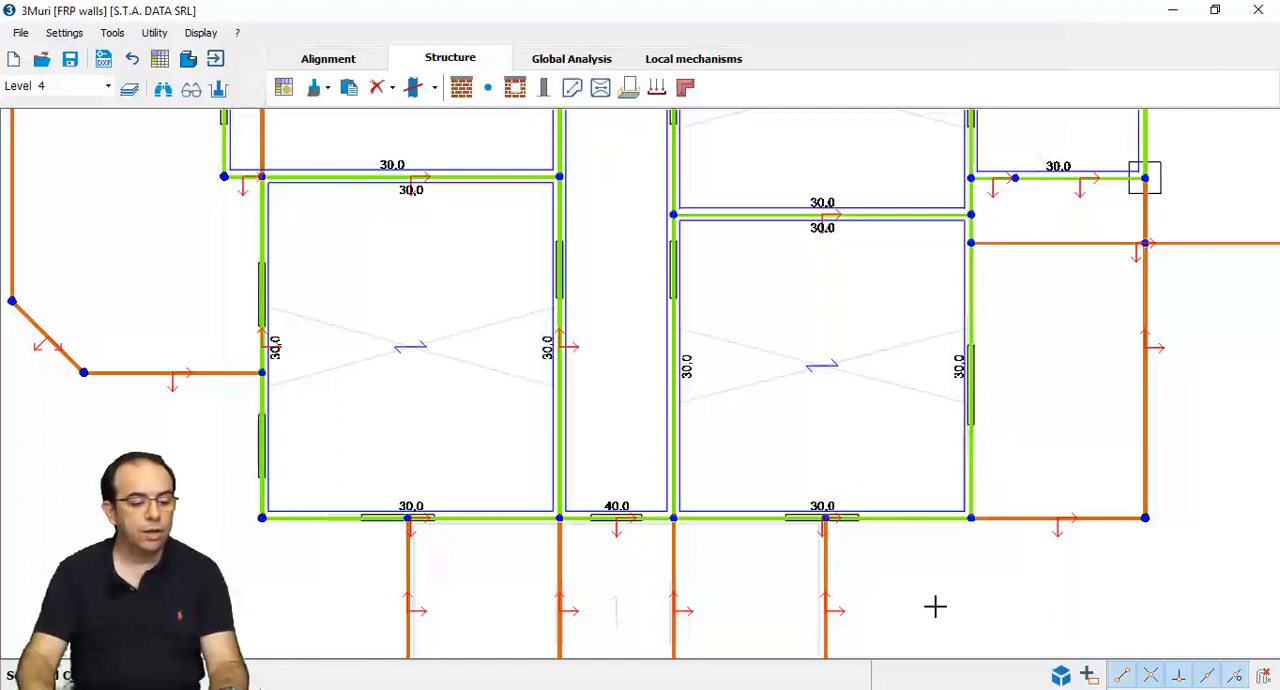
- Display the global analysis mesh of the plan and switch to the prepared FRP walls rinf model
scroll(925, 582, down, 3)
middle_drag(869, 480, 728, 527)
scroll(728, 527, down, 1)
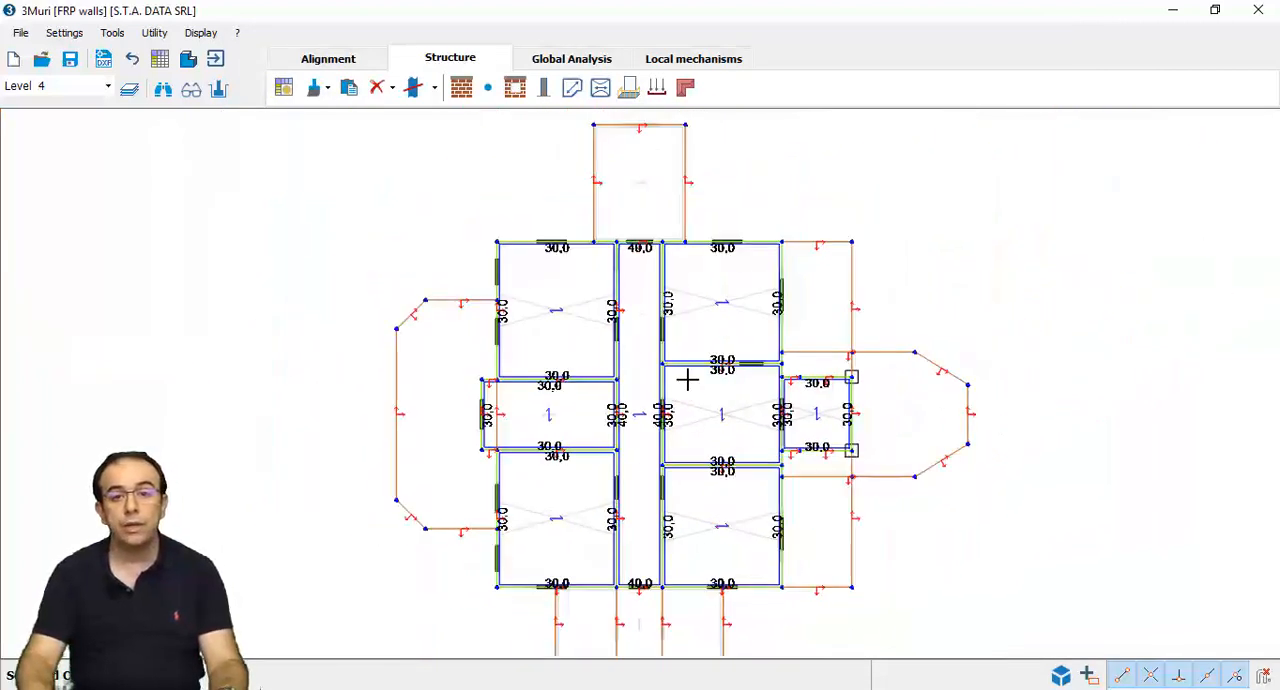
click(561, 60)
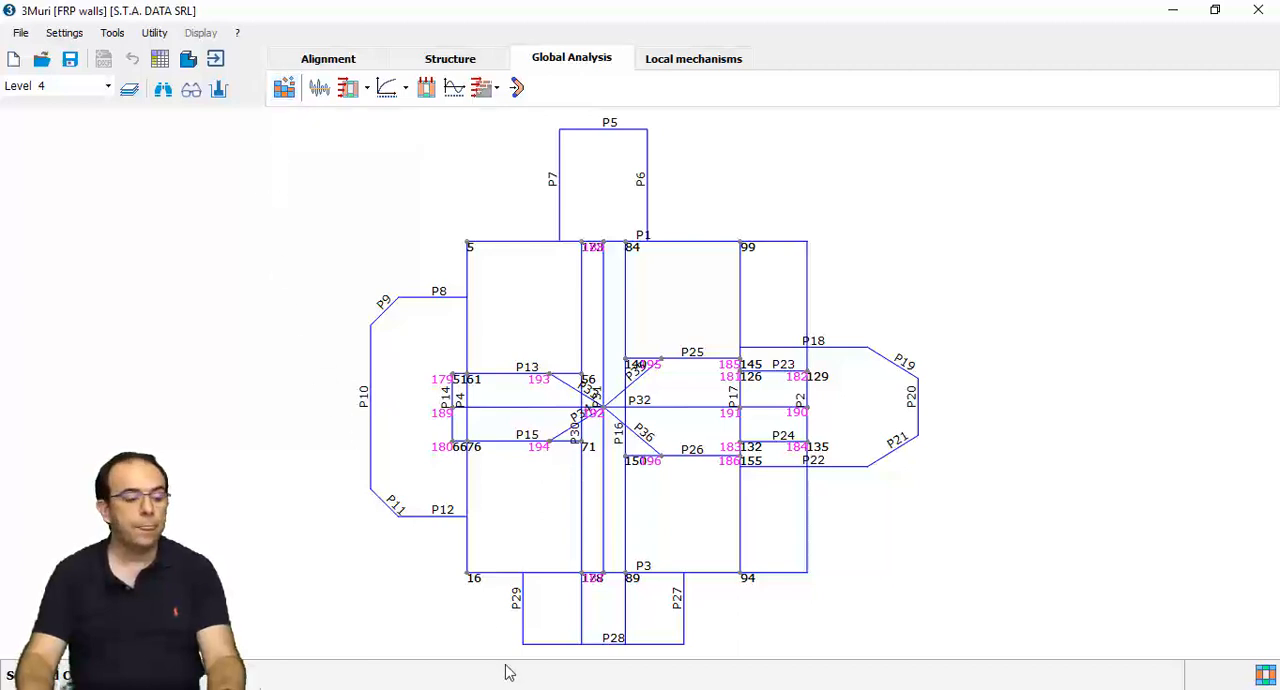
mouse_move(500, 686)
click(566, 655)
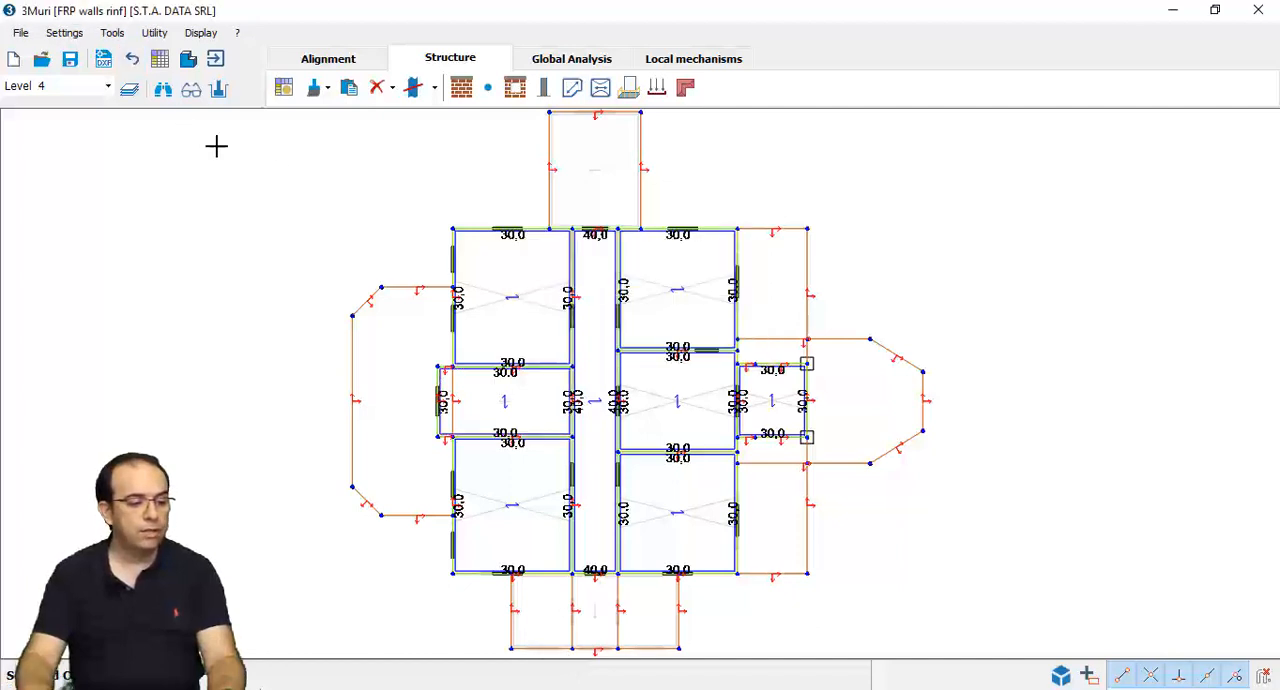
- Open the pushover analysis verification of the FRP walls rinf model and display the details of analysis 16
click(588, 57)
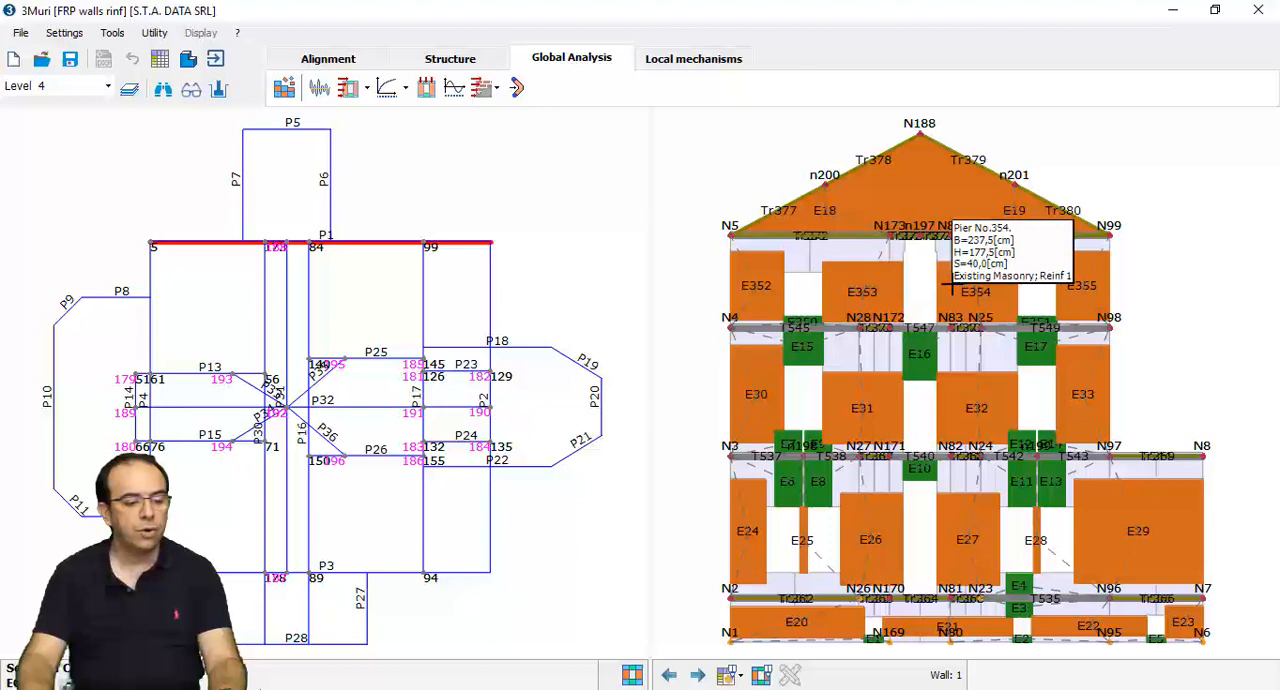
click(406, 90)
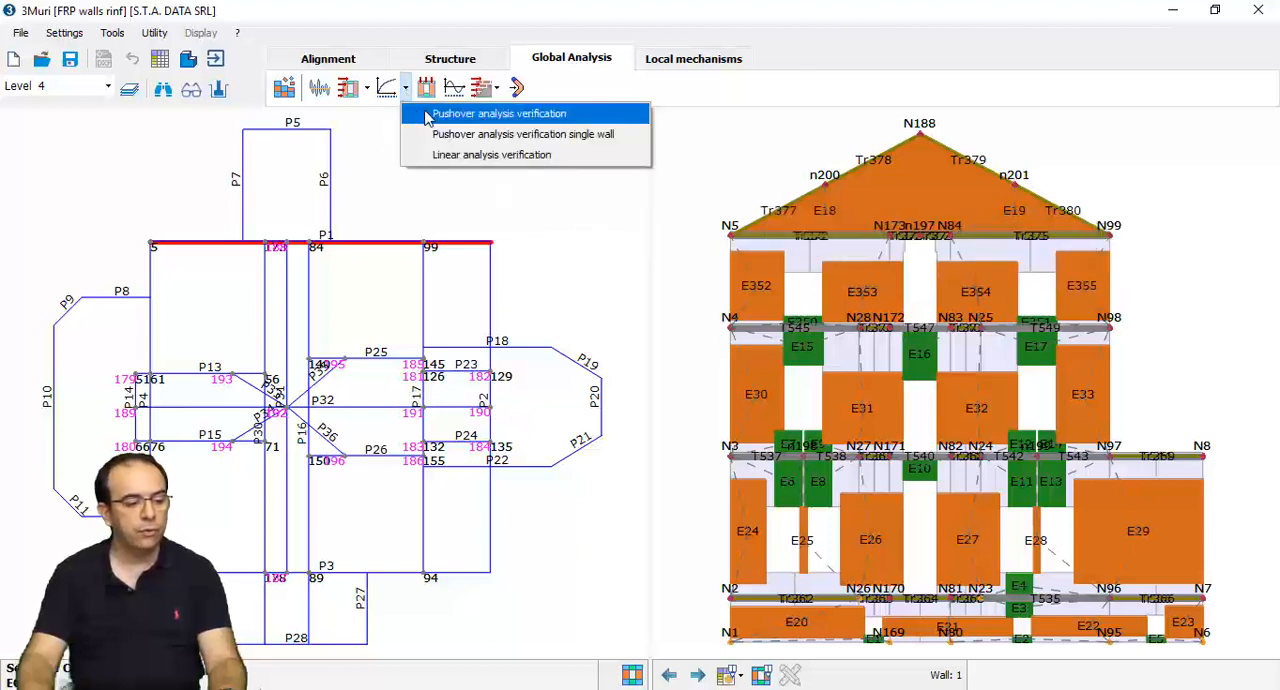
click(426, 117)
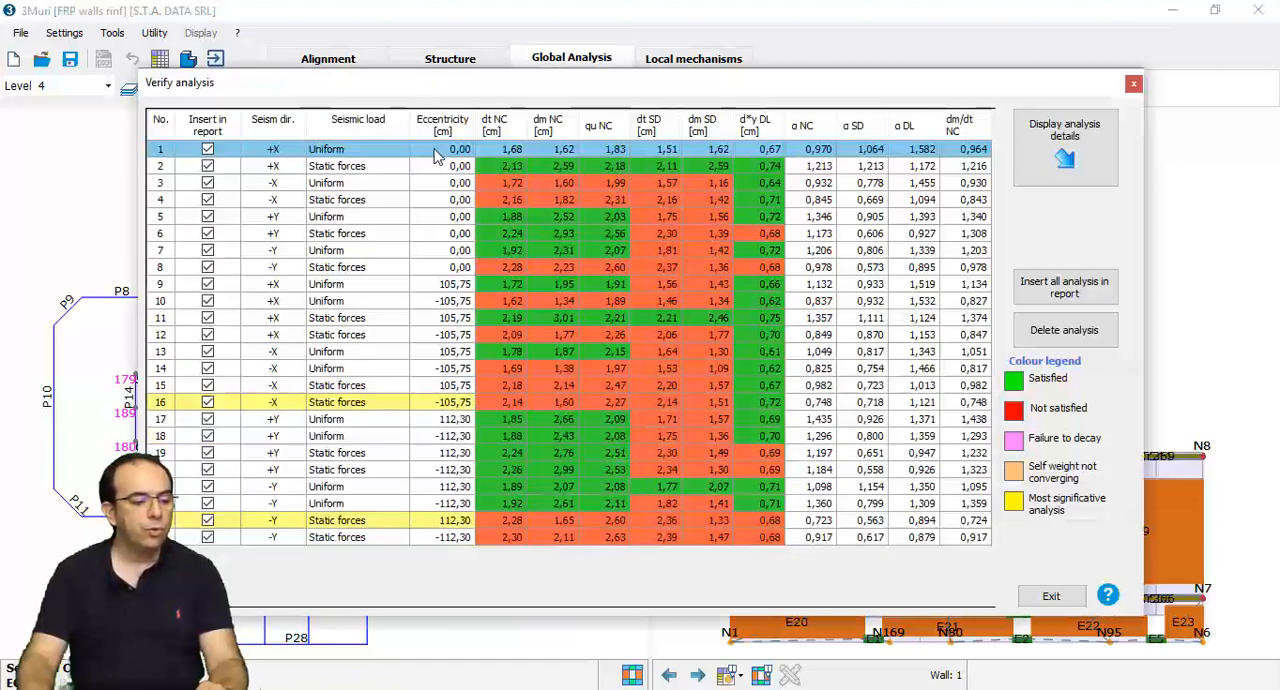
click(854, 404)
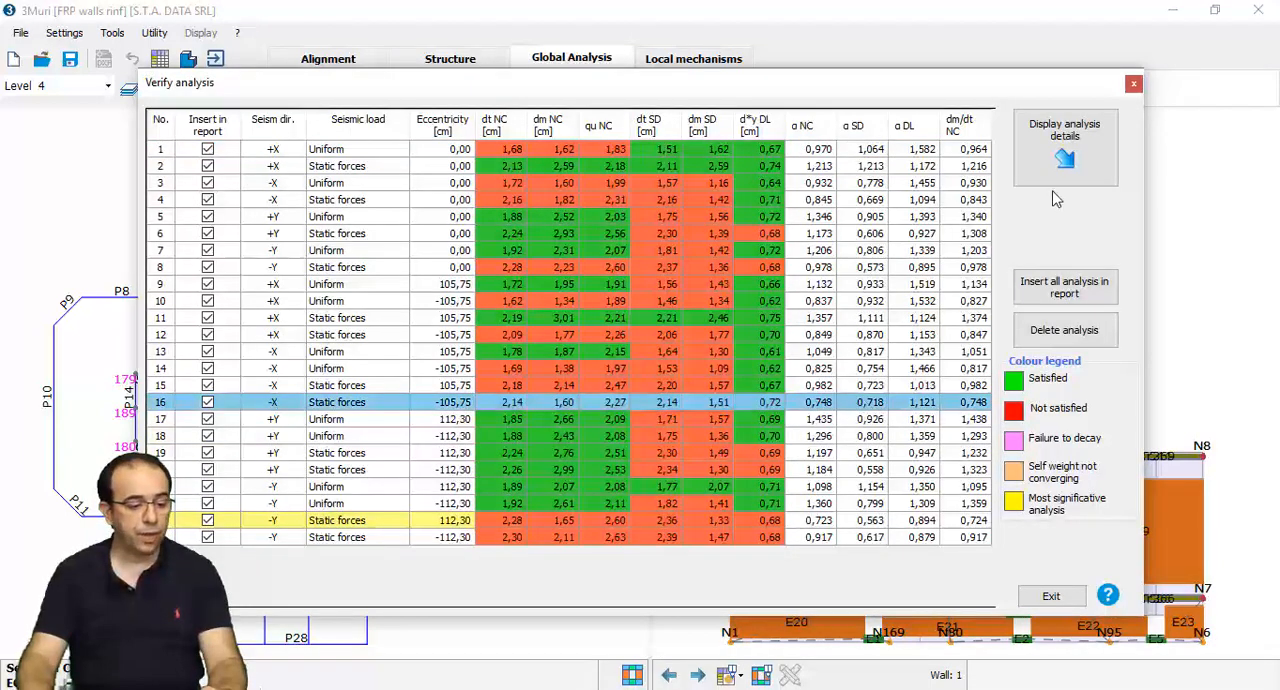
click(1063, 160)
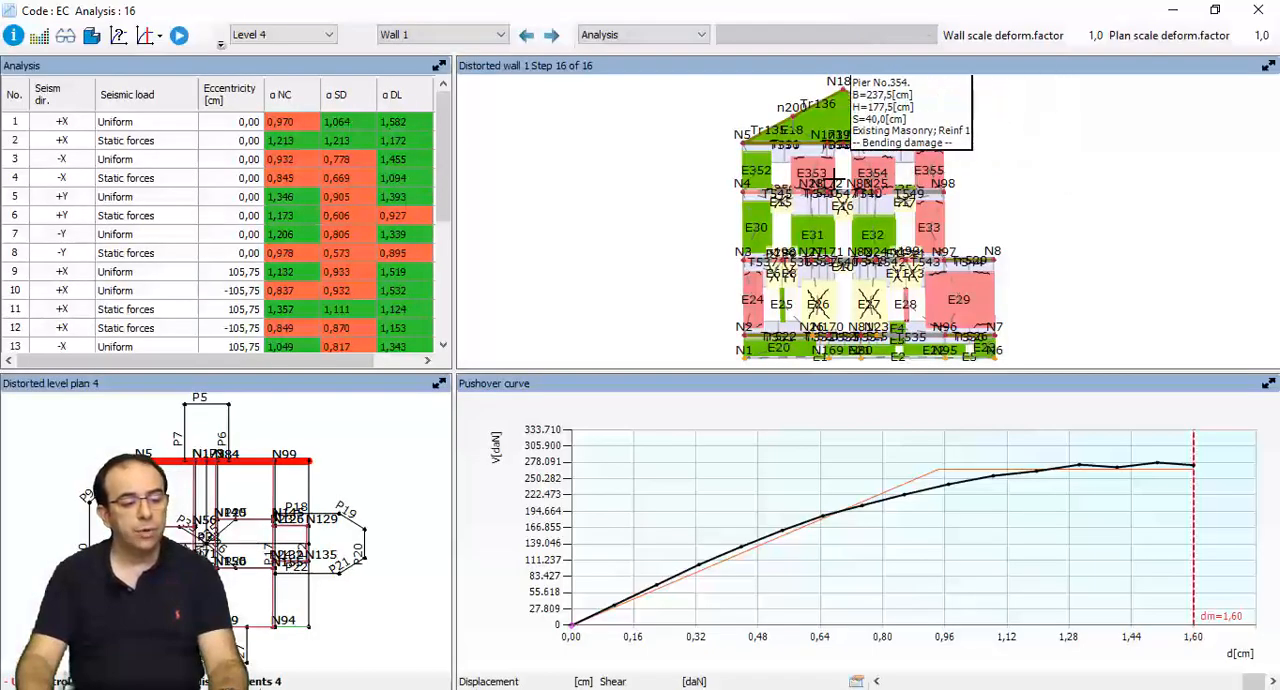
- Display the elements forces results for Wall 3
click(292, 625)
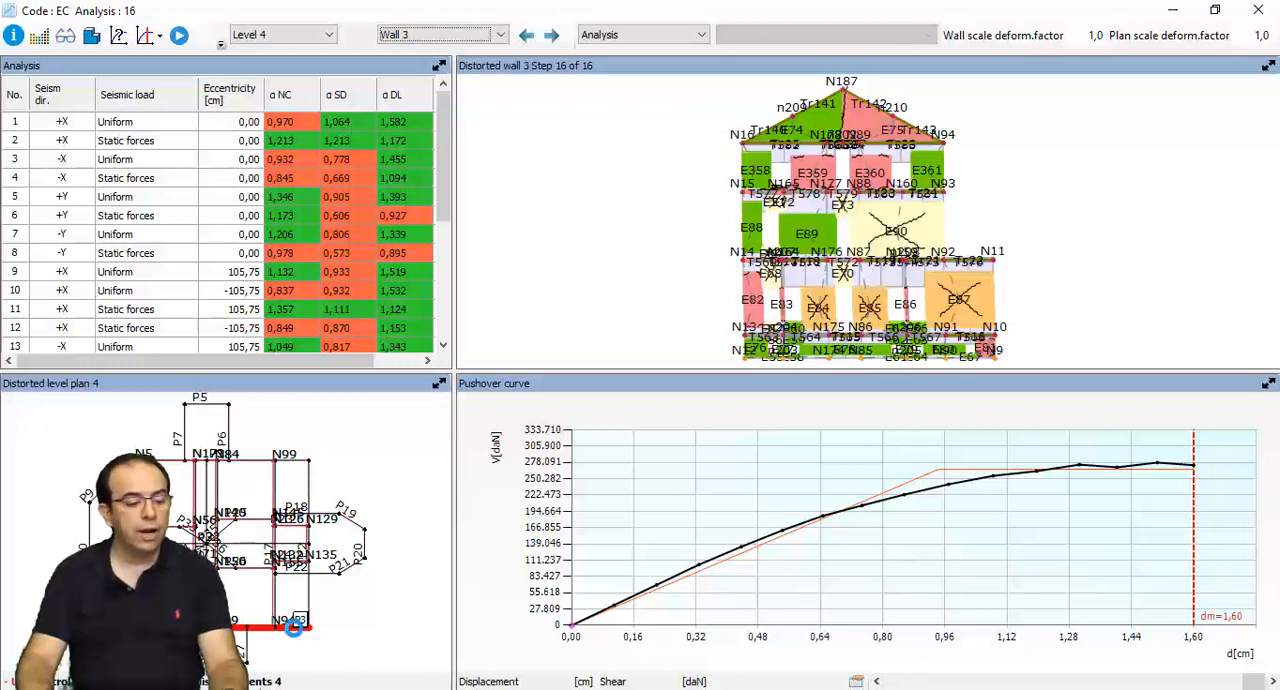
click(701, 38)
click(690, 51)
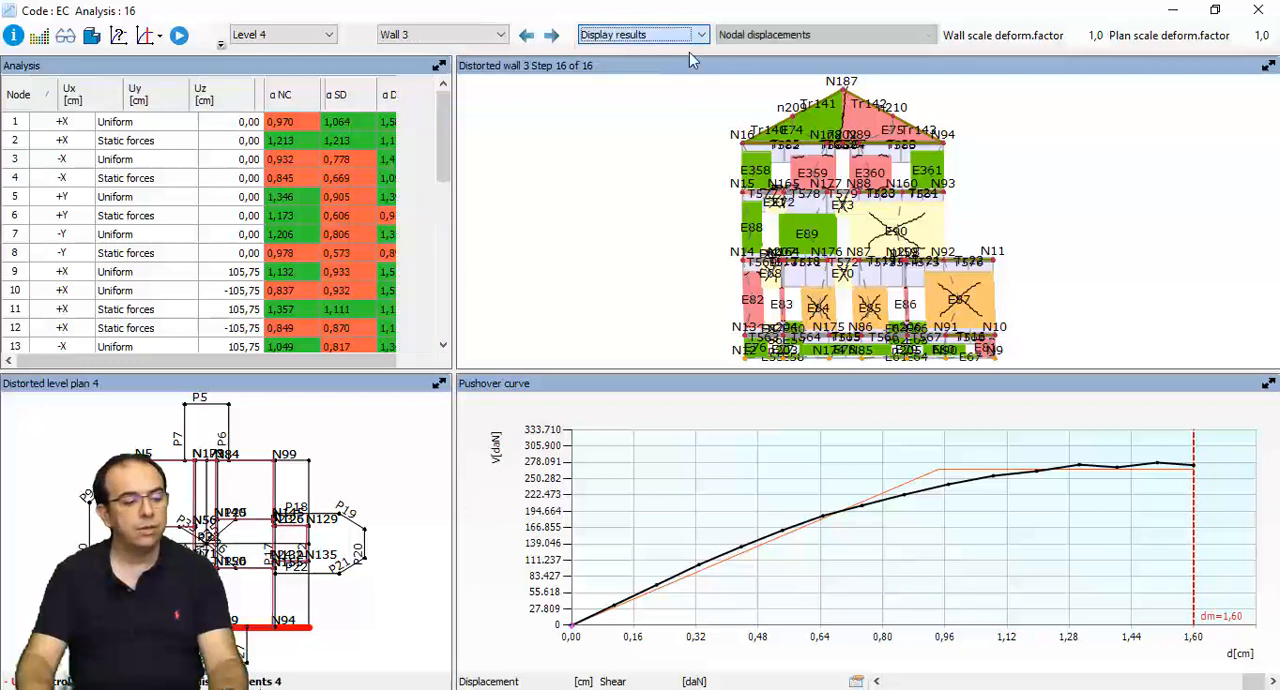
click(815, 36)
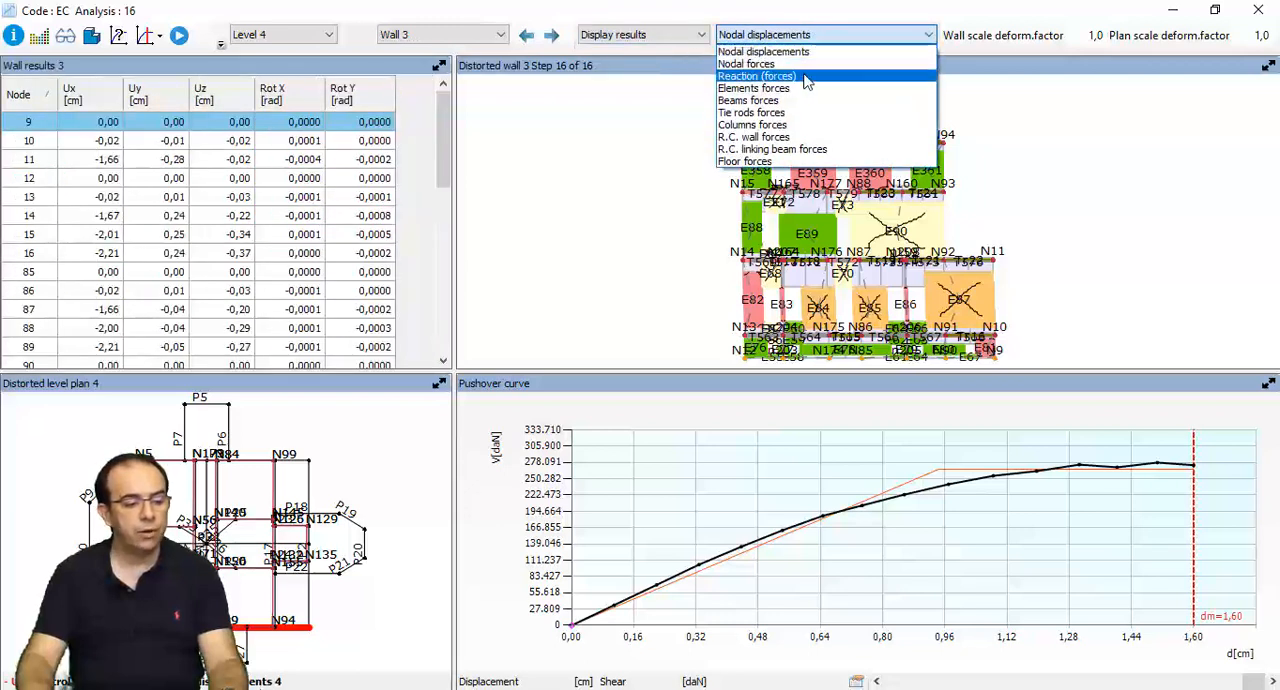
click(803, 89)
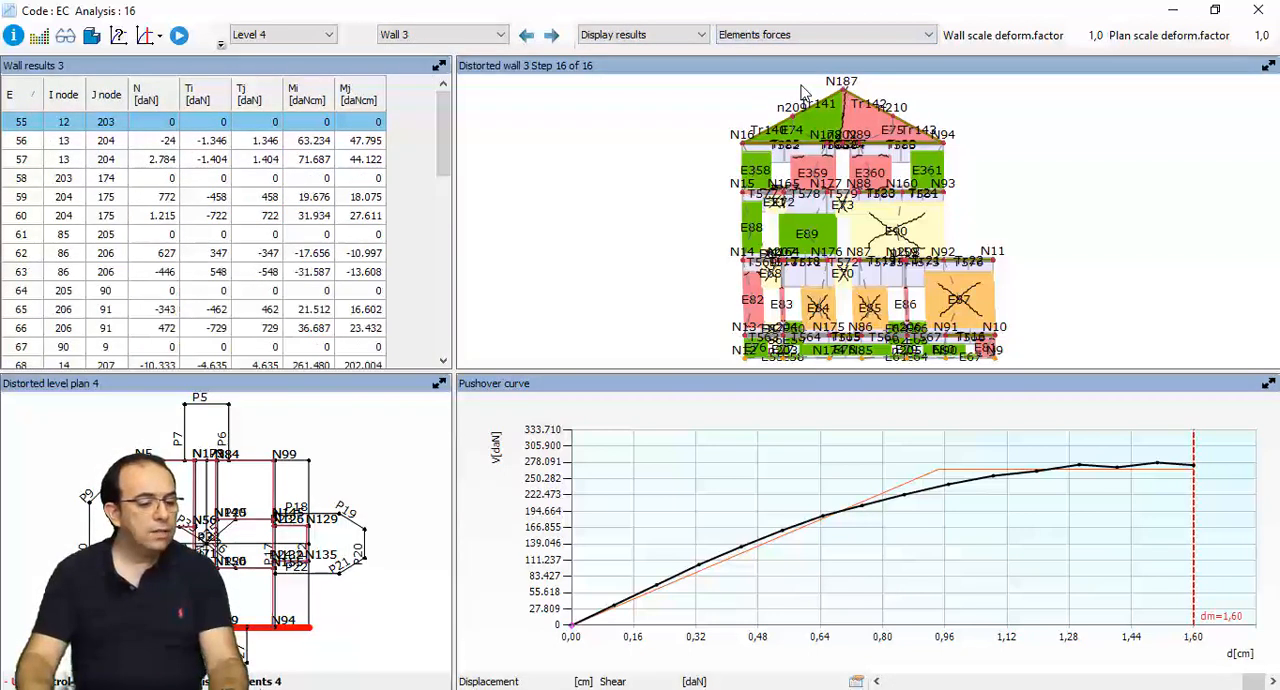
- Find elements 358 and 359 in Wall 3's results table and inspect their forces
scroll(330, 258, down, 8)
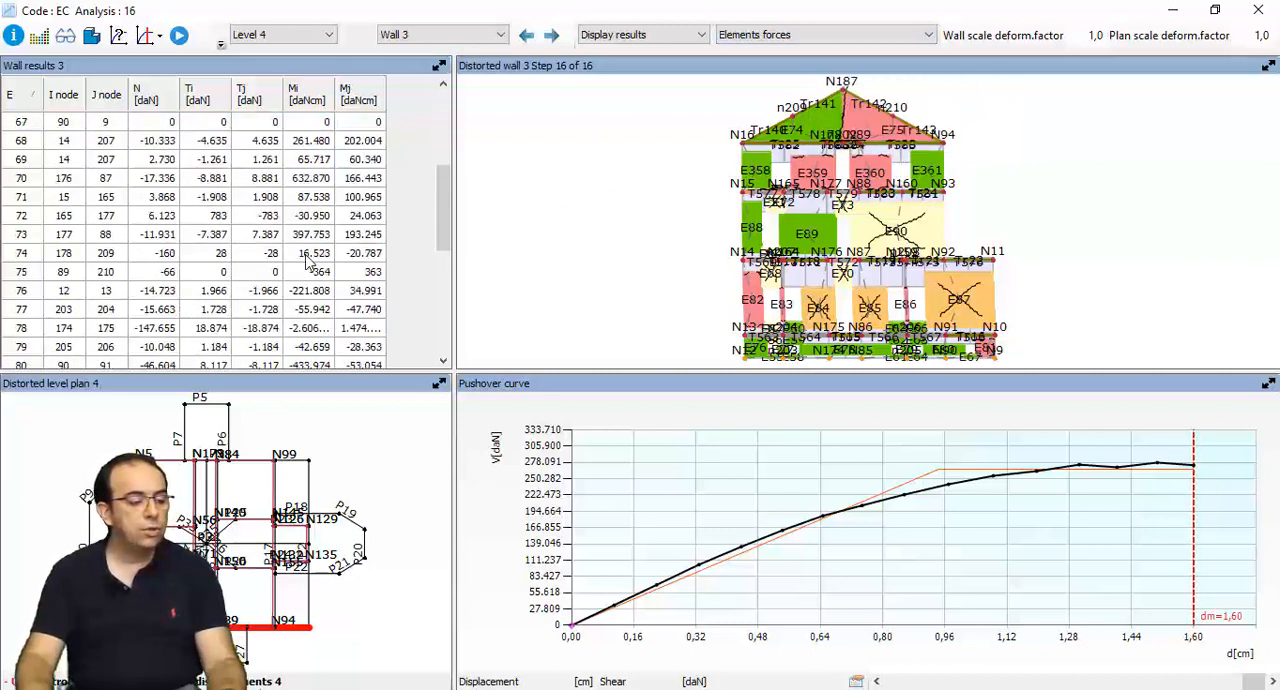
scroll(310, 258, down, 2)
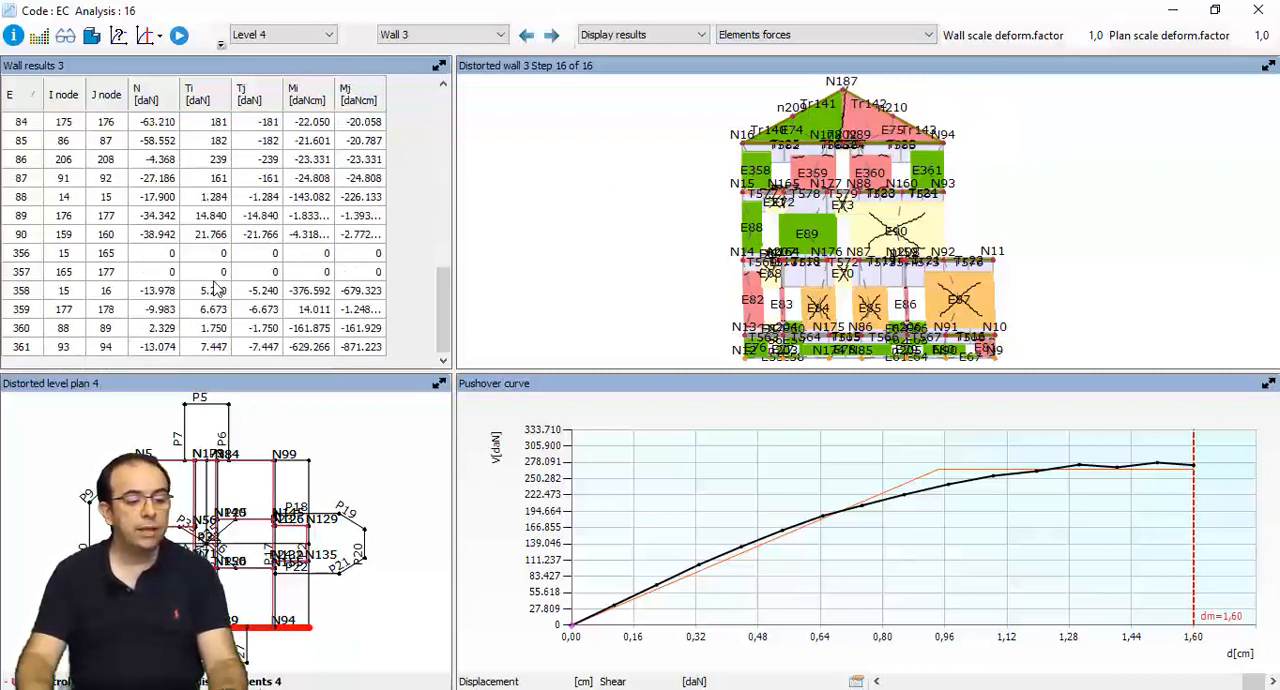
click(17, 292)
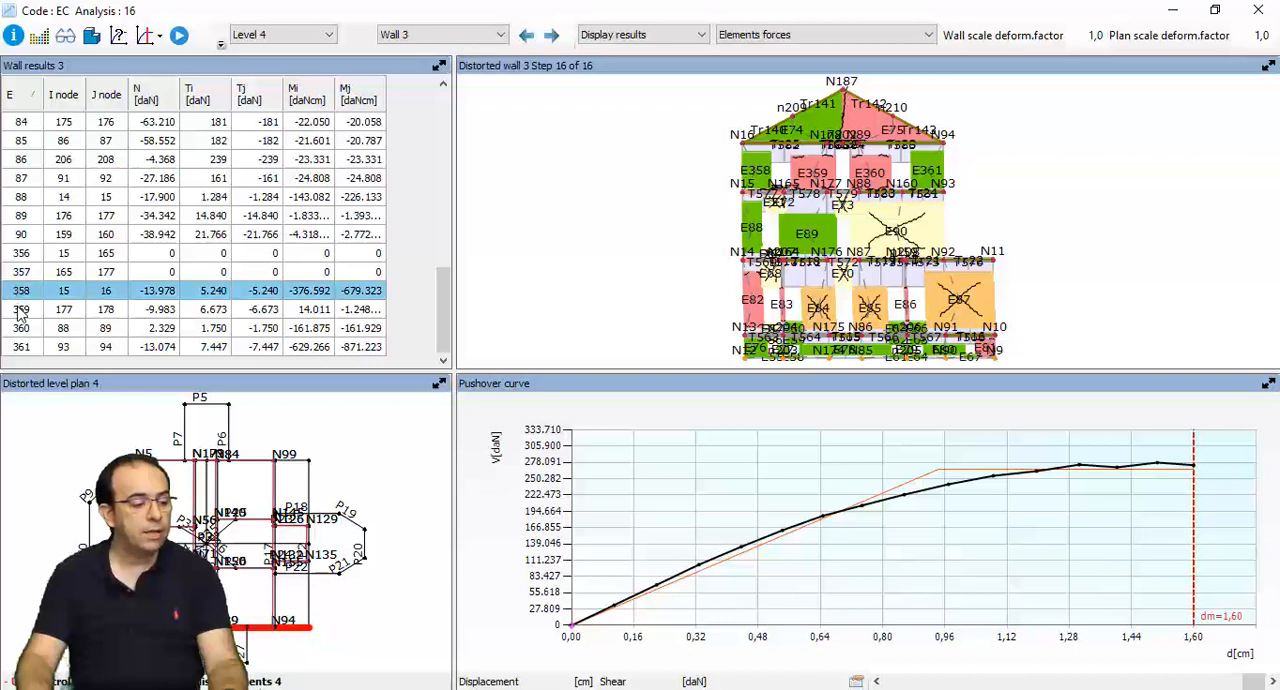
click(20, 311)
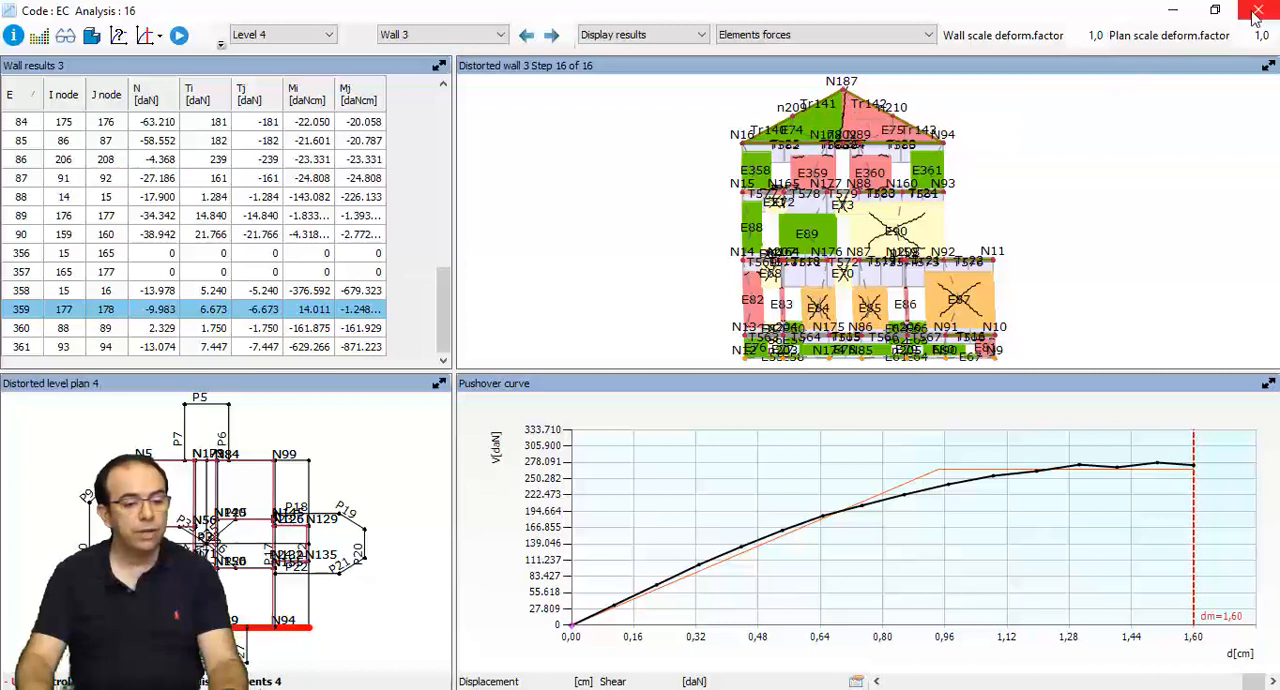
- Select step 12 on the pushover curve, examine the forces of Wall 3's level 4 elements, and close the analysis details
click(1116, 472)
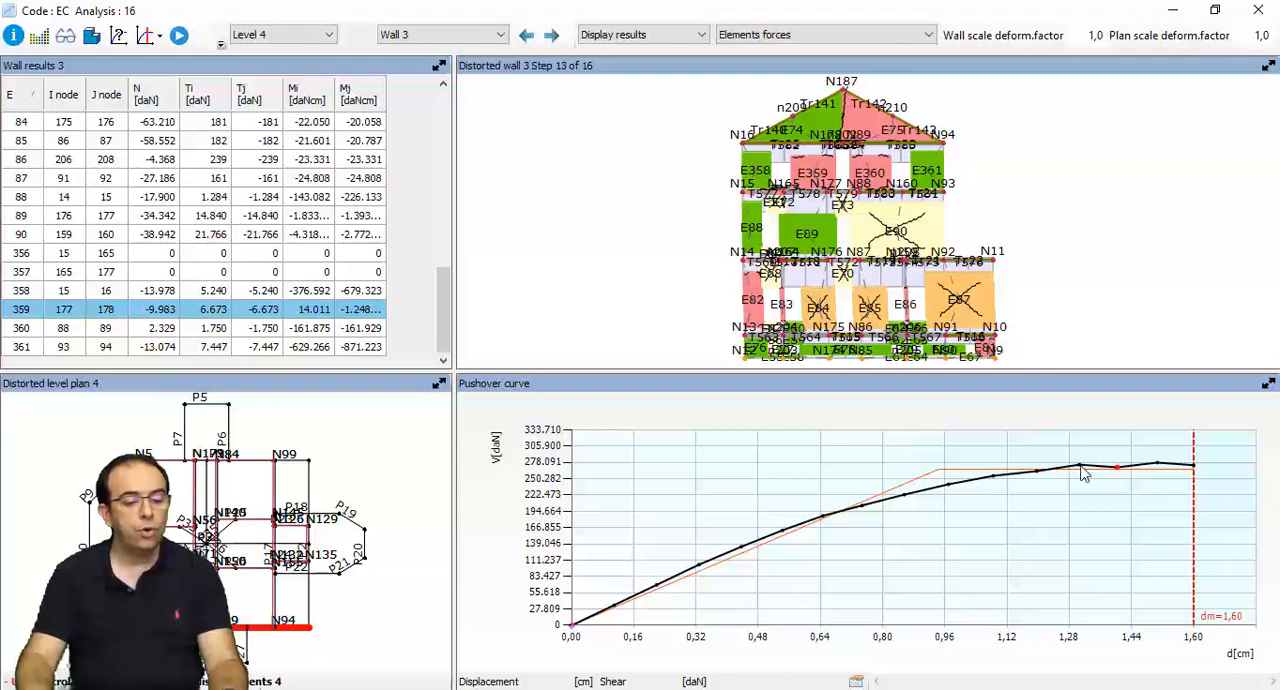
click(1080, 467)
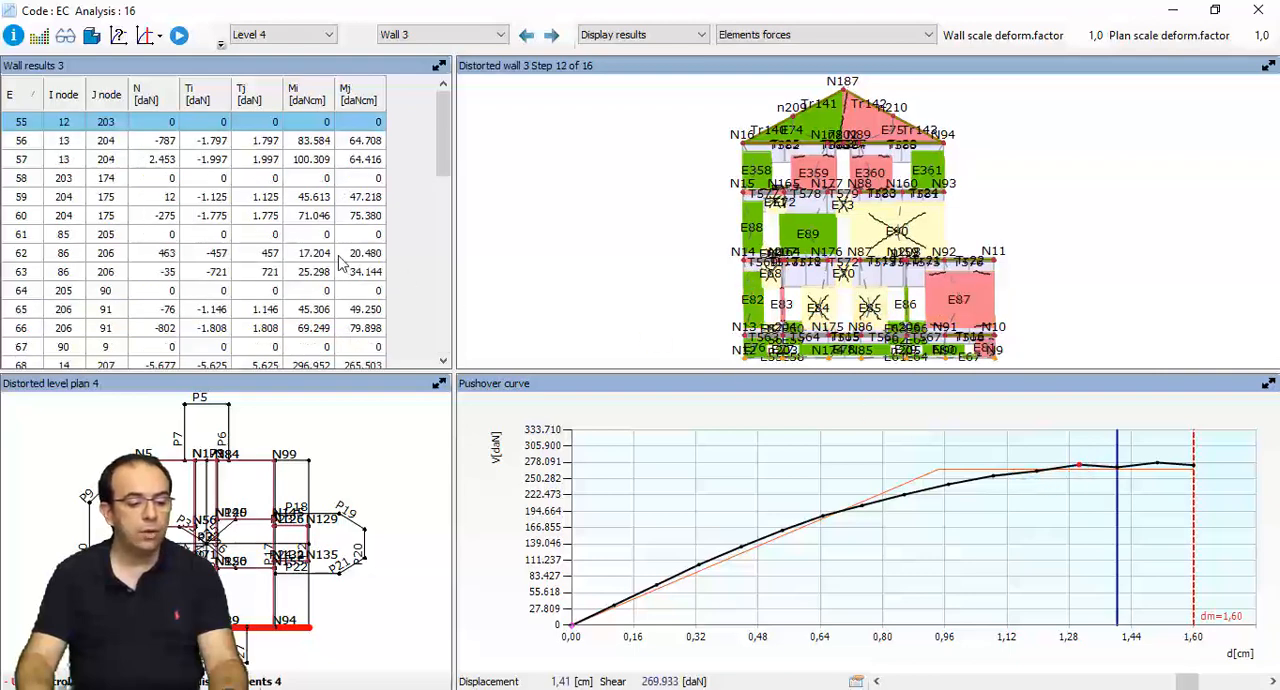
drag(443, 158, 445, 352)
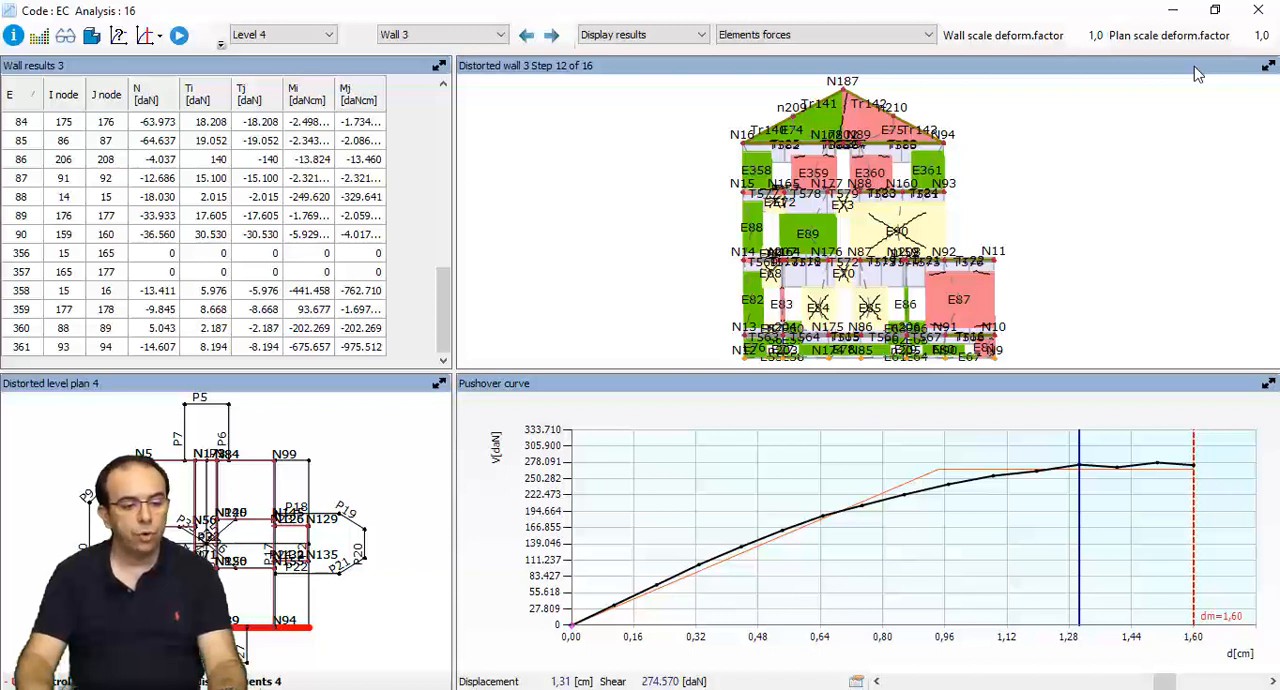
click(1259, 12)
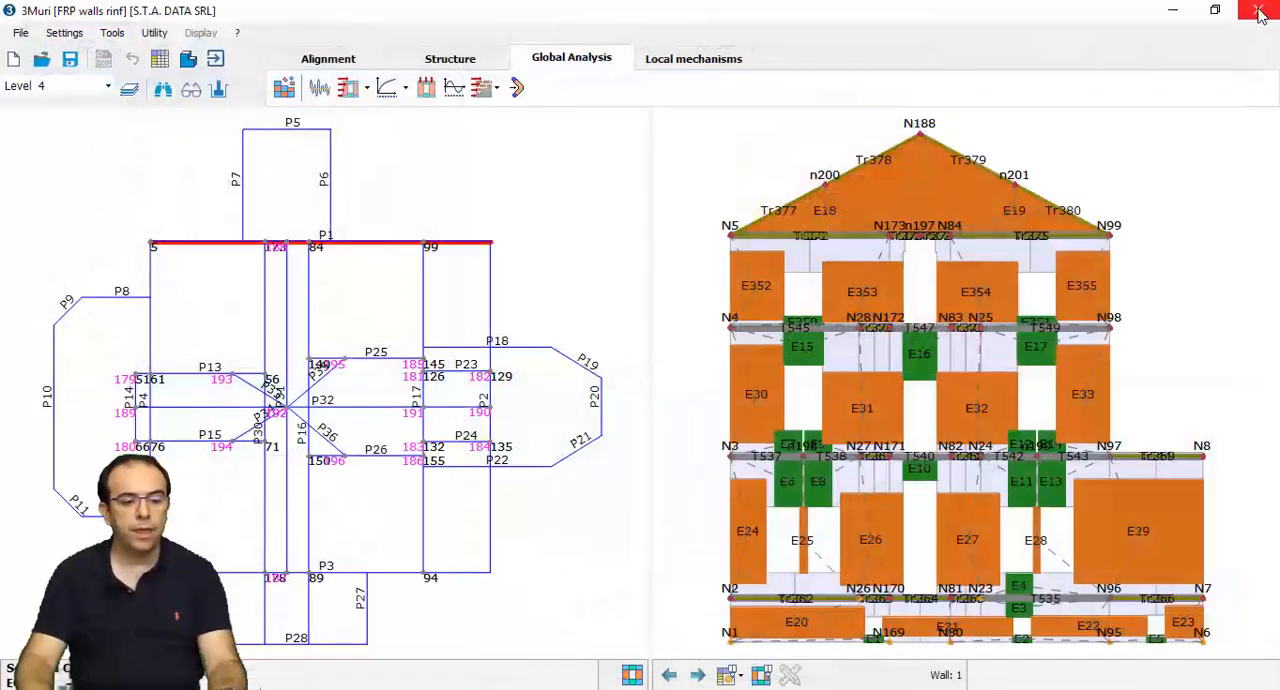
- Start a comparison of models and choose FRP walls as the model to compare
click(156, 34)
click(166, 75)
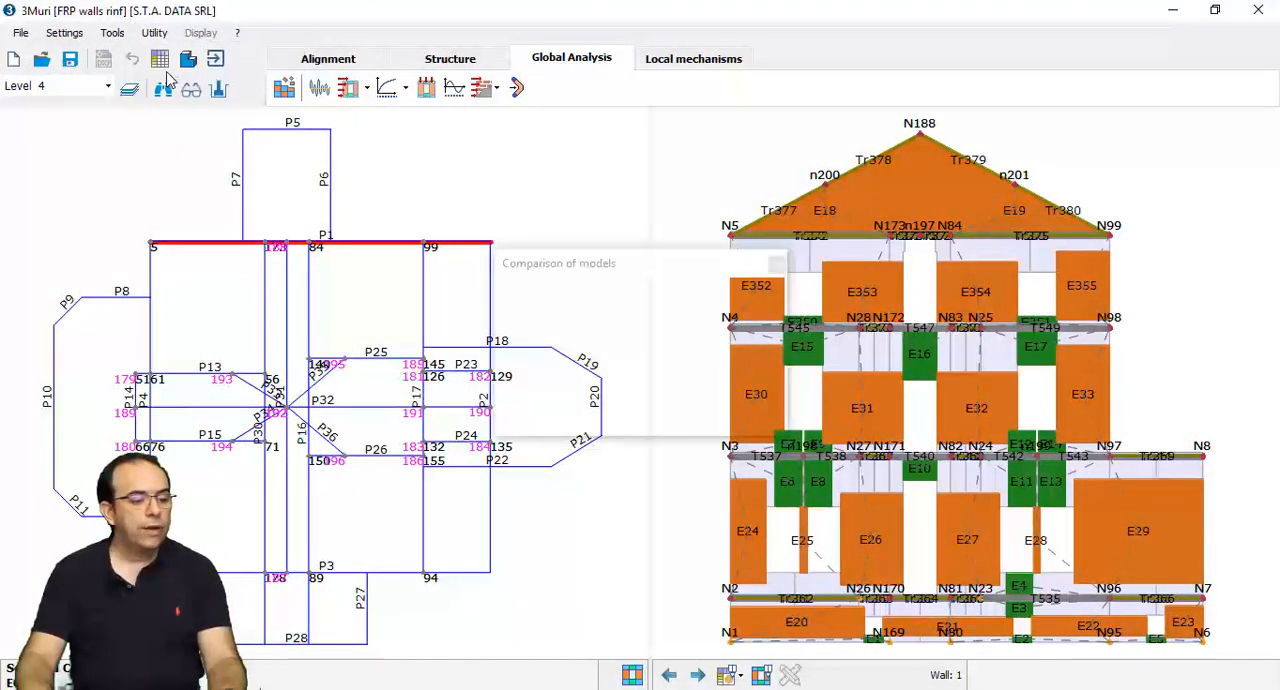
click(511, 335)
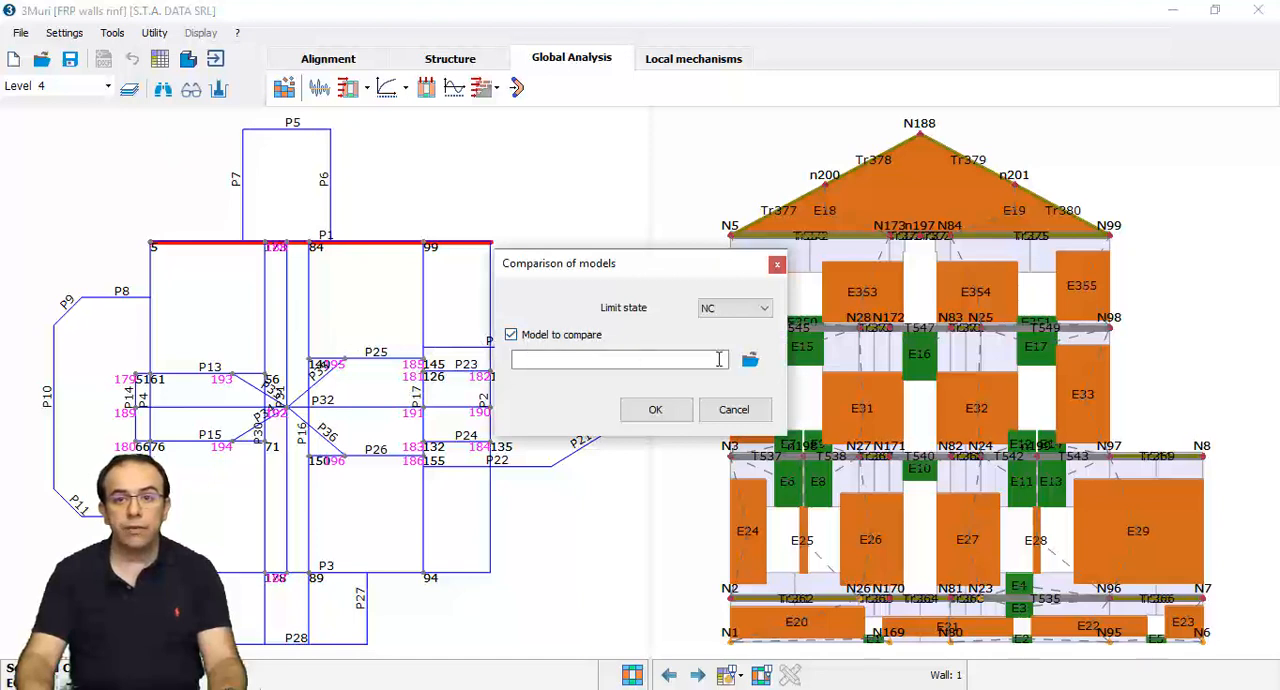
click(750, 359)
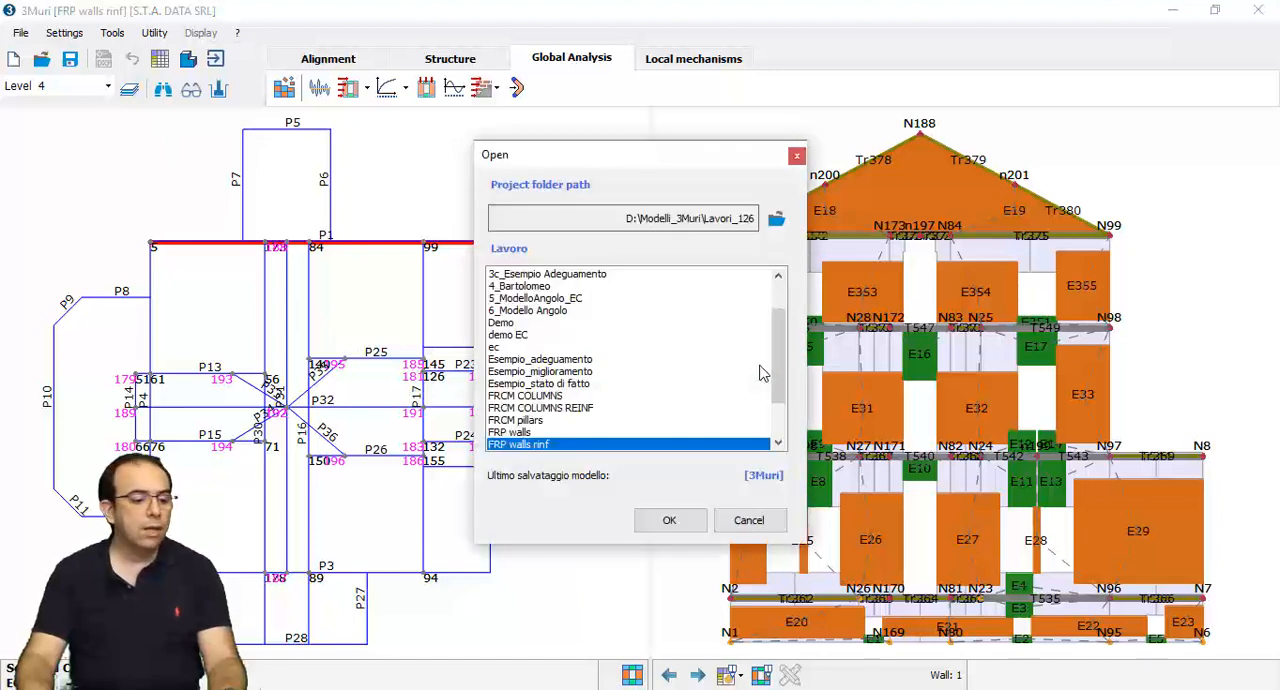
click(509, 433)
click(665, 520)
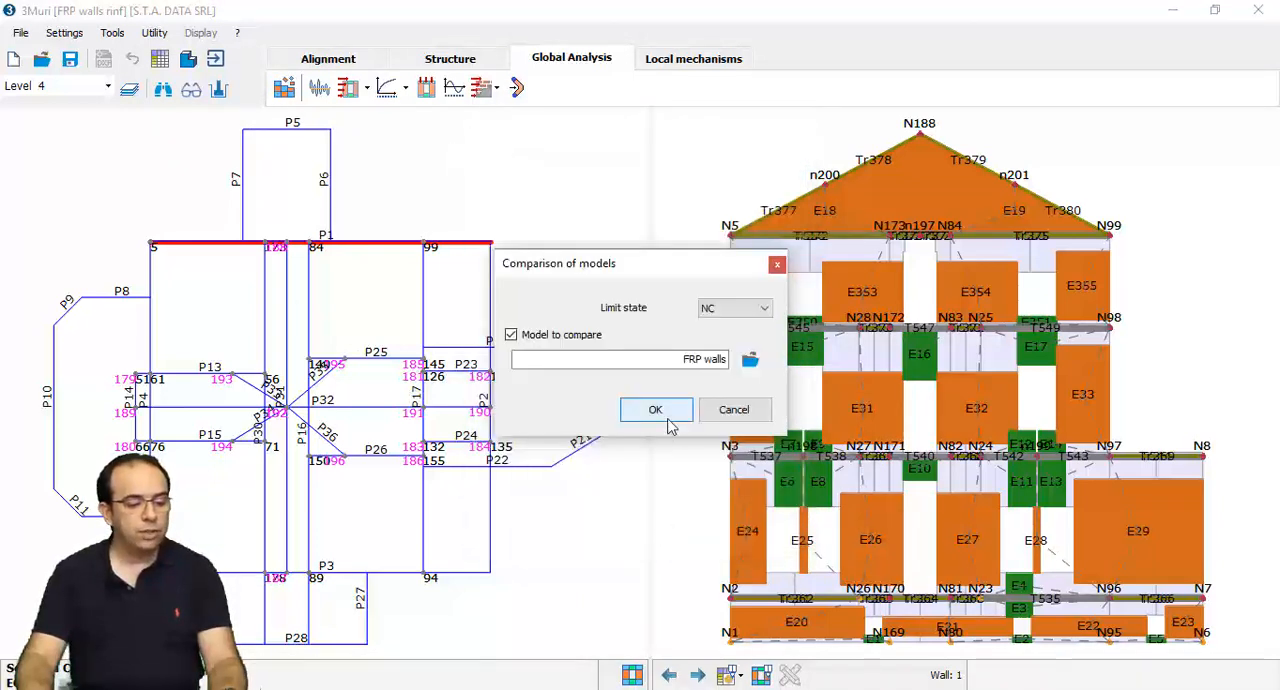
- Run the comparison with FRP walls, review its uniform and static forces load patterns, and close it
click(655, 411)
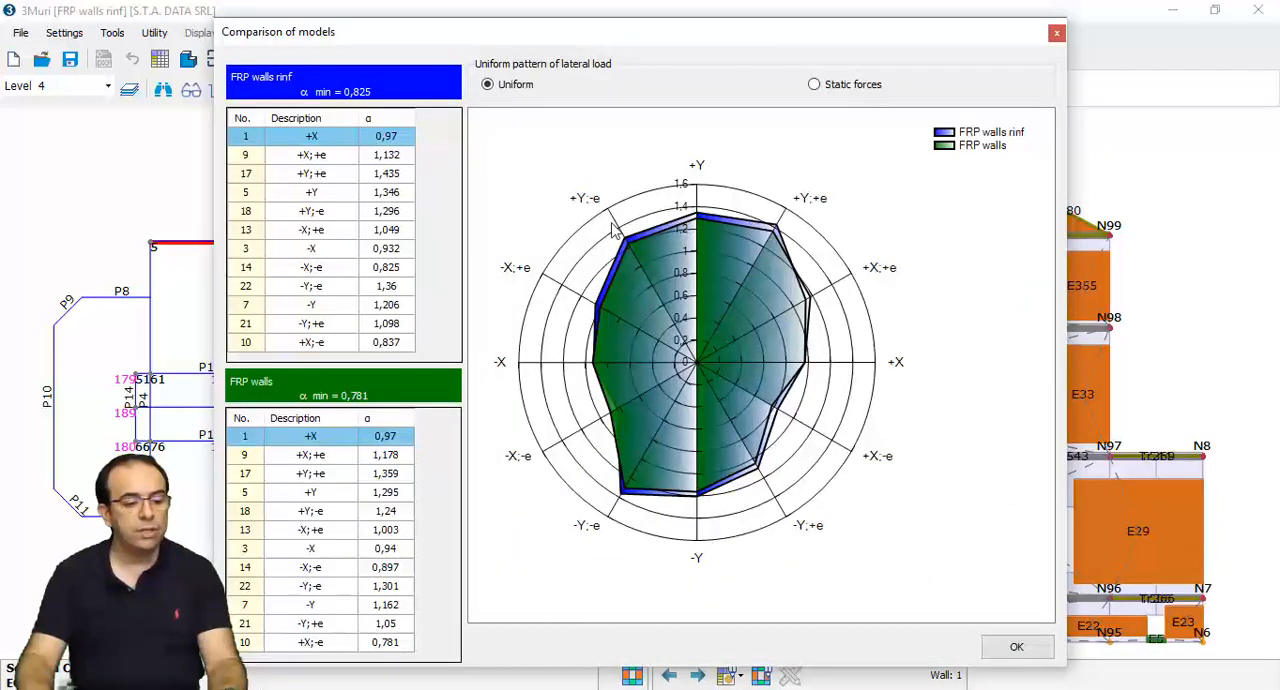
click(853, 86)
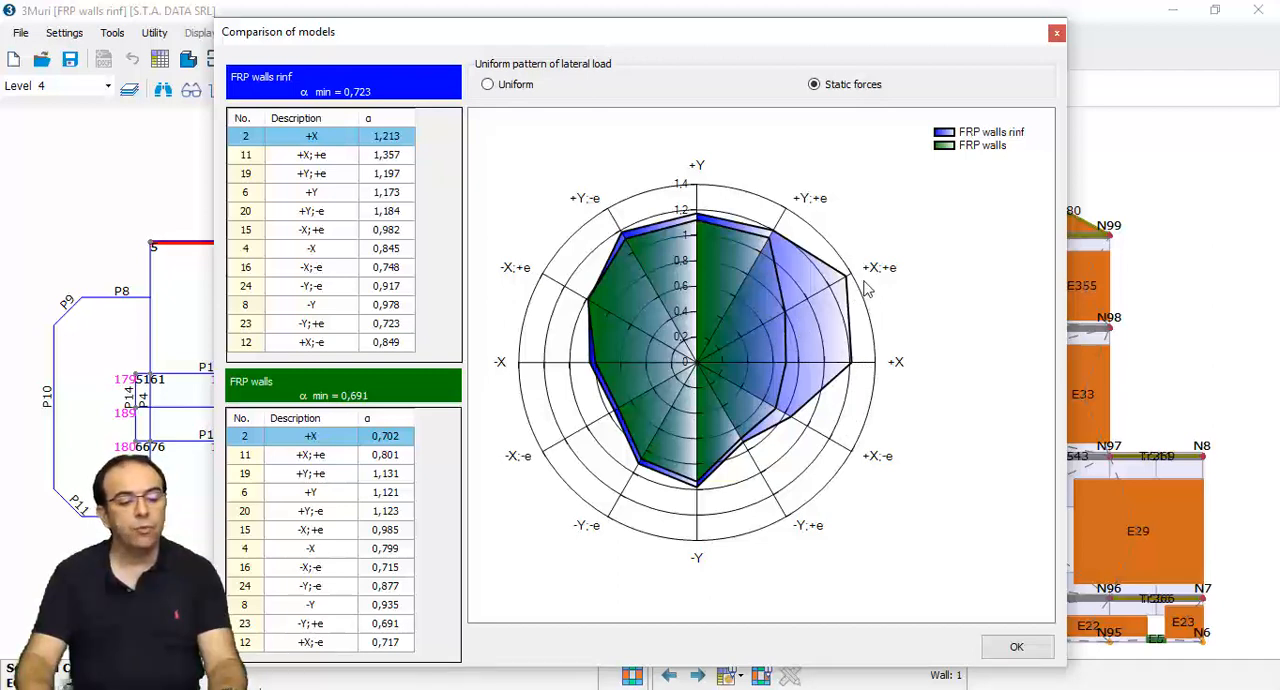
click(1013, 648)
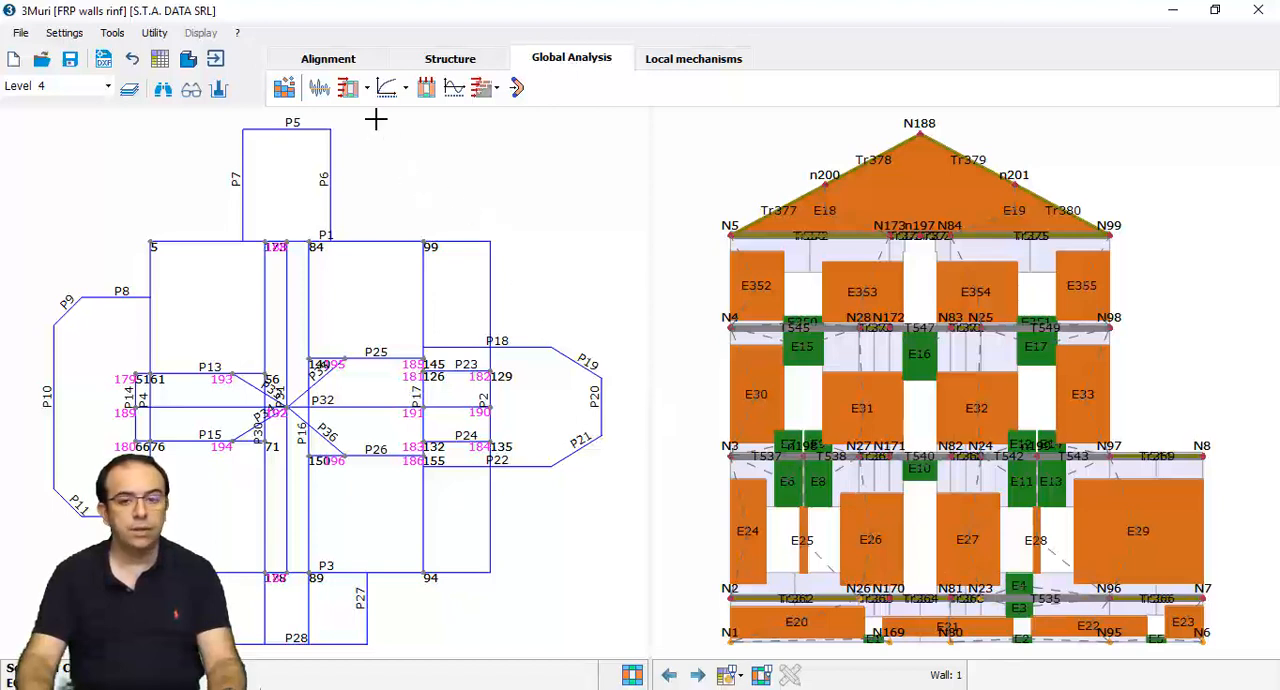
- Set up a single wall pushover analysis for Wall 3 and run all its load cases
click(367, 88)
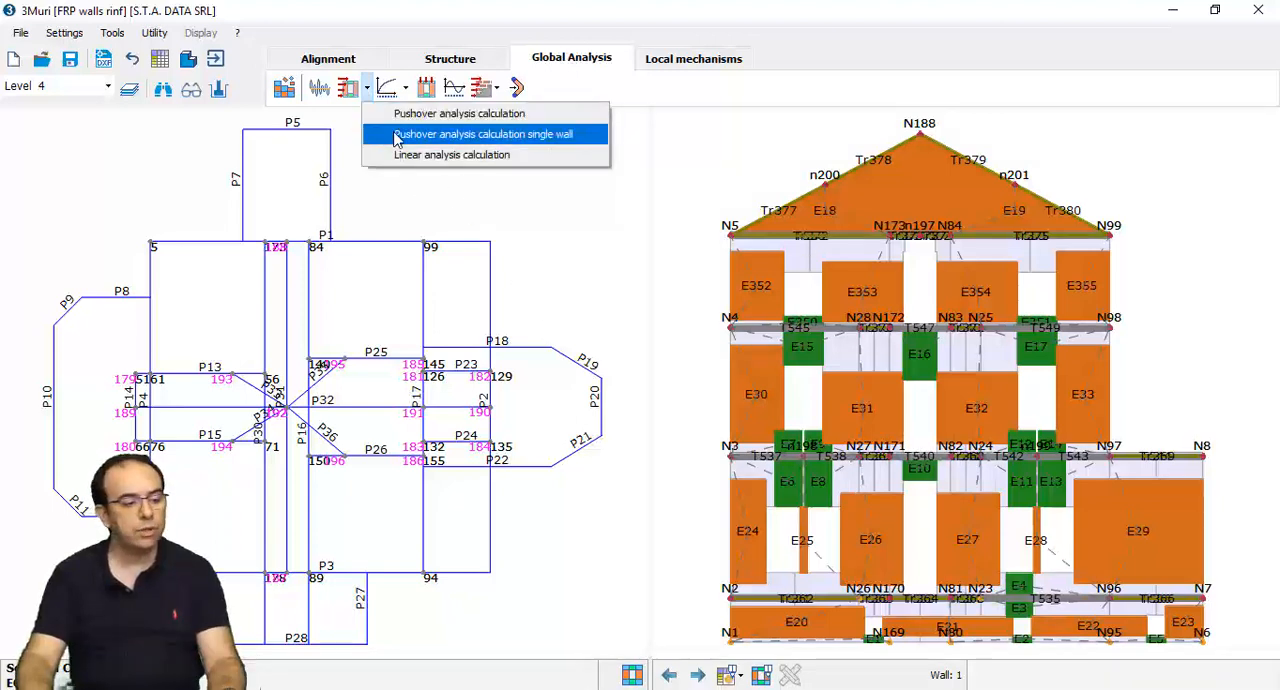
click(388, 134)
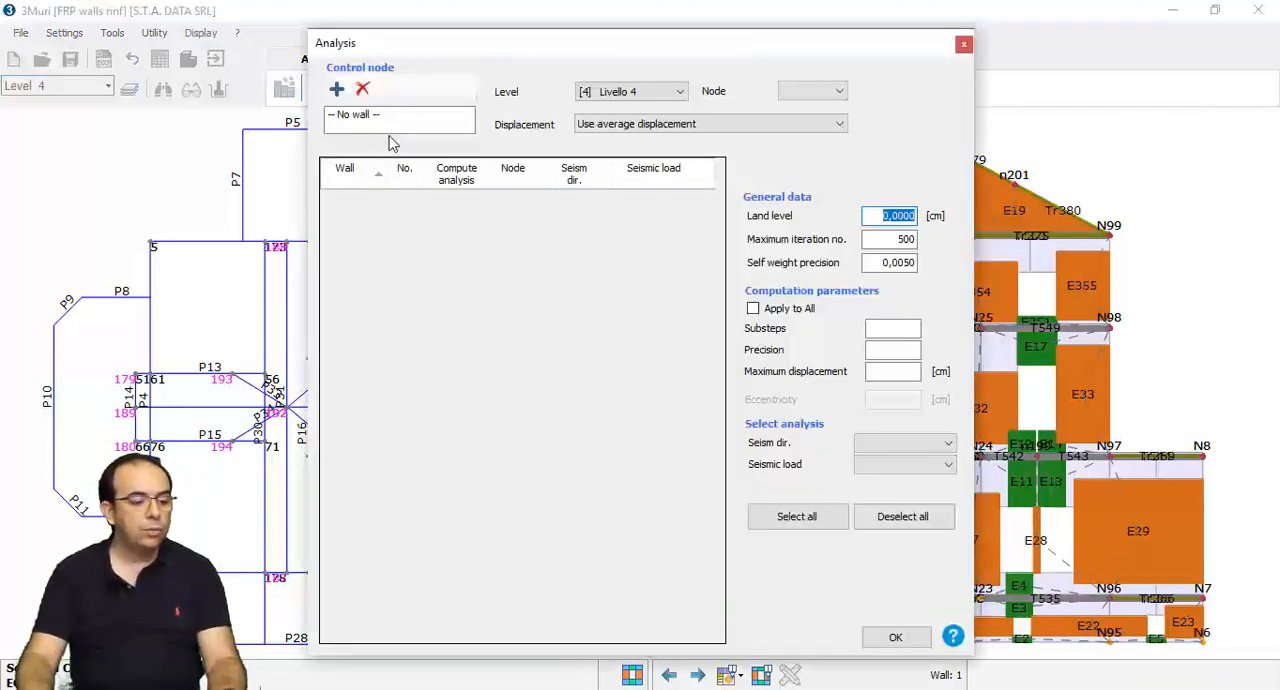
click(337, 90)
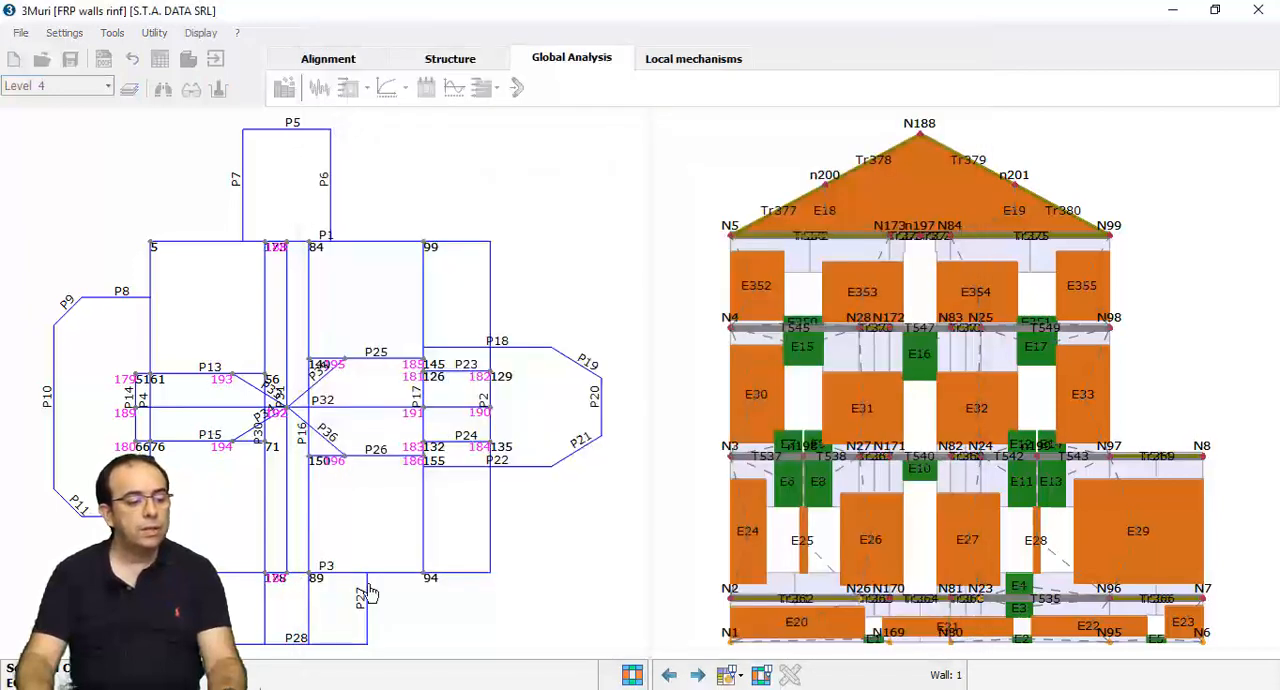
click(392, 577)
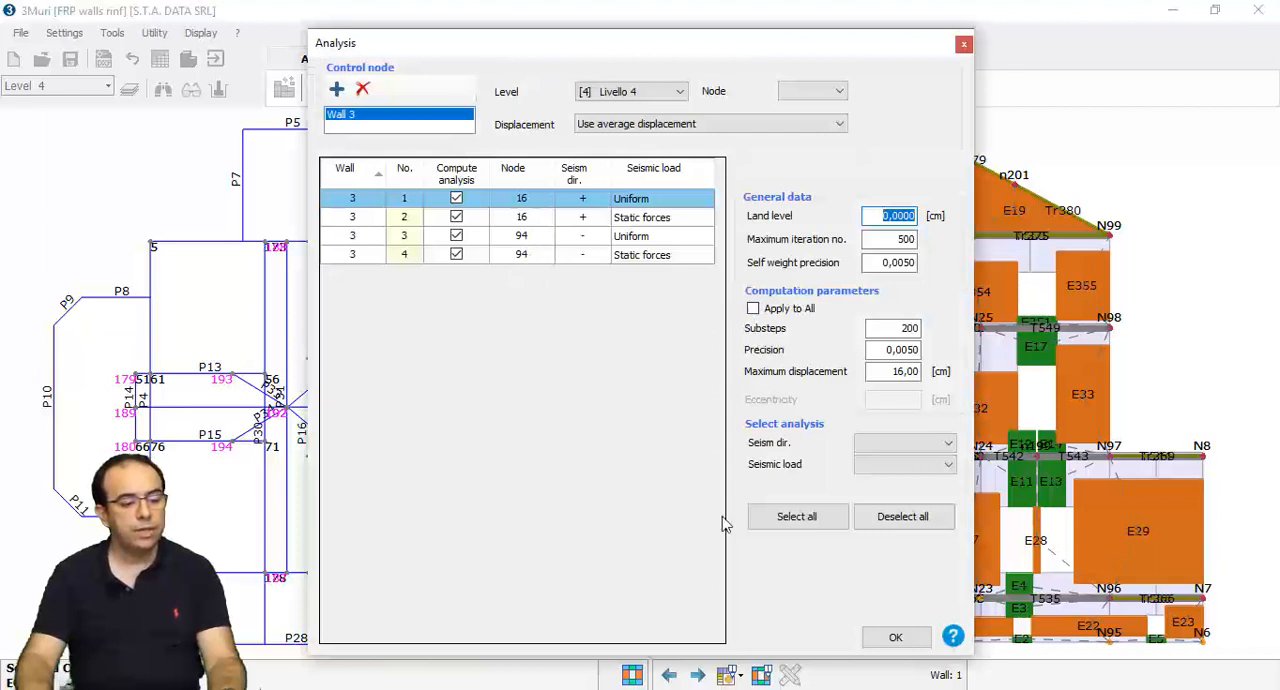
click(888, 641)
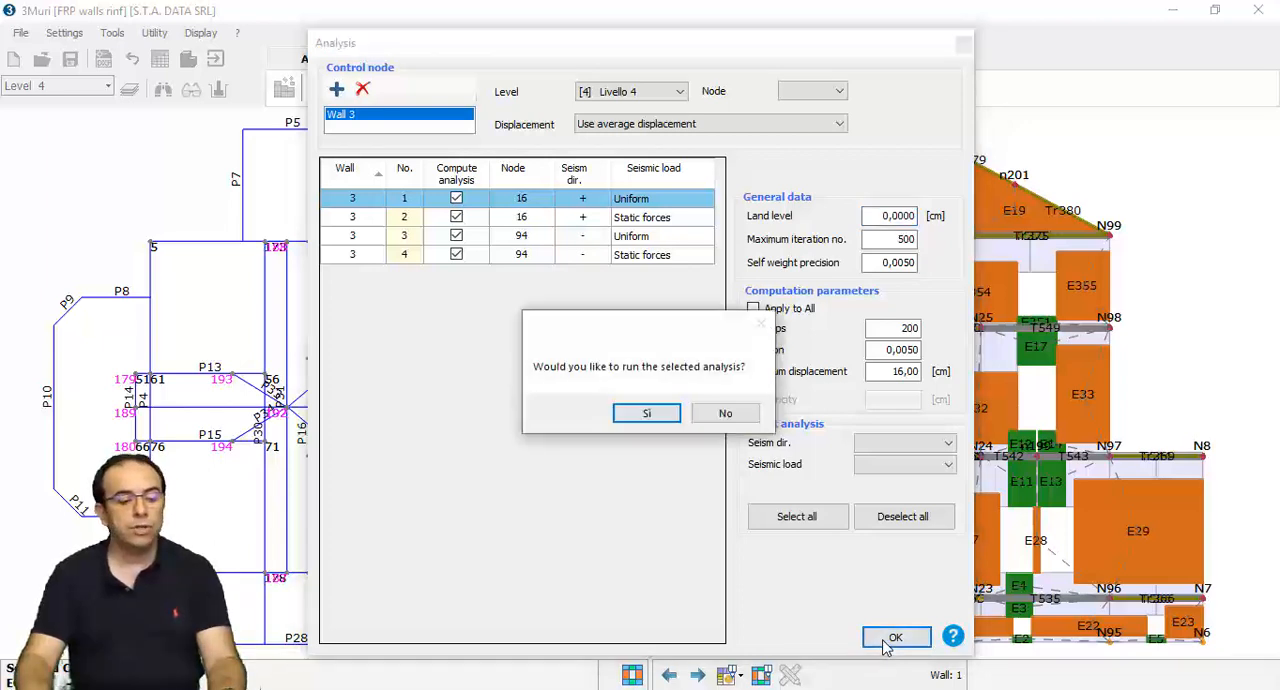
click(647, 413)
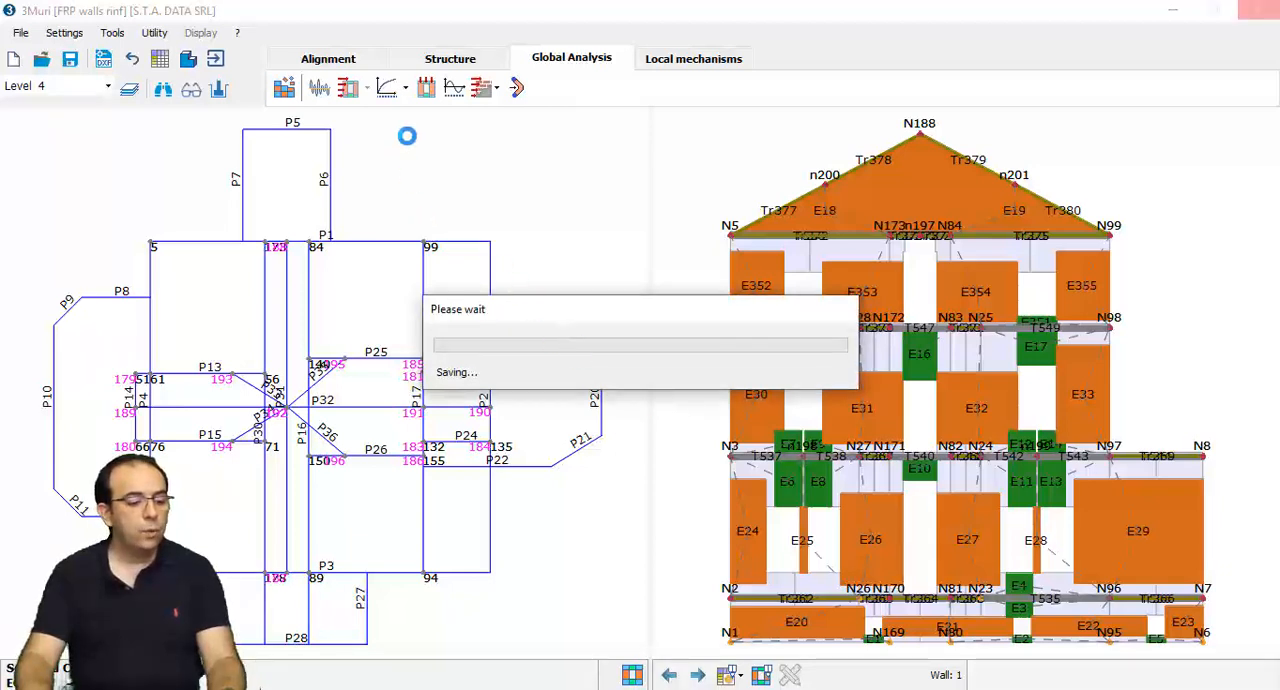
- Review the single wall pushover verification of Wall 3 and display the details of analysis 4
click(405, 89)
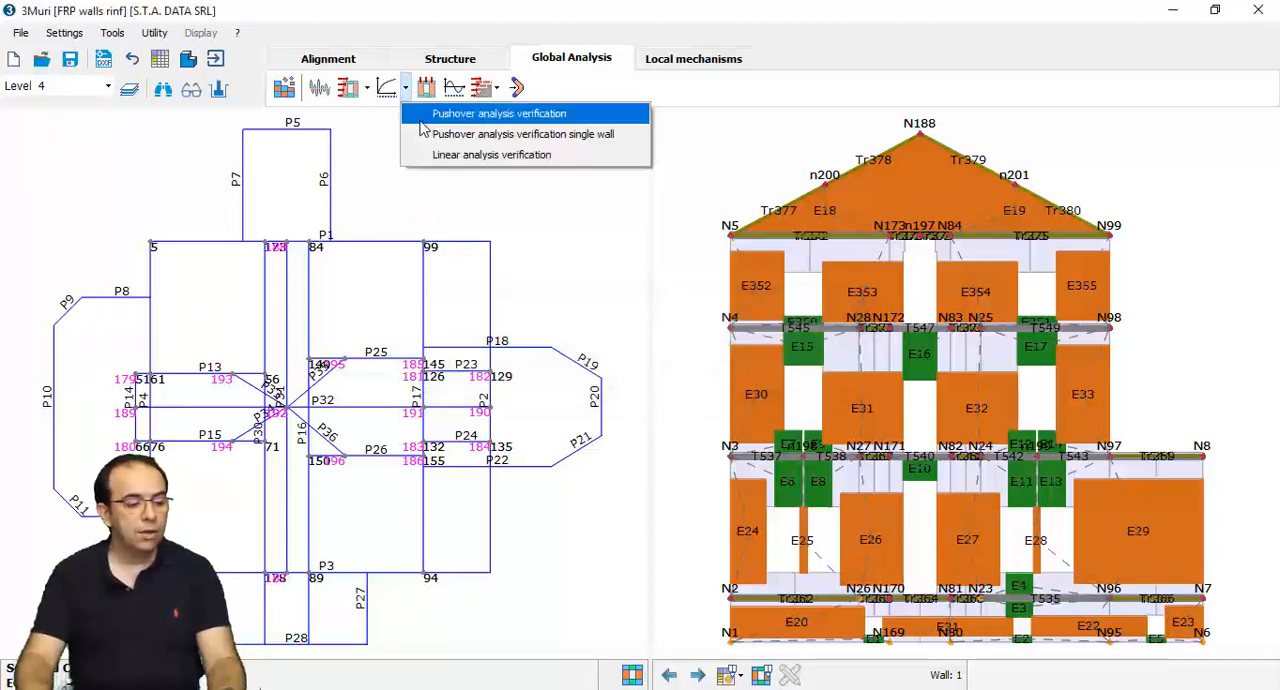
click(432, 134)
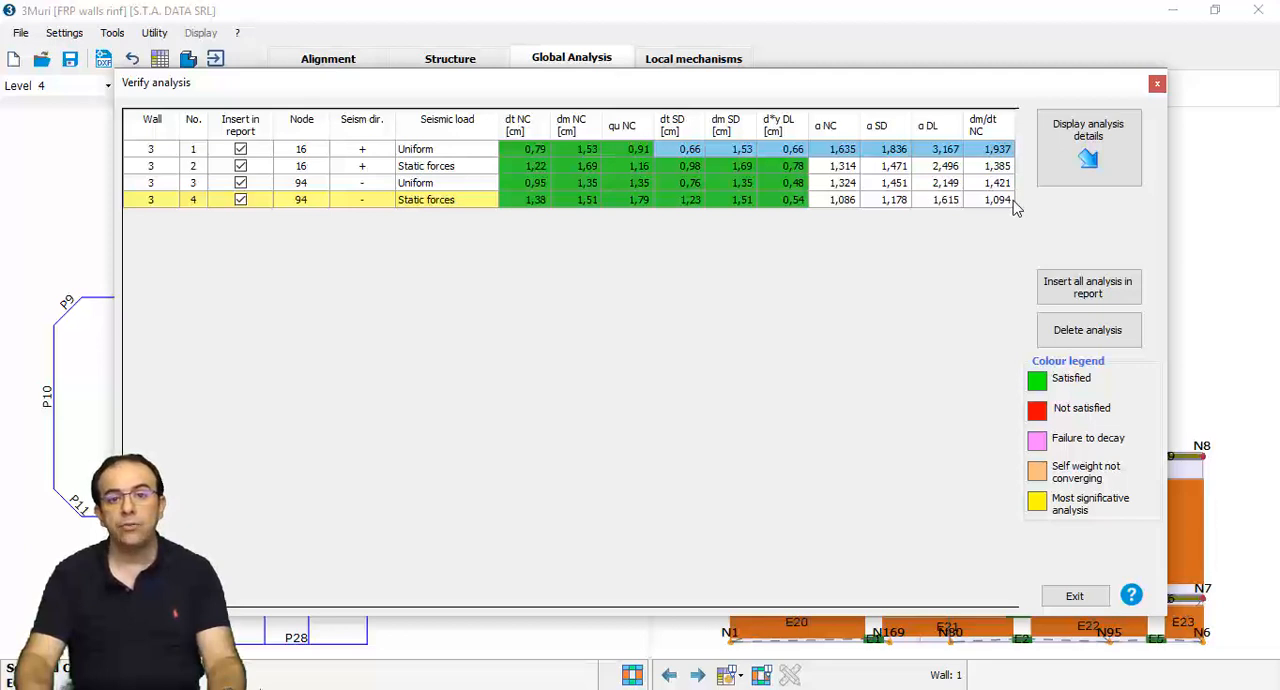
click(1010, 200)
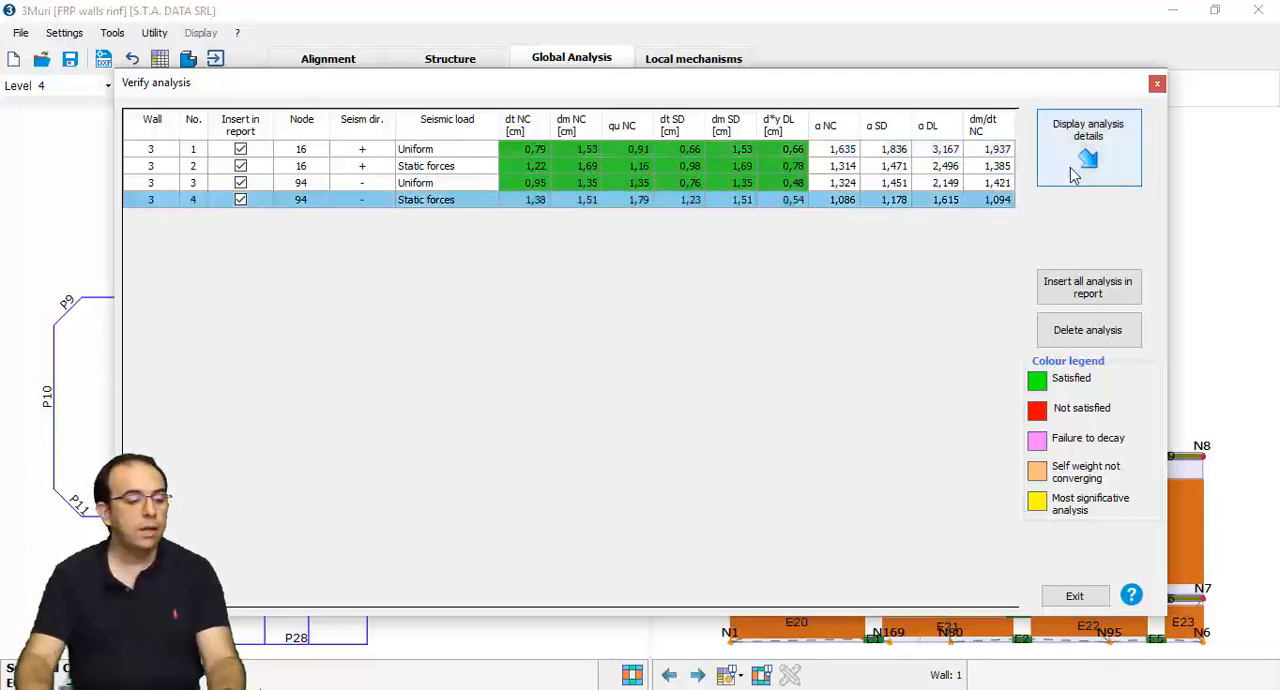
click(1075, 163)
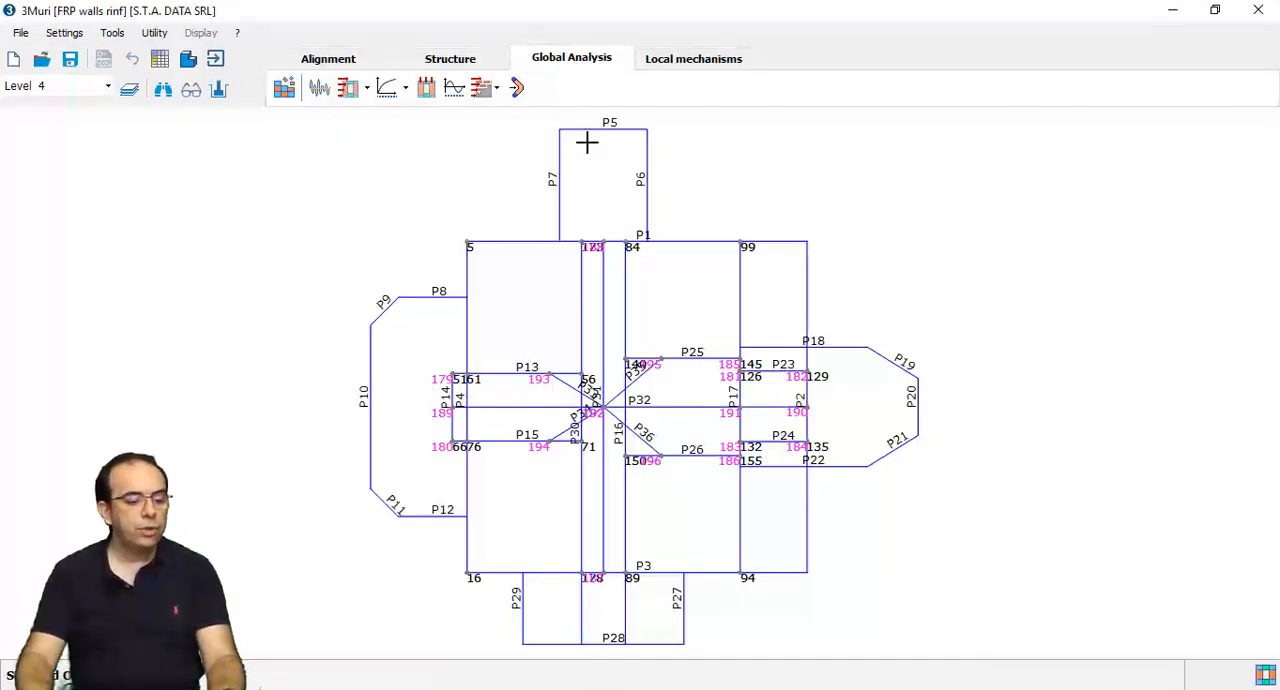
- Switch to the local mechanisms environment and create a kinematic described as "wall 1"
click(656, 58)
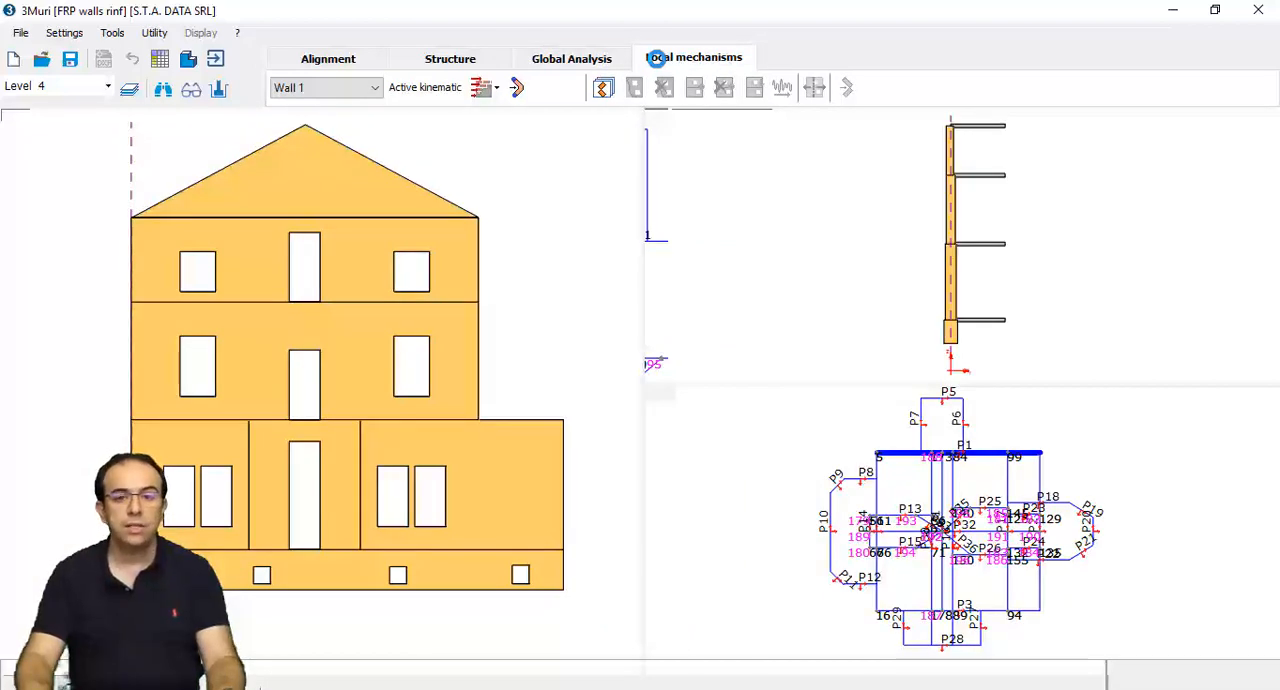
click(603, 88)
click(491, 201)
text(wall 1)
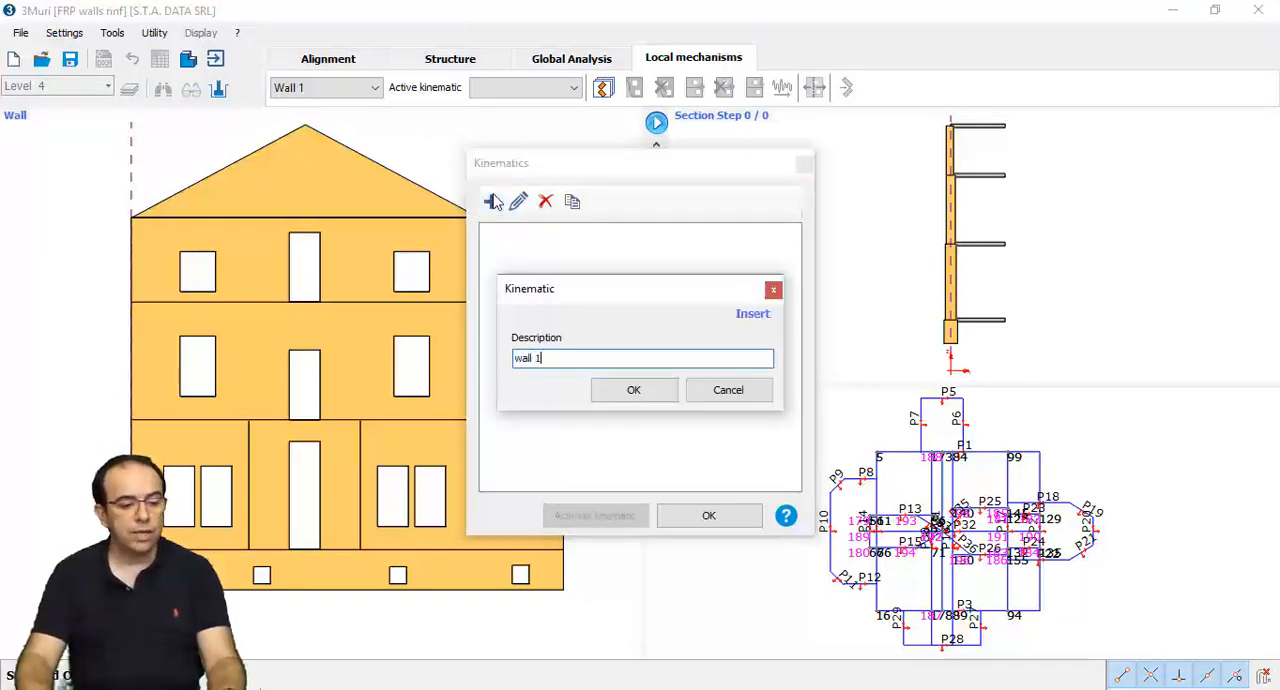
click(631, 391)
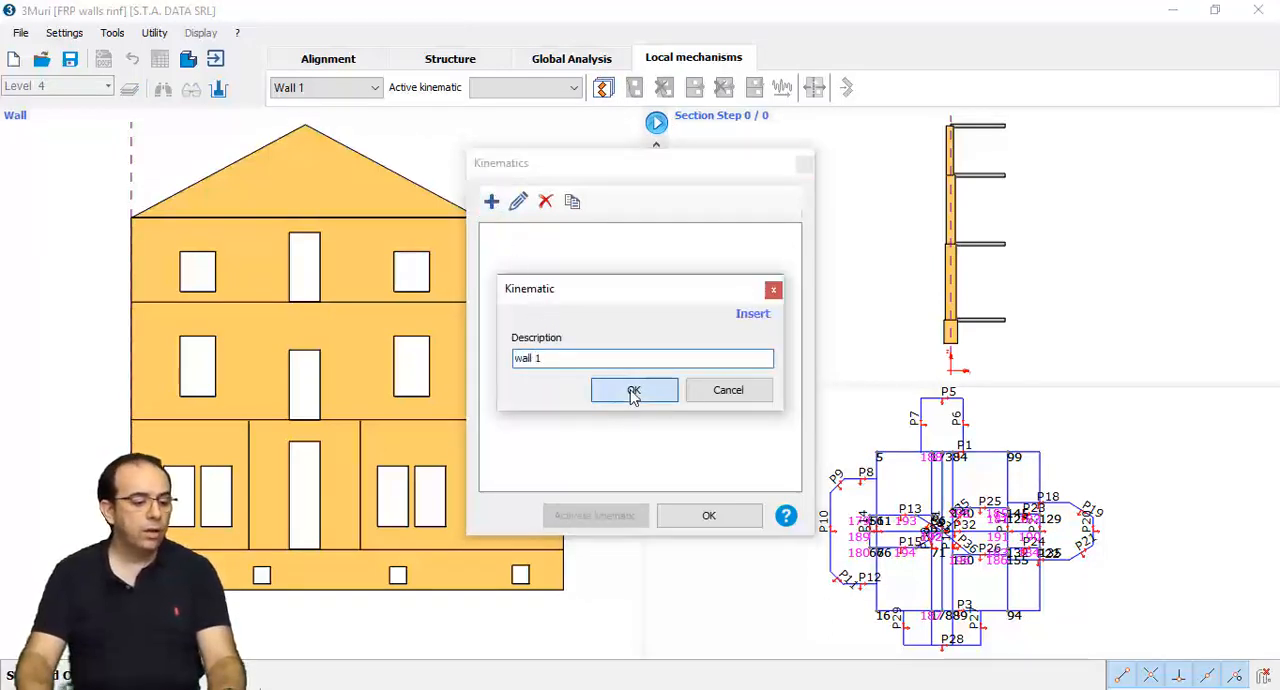
click(697, 518)
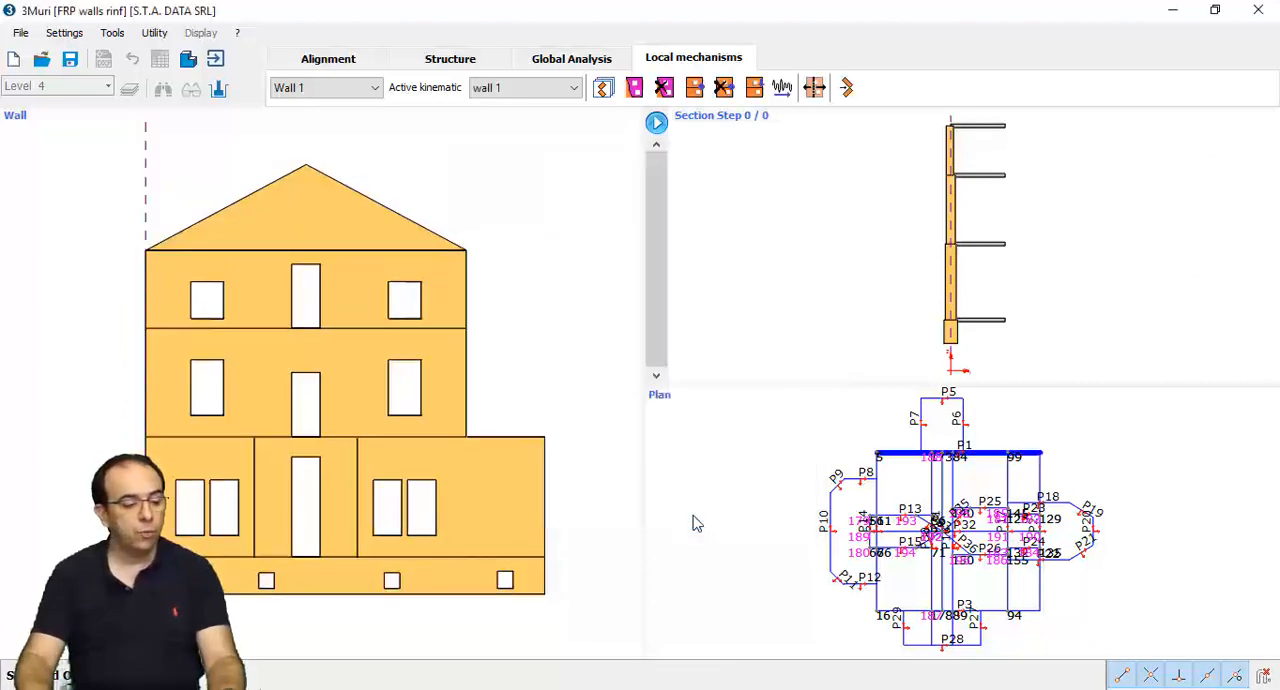
- Define a kinematic block over Wall 1's full top storey below the gable and insert a constraint along its base
click(630, 92)
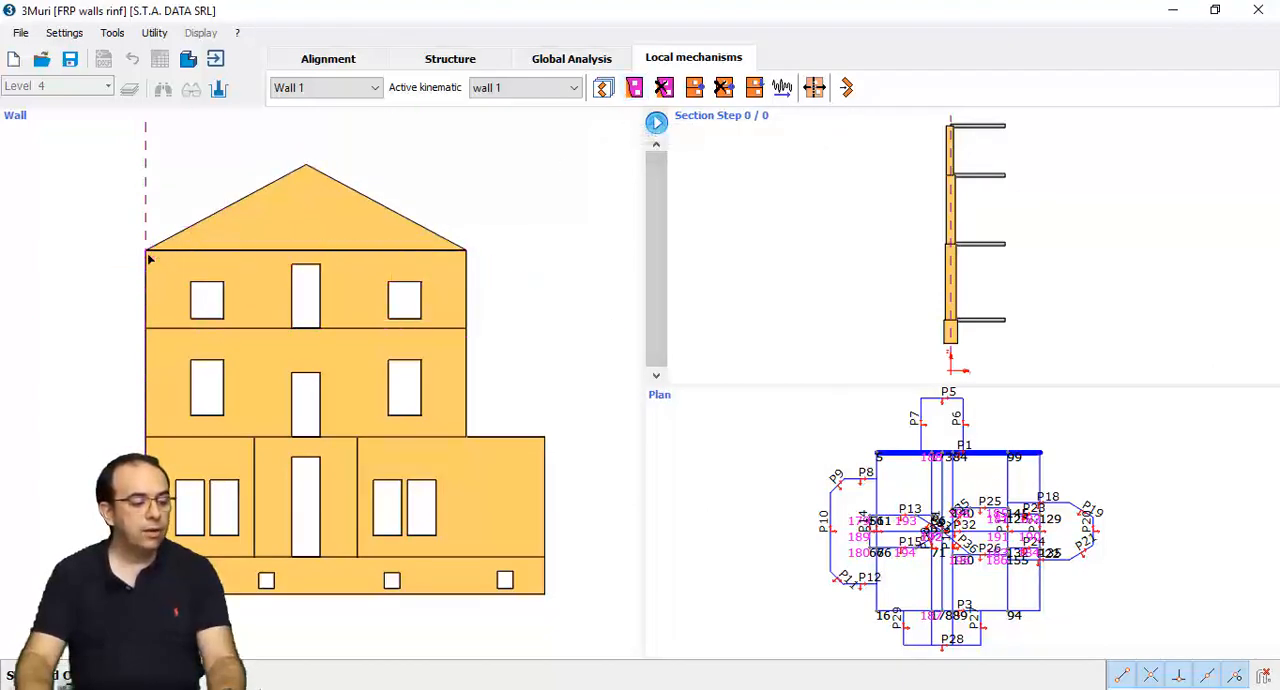
click(146, 328)
click(466, 328)
click(466, 249)
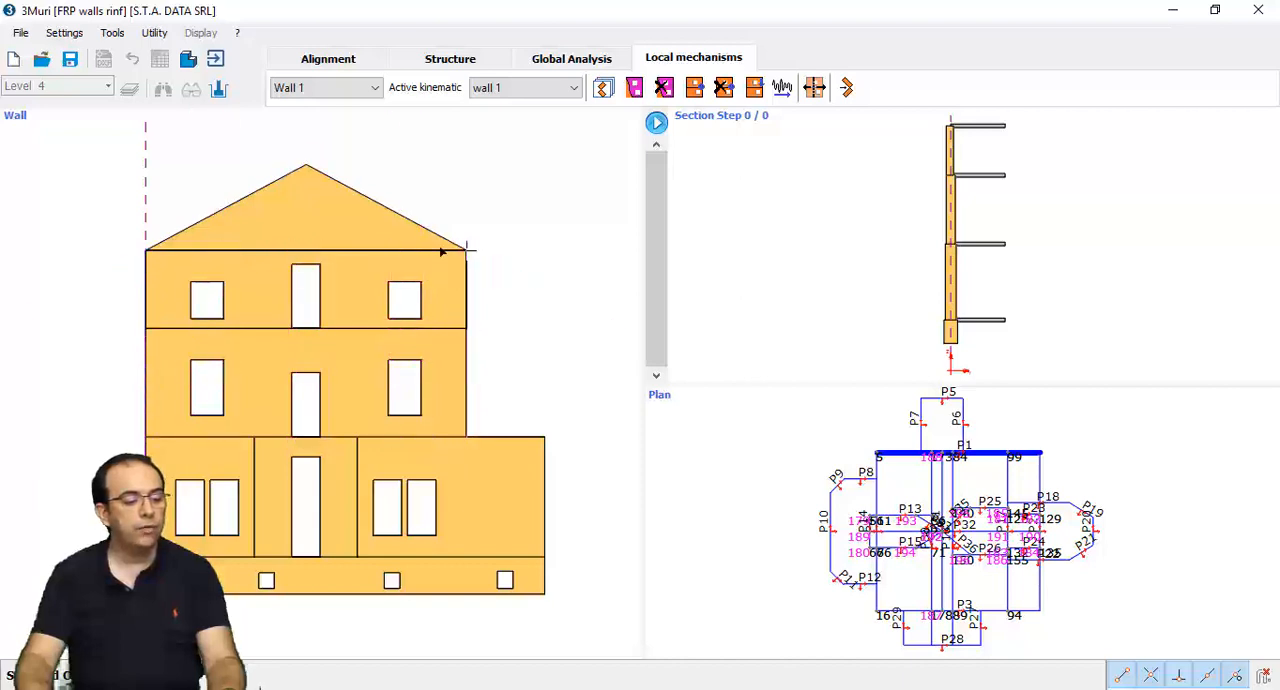
click(353, 222)
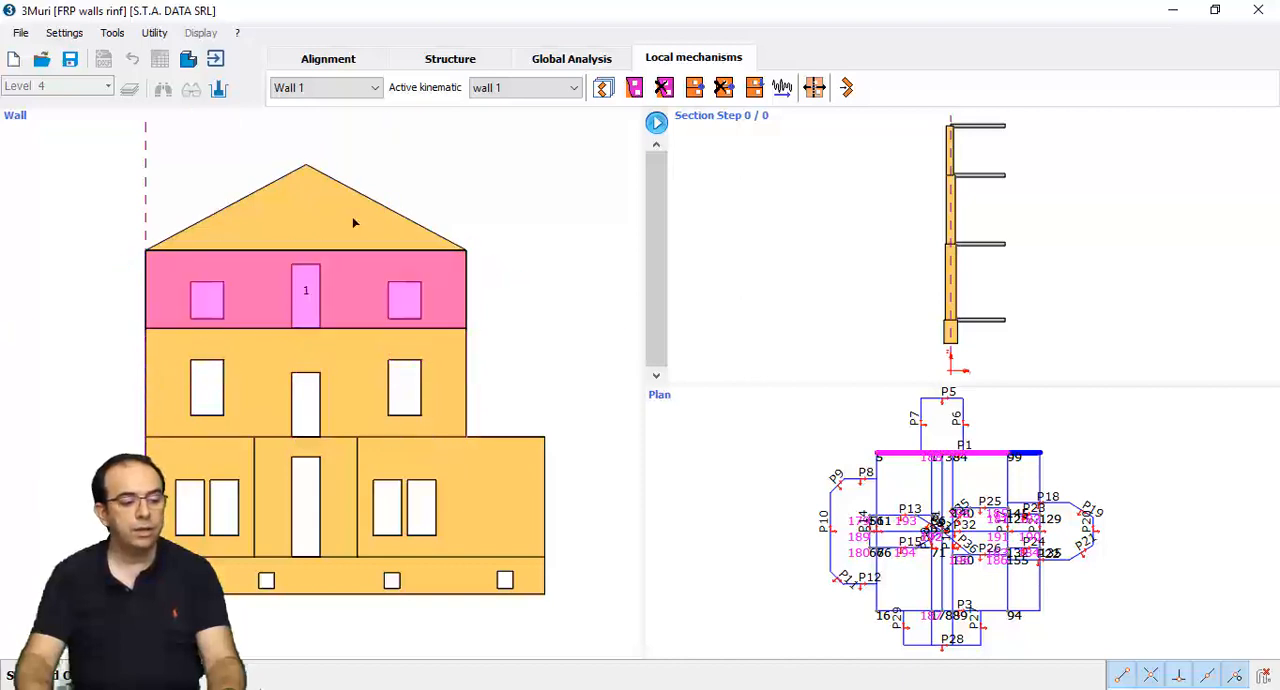
click(694, 87)
click(612, 518)
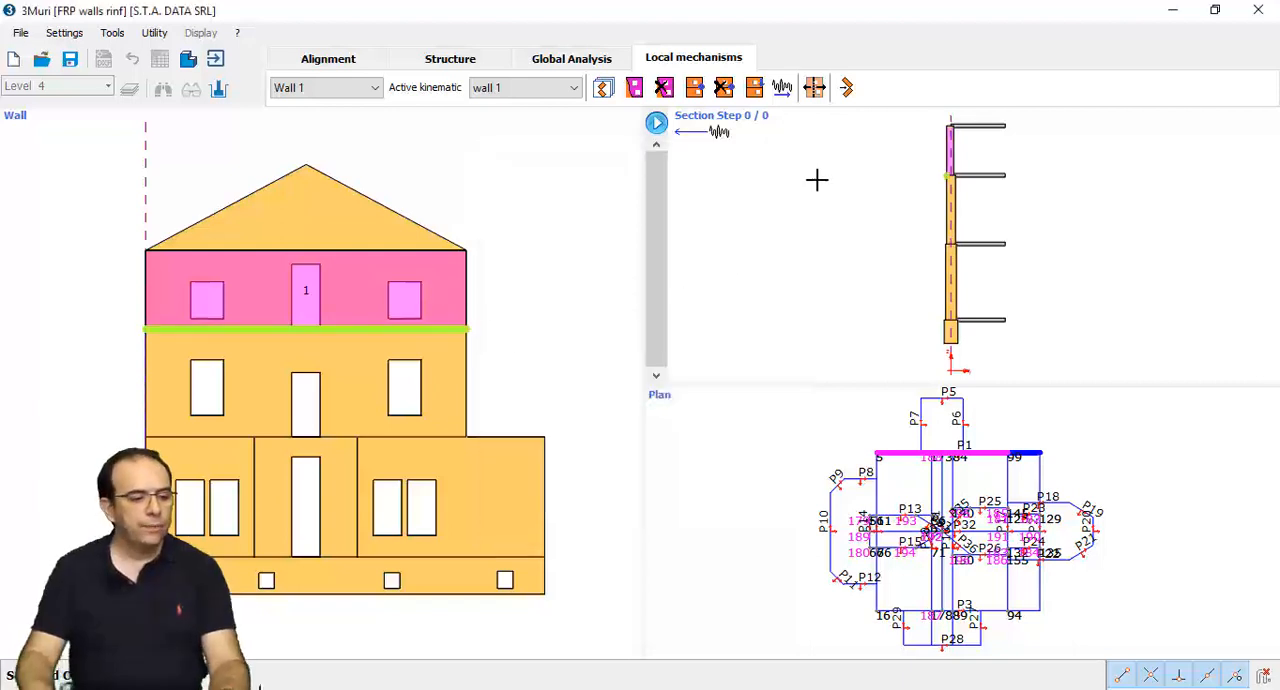
- Compute the kinematic with quote constraint, DLS verification, retraction and Reduce by CF enabled, and check the linear kinematic results
click(846, 88)
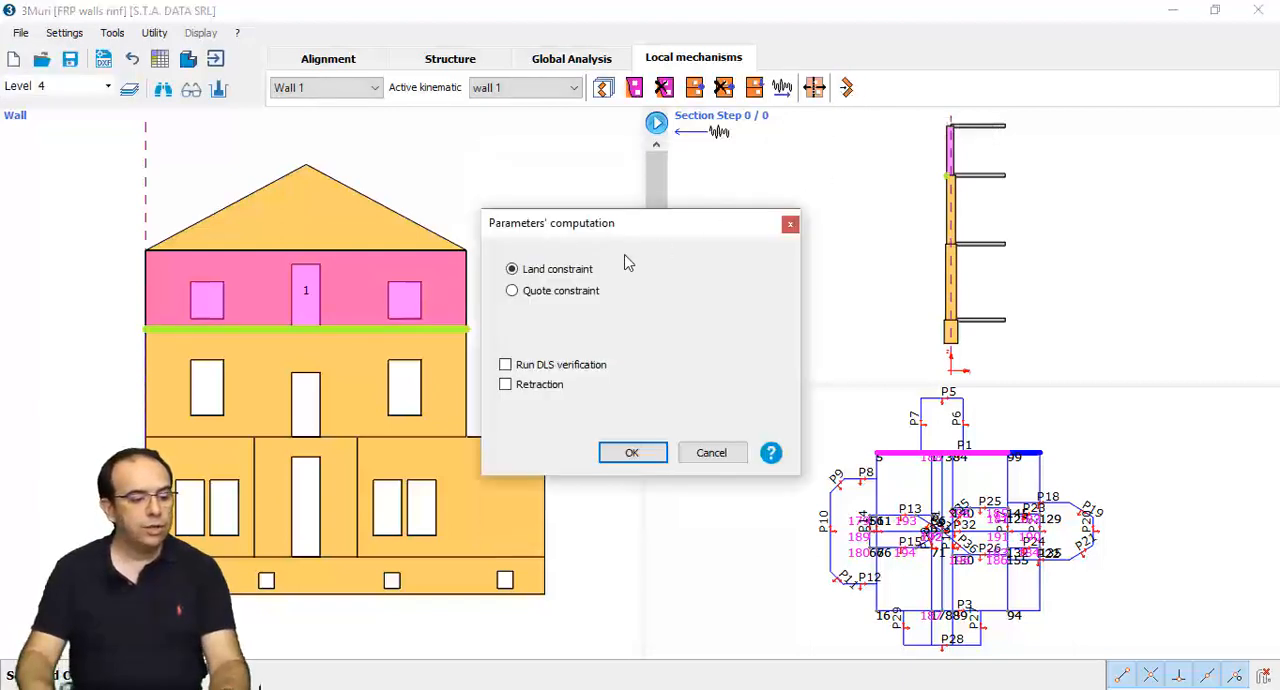
click(570, 292)
click(550, 366)
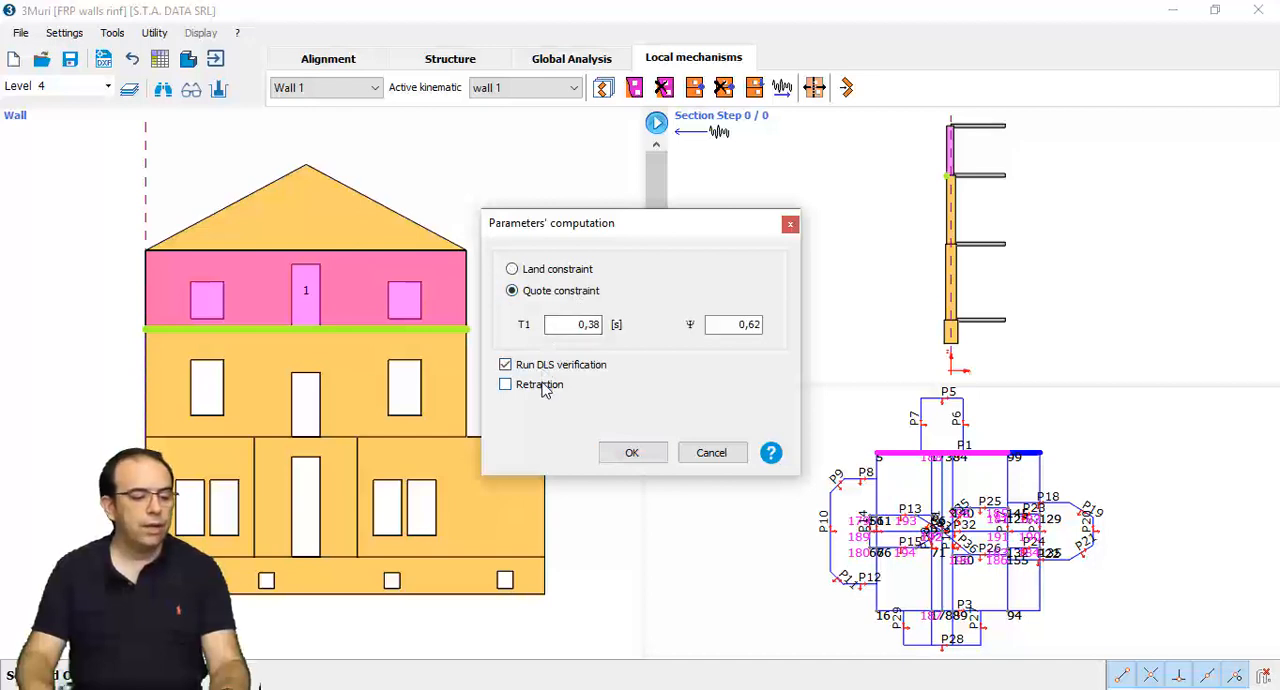
click(541, 386)
click(682, 405)
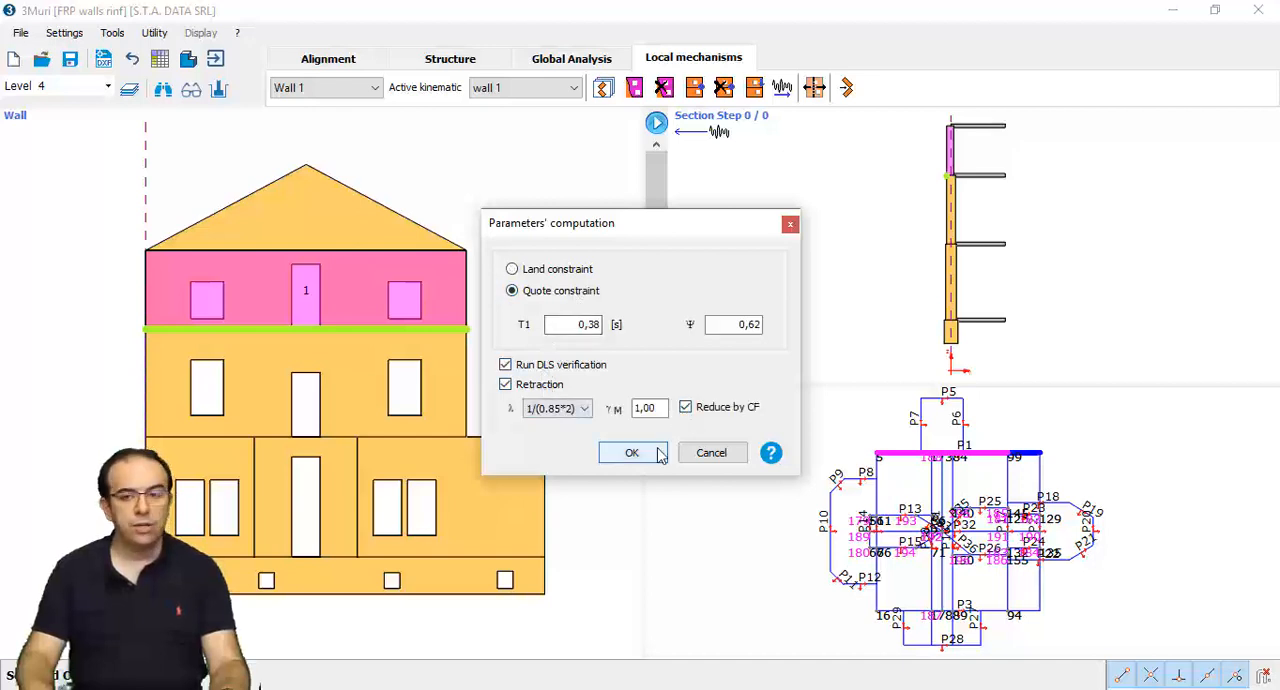
click(655, 452)
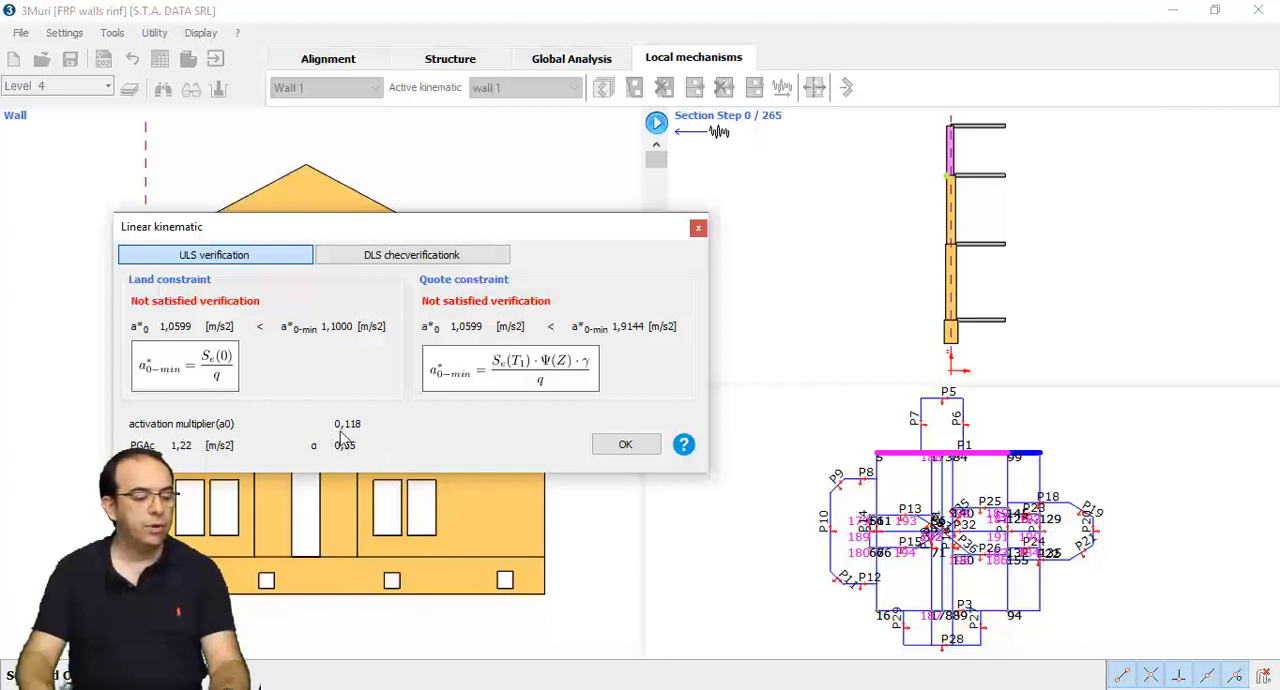
click(622, 444)
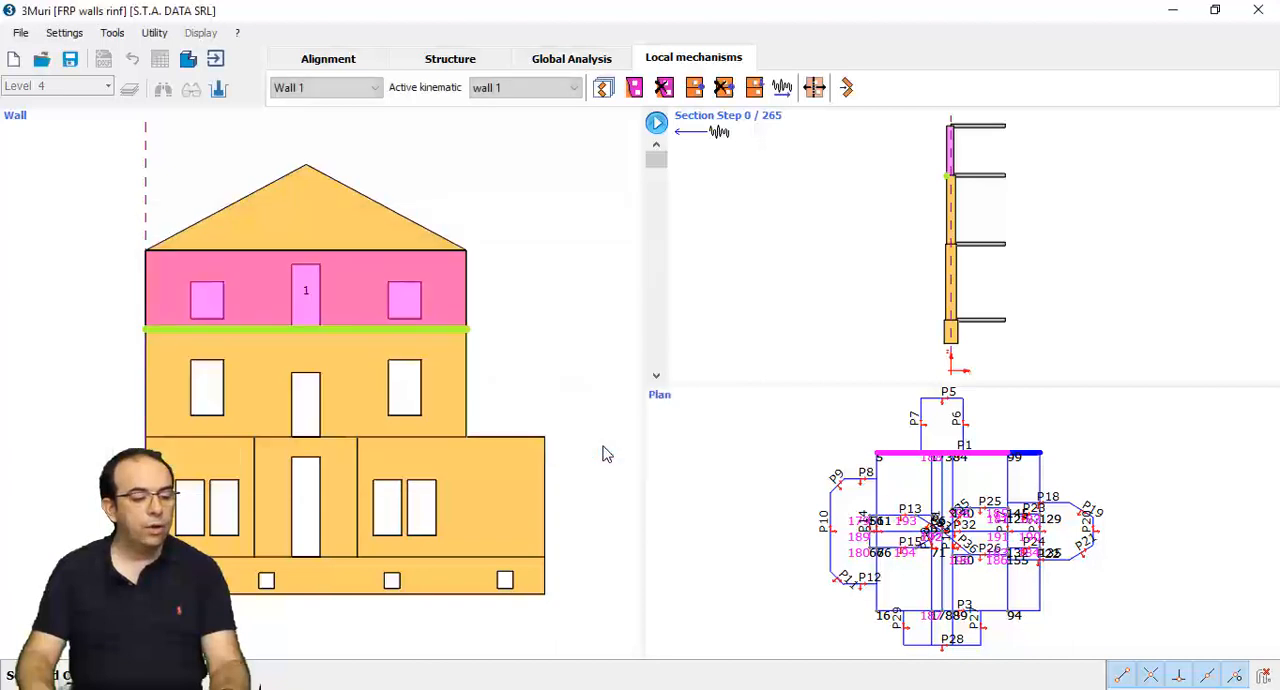
- Add a concentrated load at node 1 of the block with dx 30 cm, dz -10 cm and Fy 1000 daN
click(757, 90)
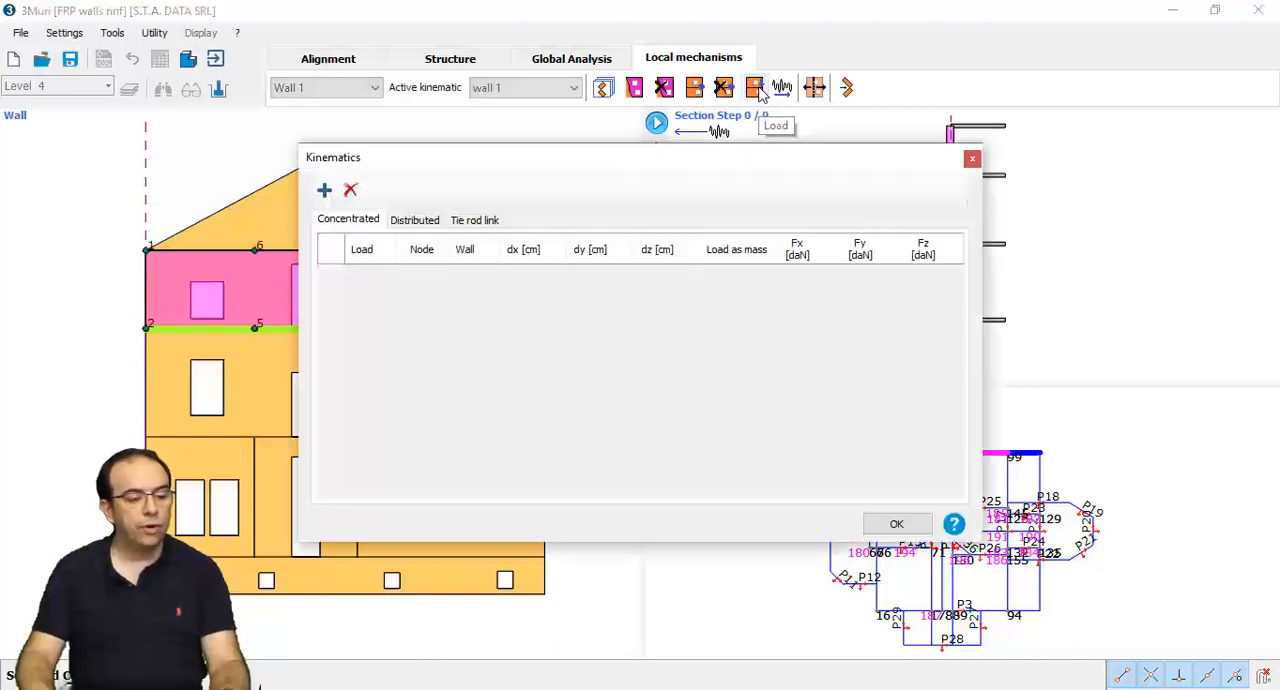
click(328, 195)
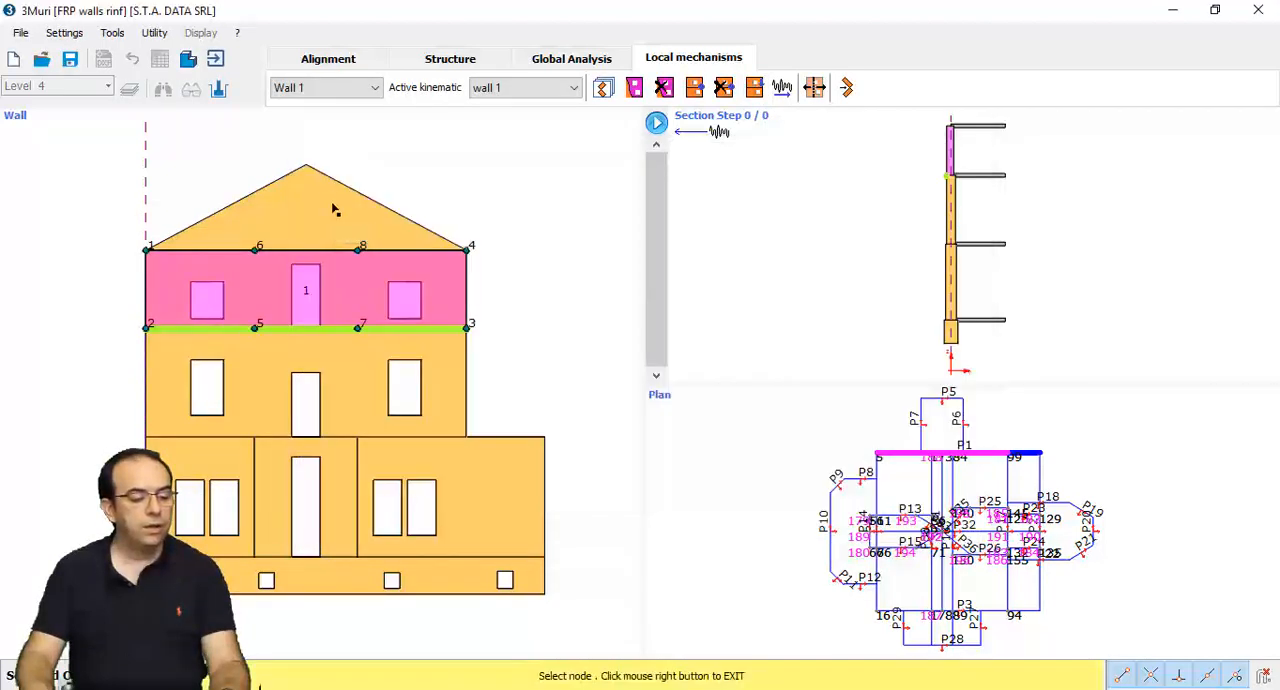
click(147, 251)
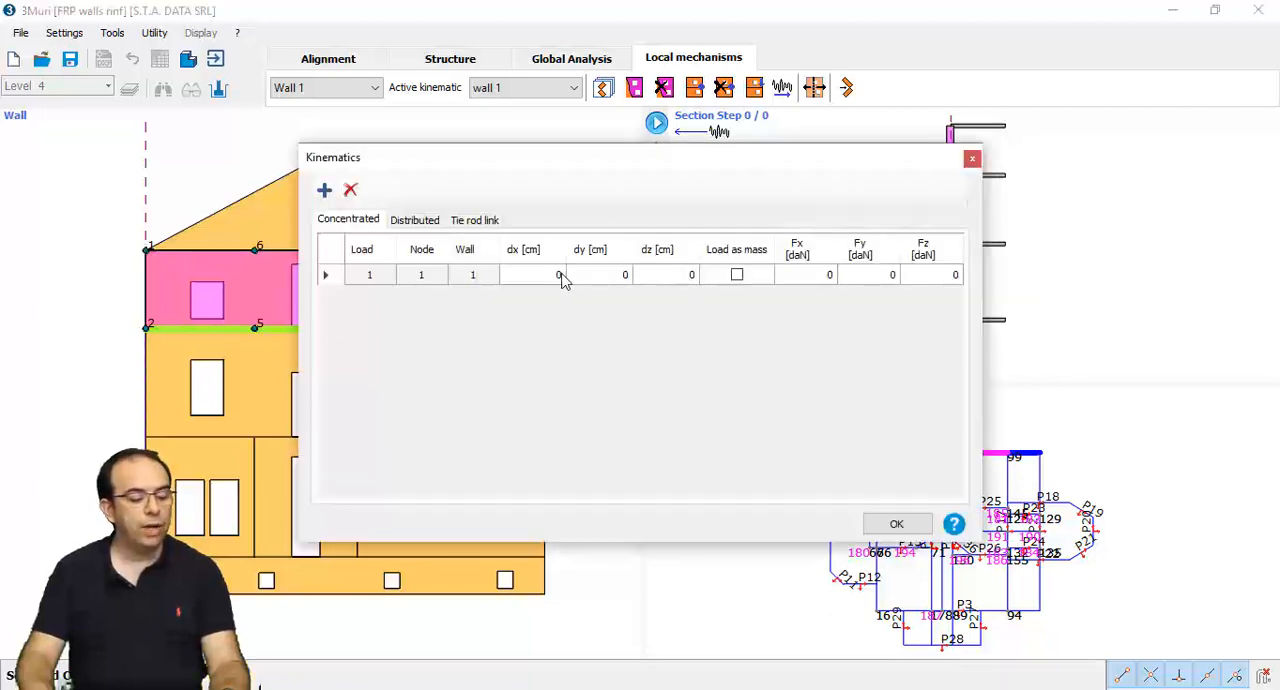
text(30)
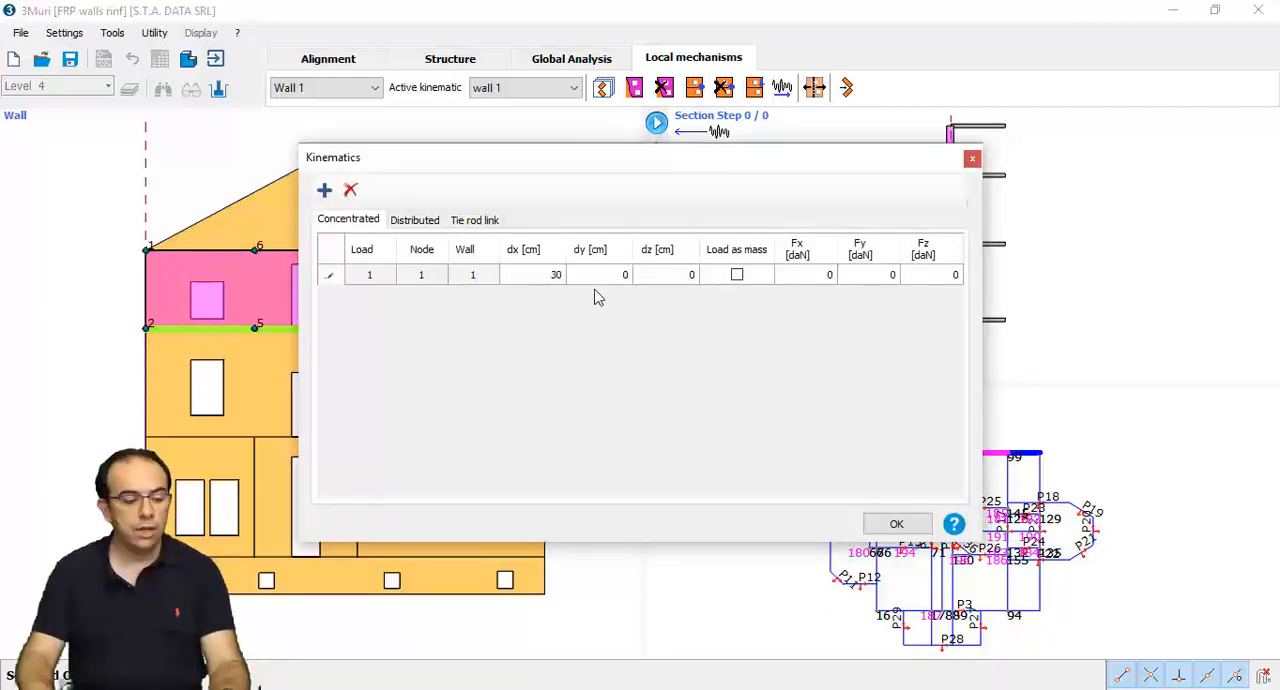
click(691, 276)
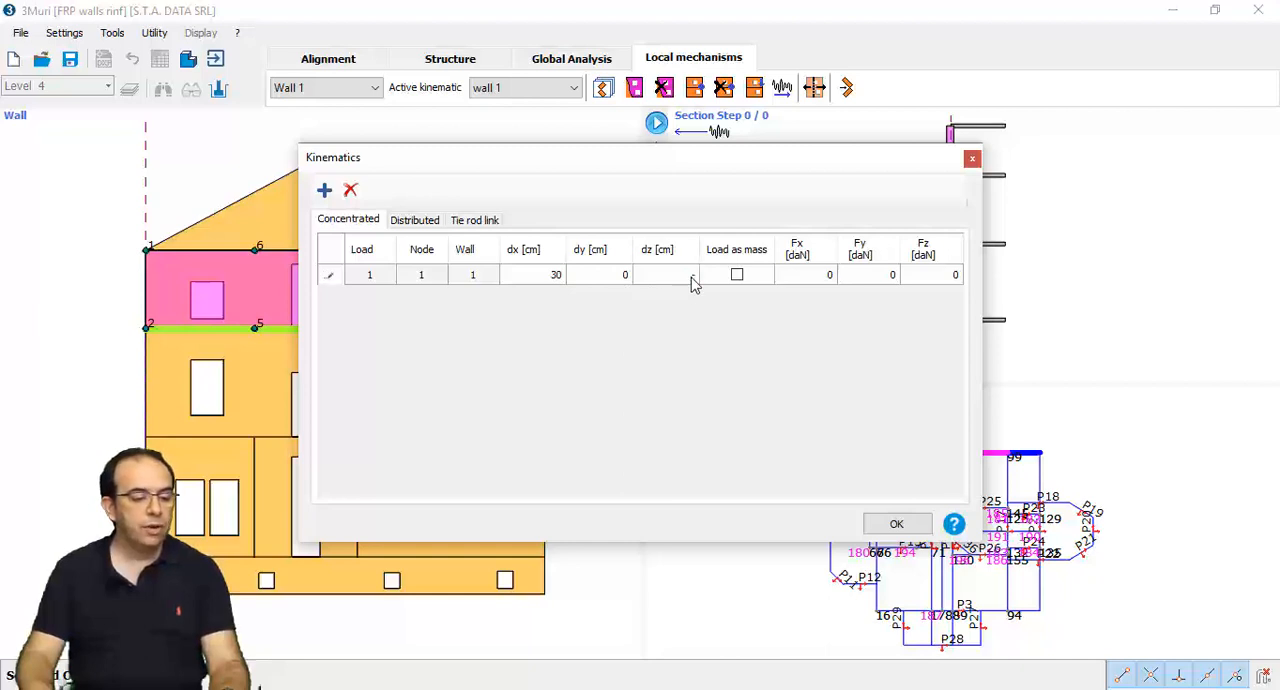
click(860, 276)
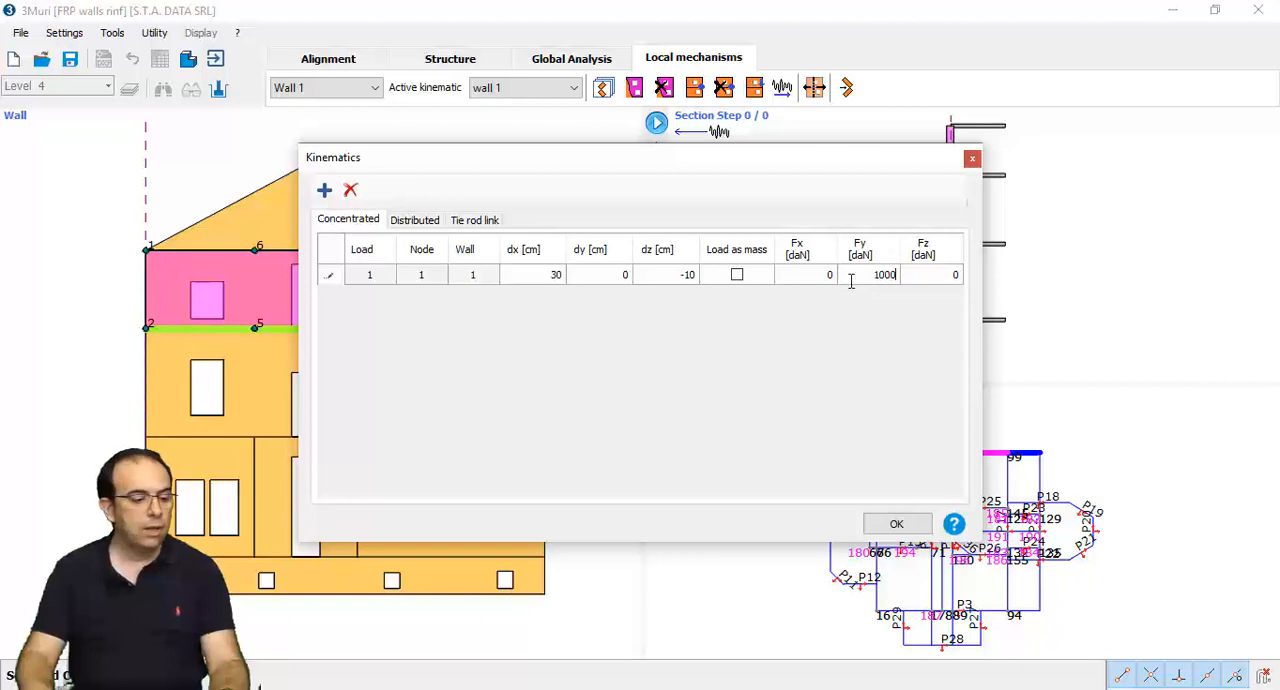
- Add a second concentrated load at node 4 with dx -30 cm, dz -10 cm and Fy 1000 daN
click(324, 190)
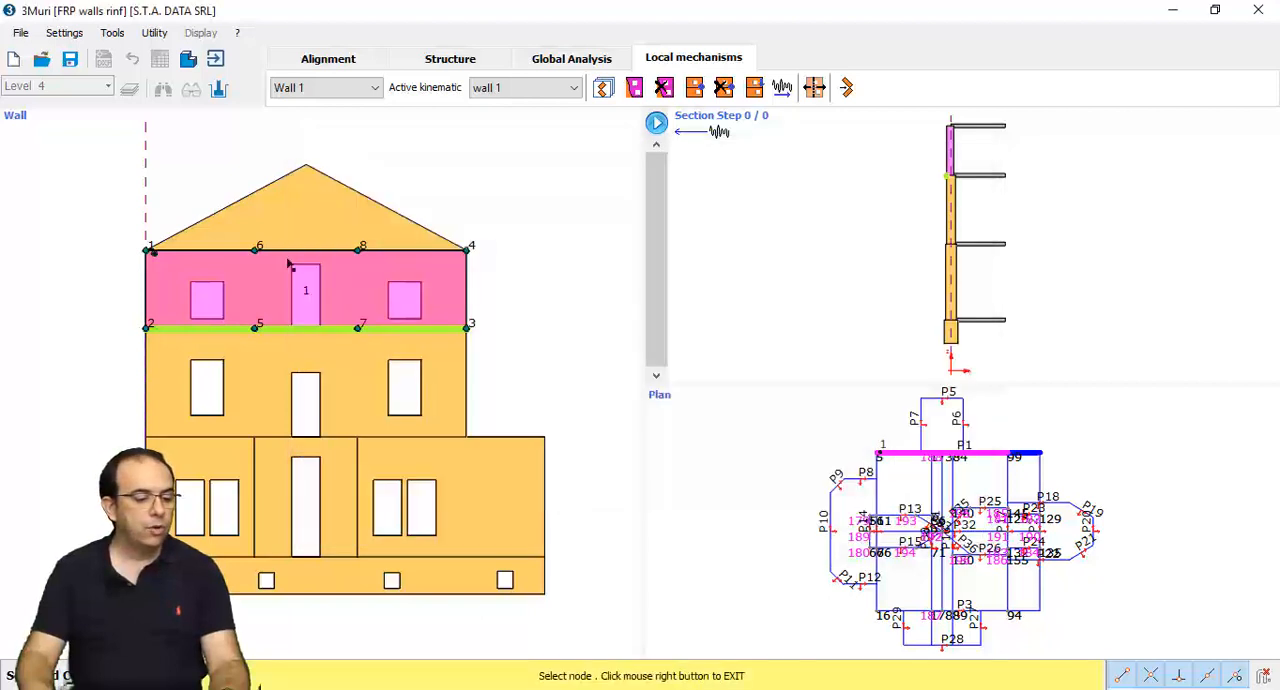
click(469, 253)
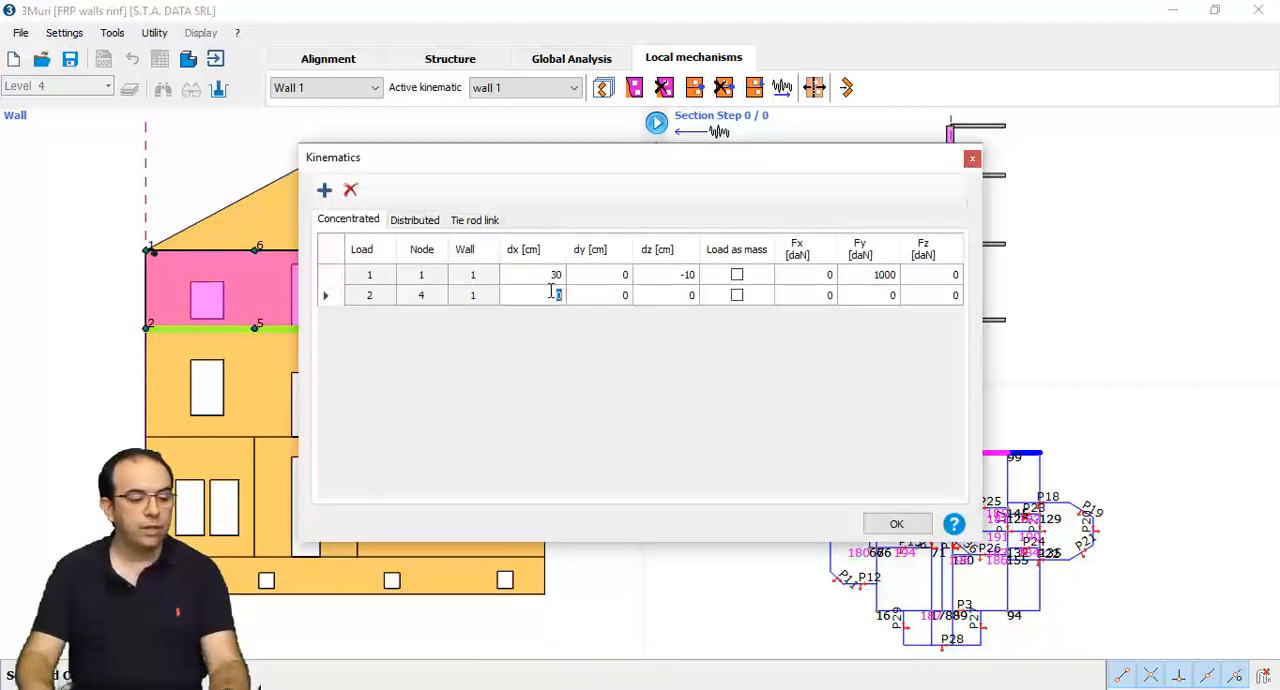
click(685, 296)
text(-10)
click(880, 296)
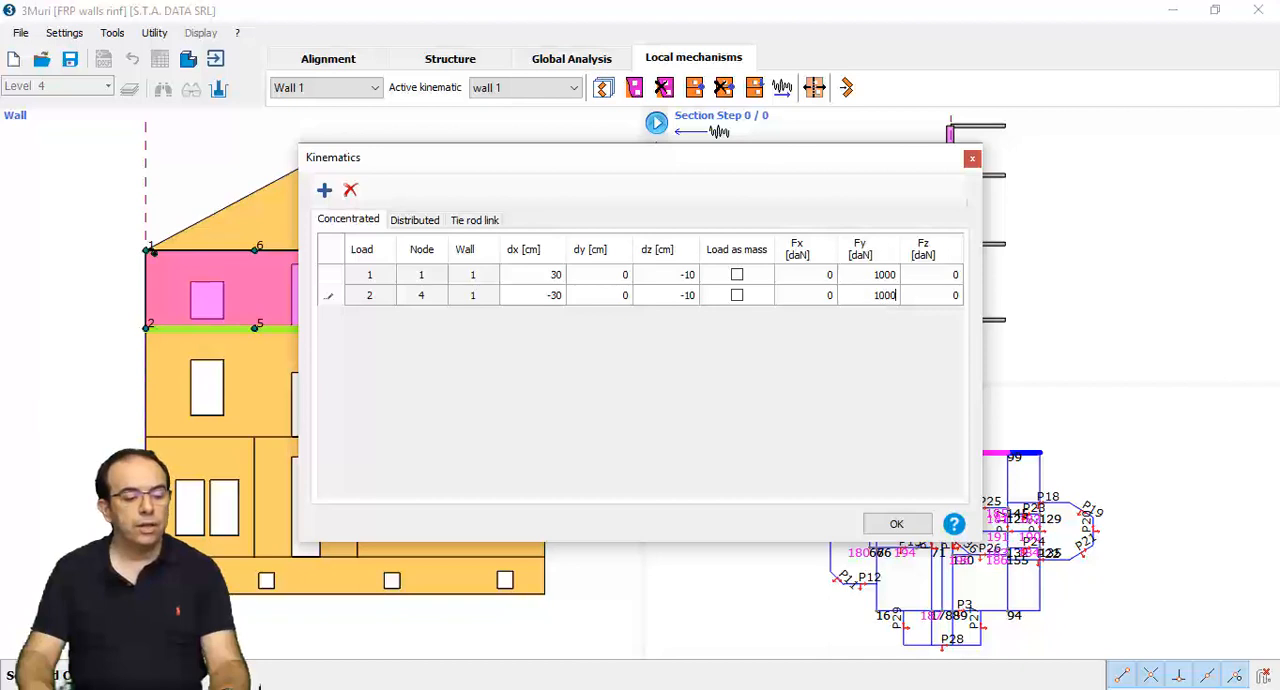
- Confirm the two concentrated loads and recompute the kinematic with quote constraint, DLS verification, retraction and Reduce by CF, checking the linear kinematic results
click(895, 522)
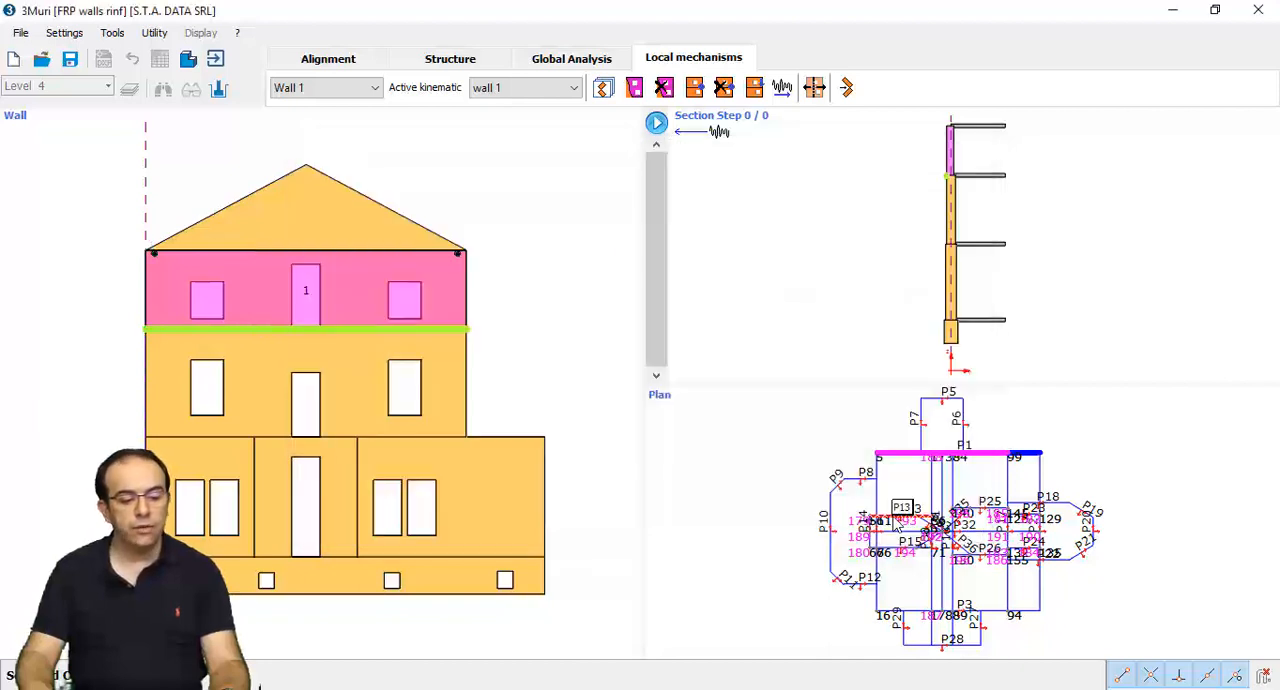
scroll(443, 237, up, 5)
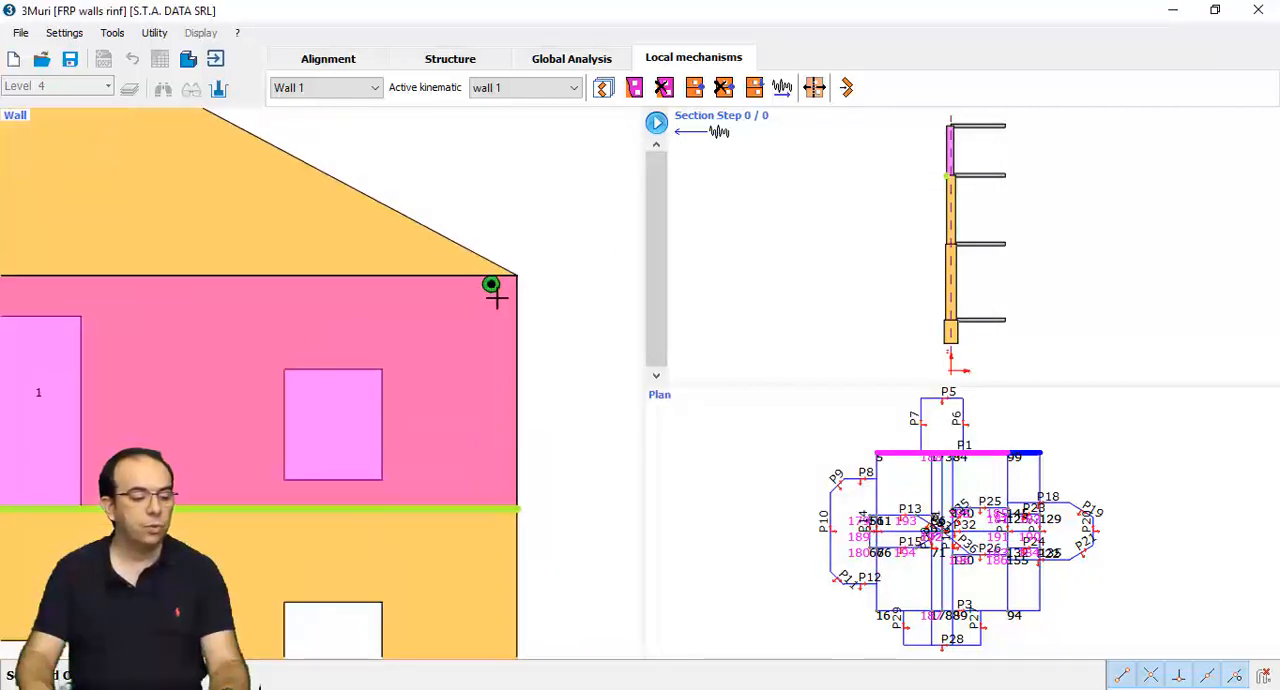
middle_drag(157, 340, 426, 326)
mouse_move(57, 326)
middle_down()
mouse_move(300, 314)
mouse_move(230, 281)
middle_up()
scroll(302, 318, down, 4)
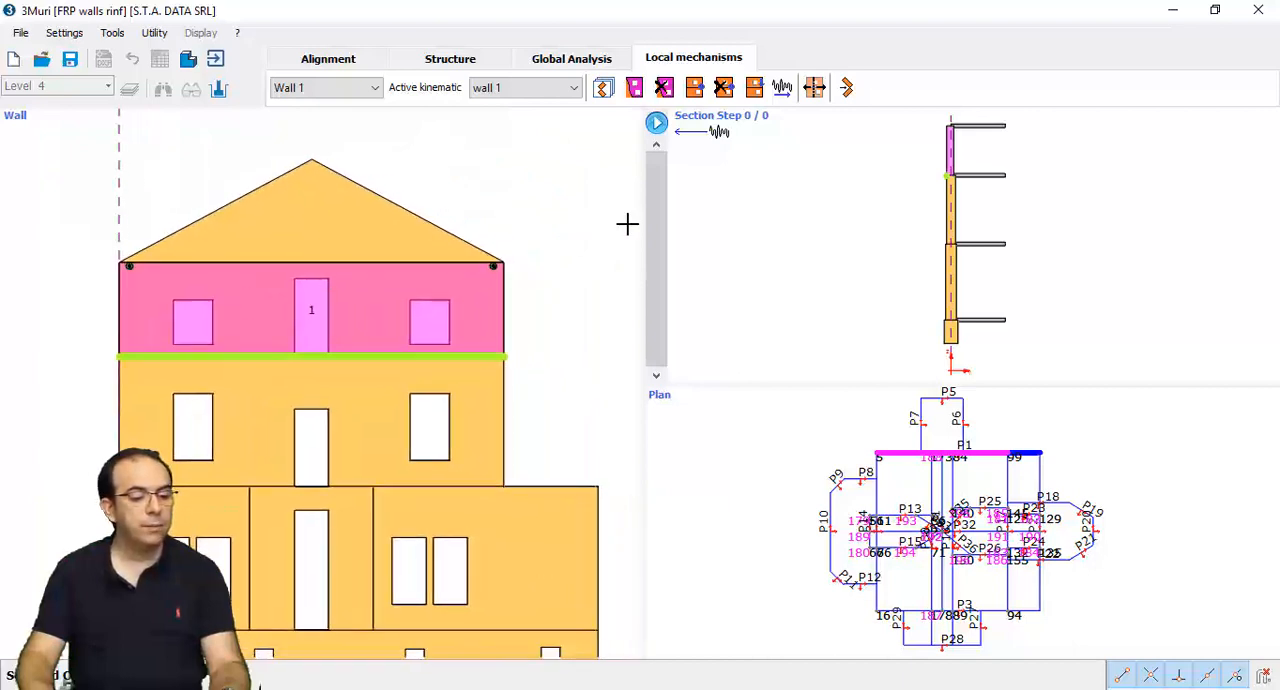
click(847, 88)
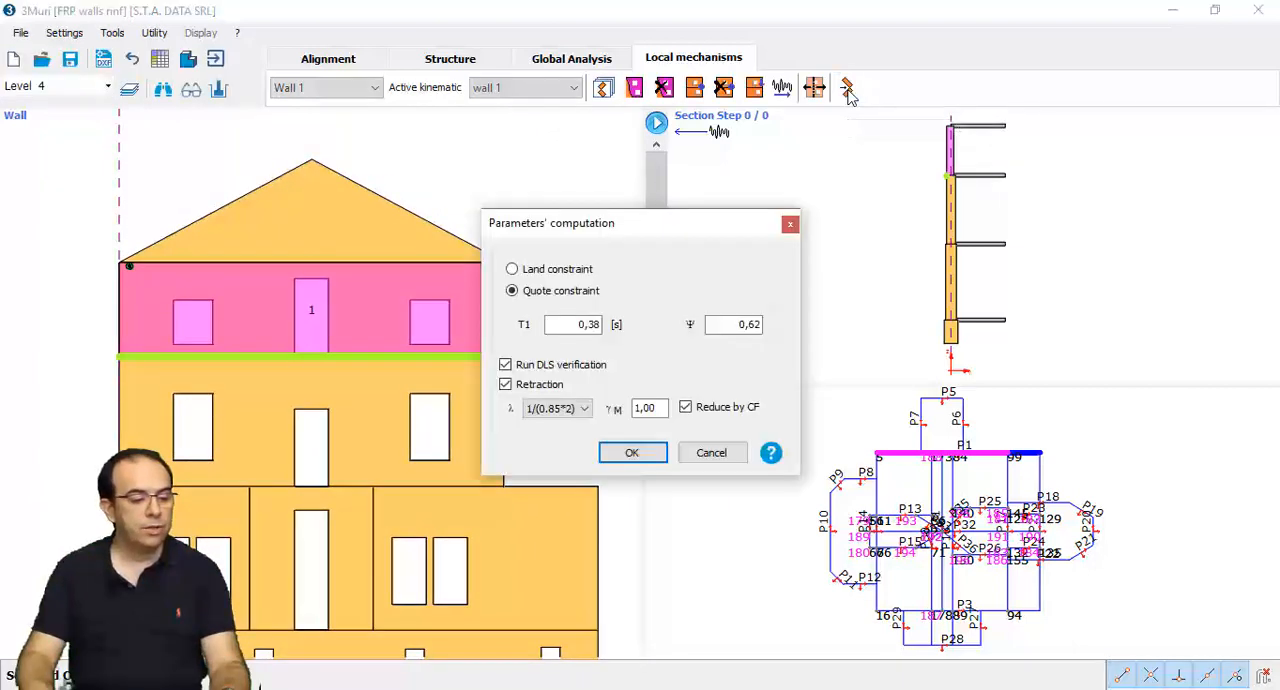
click(634, 453)
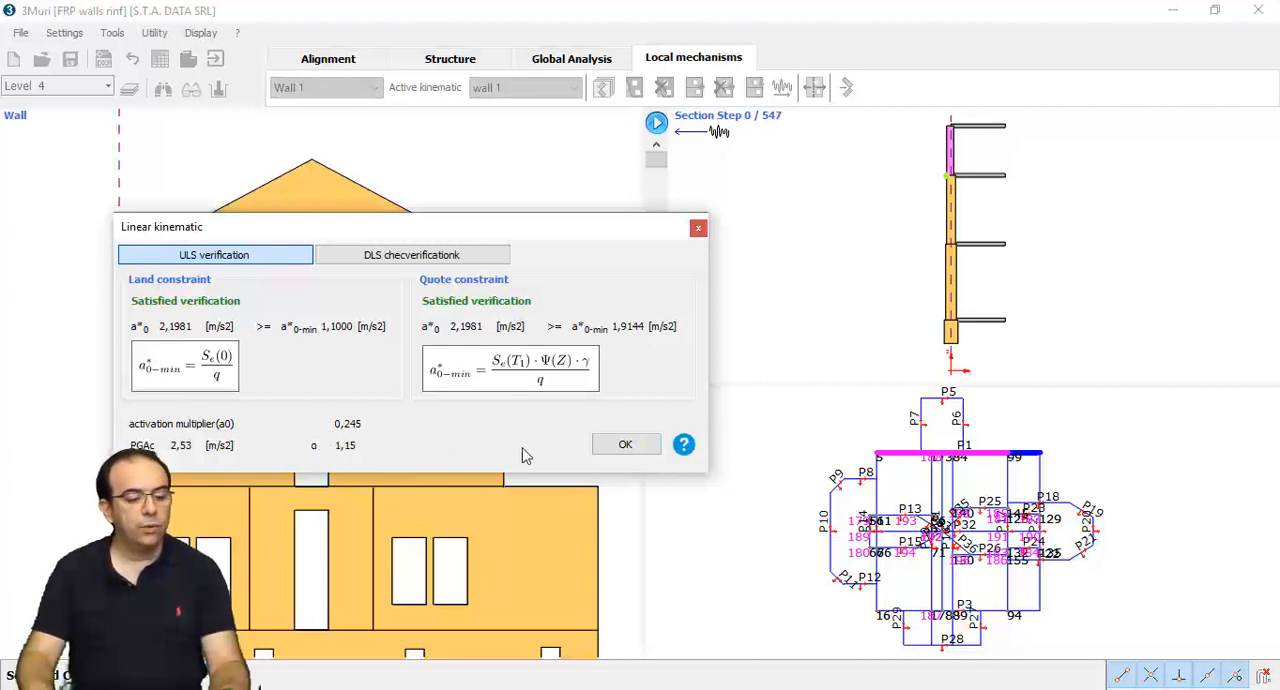
click(622, 446)
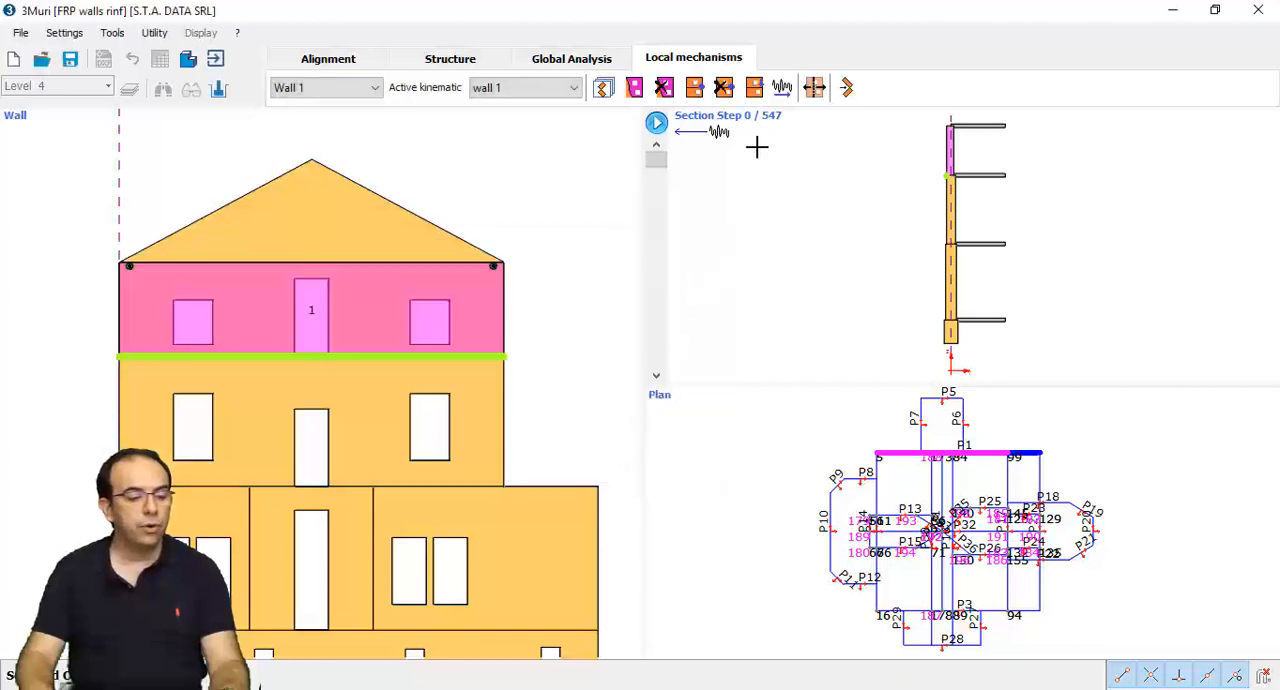
- Review the concentrated loads assigned to nodes 1 and 4 of the kinematic block without changing them
click(756, 90)
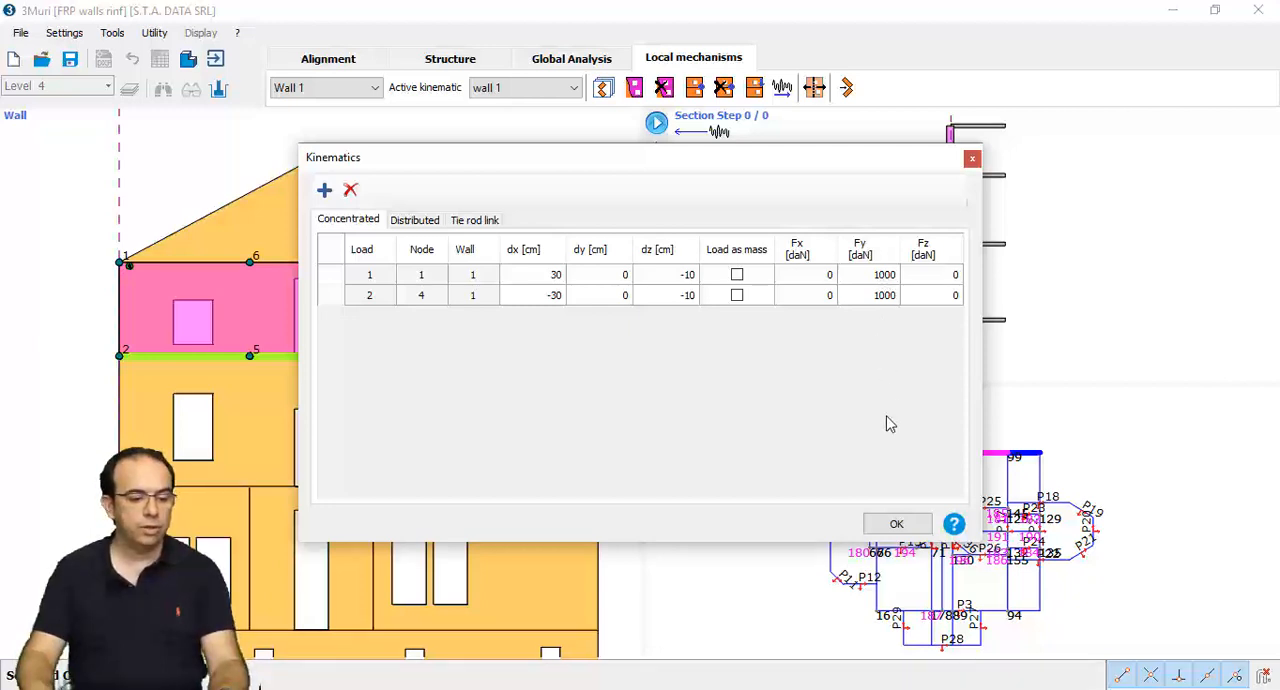
click(908, 529)
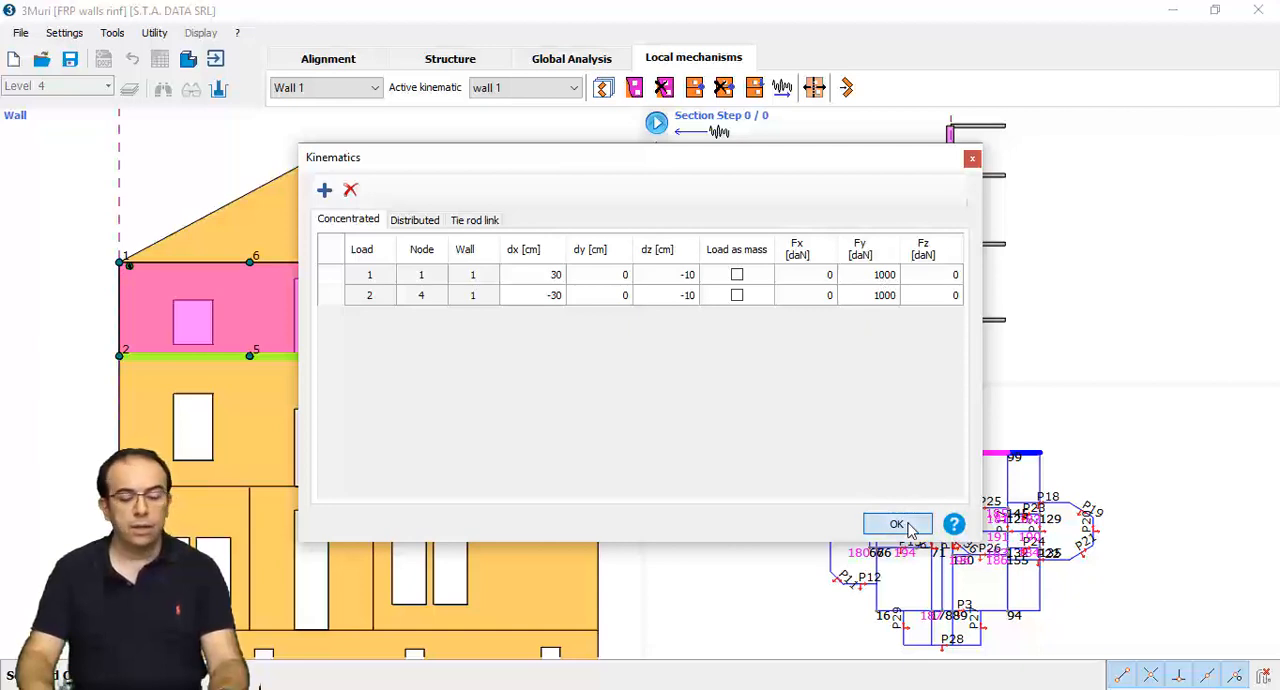
click(908, 529)
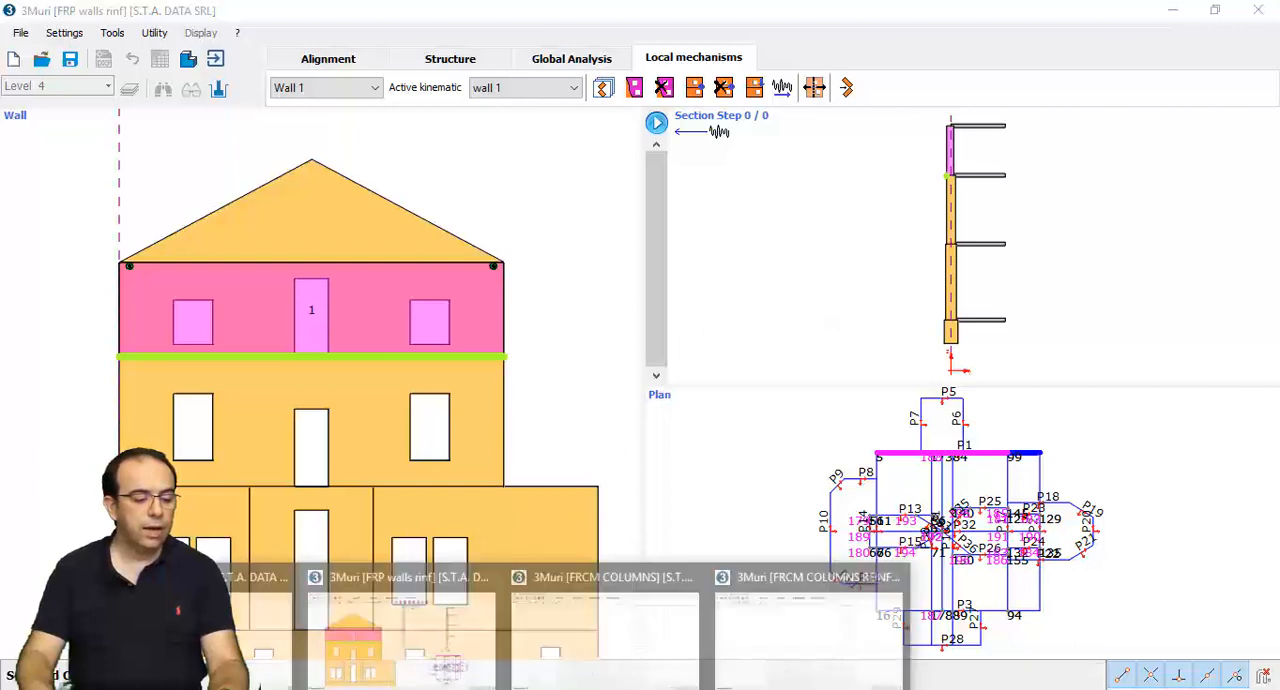
- Switch to the FRCM COLUMNS model and inspect the whole building in 3D, including its row of front columns
click(573, 660)
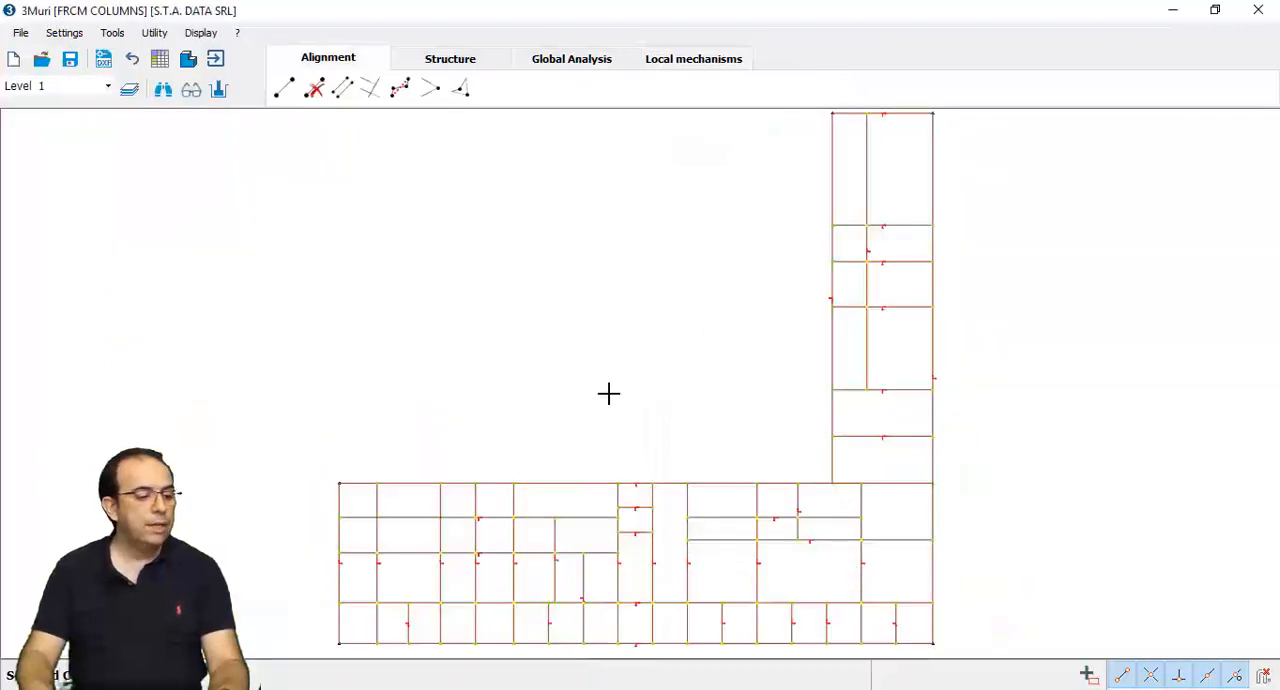
click(187, 60)
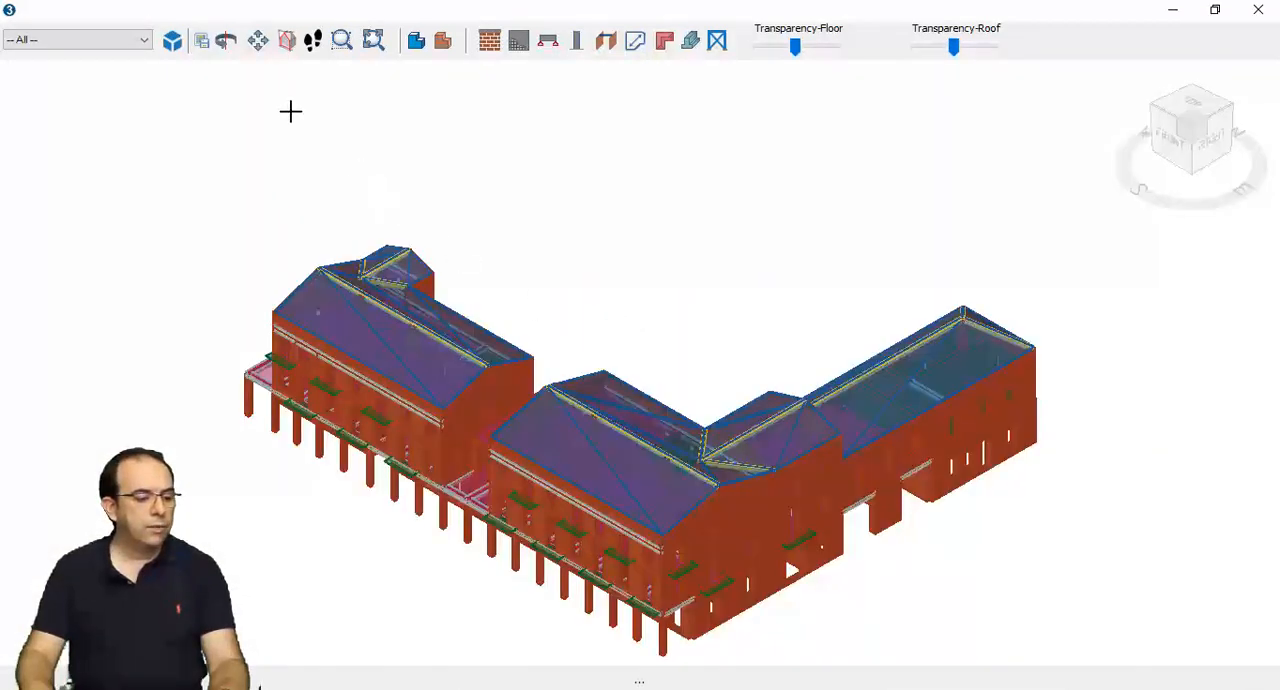
click(225, 40)
drag(624, 464, 412, 378)
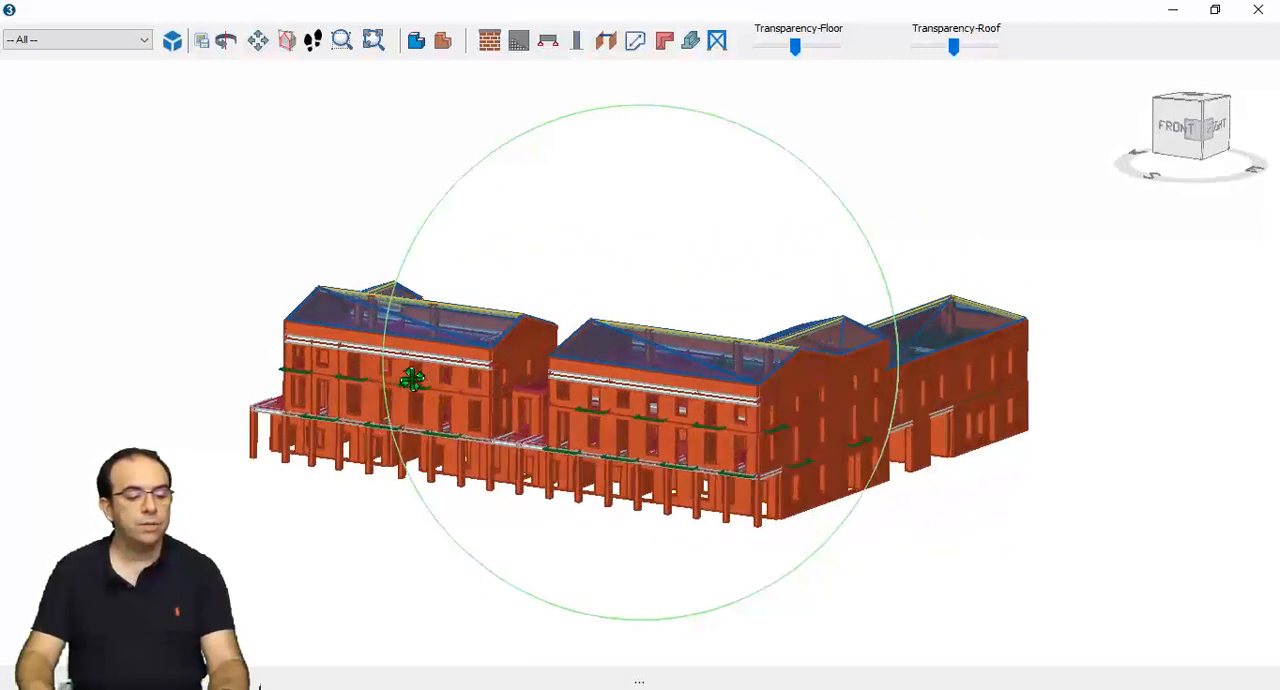
click(1258, 12)
- Inspect the loads, type and vaulted floor geometry of a barrel vault on Level 1, leaving its properties unchanged
click(452, 60)
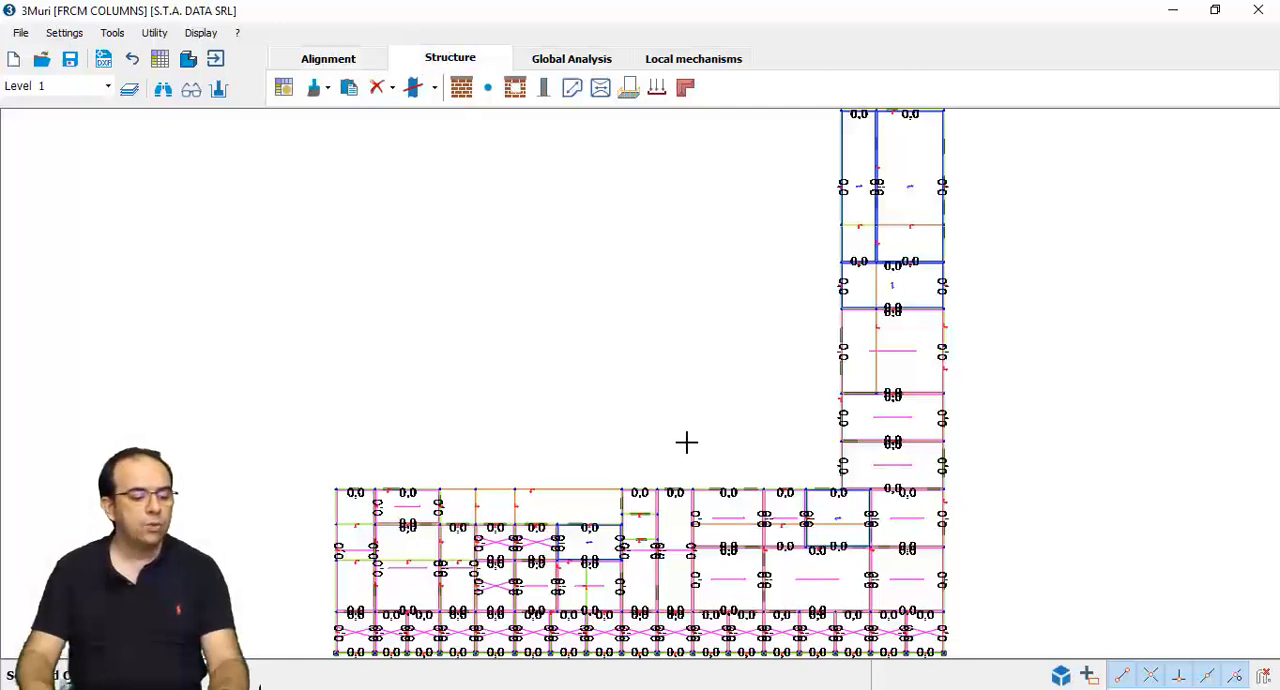
right_click(730, 586)
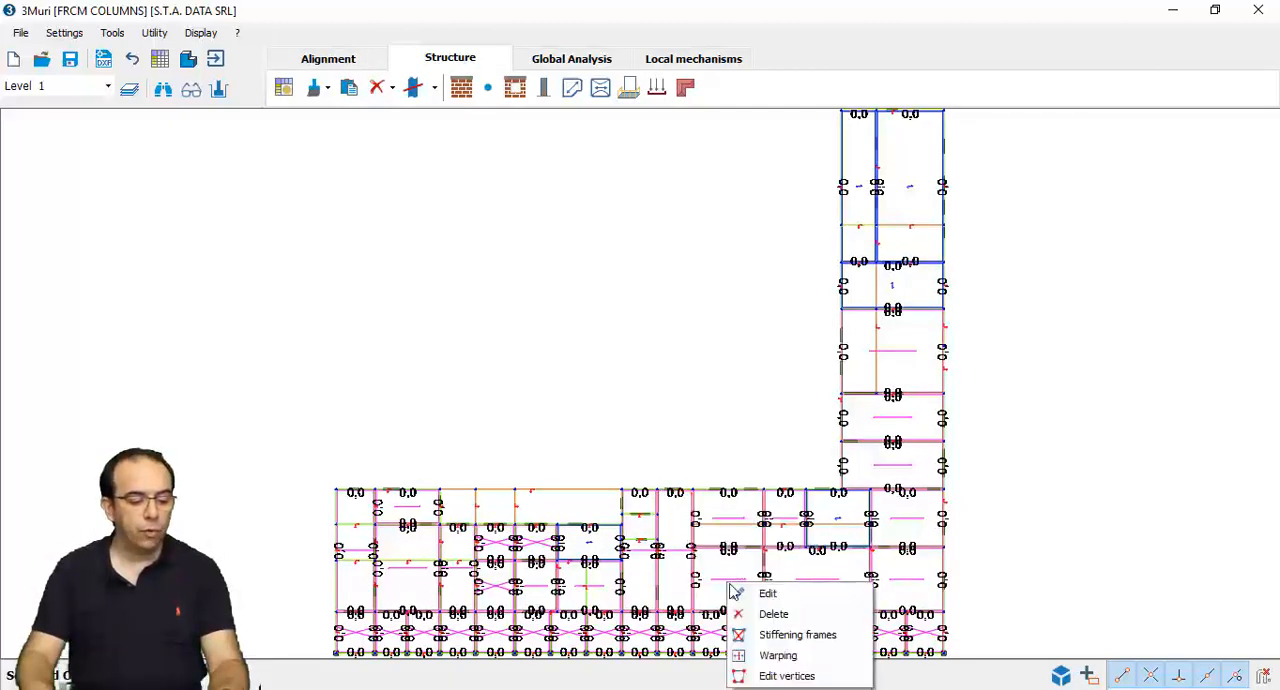
click(745, 593)
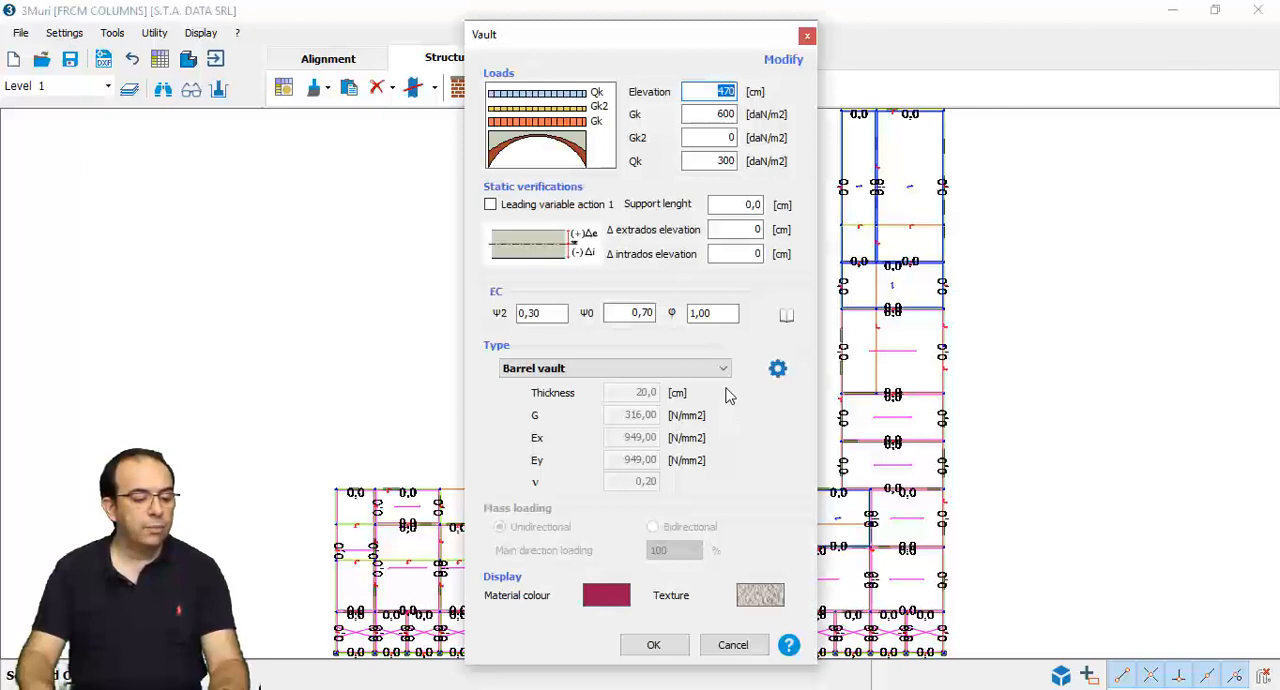
click(773, 371)
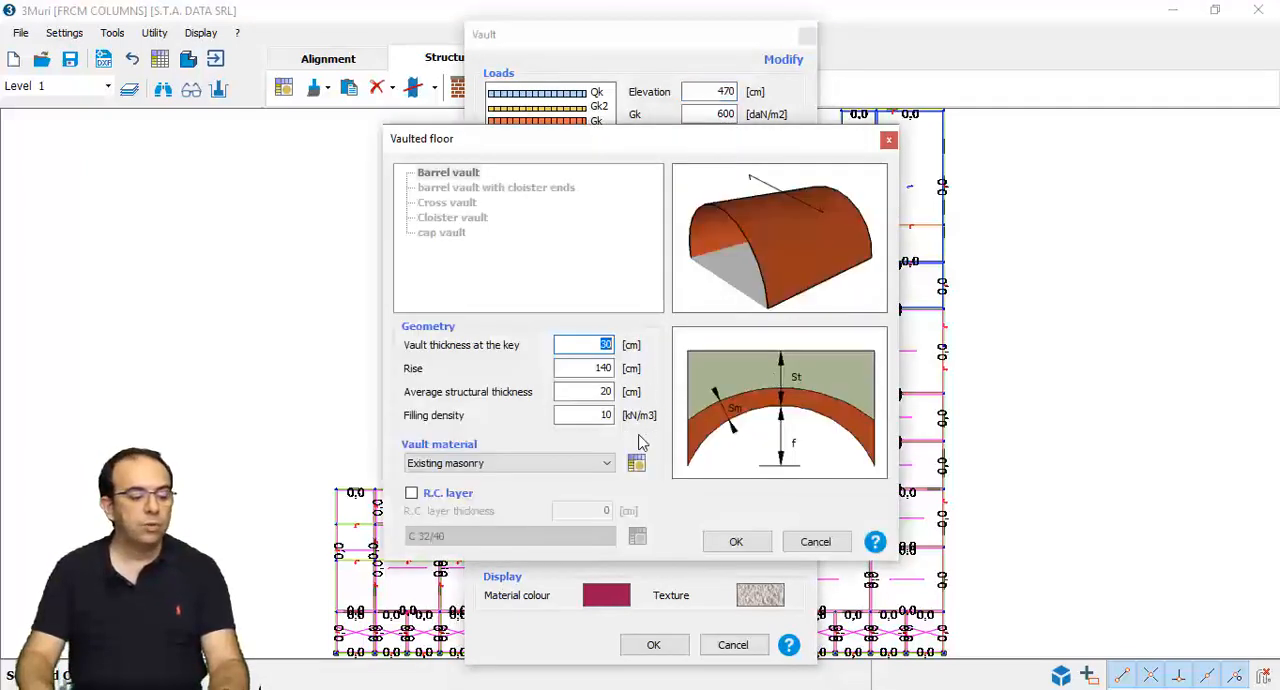
click(815, 543)
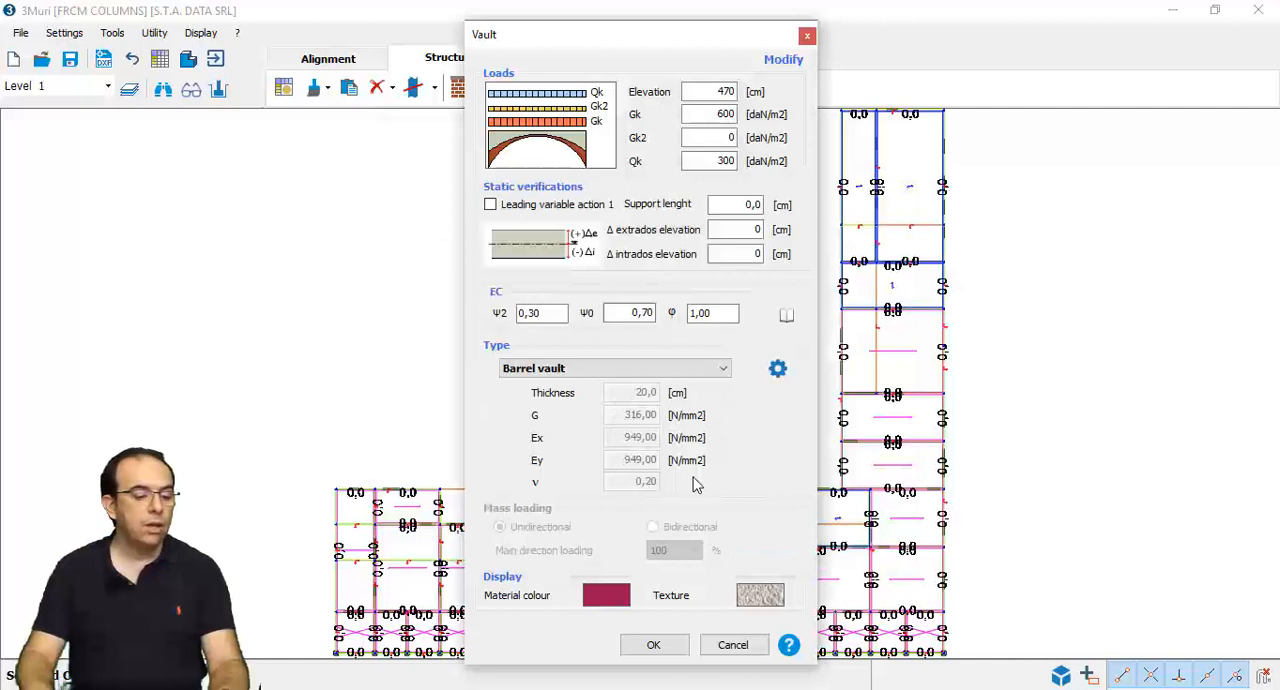
click(732, 645)
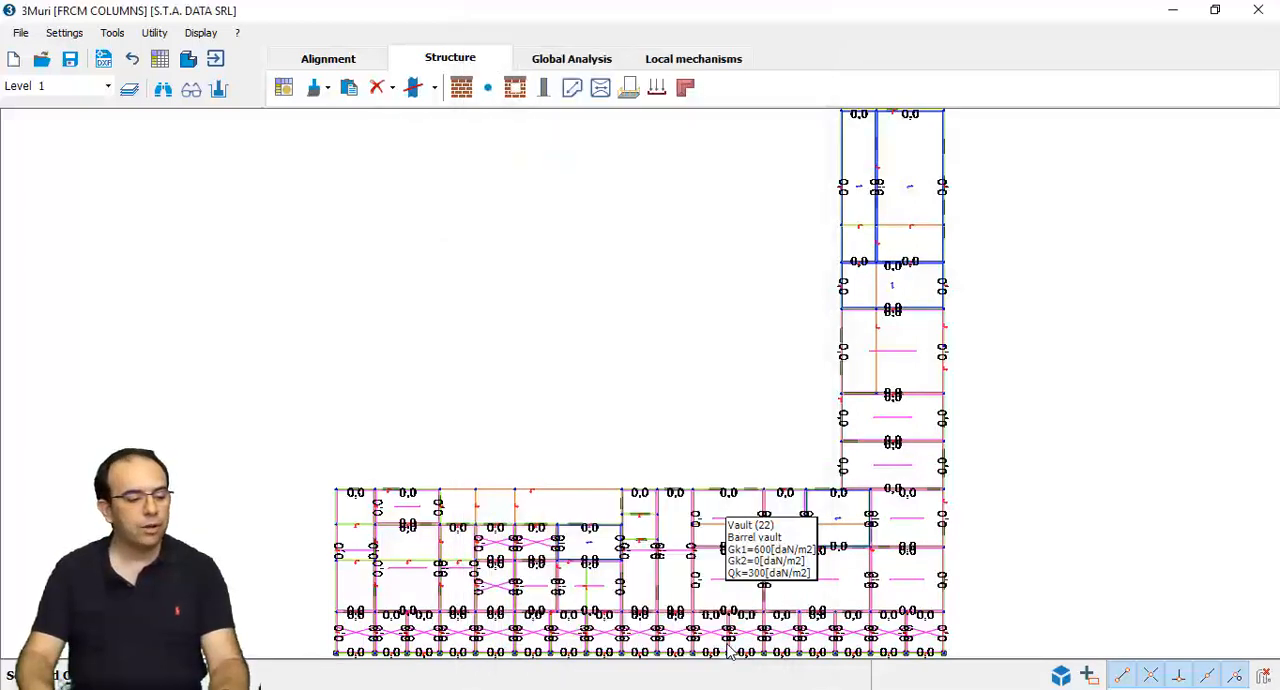
- Review the pushover verification table and display the details of analysis 11, +X static forces with 244,45 cm eccentricity
click(572, 58)
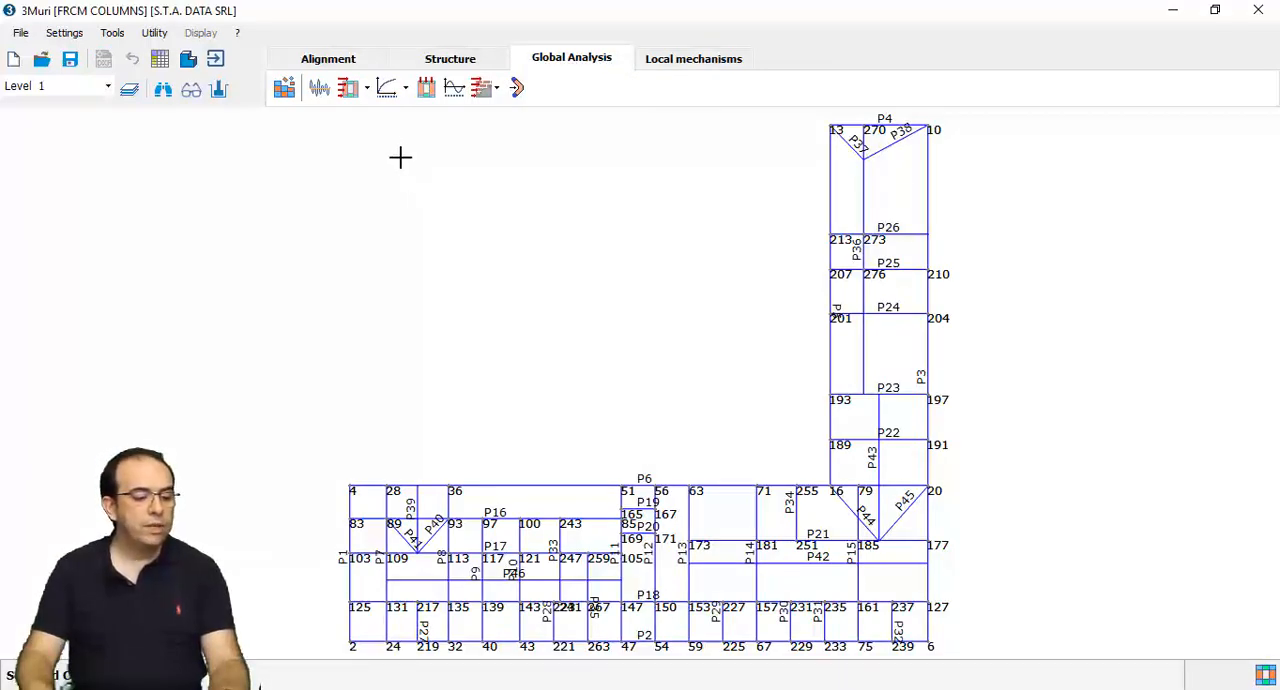
click(388, 89)
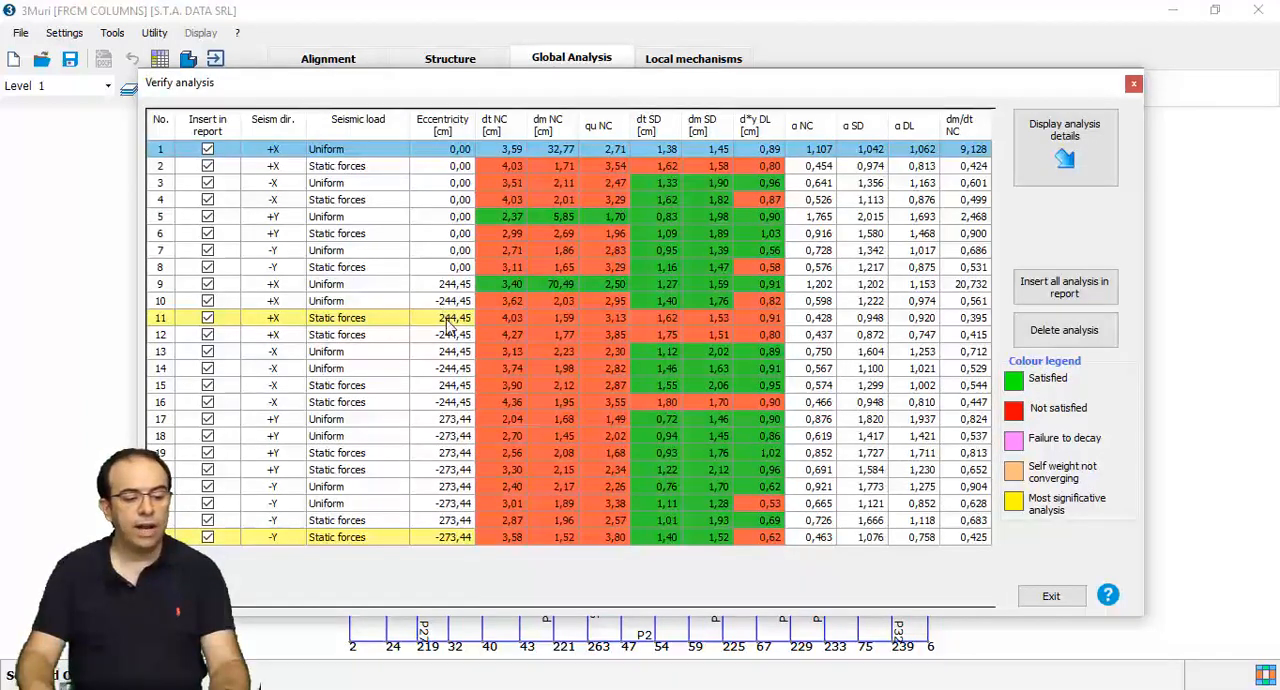
click(447, 318)
click(1040, 162)
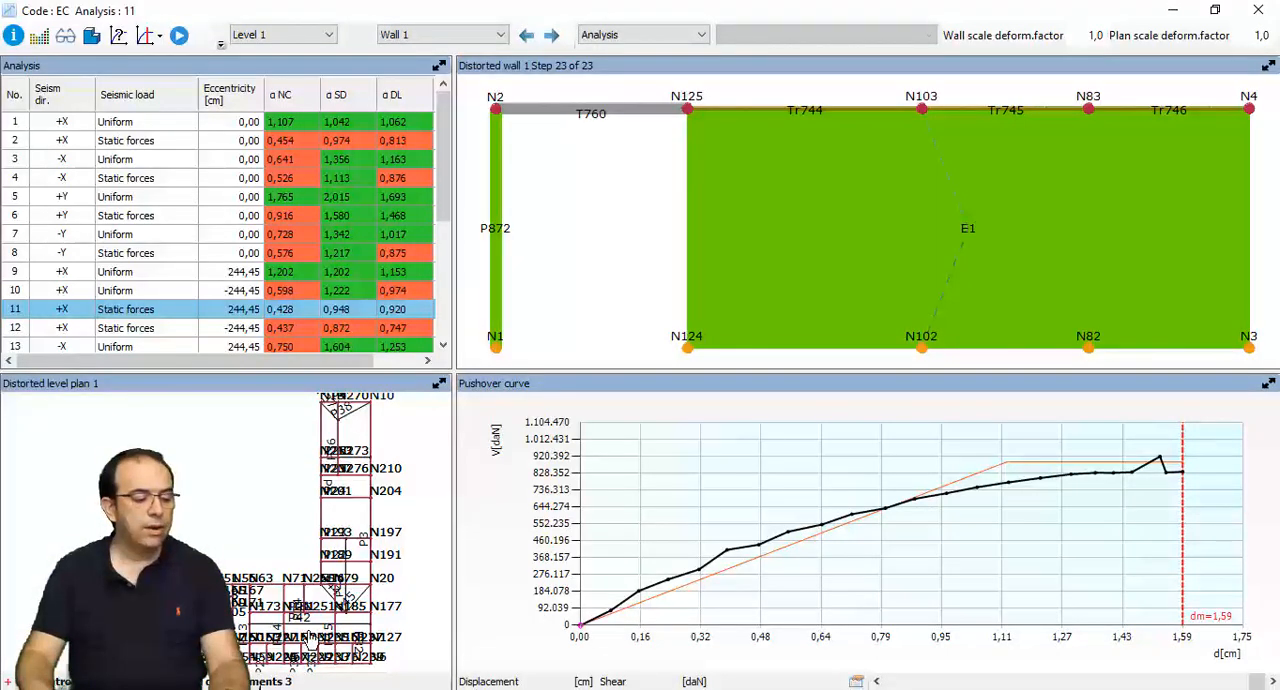
- Display Wall 2 in the analysis 11 results and examine the failure state of its masonry columns P878 and P879
middle_drag(324, 670, 312, 582)
scroll(314, 584, up, 2)
scroll(314, 586, up, 1)
click(346, 567)
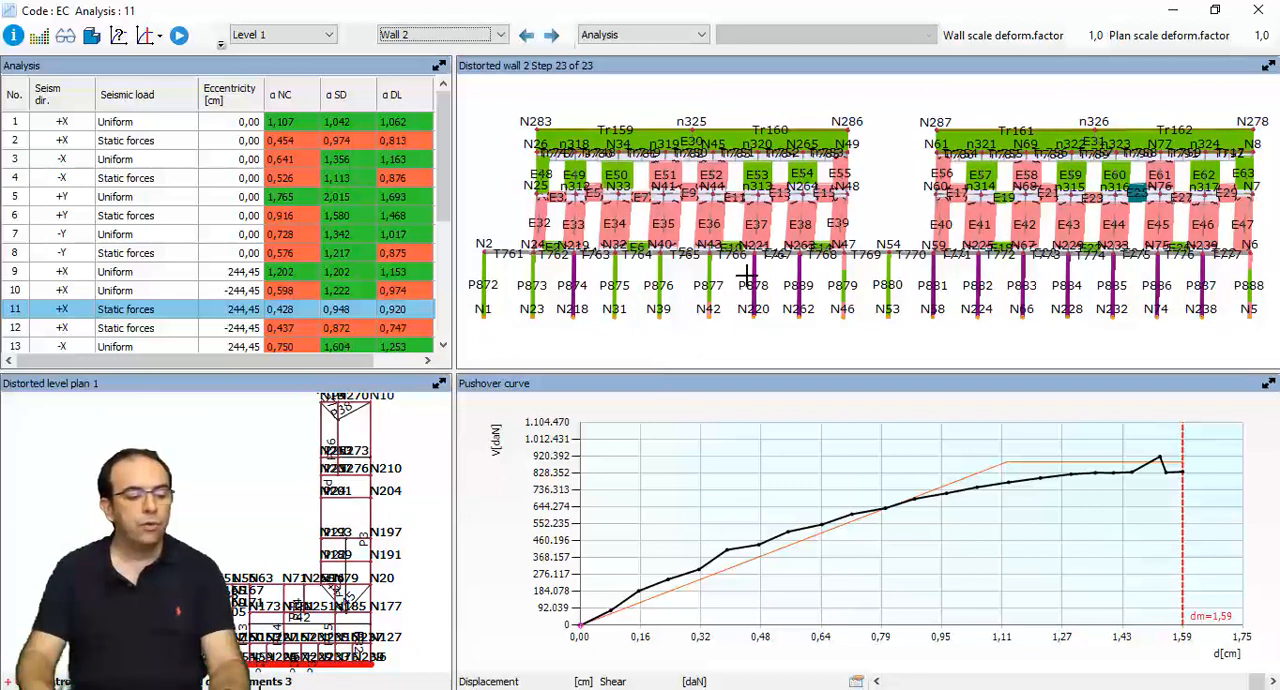
mouse_move(752, 266)
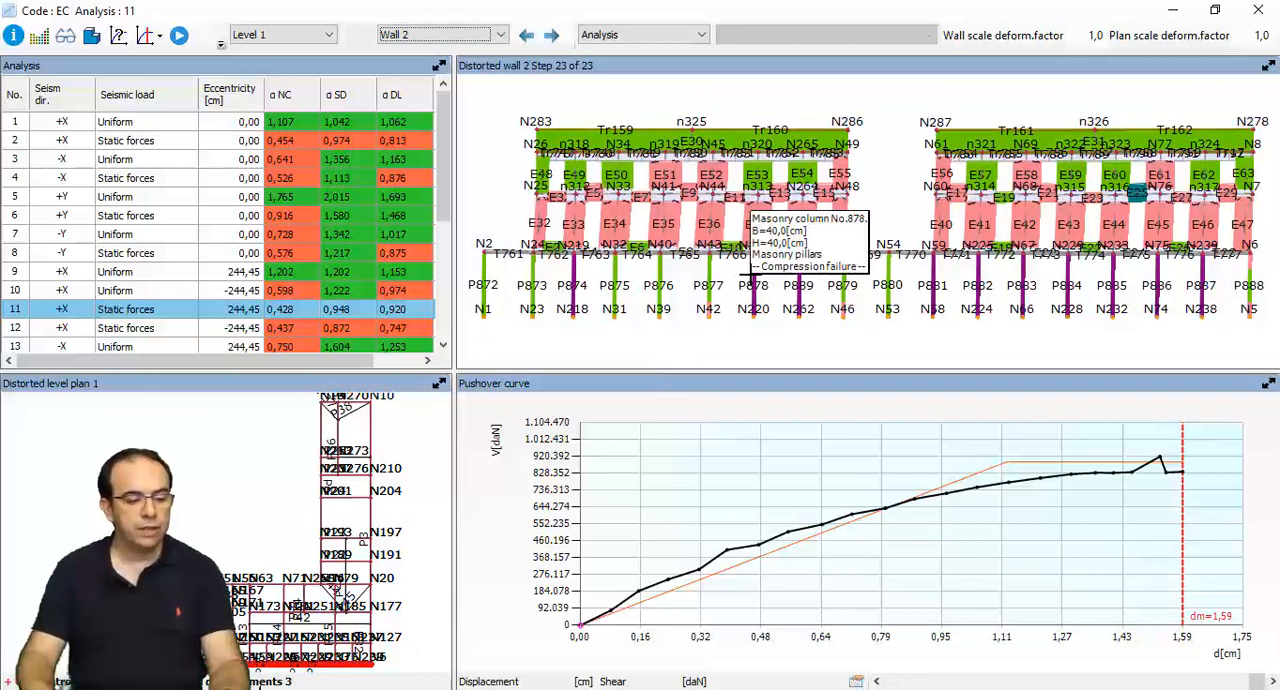
mouse_move(799, 266)
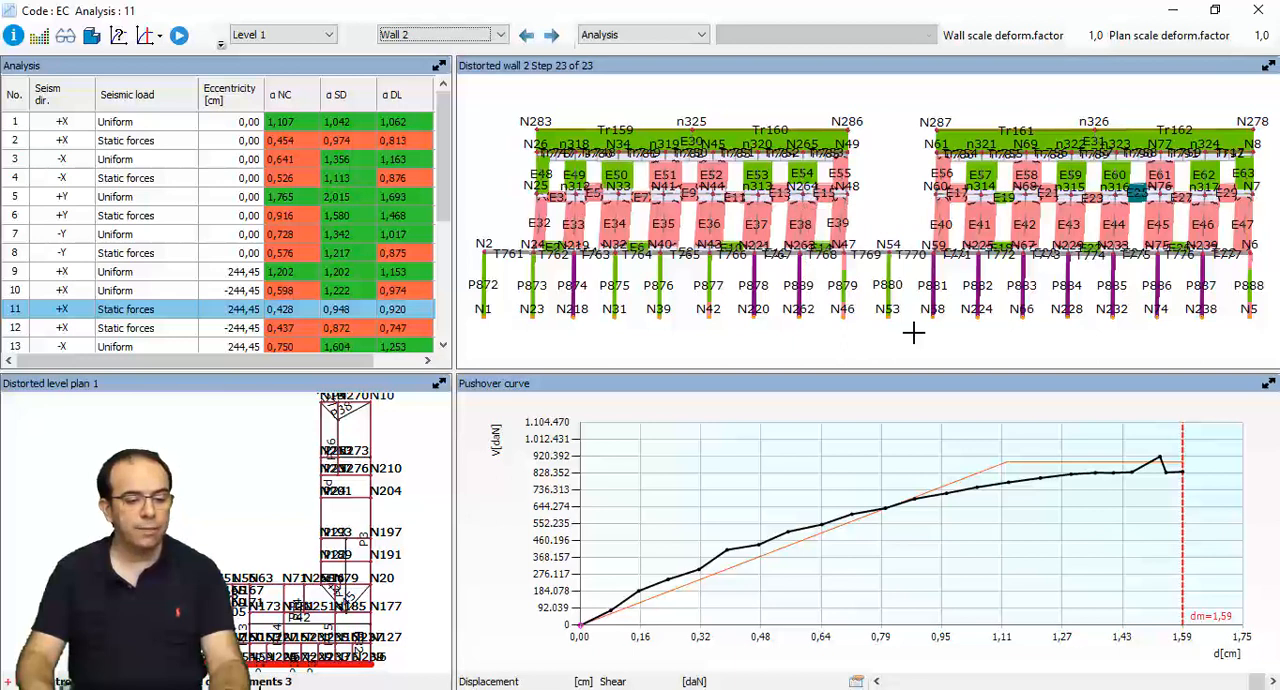
click(1255, 12)
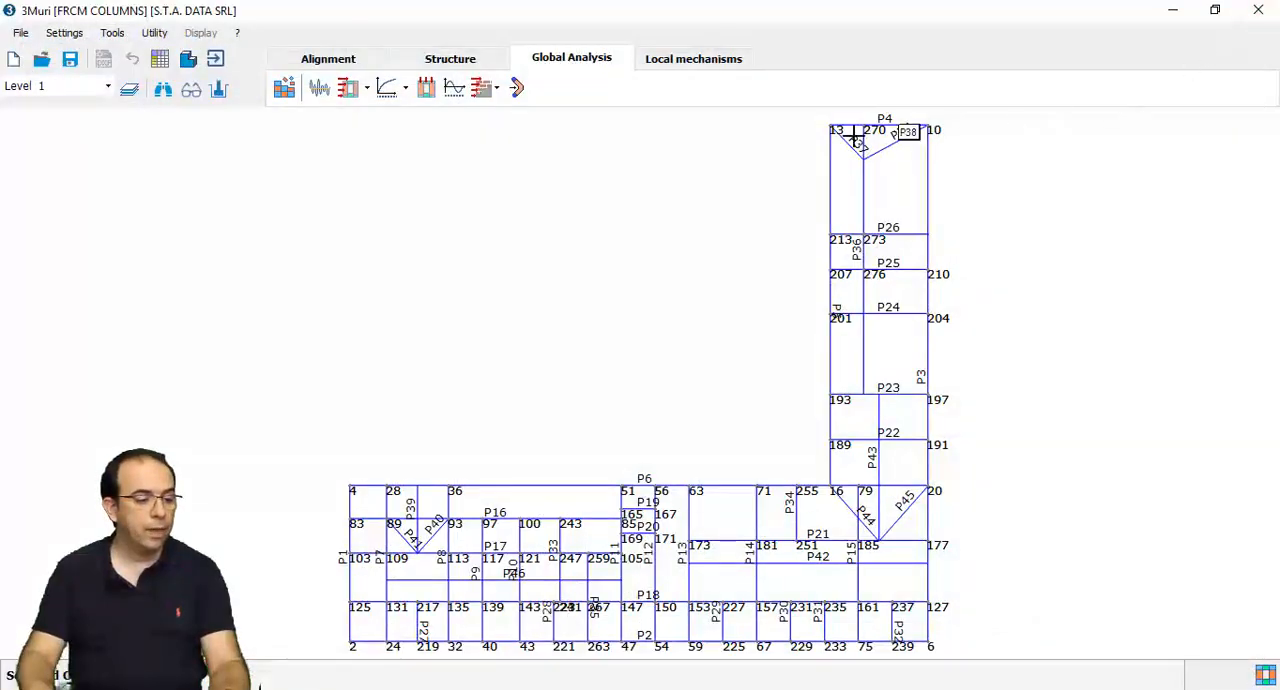
- Edit the masonry column at the lower-left corner of the Level 1 plan and enable FRP reinforcement for it
click(503, 57)
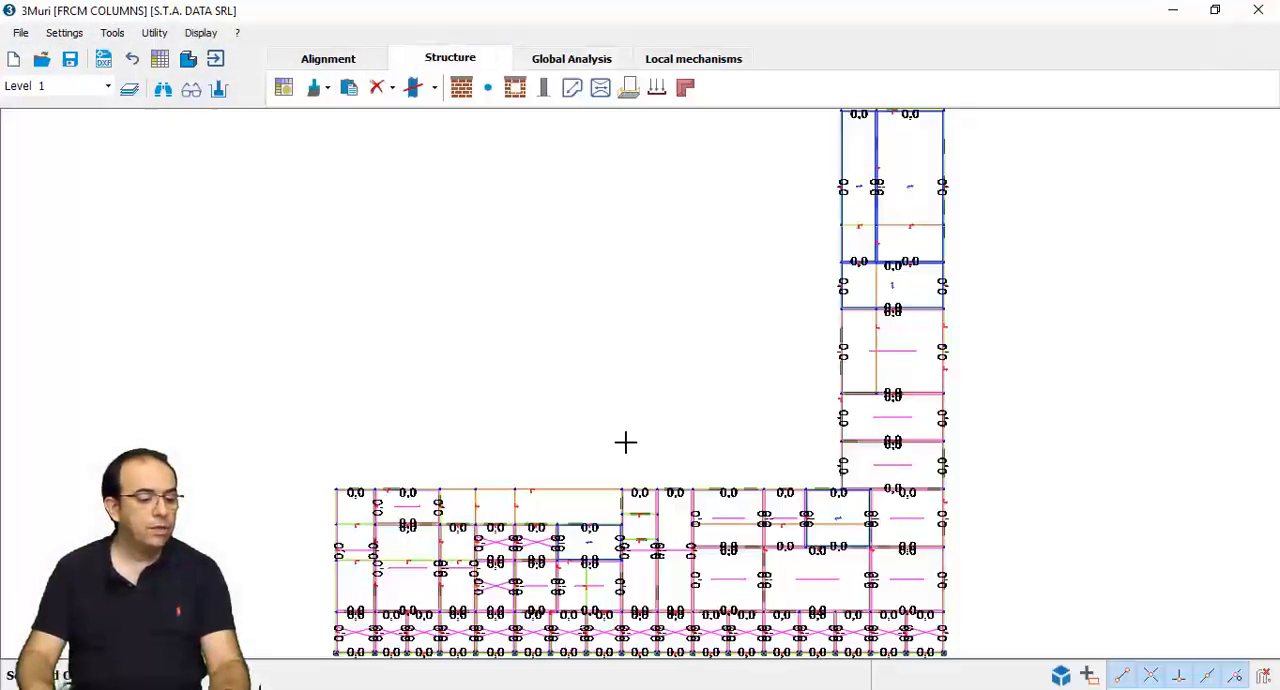
middle_drag(686, 486, 582, 276)
scroll(236, 442, up, 4)
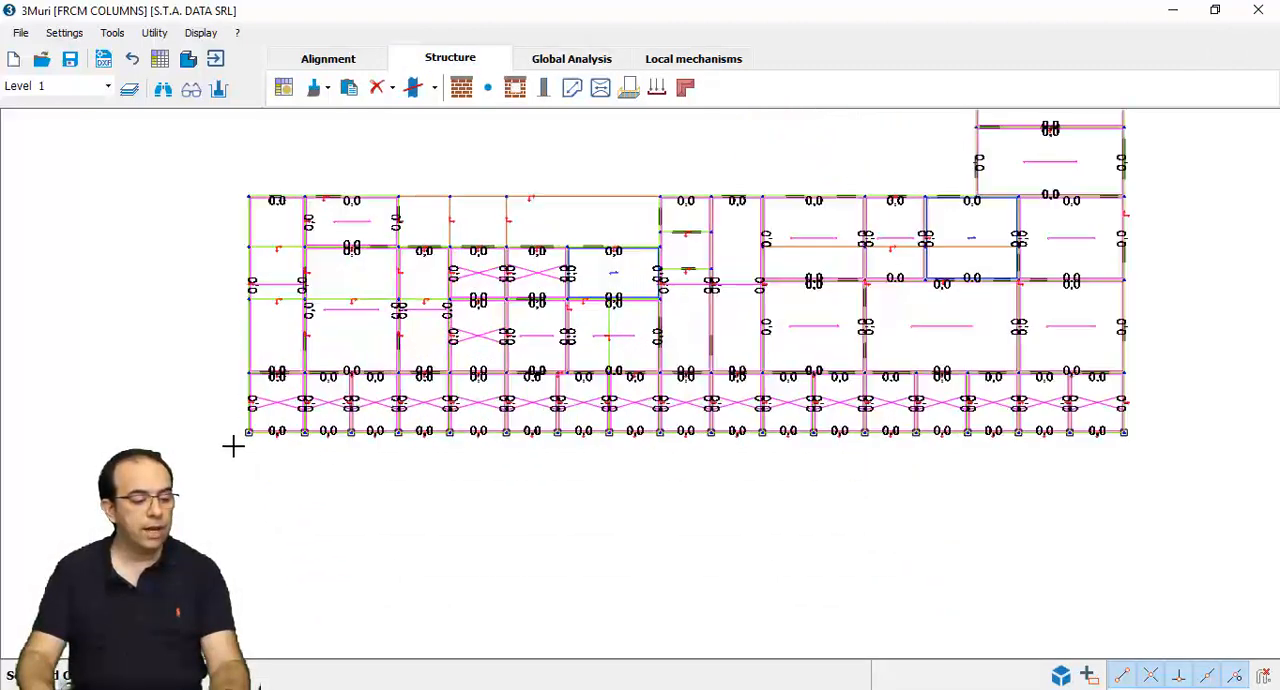
right_click(263, 418)
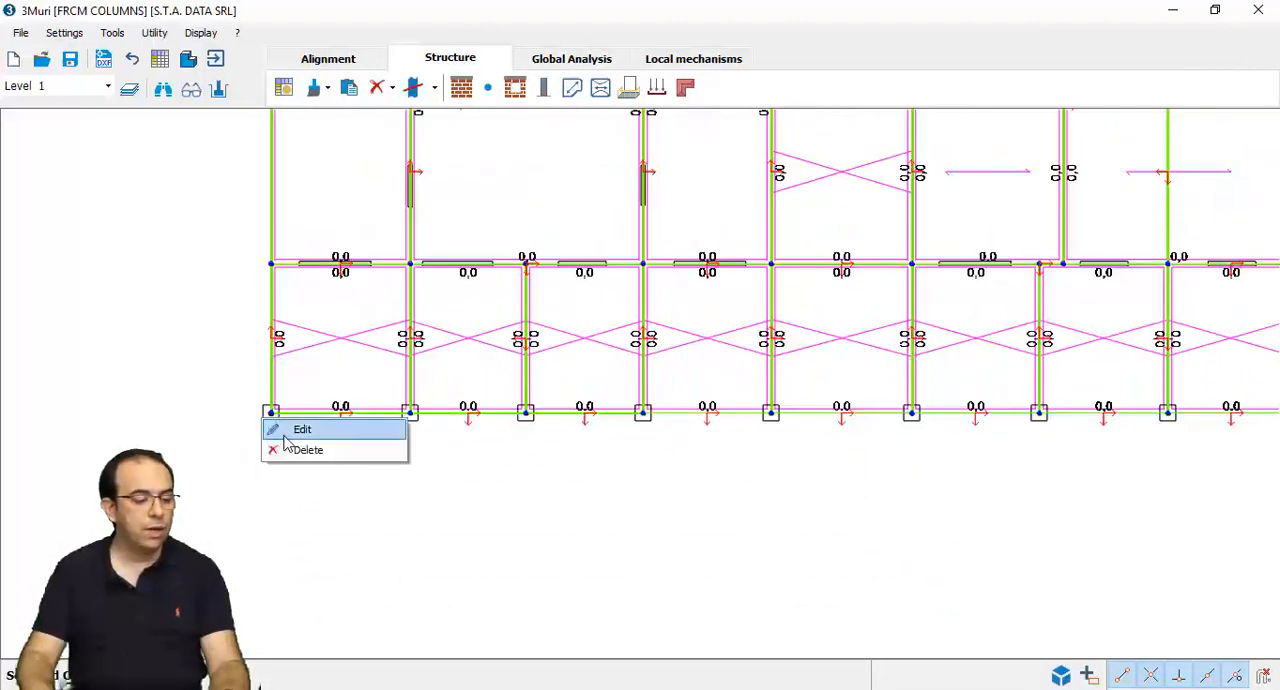
click(290, 431)
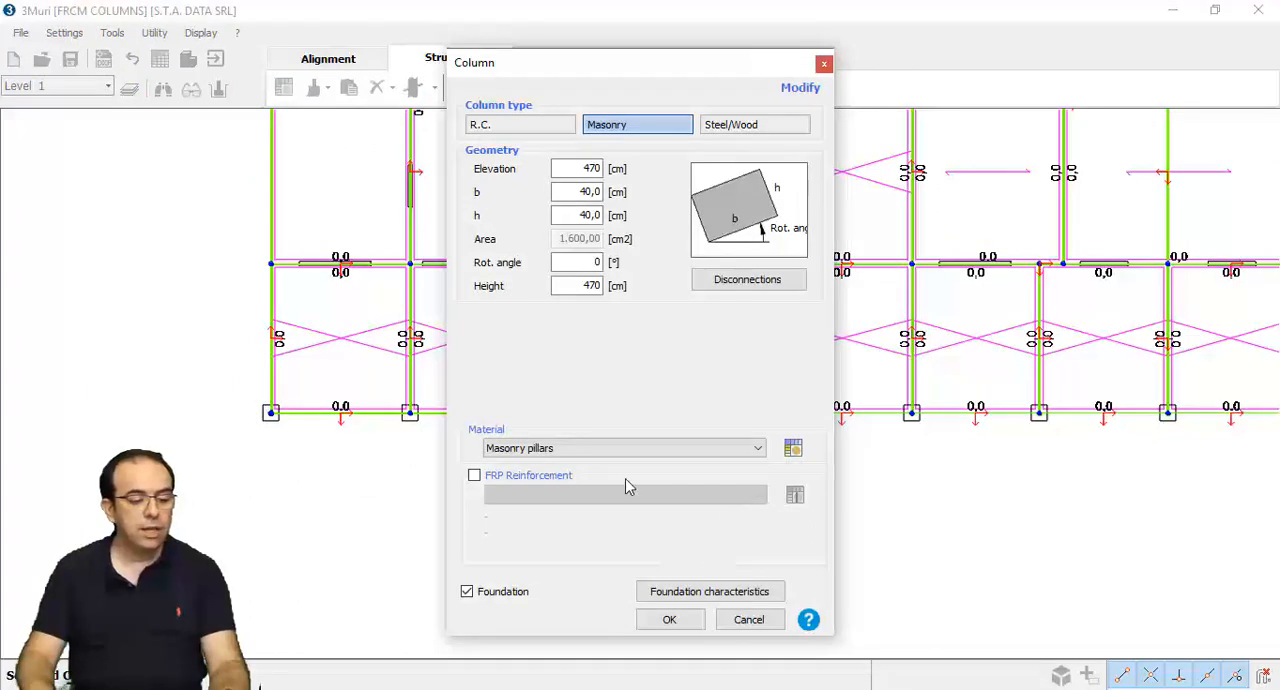
click(545, 480)
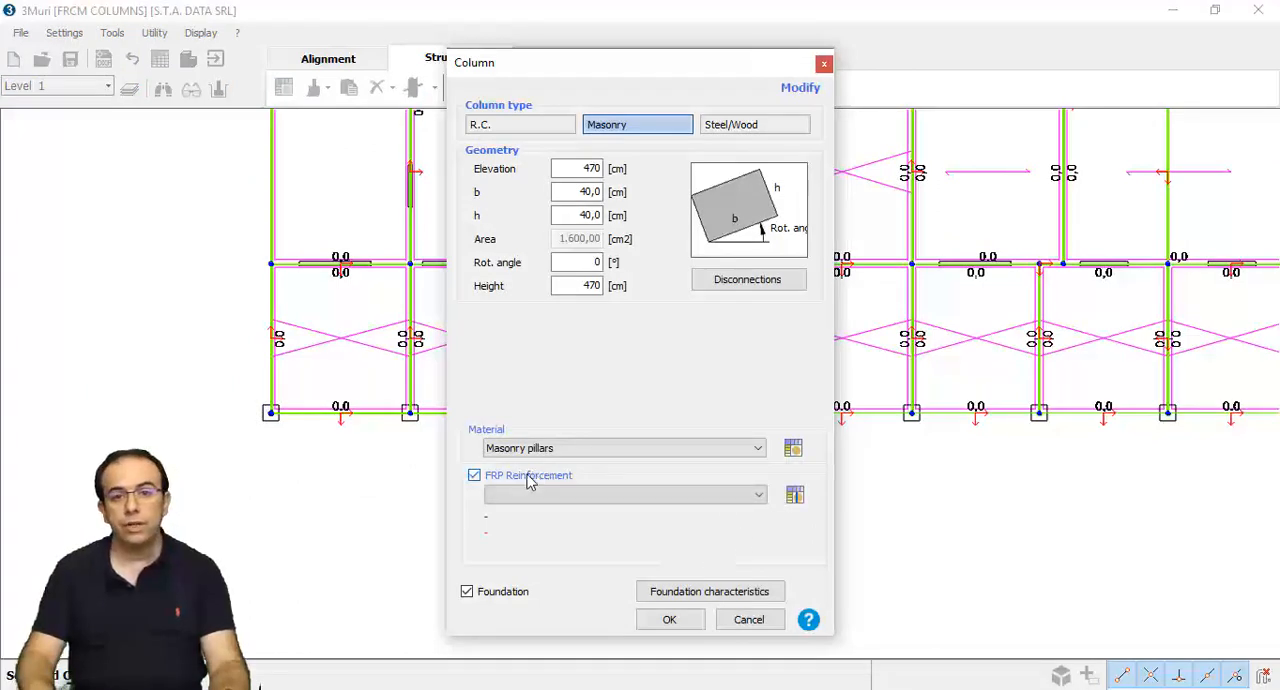
- Start a new reinforcement definition for the column and set its reinforcement type to FRCM
click(795, 495)
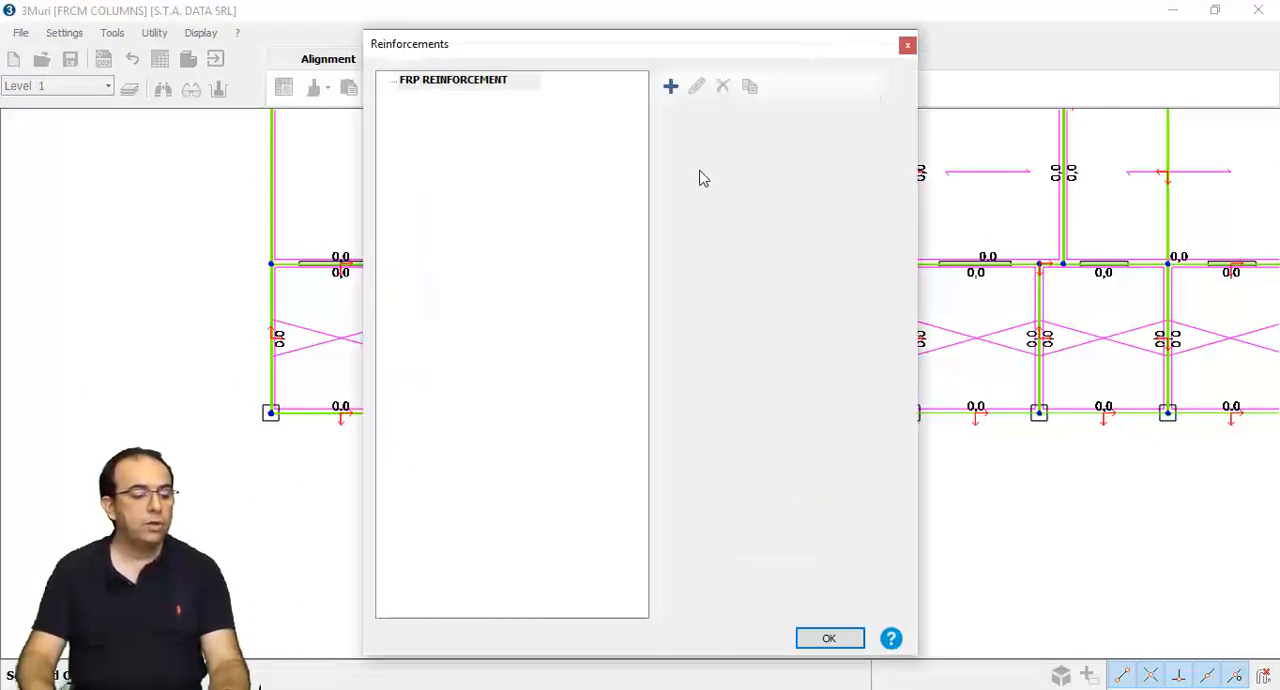
click(671, 88)
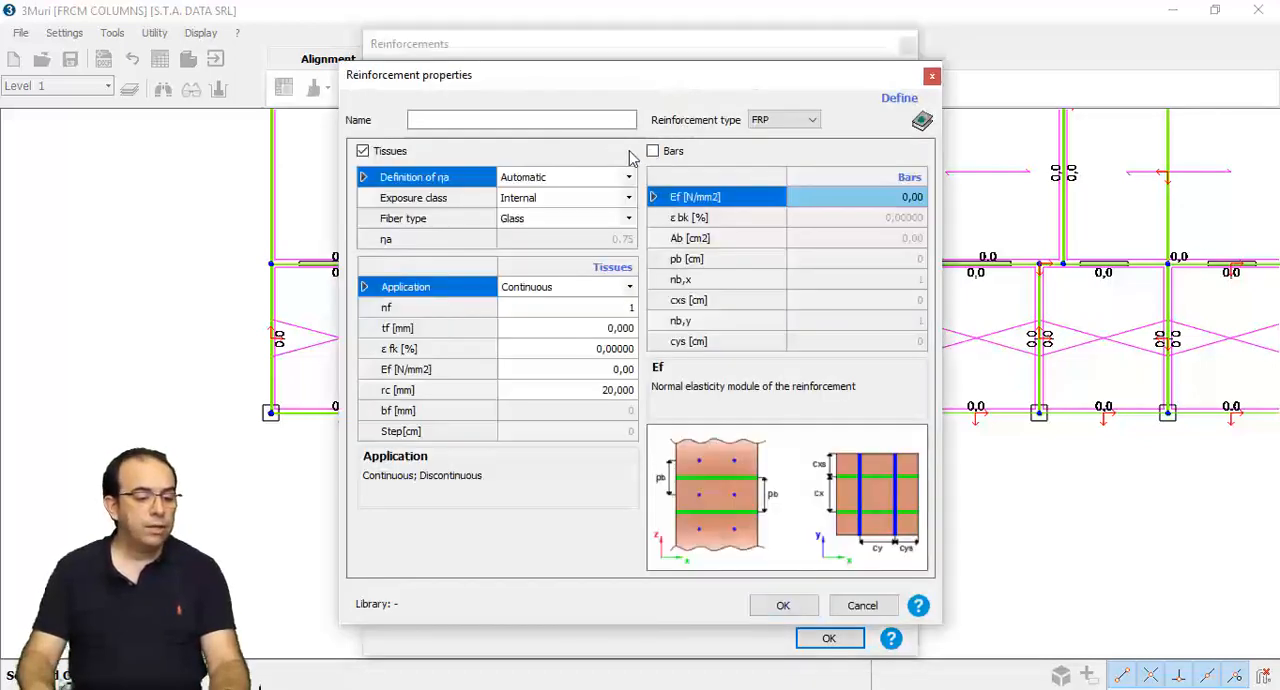
click(813, 121)
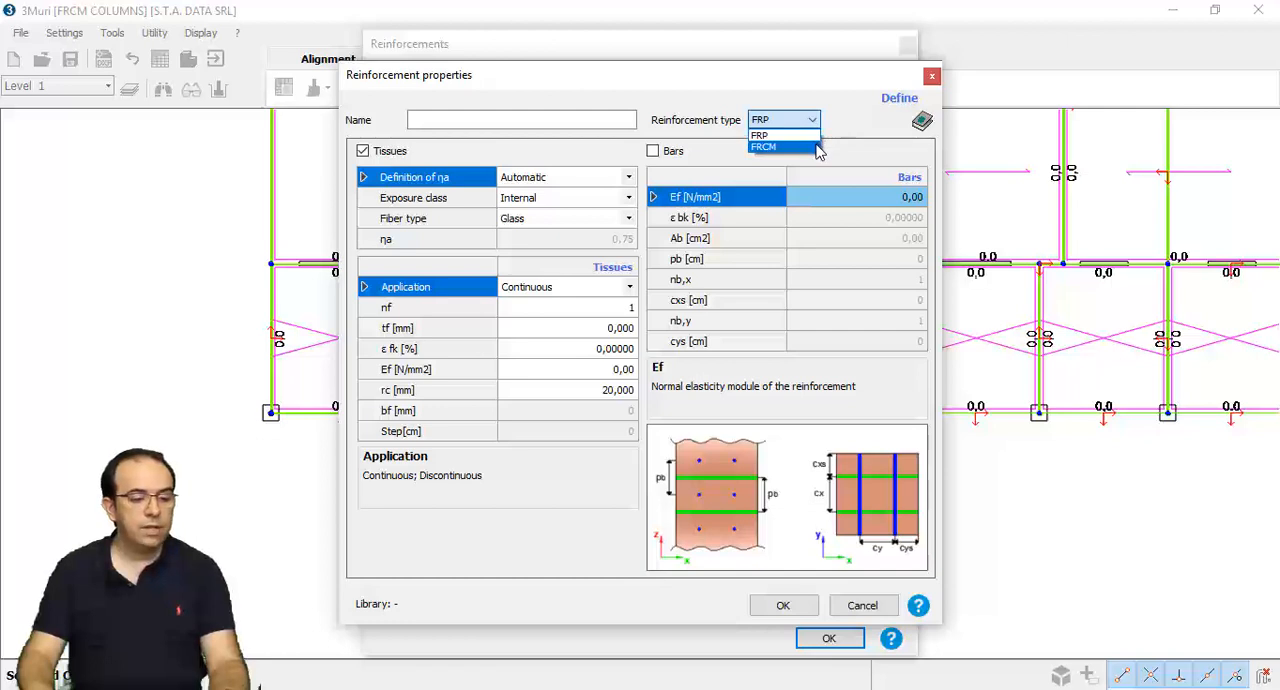
click(817, 147)
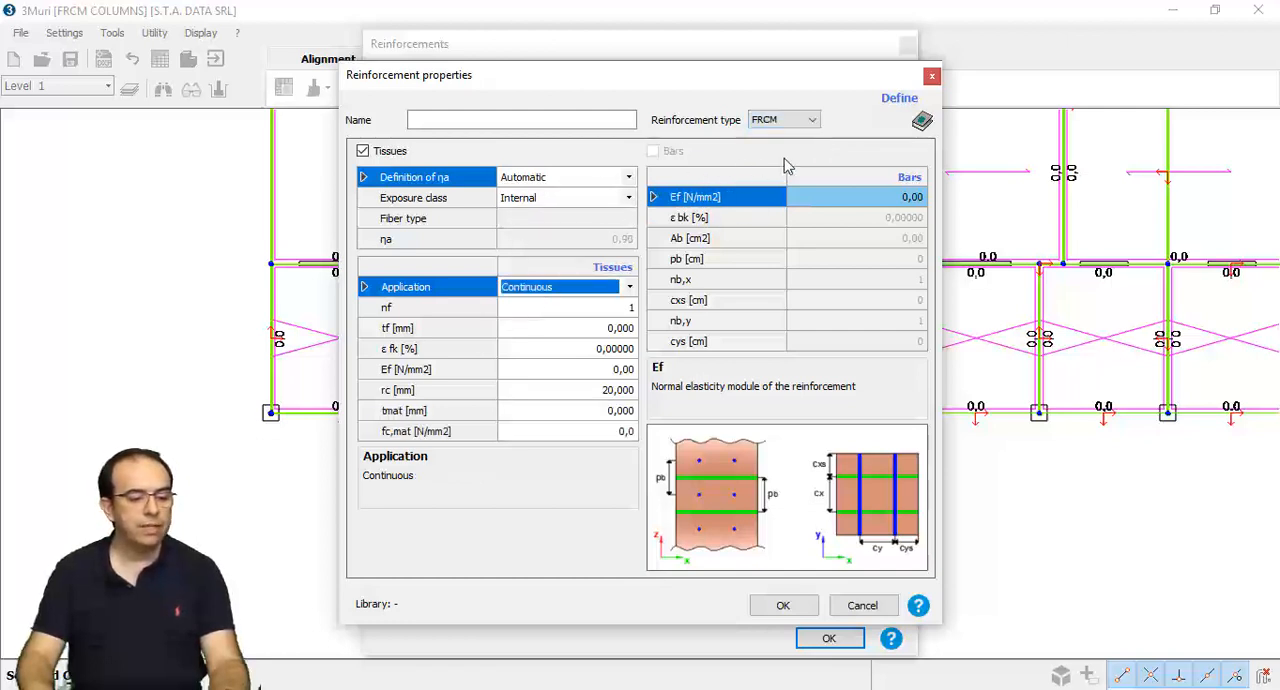
- Load the FRCM product Mapegrid G220 + Planitop HDM from the MAPEI reinforcement library
click(921, 121)
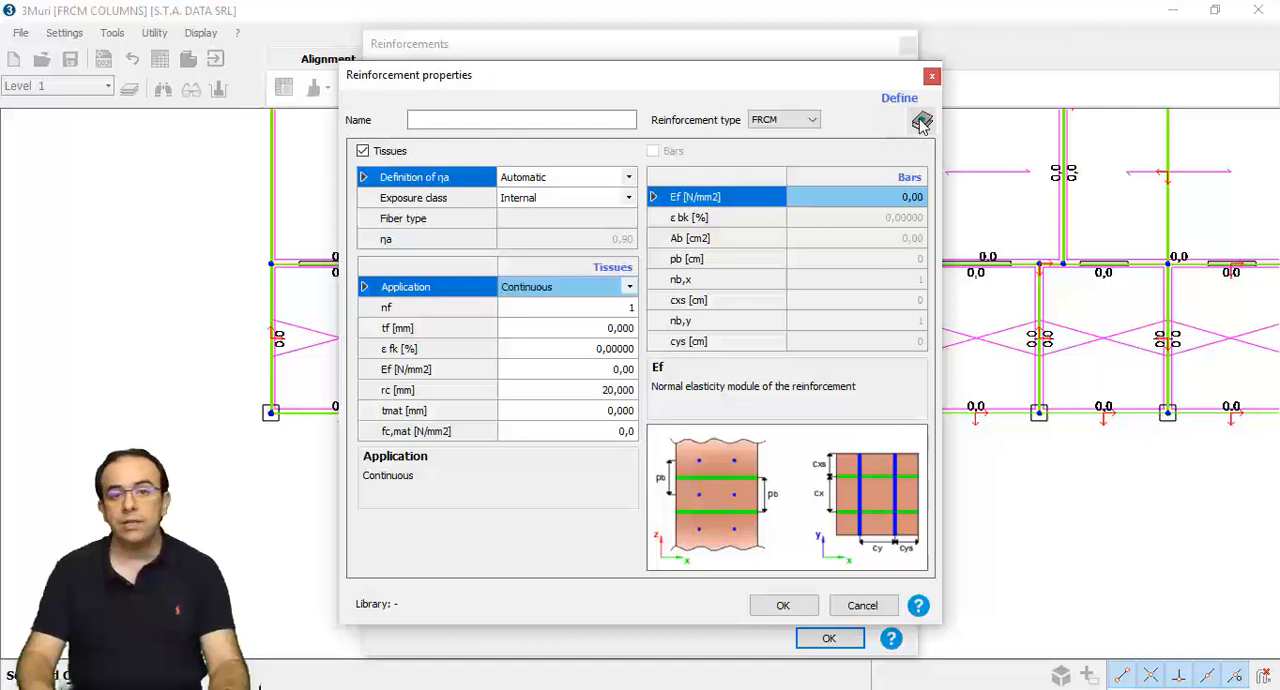
click(652, 163)
click(629, 190)
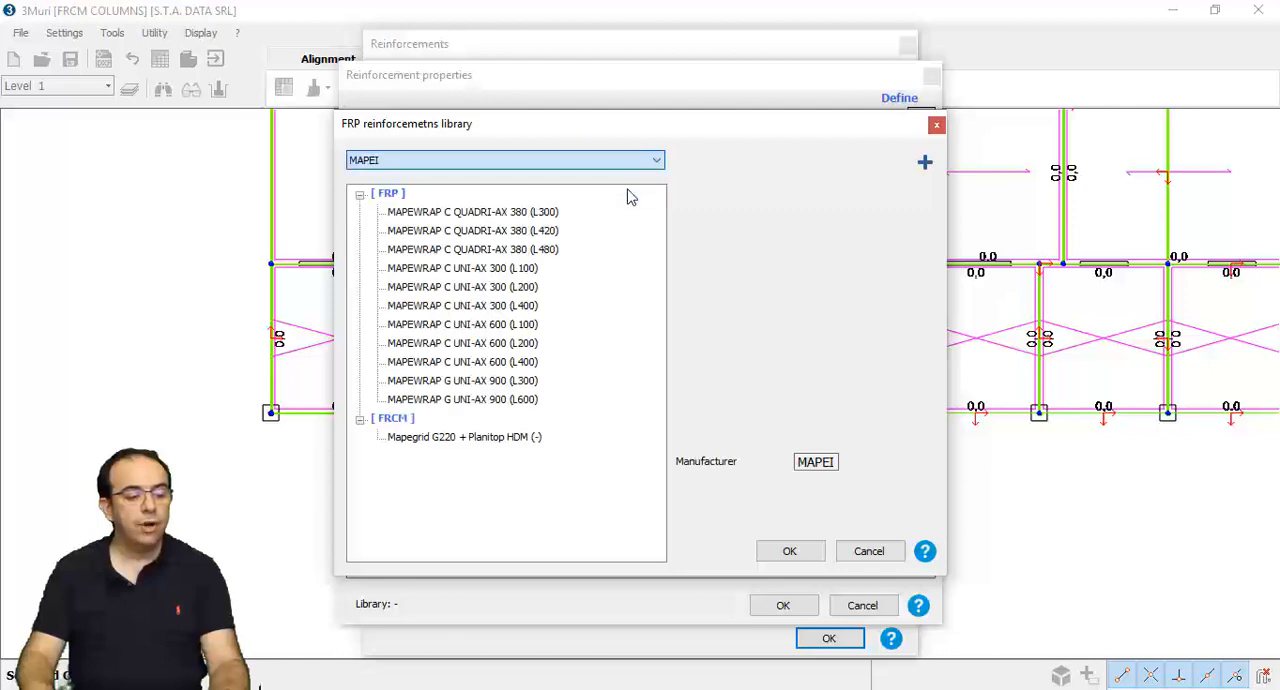
click(535, 440)
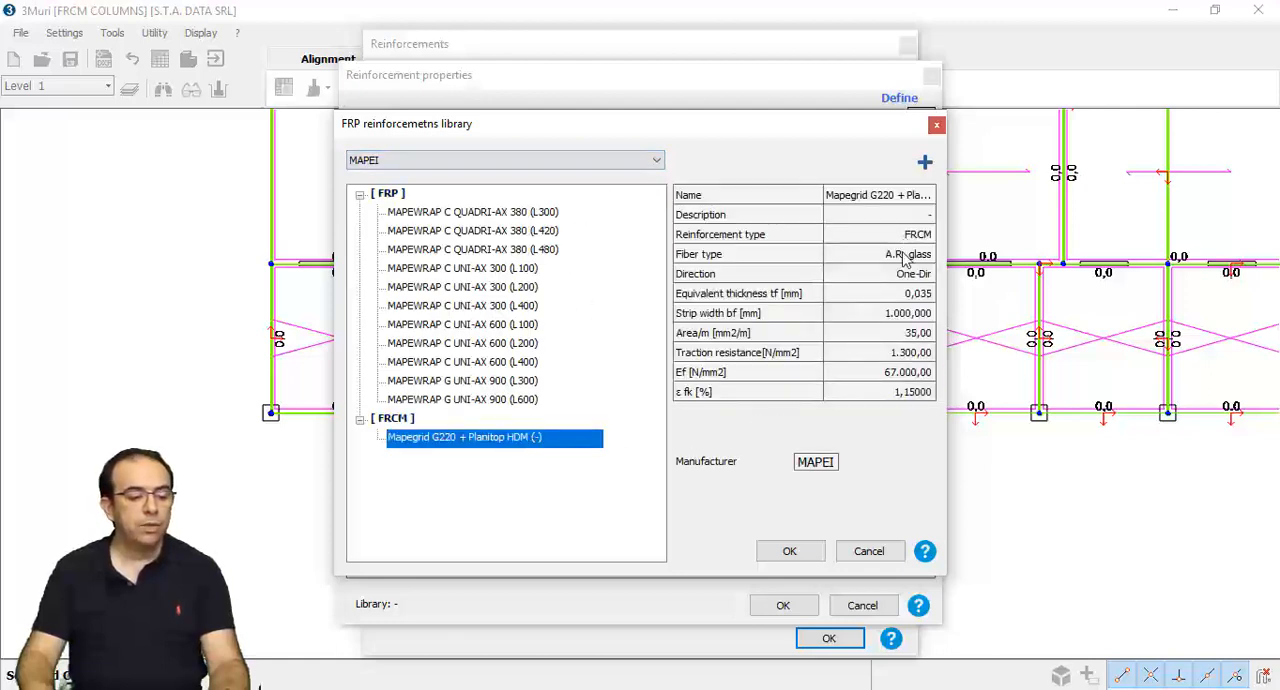
click(811, 555)
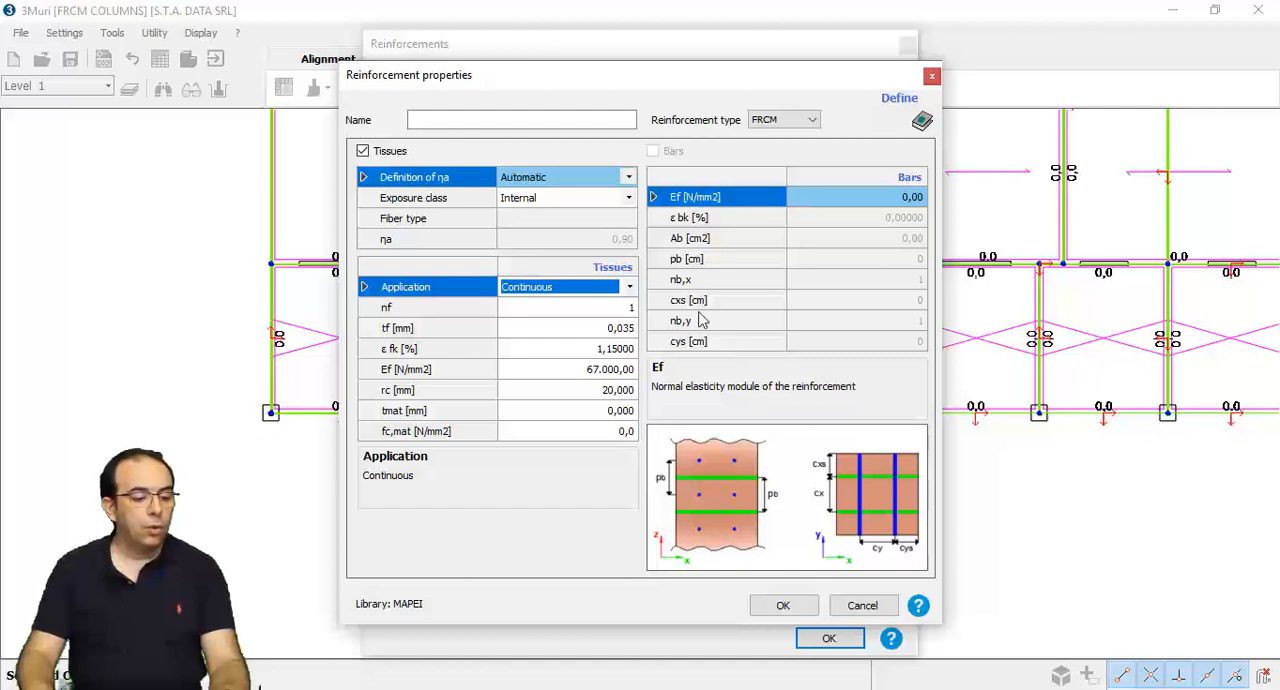
- Set the exposure class to External, the matrix thickness tmat to 5 mm and fc,mat to 200 N/mm2
click(628, 203)
click(628, 203)
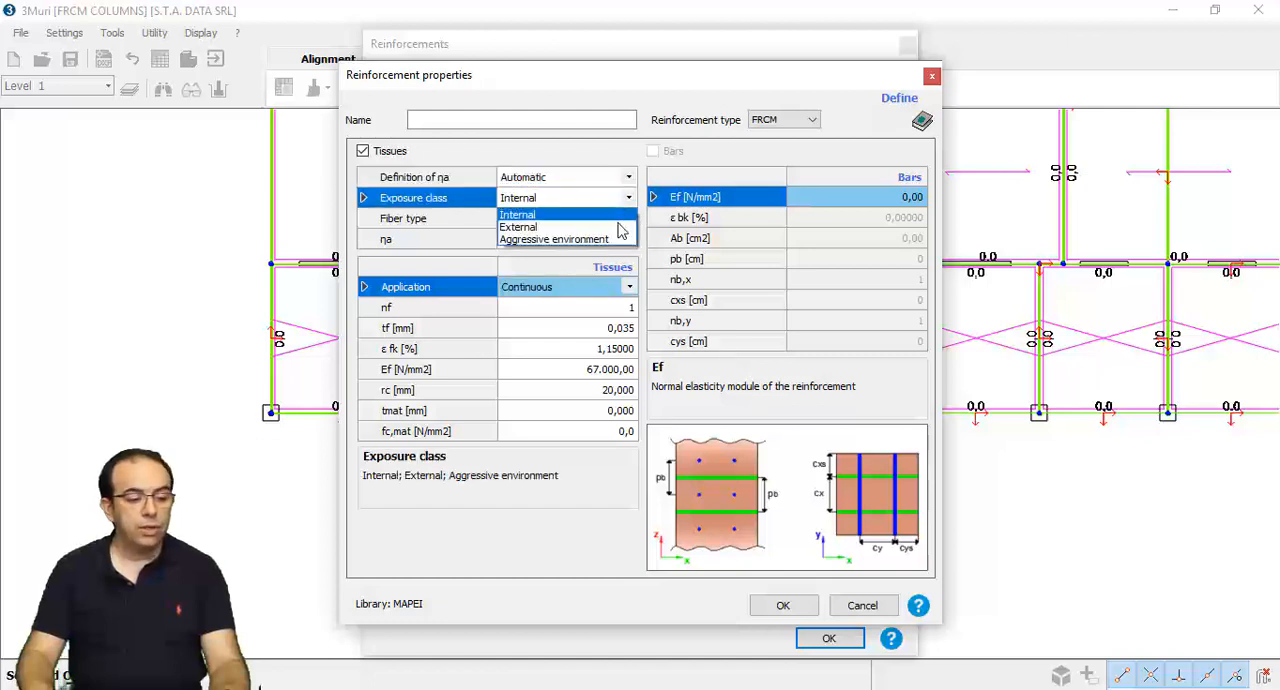
click(618, 223)
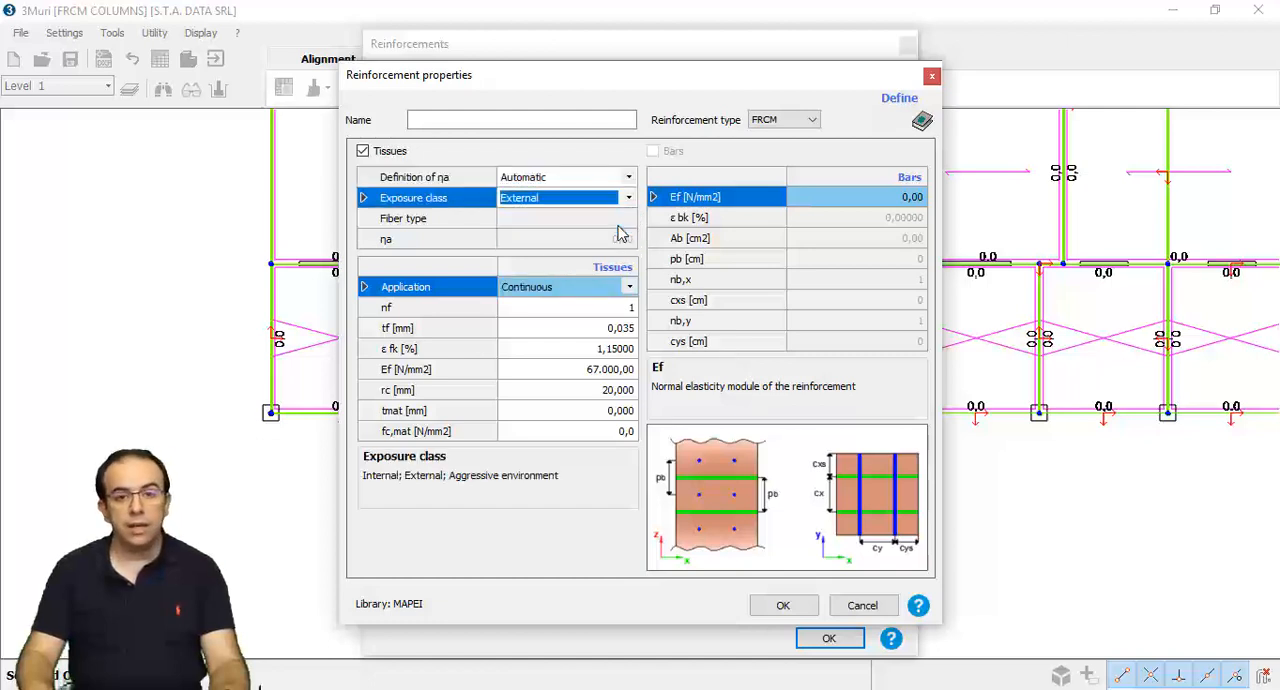
click(624, 414)
text(5)
click(626, 431)
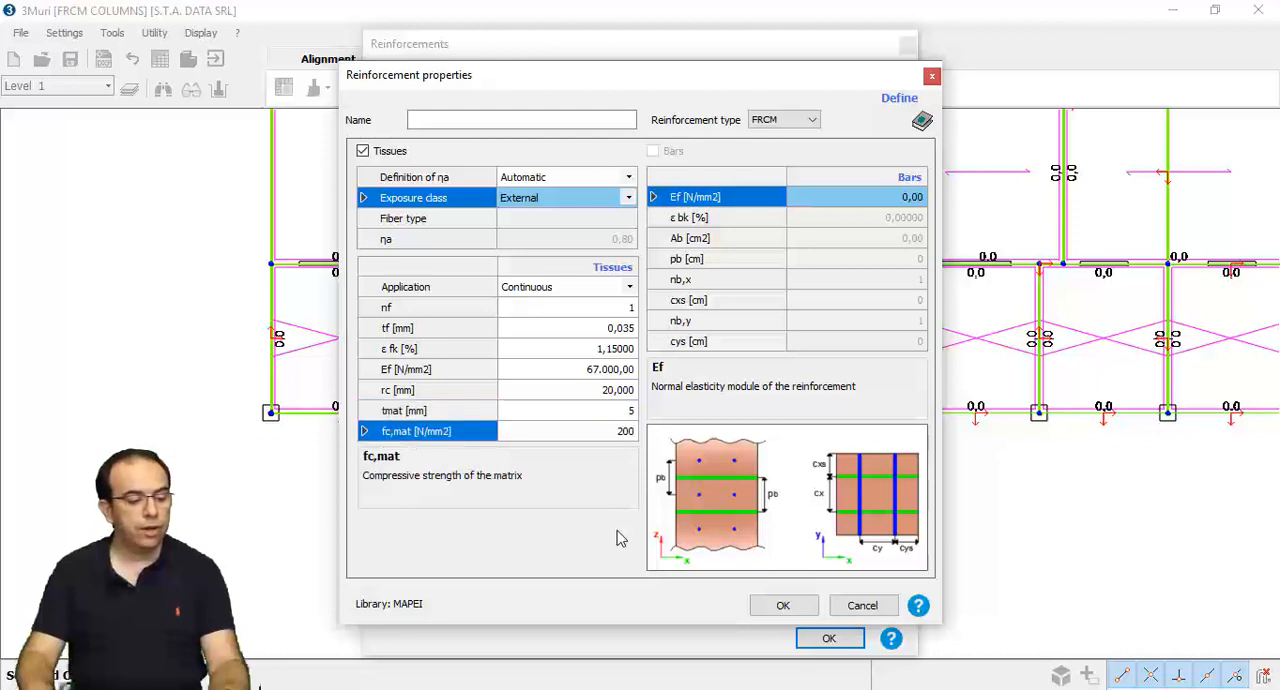
- Name the reinforcement "Reinf columns" and save its definition
click(506, 122)
text(Reinf columns)
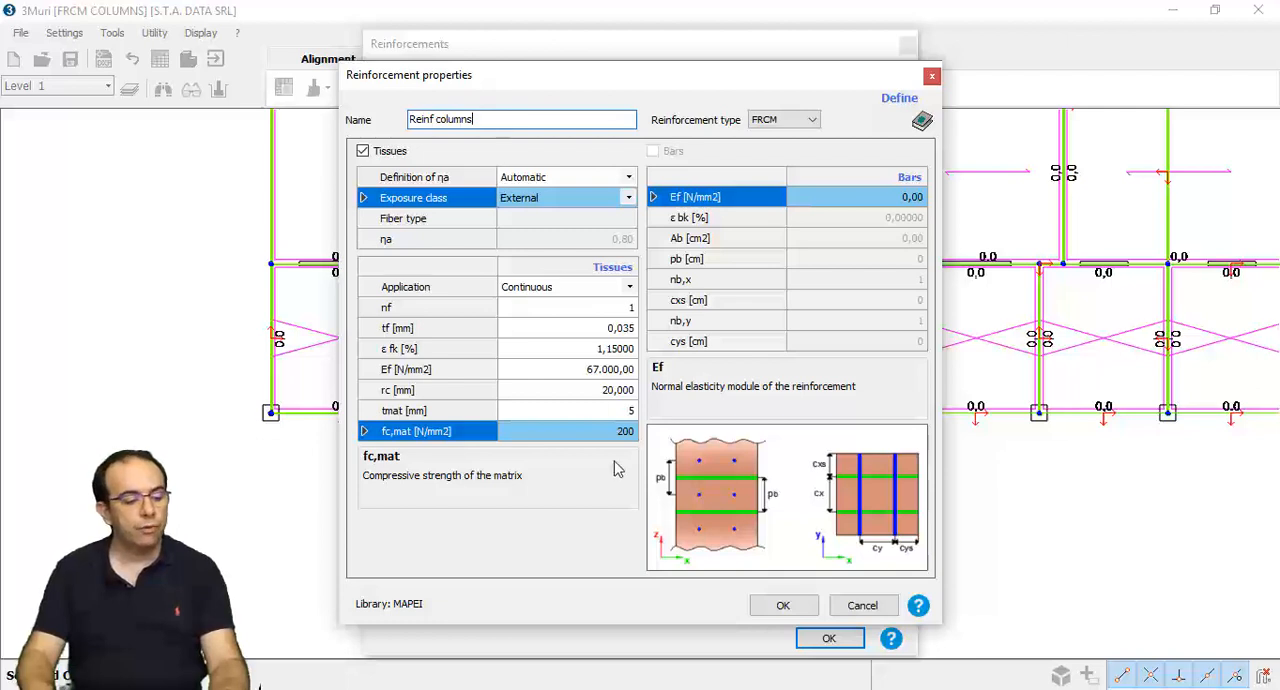
click(775, 606)
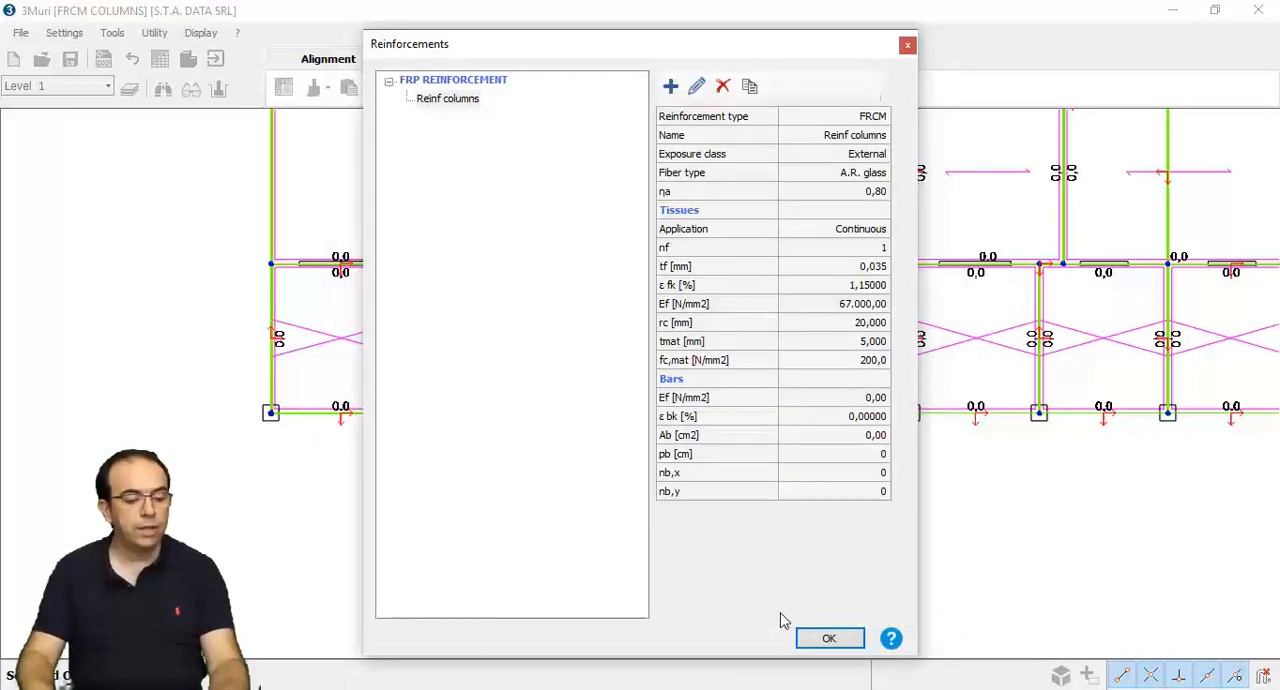
- Assign the Reinf columns reinforcement to the edited masonry column and accept its properties
click(823, 636)
click(744, 497)
click(736, 509)
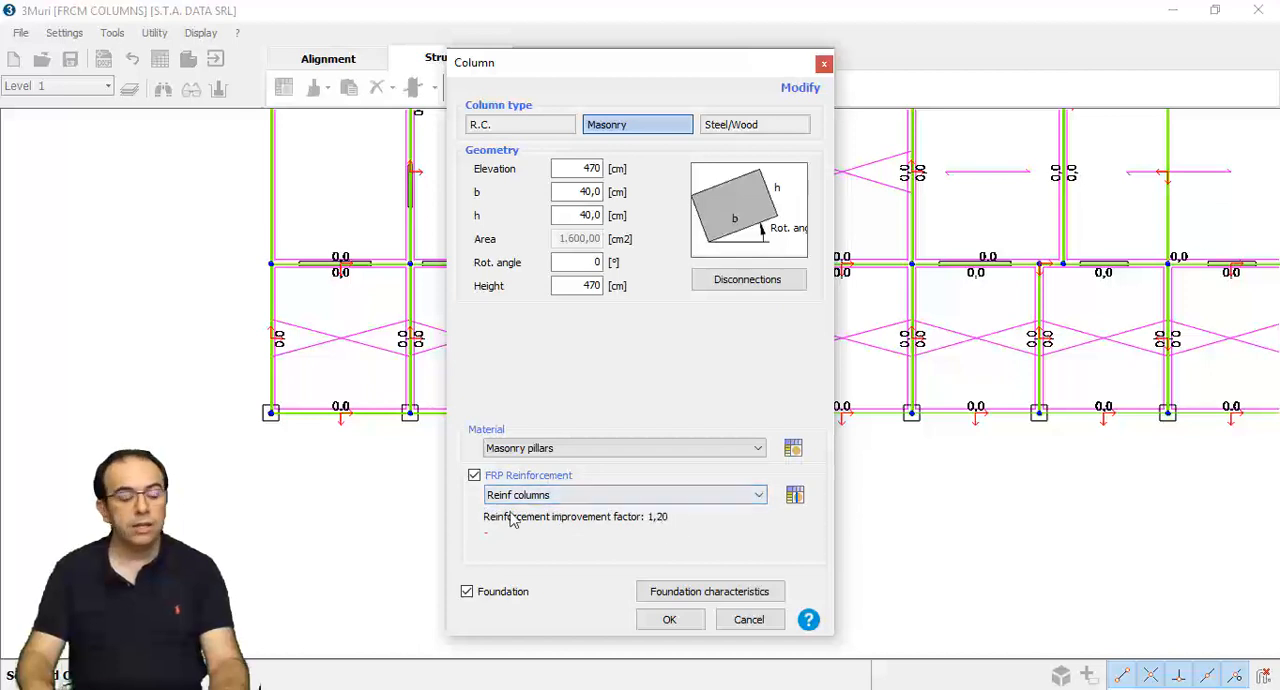
click(683, 627)
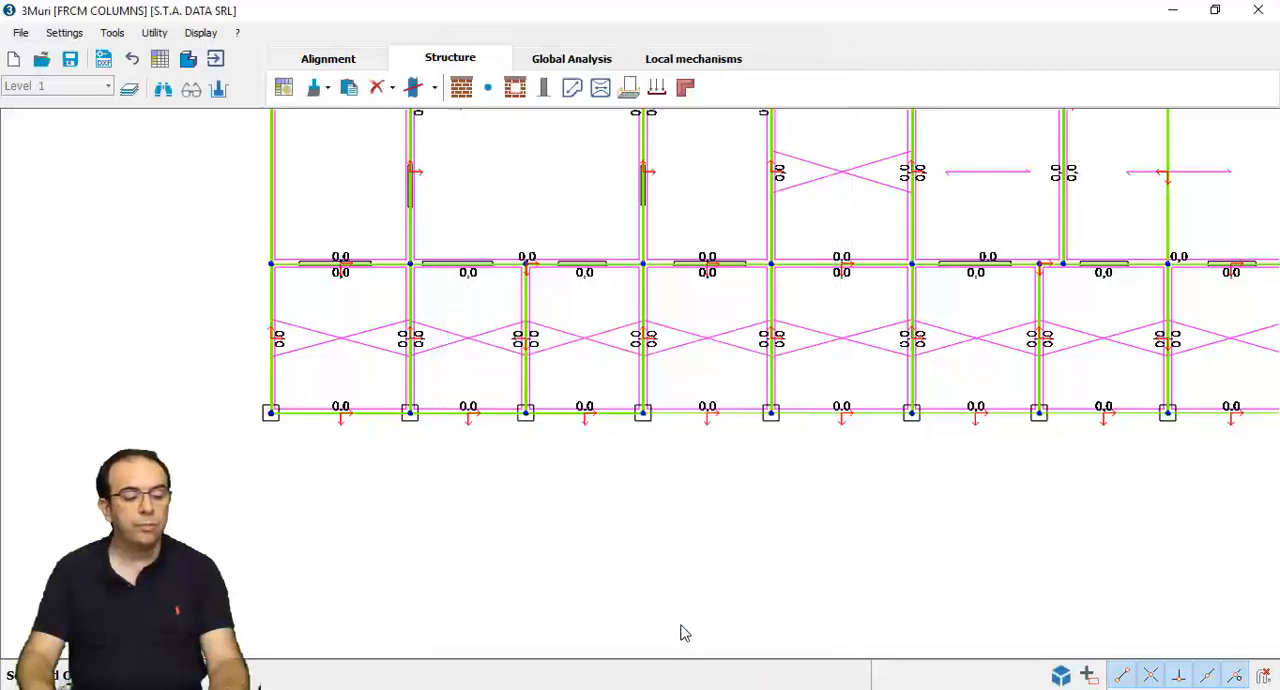
- Copy the lower-left corner column's properties and apply them to all columns along the plan's lower edge
click(326, 88)
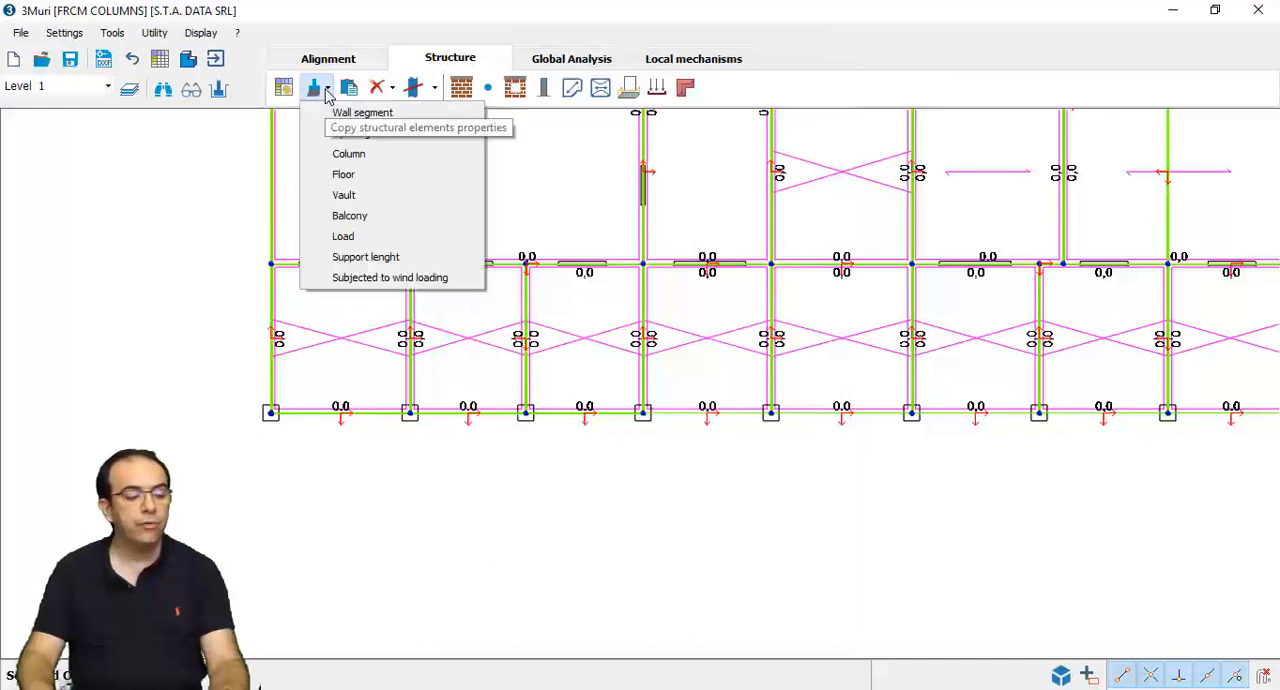
click(338, 155)
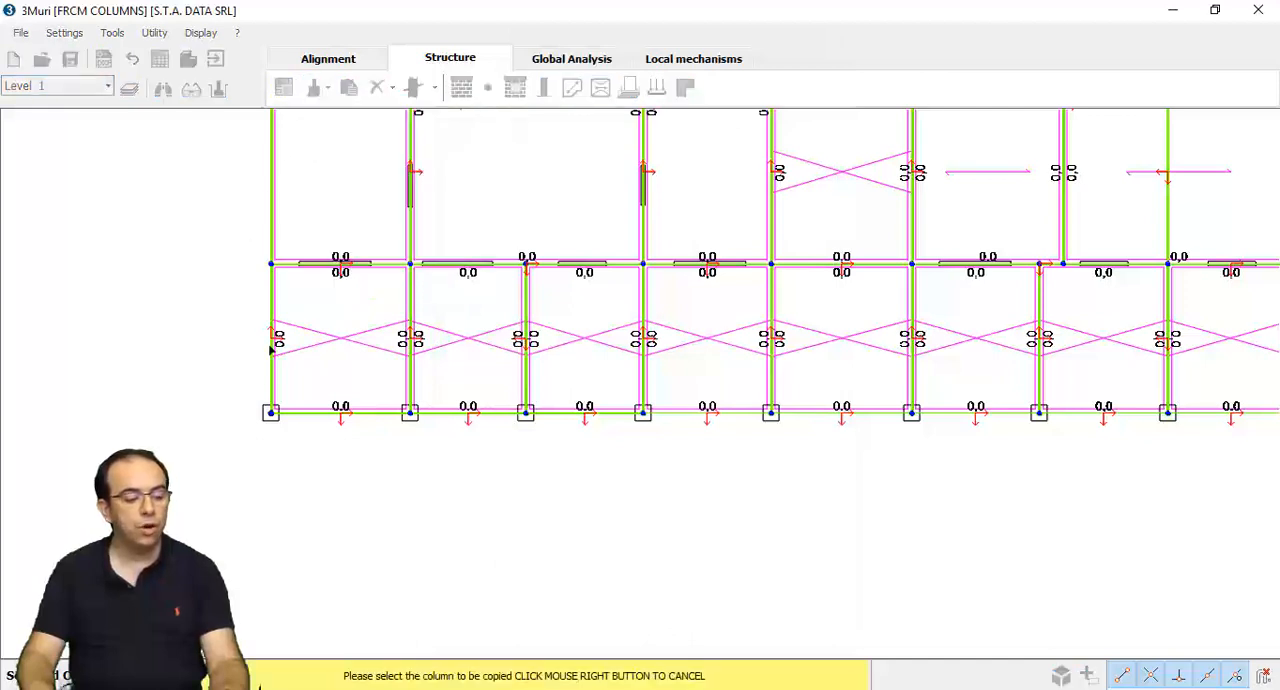
click(268, 412)
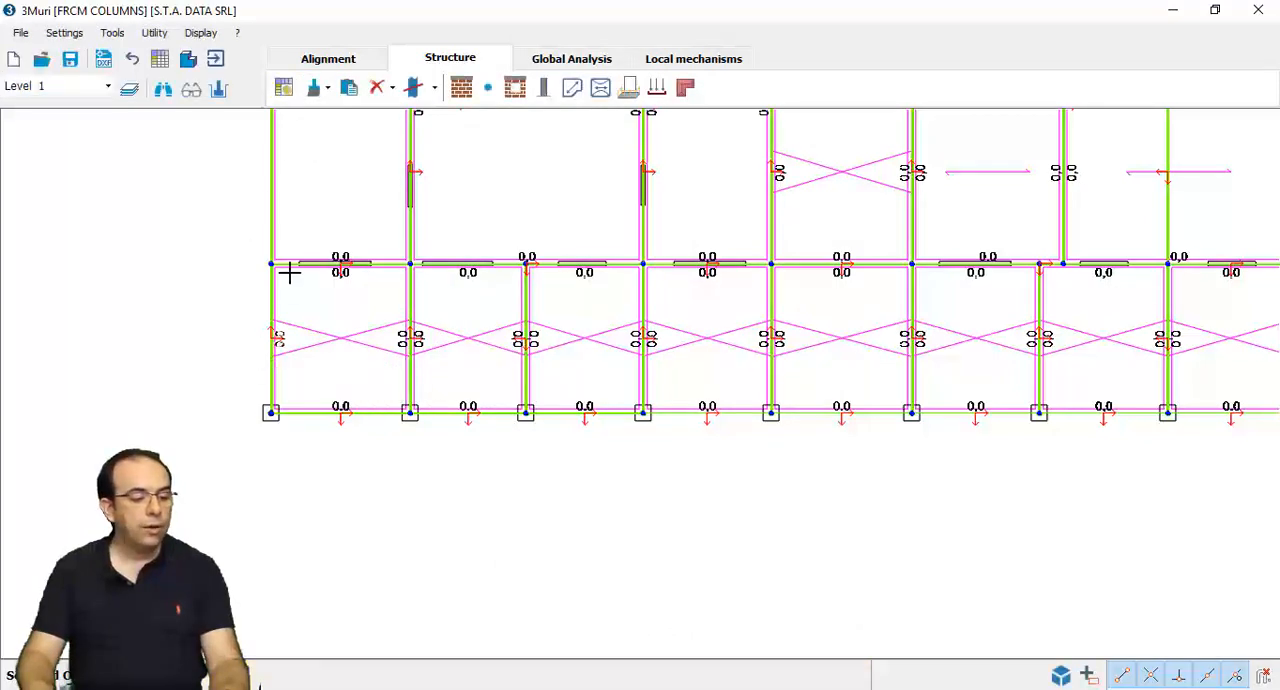
click(355, 92)
scroll(343, 289, down, 4)
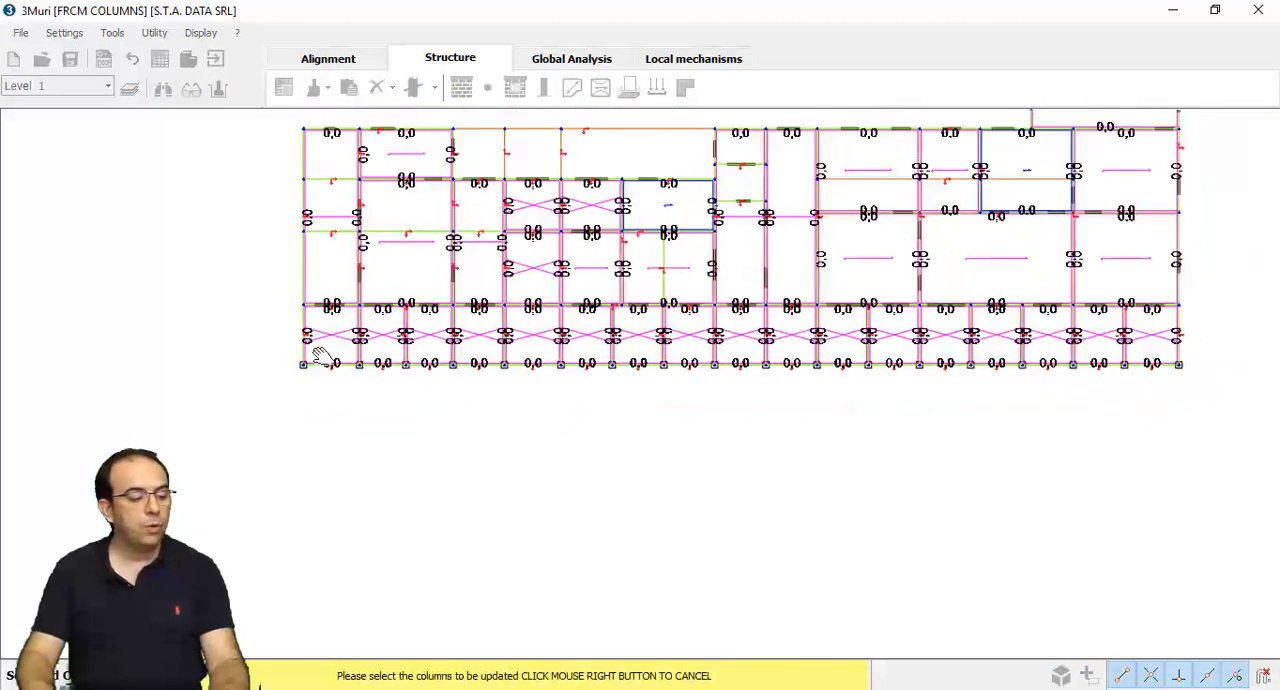
middle_drag(318, 355, 326, 413)
drag(326, 413, 1184, 455)
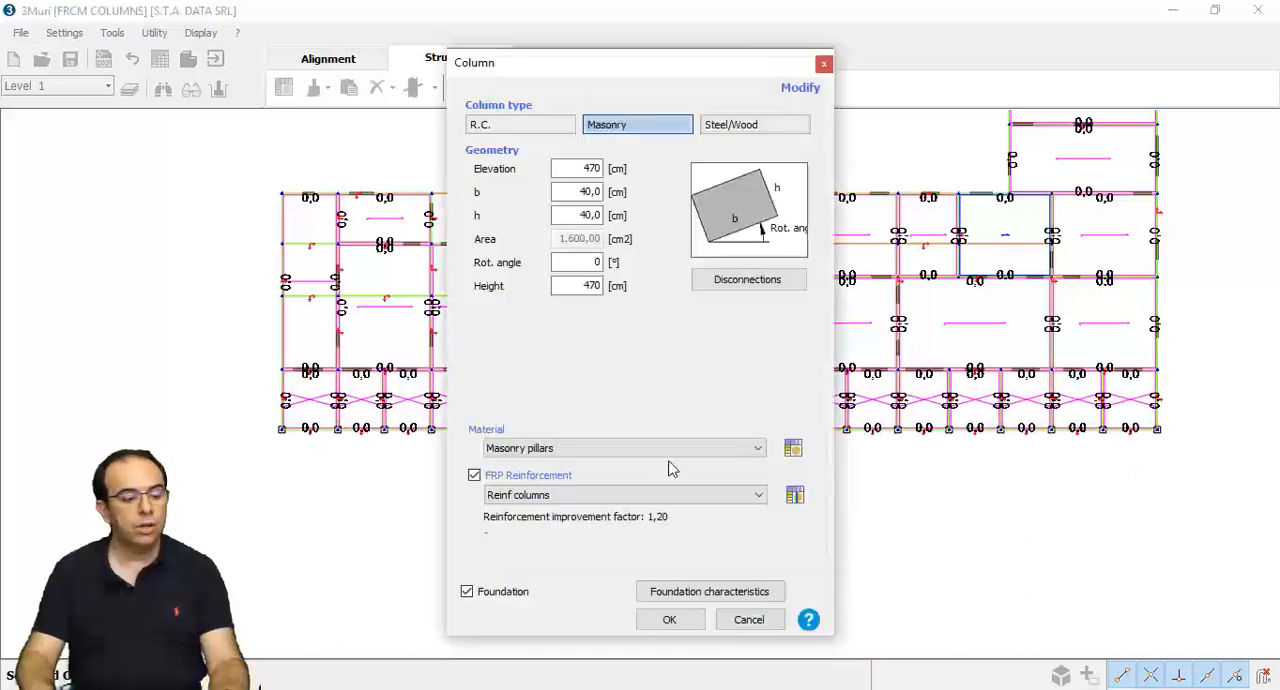
click(667, 620)
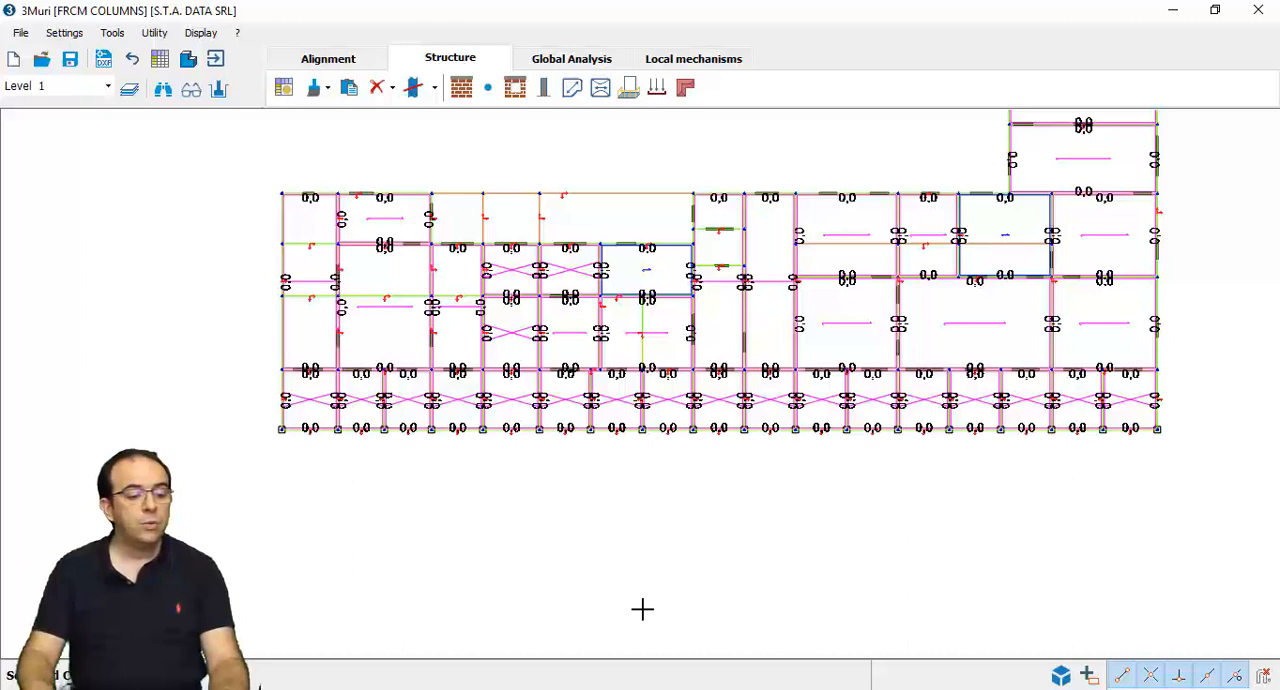
- Go to the global analysis and switch to the FRCM COLUMNS REINF model showing Wall 2
click(556, 64)
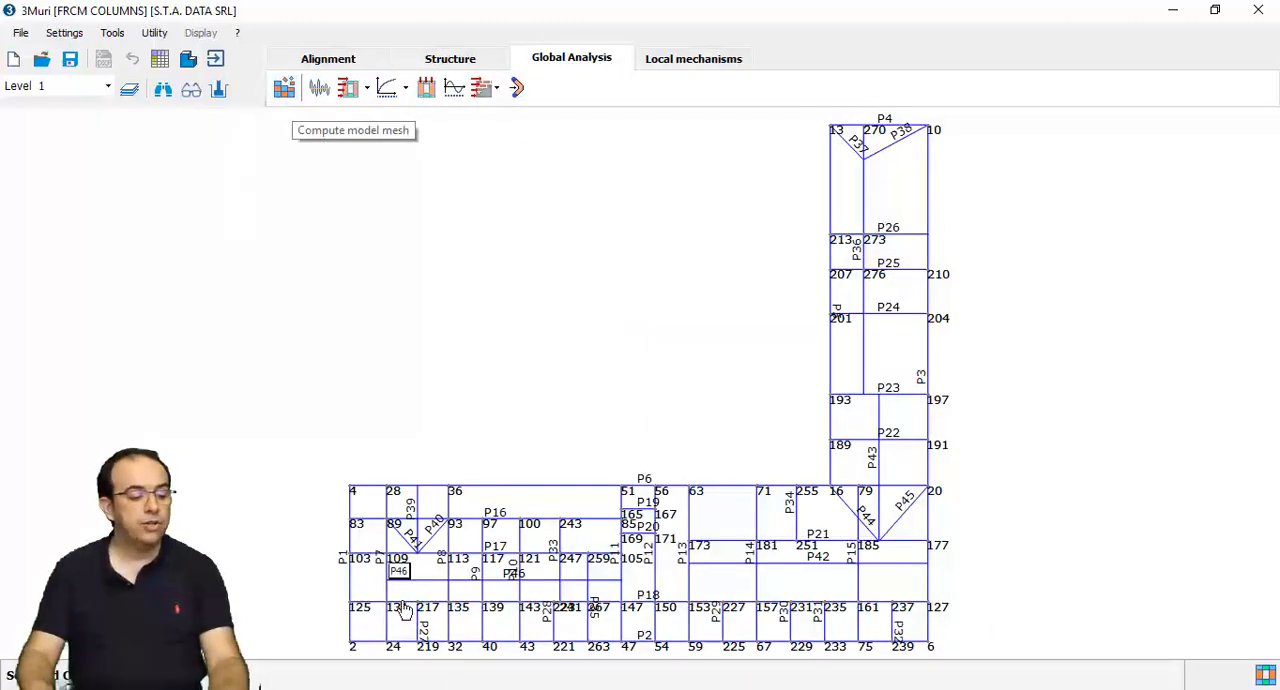
click(507, 688)
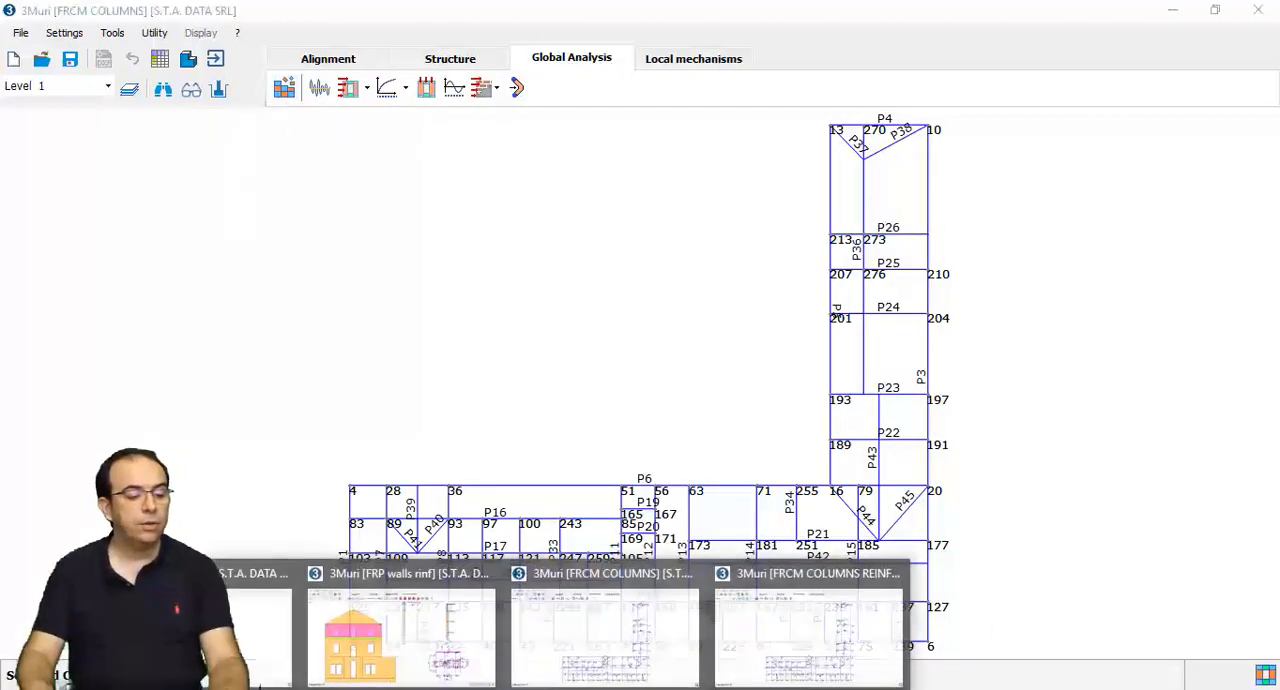
click(805, 635)
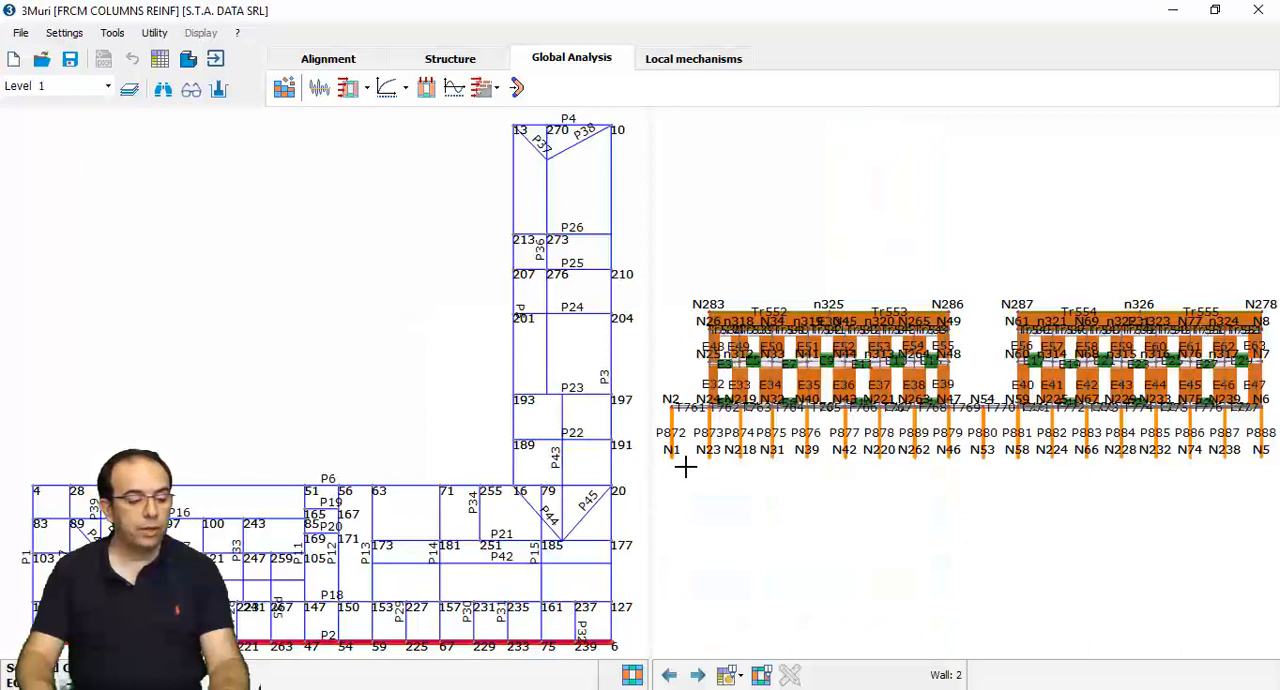
mouse_move(704, 431)
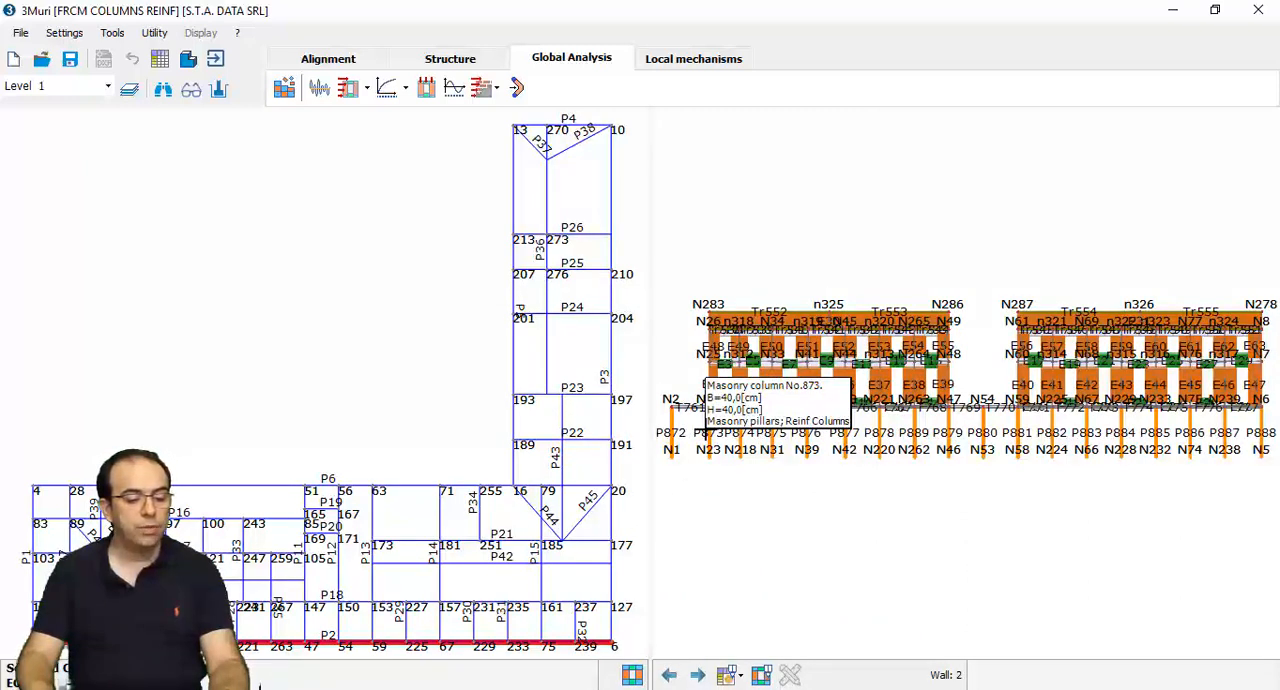
- Review the reinforced model's verification table and display the details of analysis 12, +X static forces with -244,45 cm eccentricity
click(405, 89)
click(405, 89)
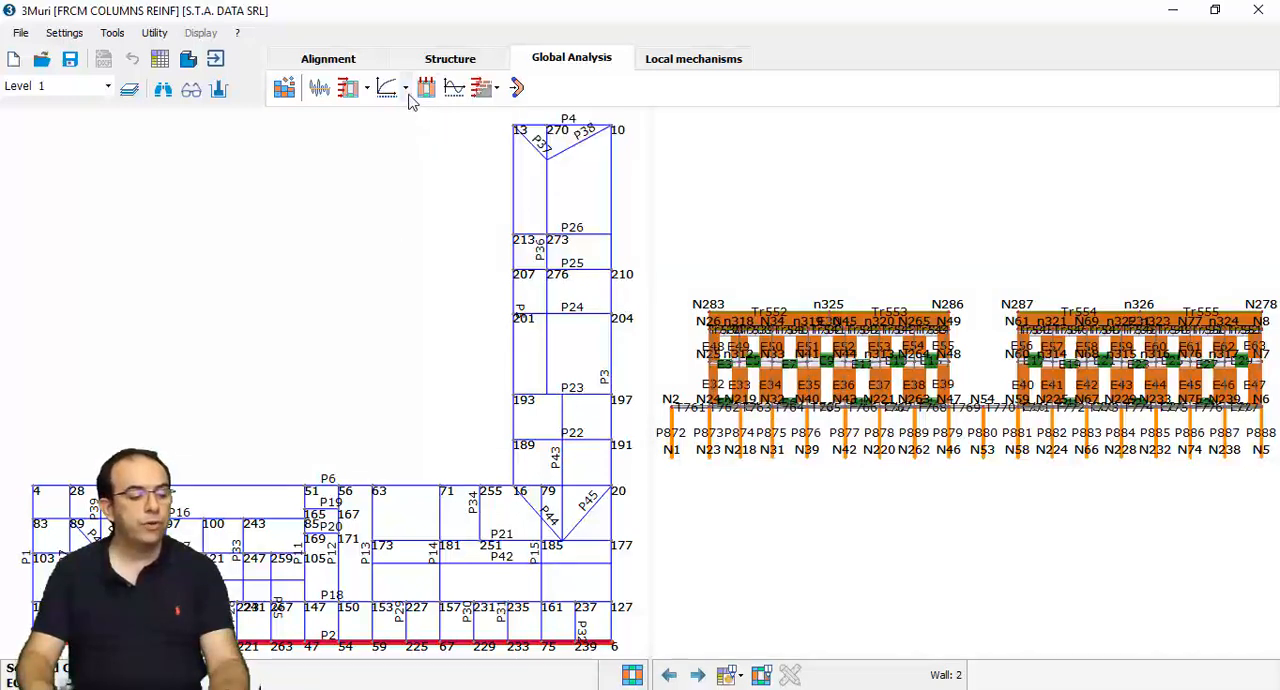
click(407, 90)
click(416, 115)
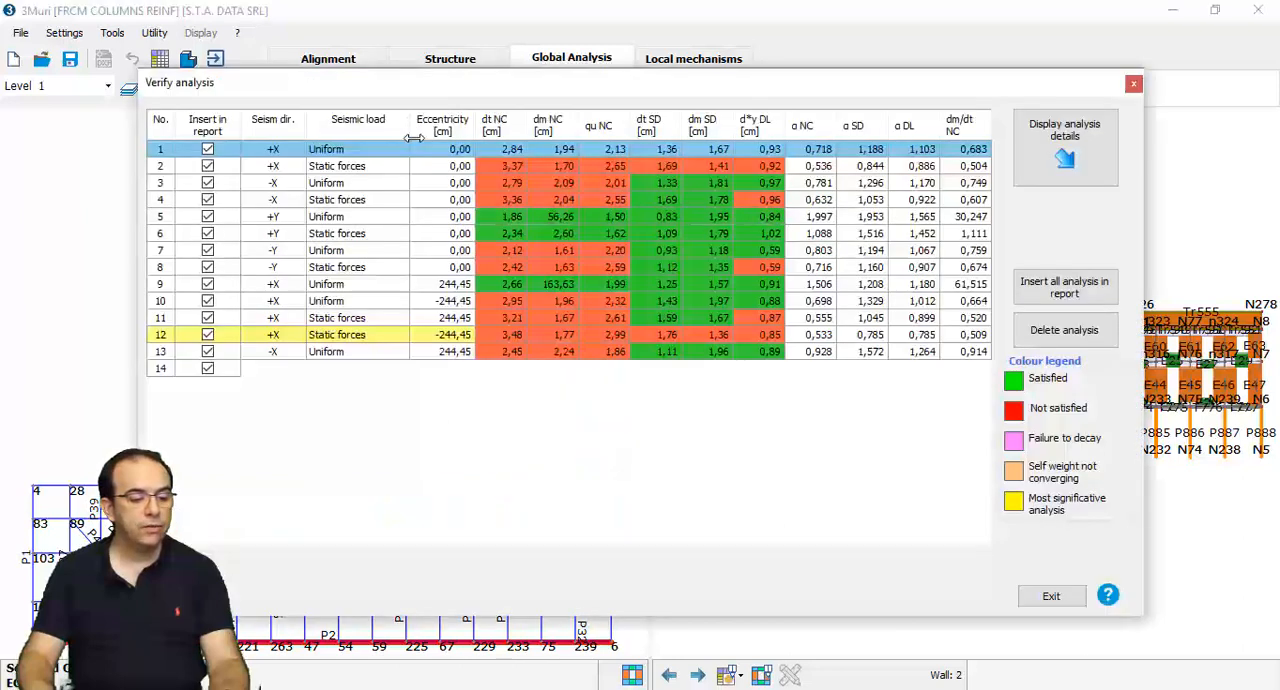
click(418, 338)
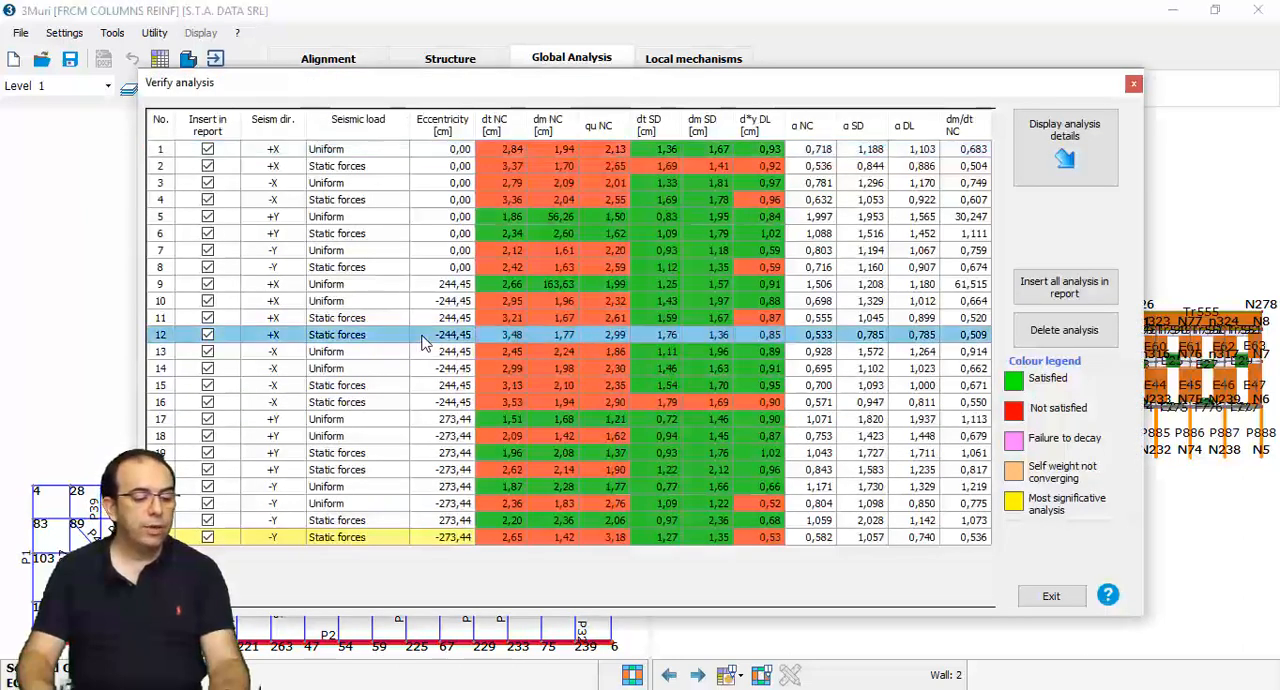
click(1064, 150)
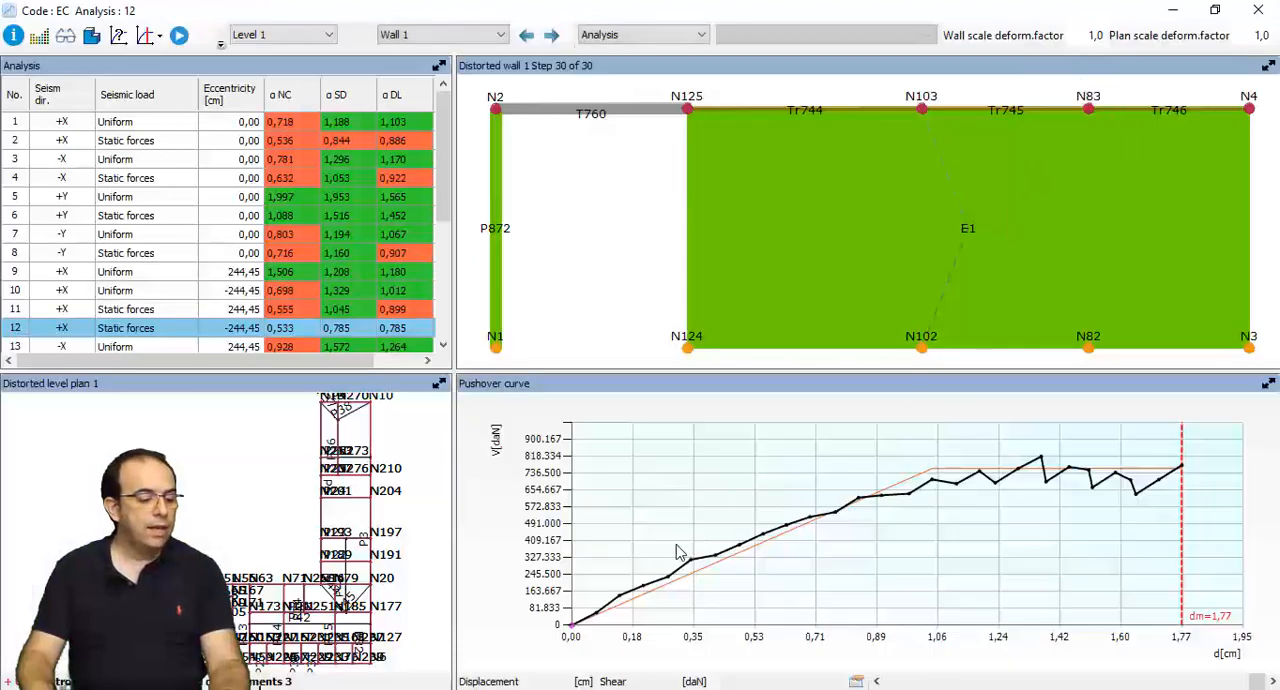
- Display Wall 2 in the analysis 12 results by selecting it in the distorted level plan
middle_drag(304, 554, 301, 457)
scroll(349, 605, up, 4)
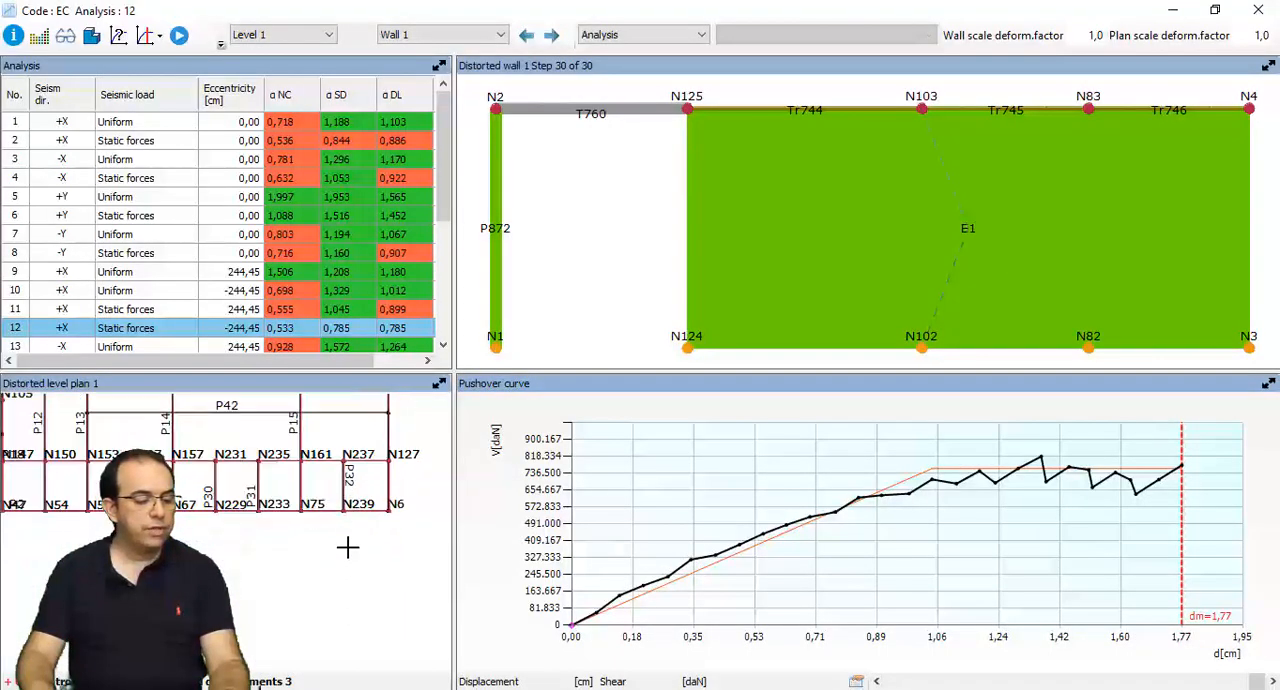
click(371, 511)
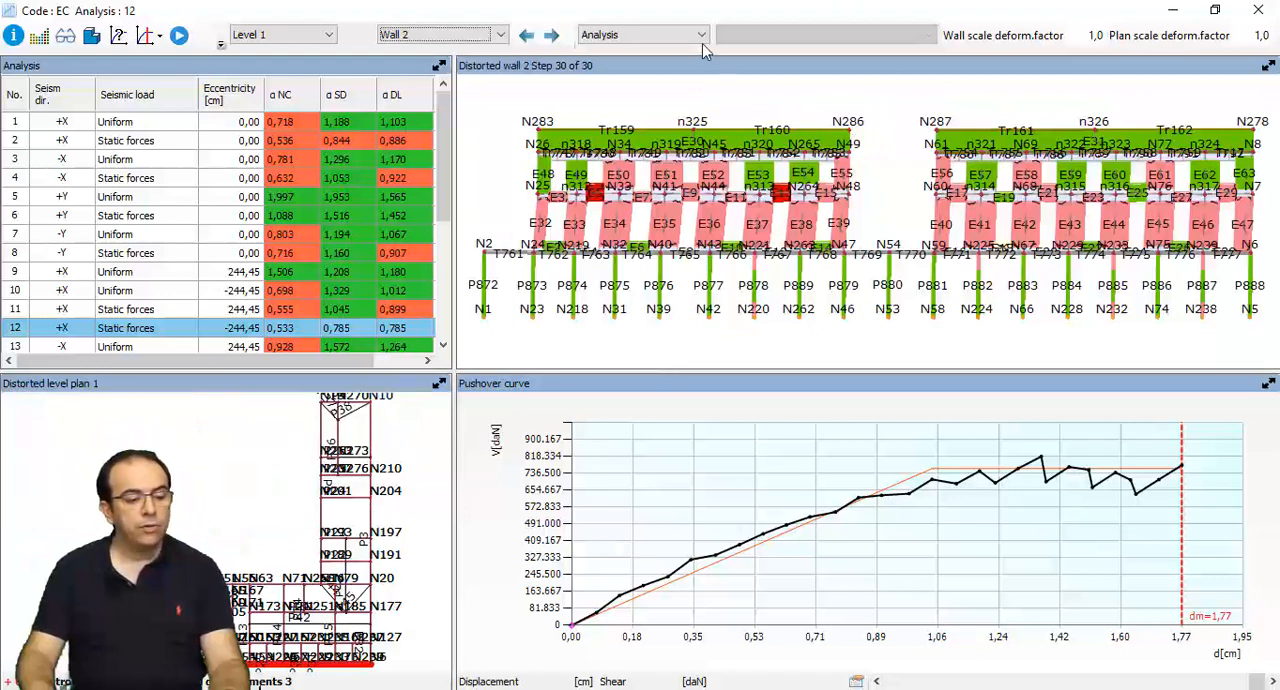
- List the column forces for Wall 2 and examine them at step 16 of the pushover curve
click(701, 38)
click(612, 51)
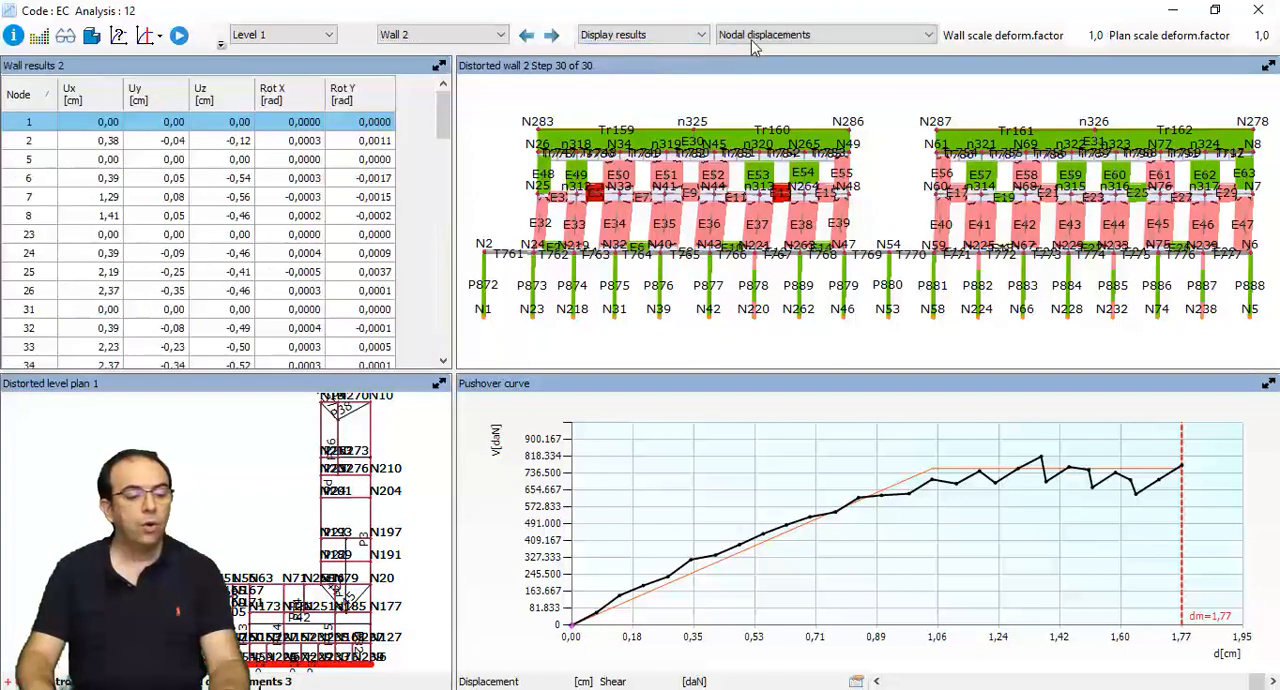
click(783, 36)
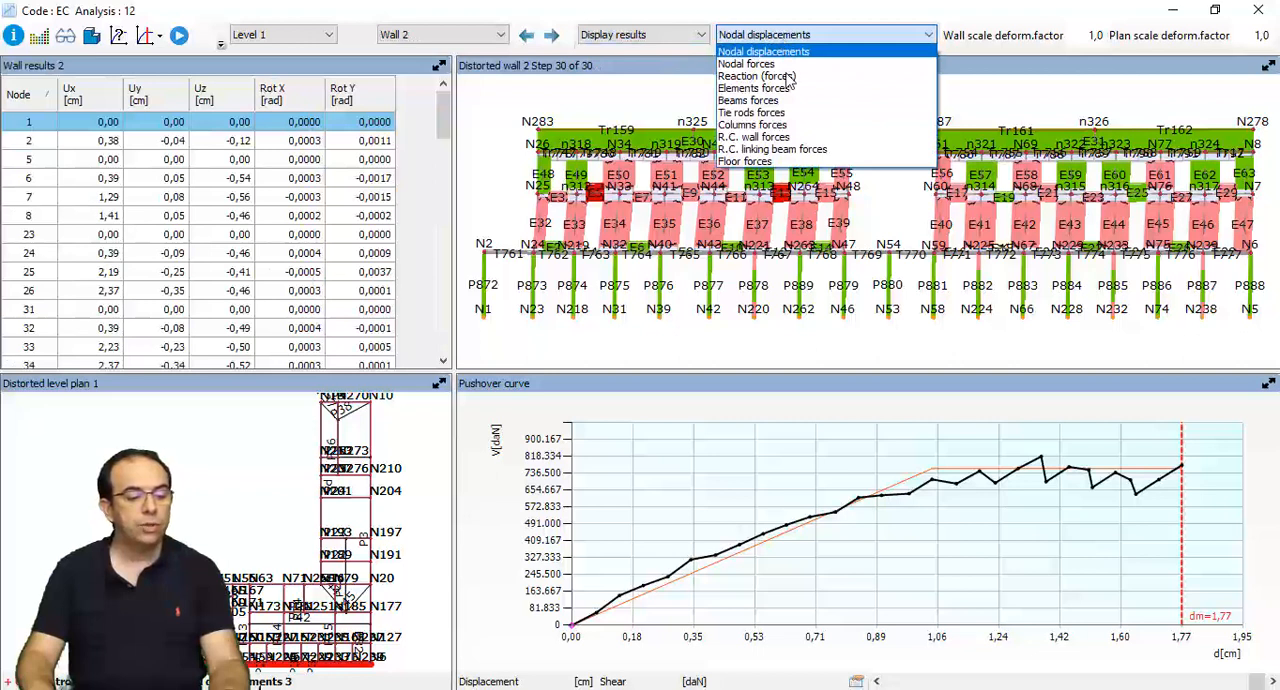
click(790, 124)
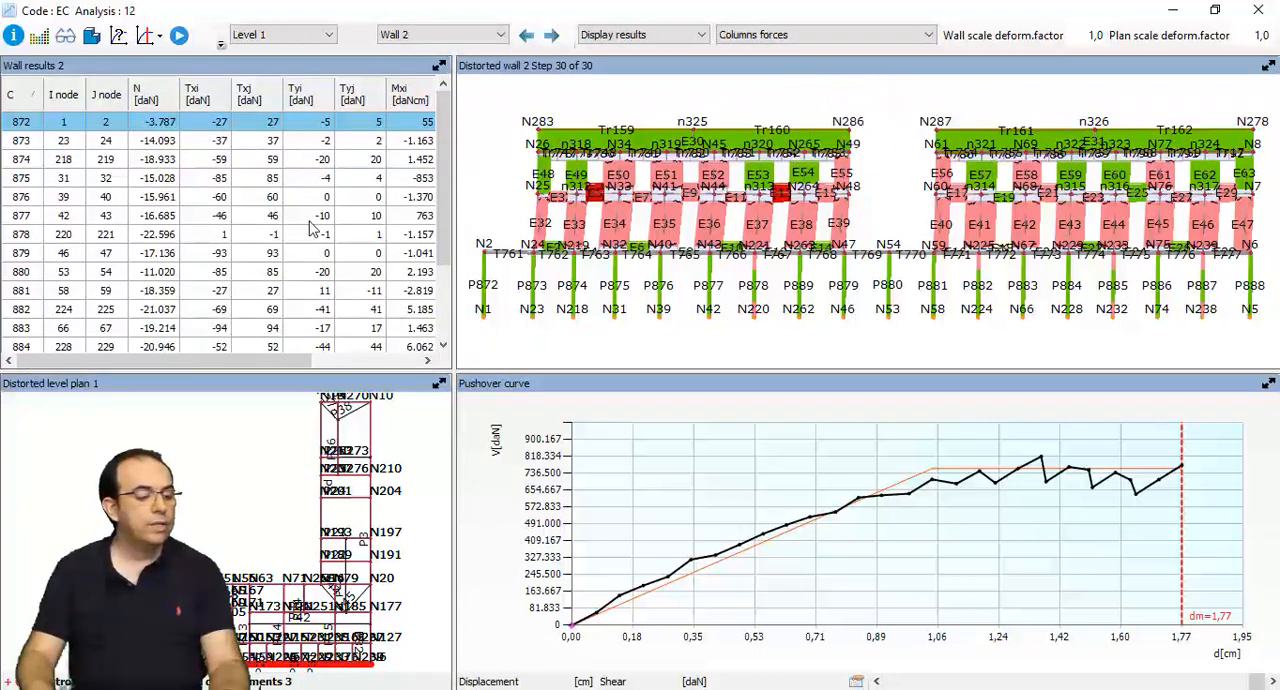
scroll(313, 228, down, 2)
click(952, 482)
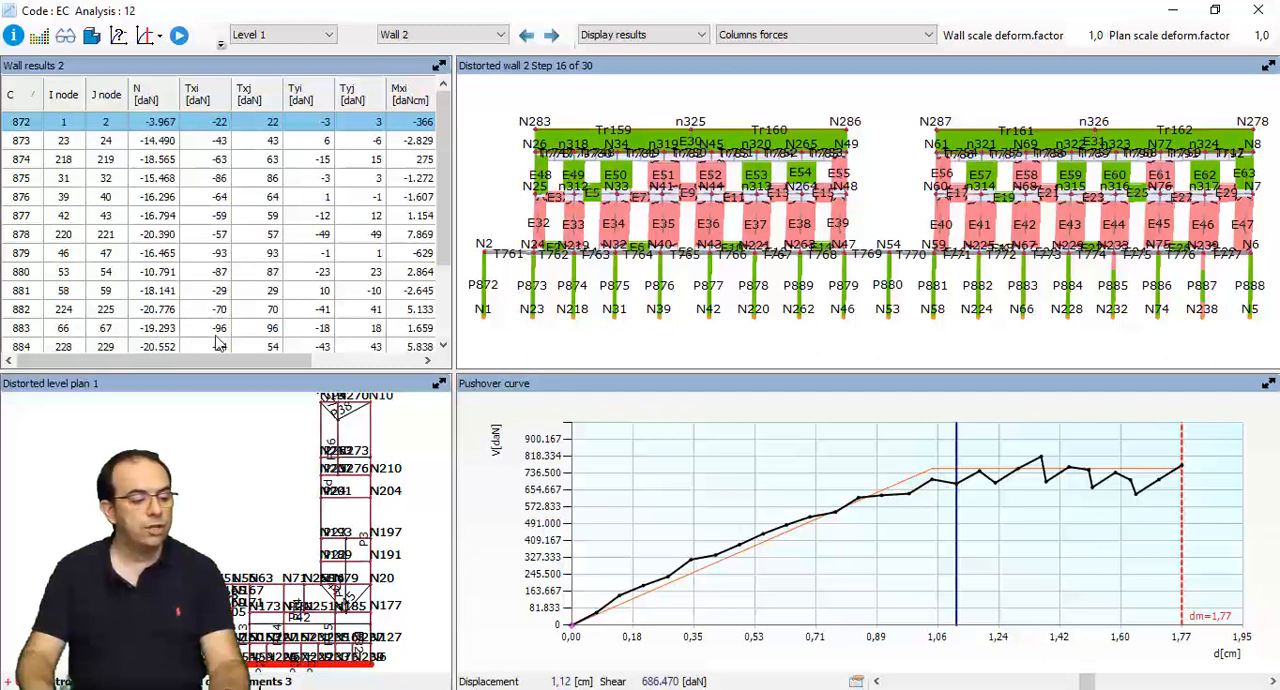
- Examine the Wall 2 column forces at step 24 and the following drop of the pushover curve, and close the results
click(1046, 480)
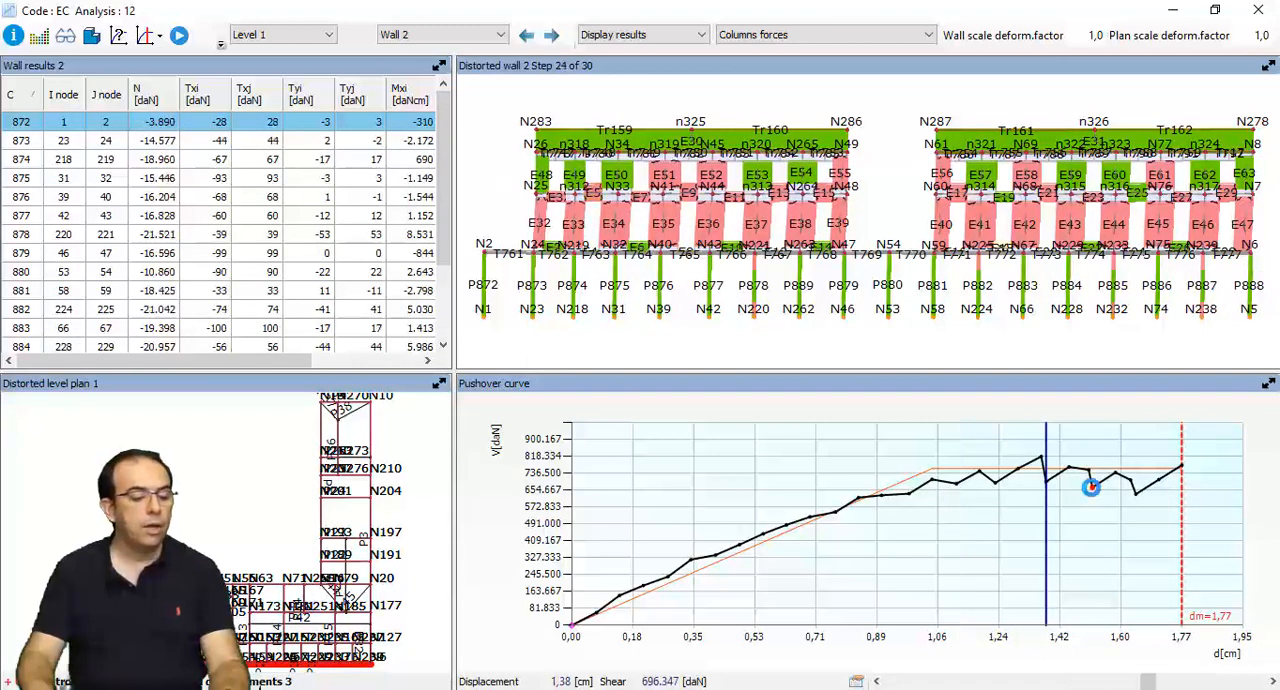
click(1090, 487)
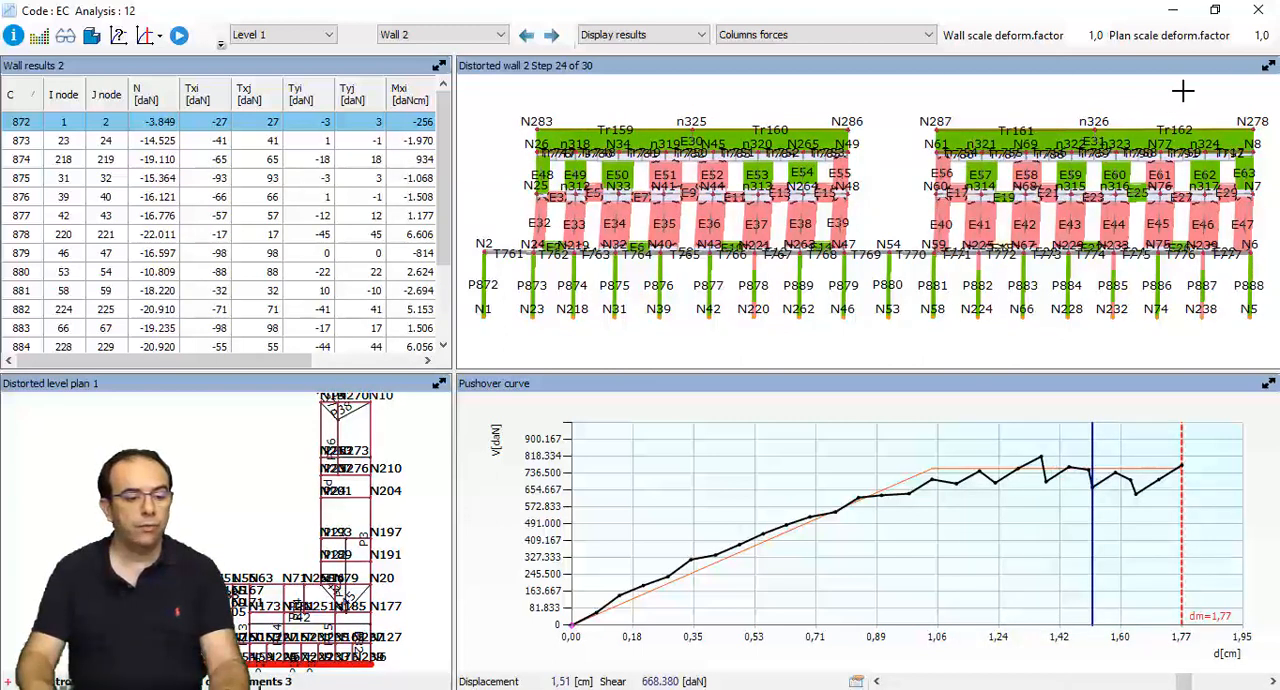
click(1259, 11)
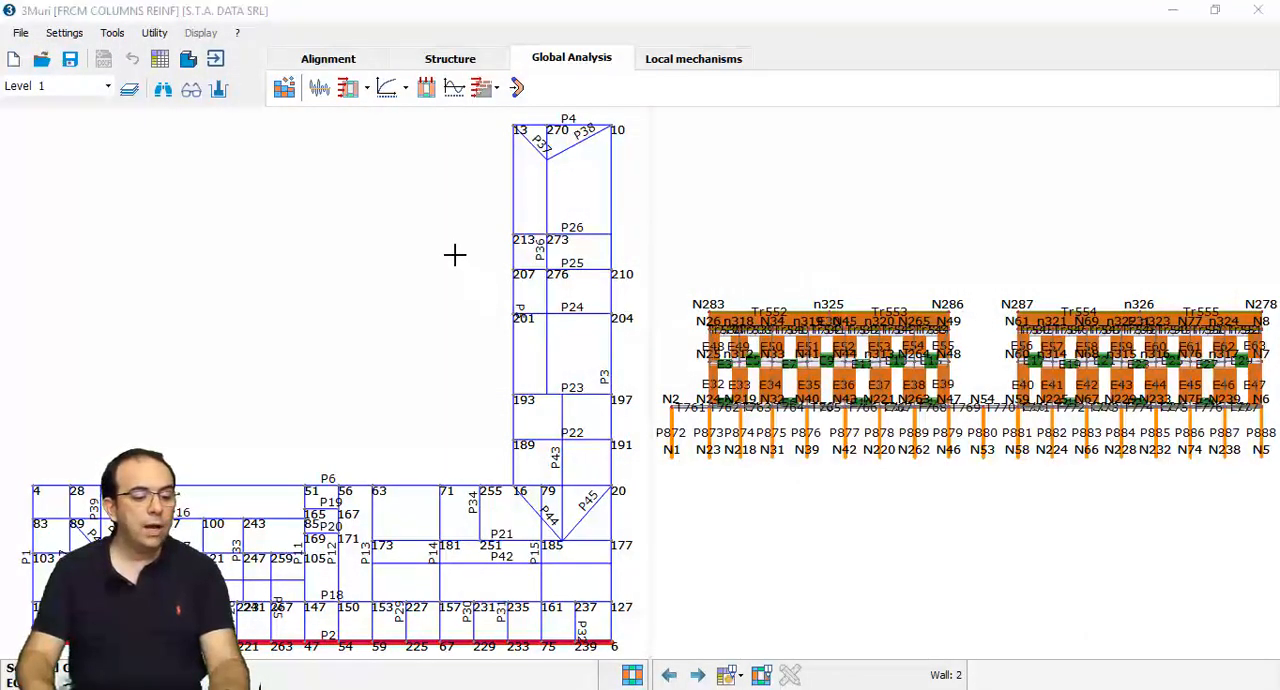
- Return to the structure definition and open the stiffening frames of barrel vault 22 on Level 1
click(412, 62)
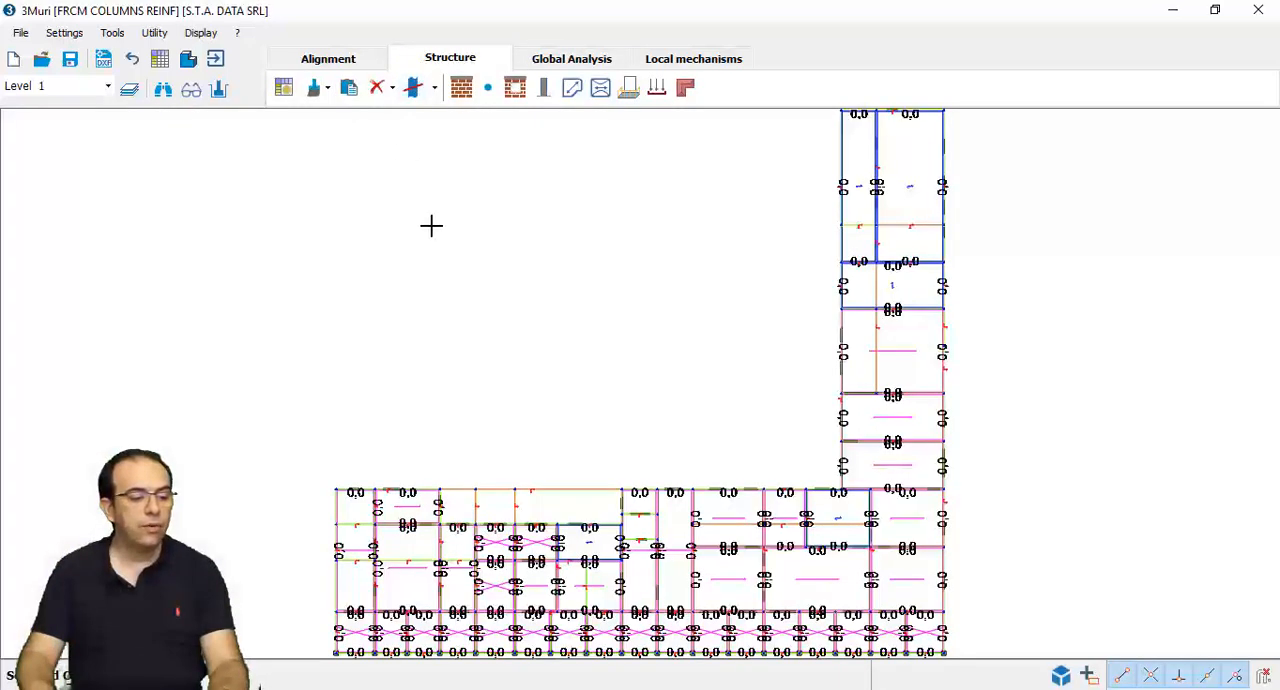
middle_drag(624, 412, 574, 343)
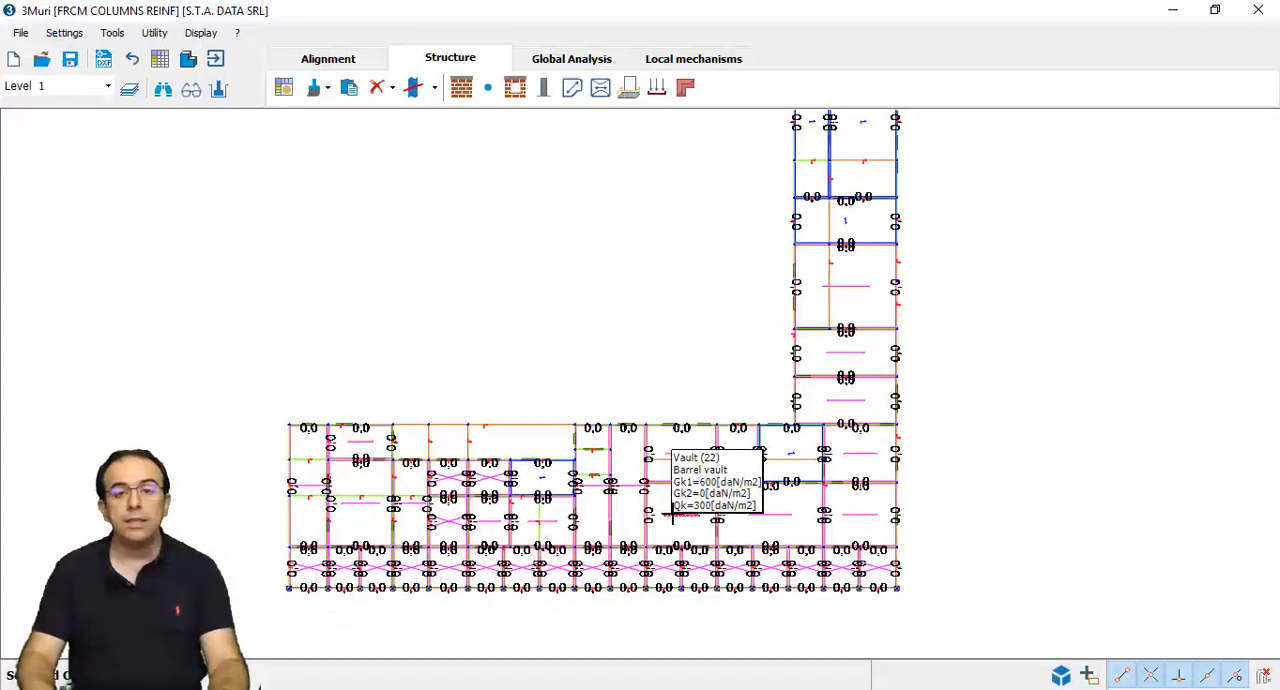
right_click(672, 514)
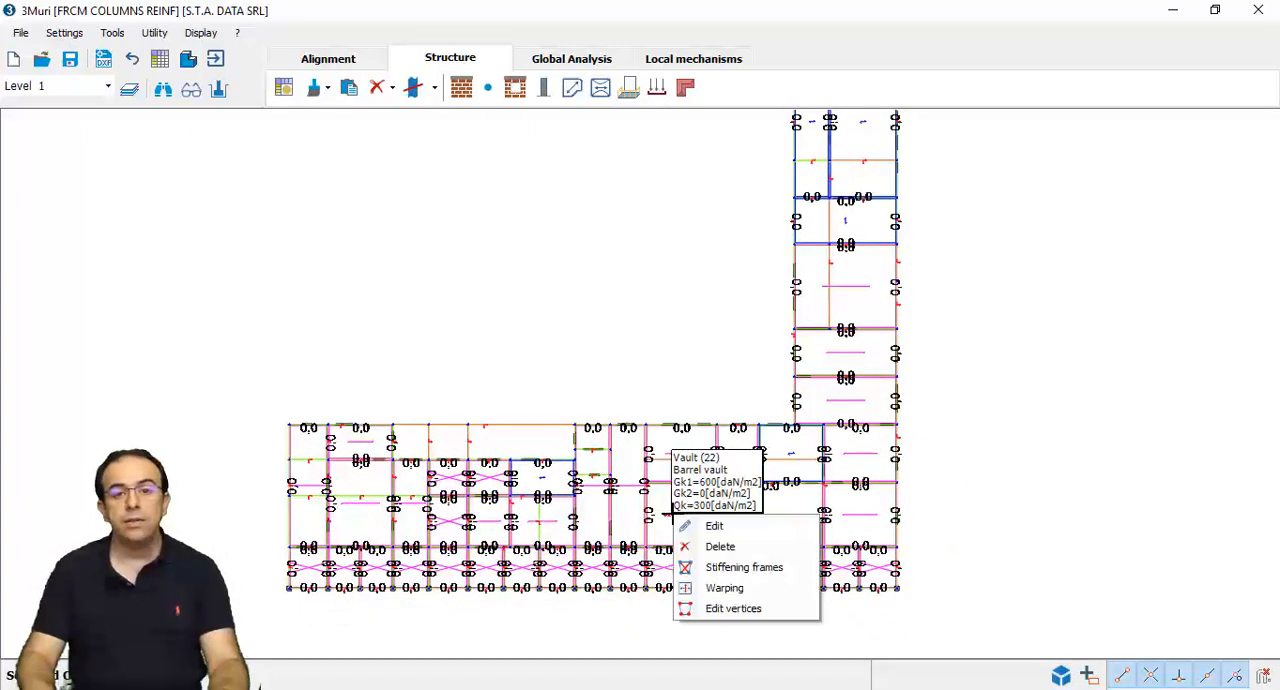
click(741, 567)
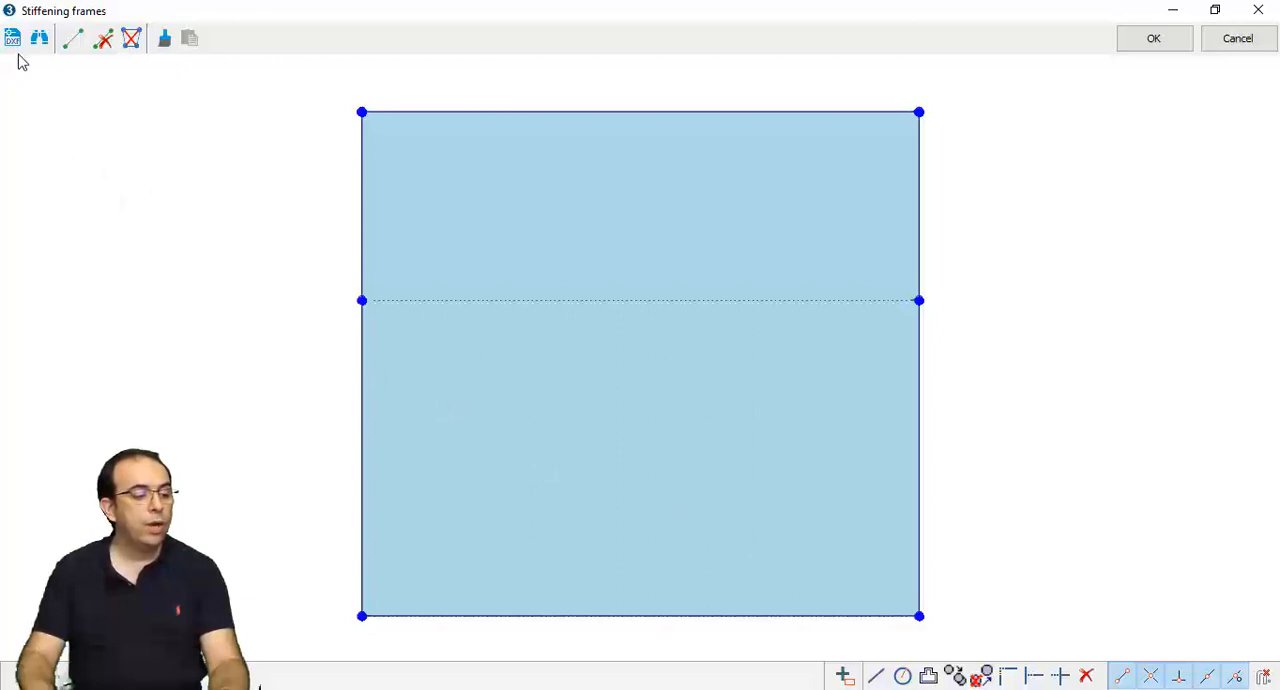
- Insert two crossing reinforcement elements along the vault's diagonals, joining its opposite corners
click(71, 46)
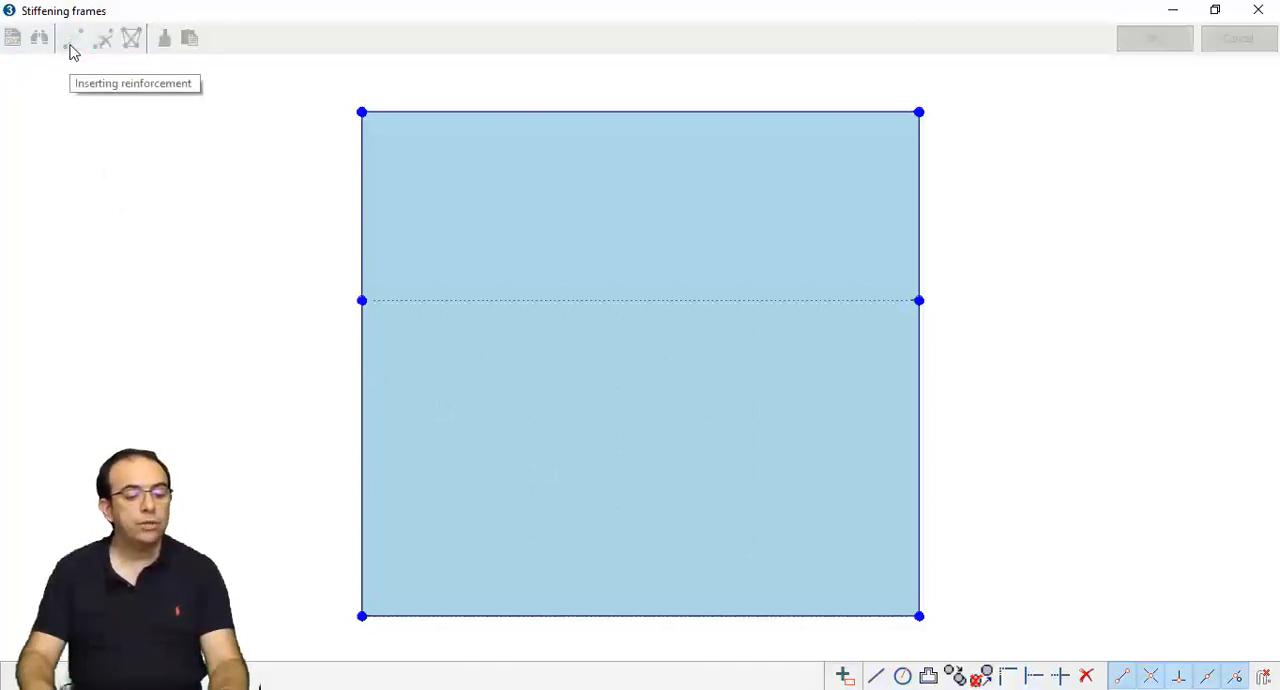
click(362, 112)
click(919, 616)
click(919, 614)
right_click(838, 463)
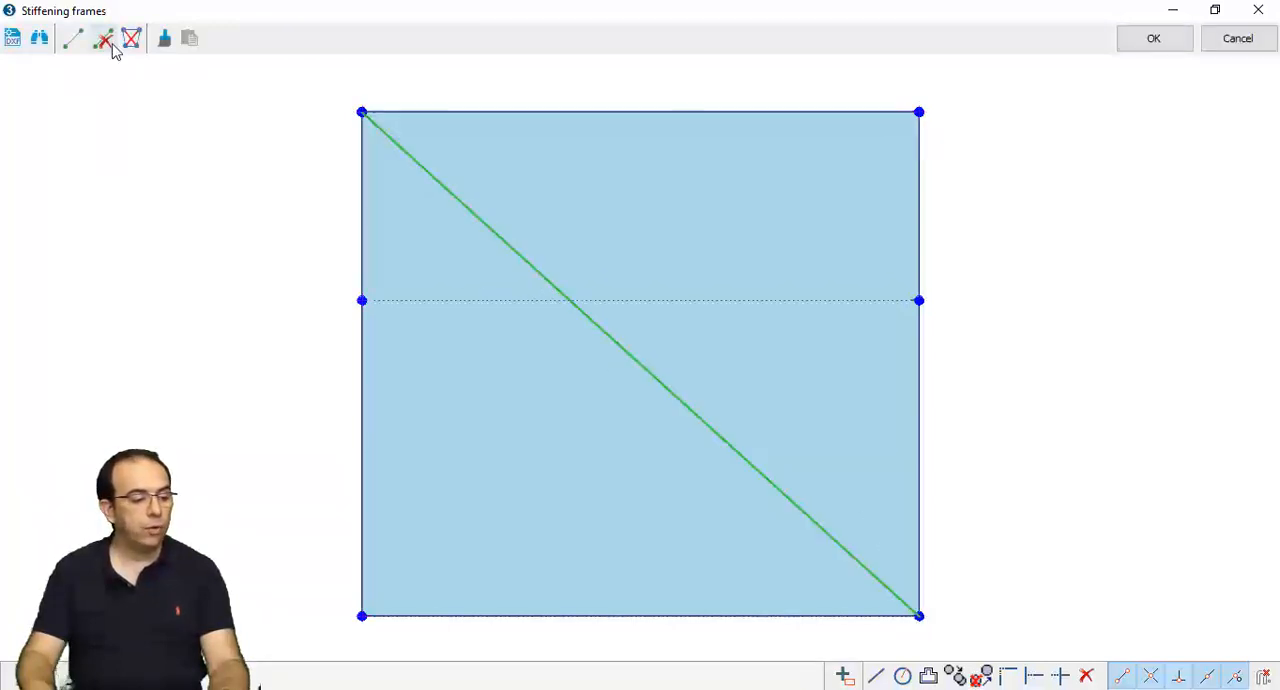
click(72, 40)
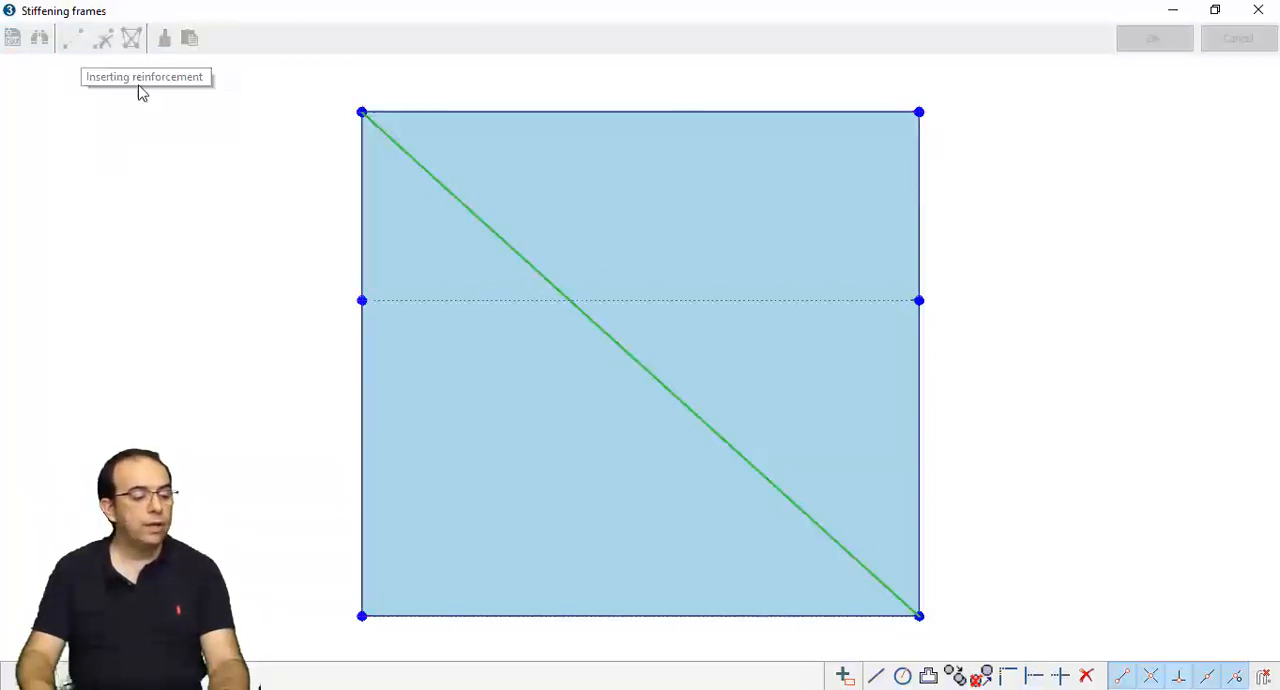
click(919, 112)
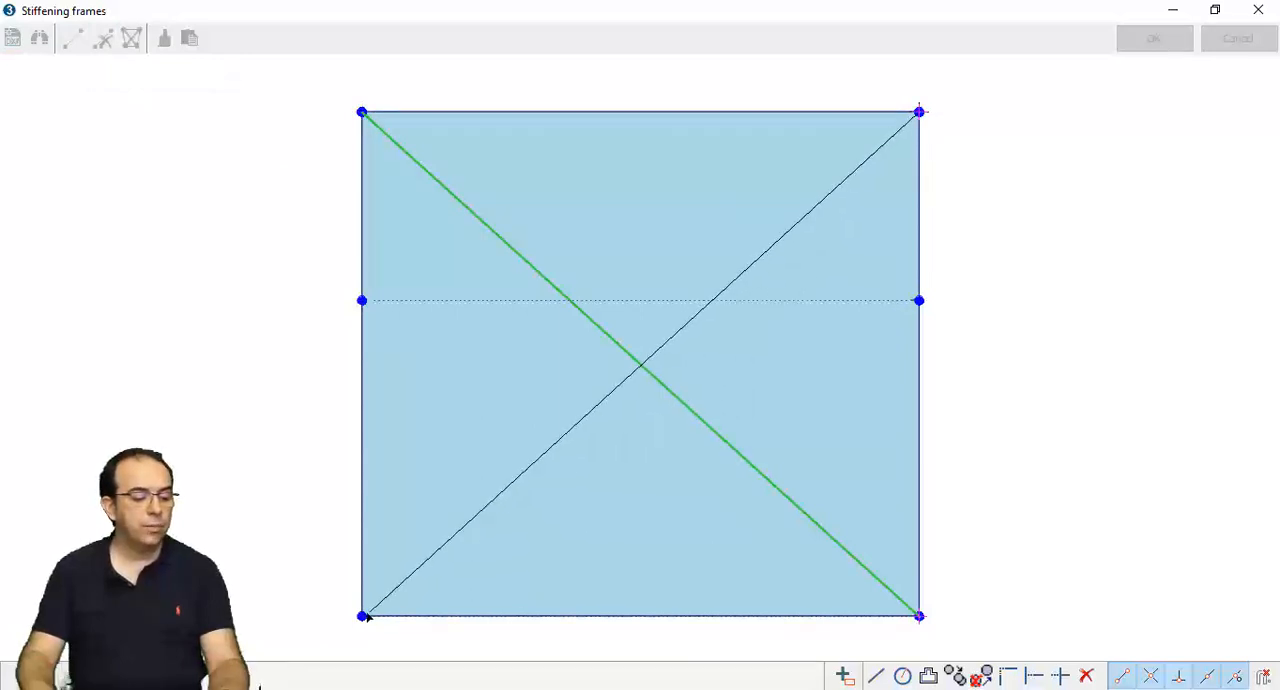
click(362, 616)
right_click(322, 526)
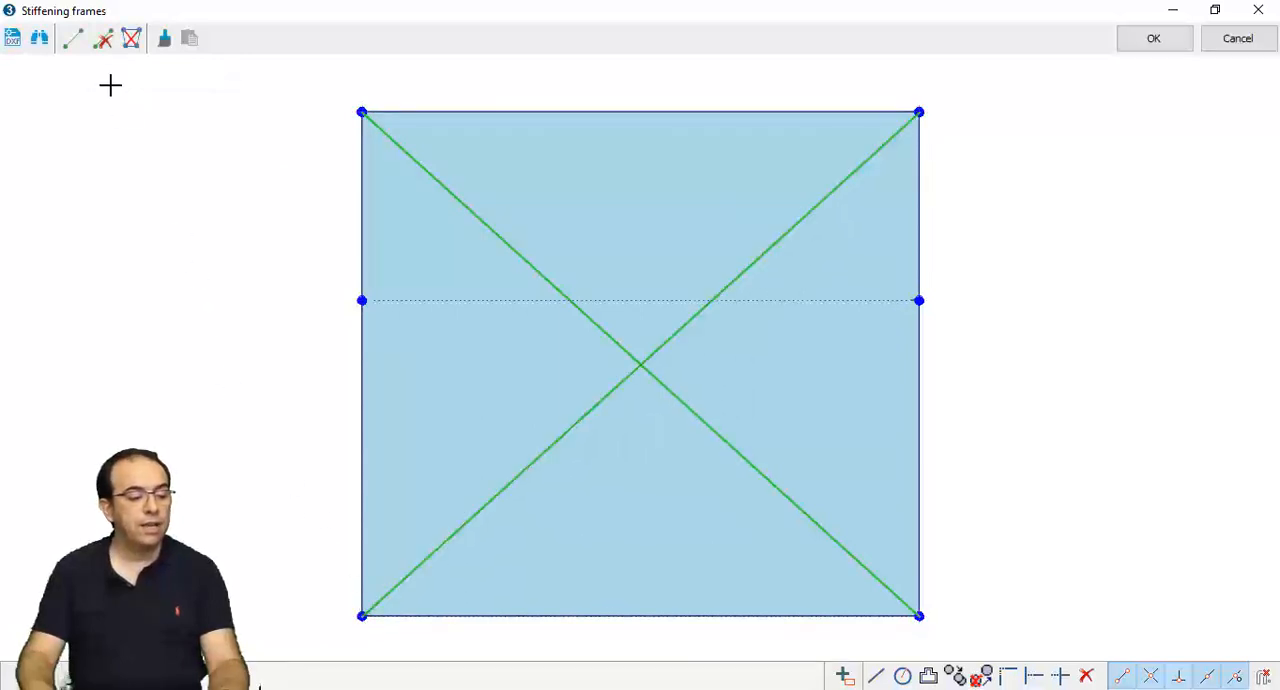
- Define both diagonals as tie rods with a 30 mm diameter and 300 daN pre-stress, and accept the vault's stiffening frame
click(131, 38)
drag(675, 434, 604, 310)
right_click(606, 228)
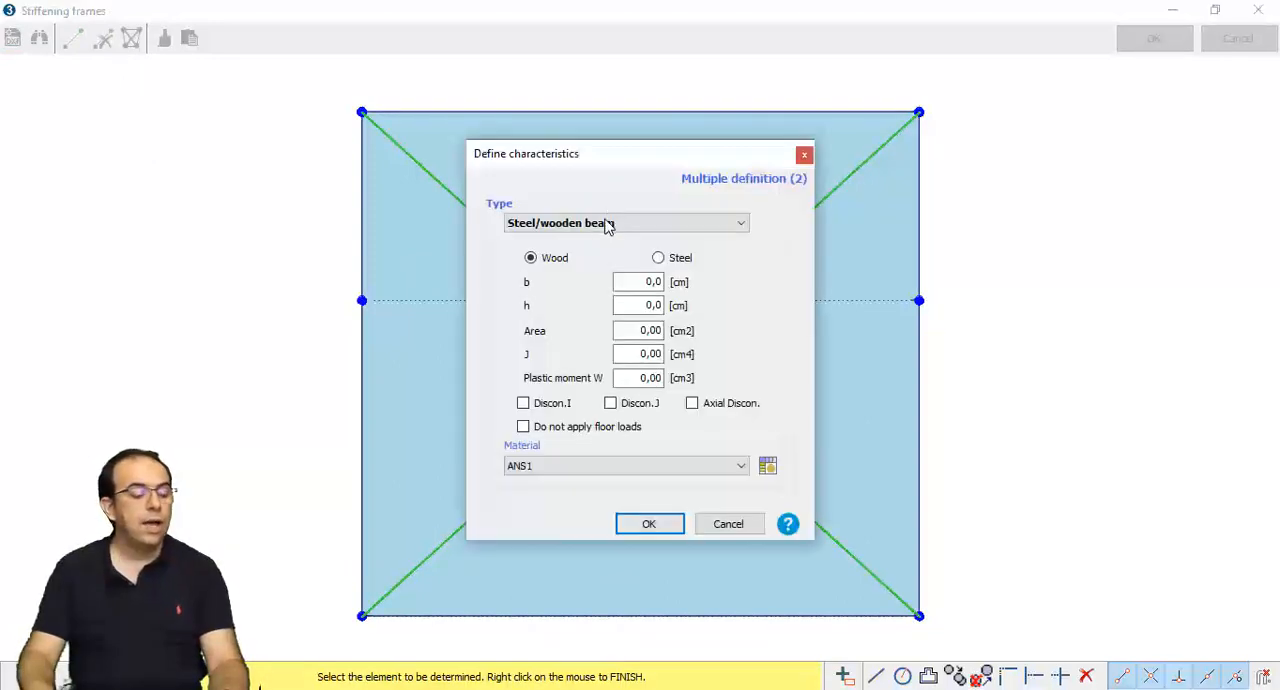
click(670, 223)
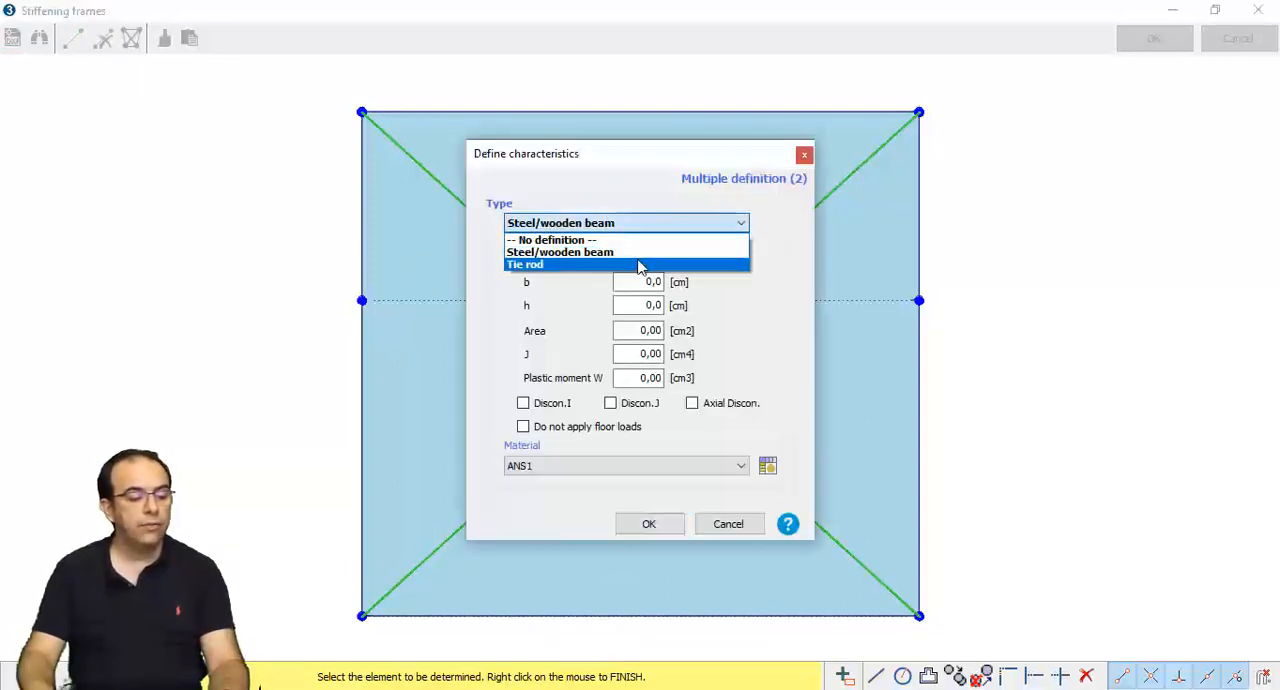
click(640, 264)
drag(639, 264, 687, 263)
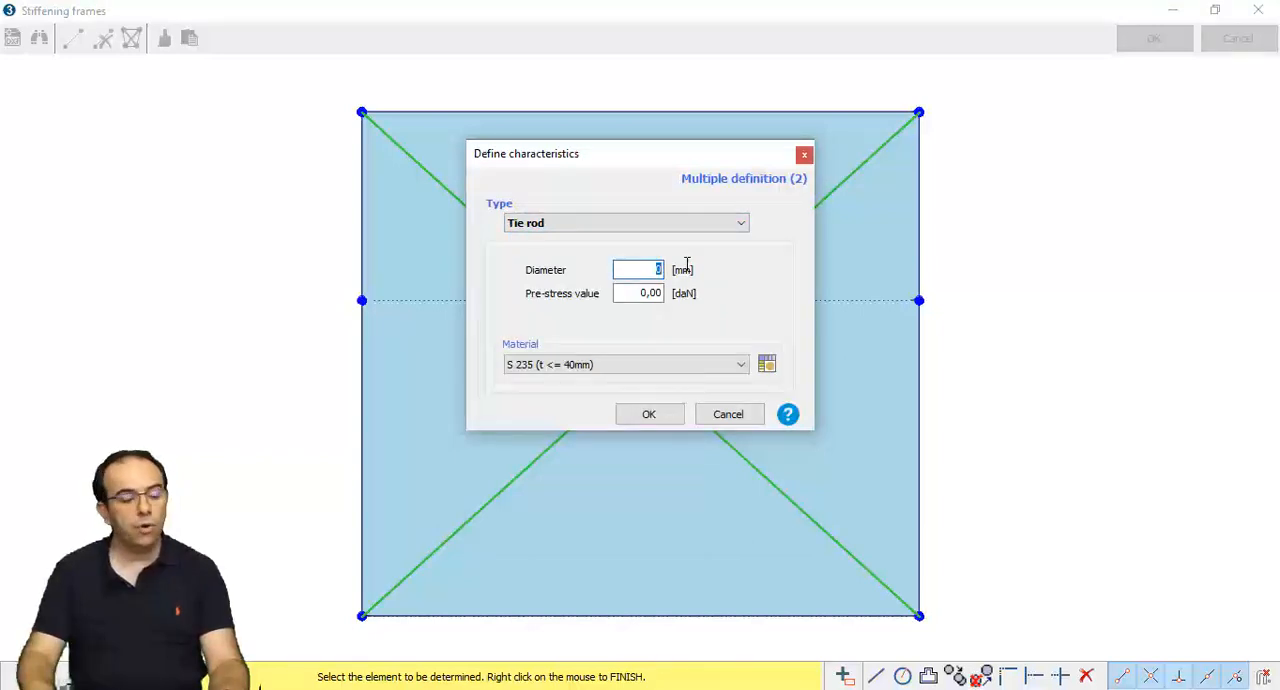
double_click(654, 293)
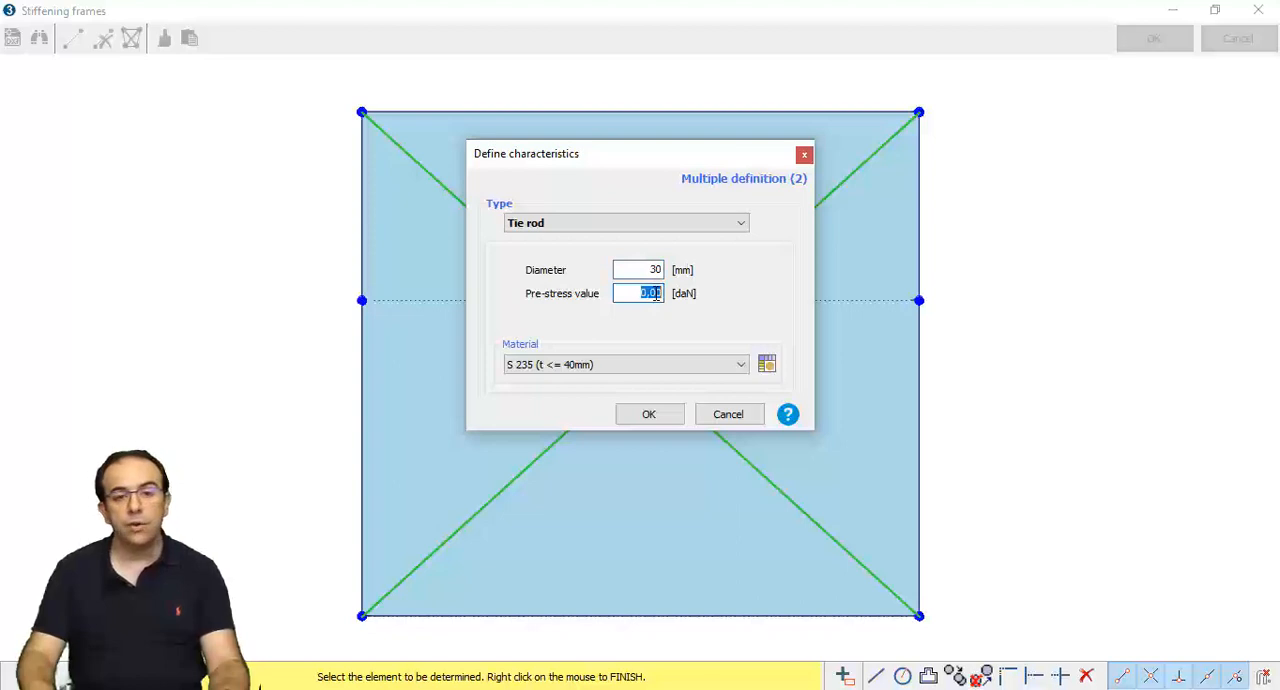
click(686, 366)
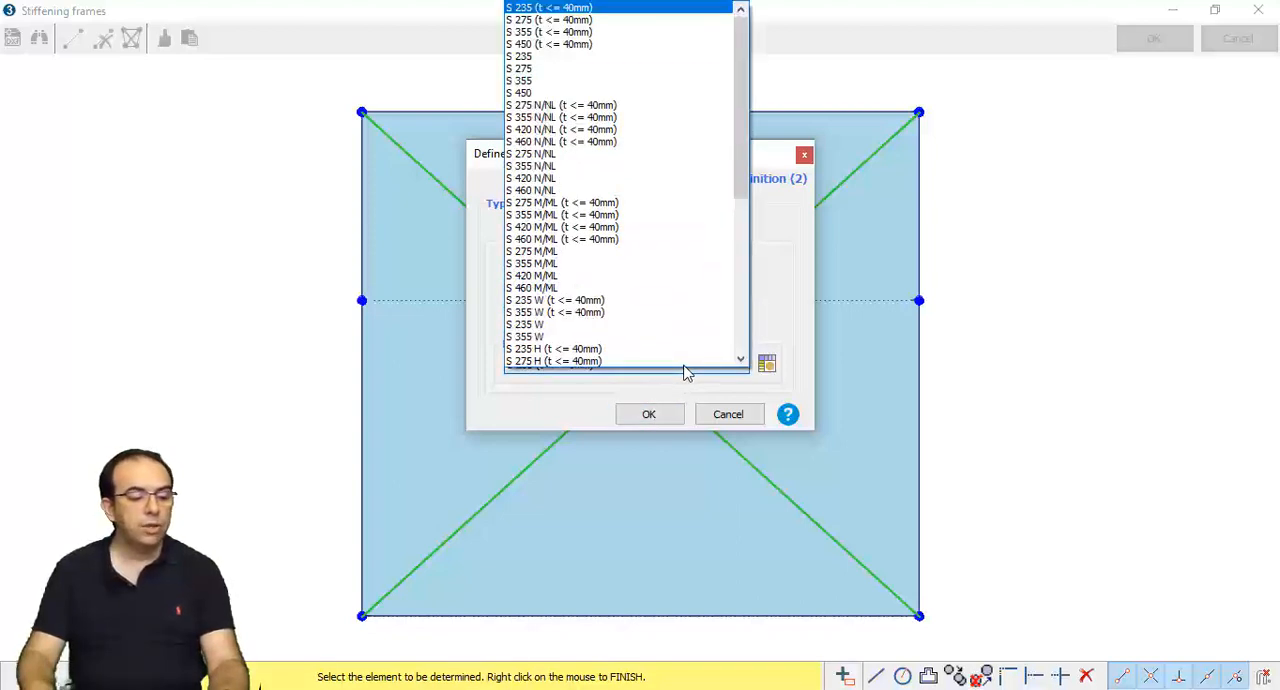
click(690, 362)
click(660, 413)
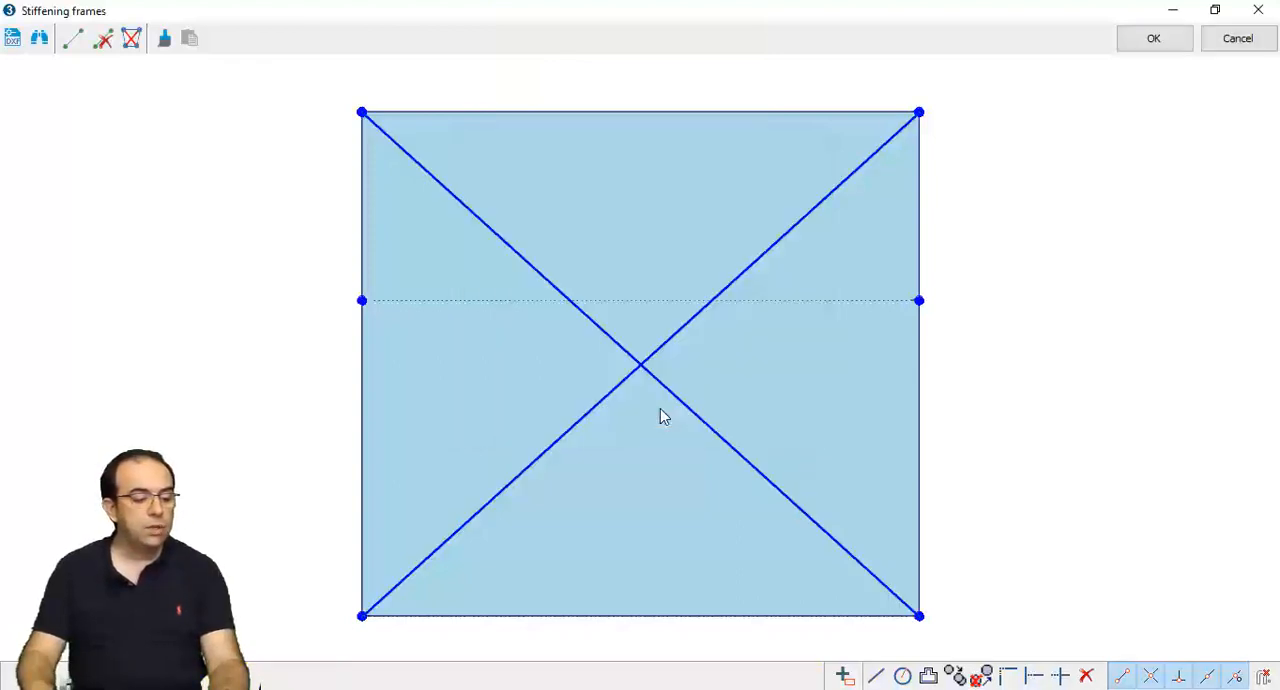
click(1153, 40)
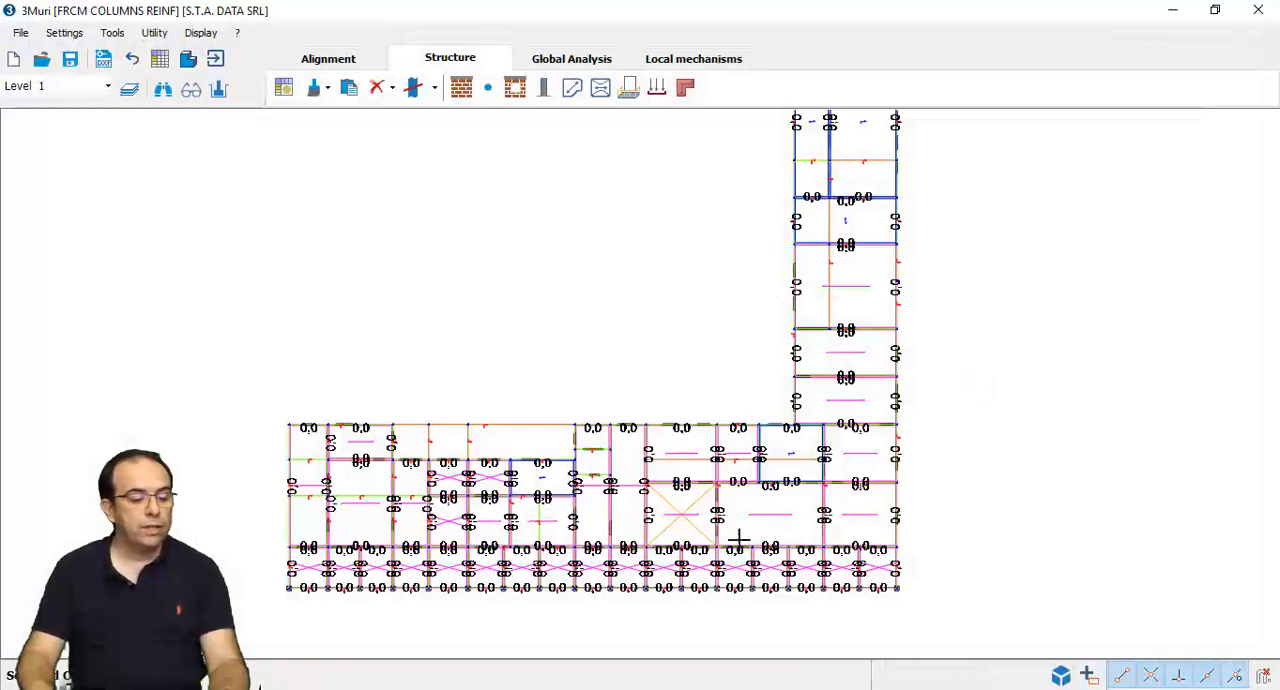
- Check the crossed tie rods in the plan and open the stiffening frames of the wall along the vertical wing's inner side
scroll(681, 527, up, 5)
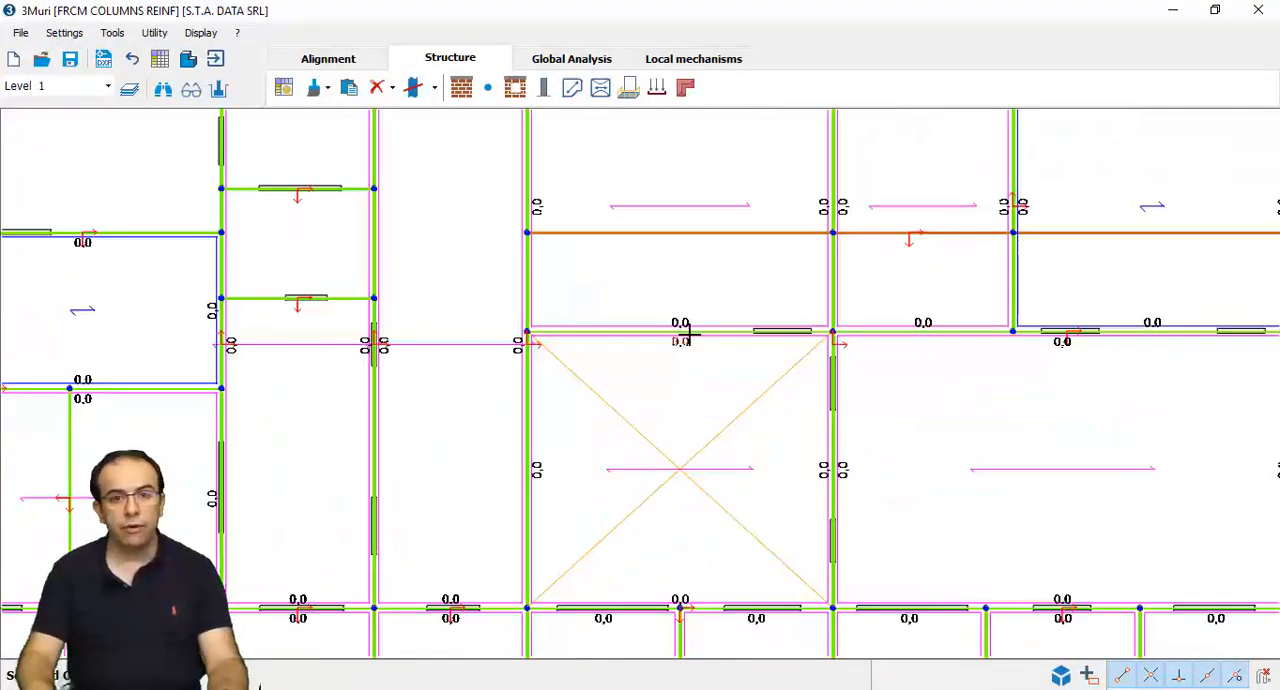
scroll(687, 352, down, 4)
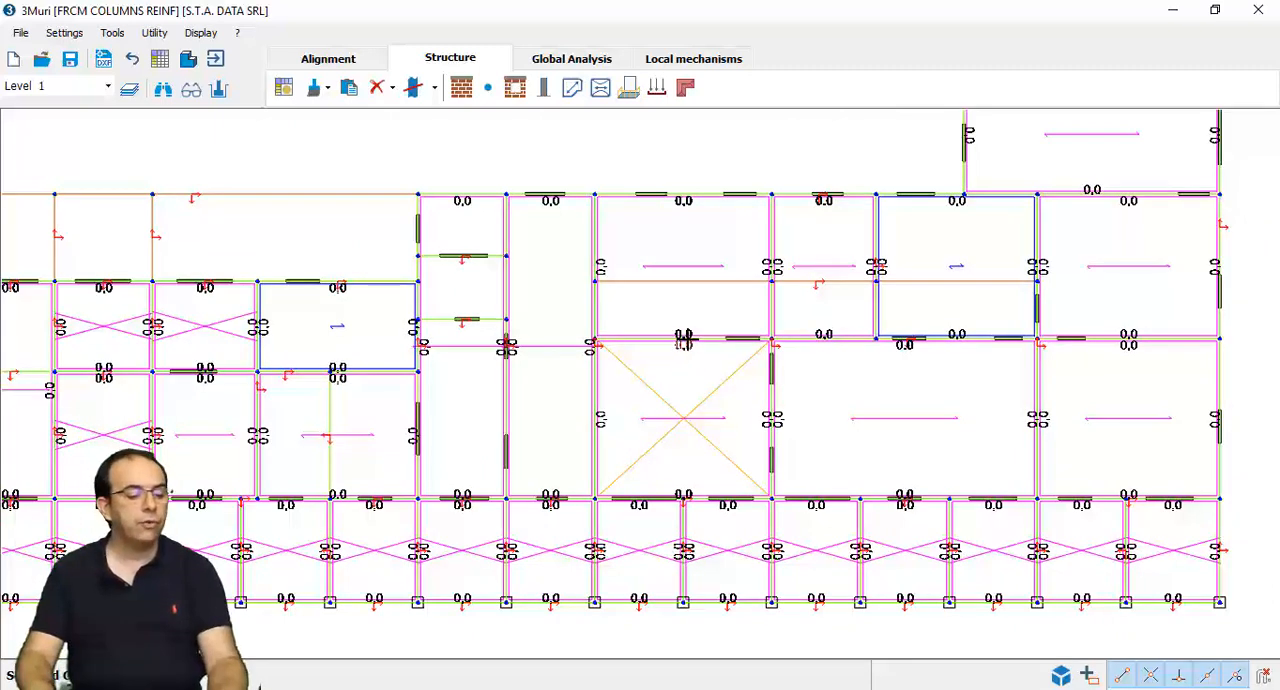
scroll(683, 340, down, 2)
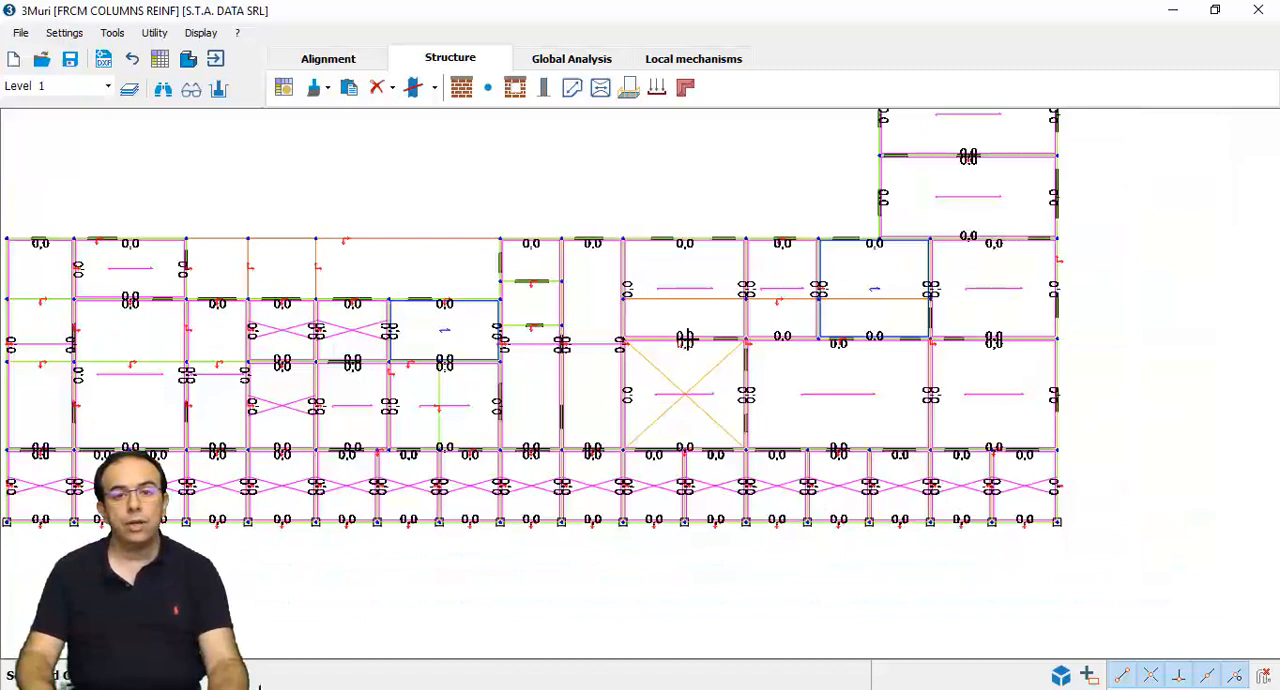
right_click(874, 165)
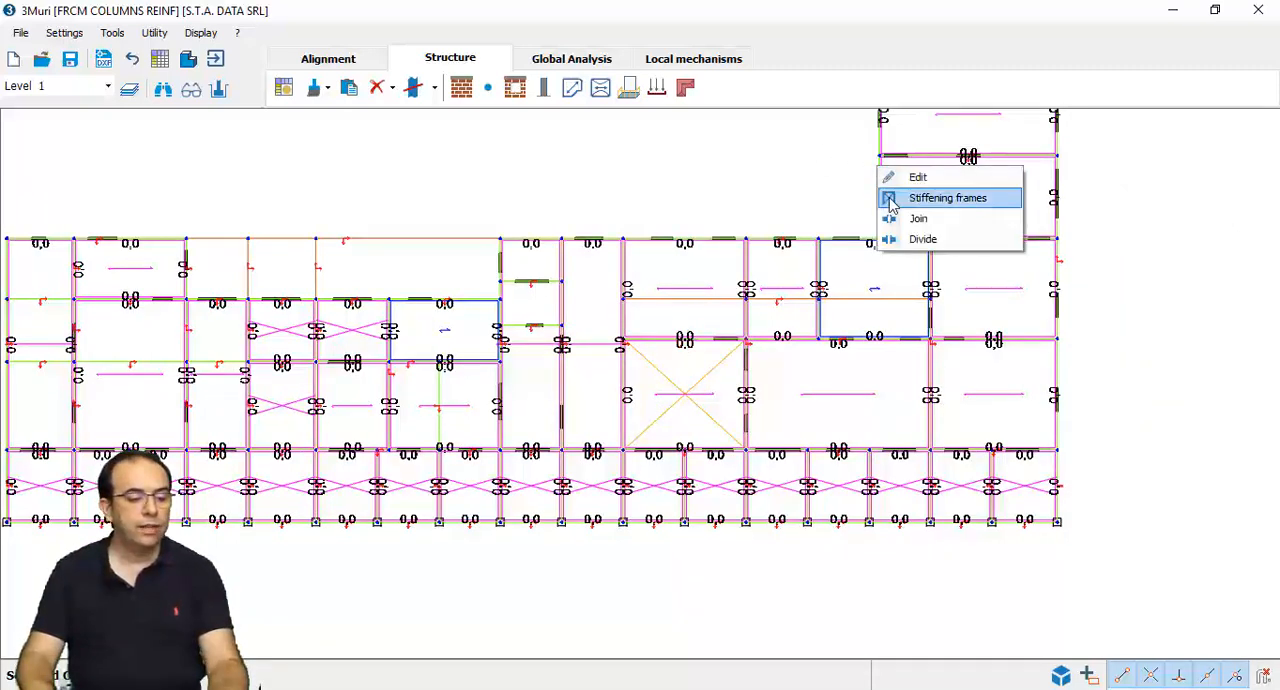
click(895, 195)
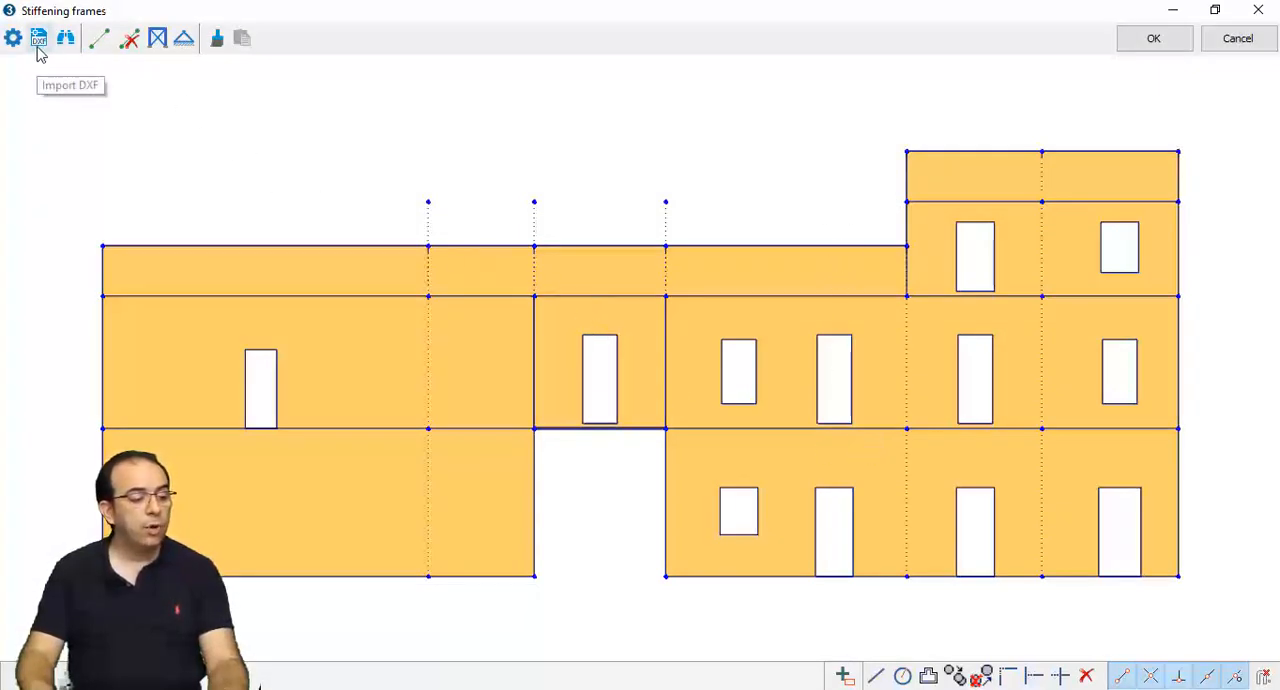
- Draw a rectangular reinforcement frame with inner angled bracing around the ground-floor door in the wall's second-to-last bay
click(98, 40)
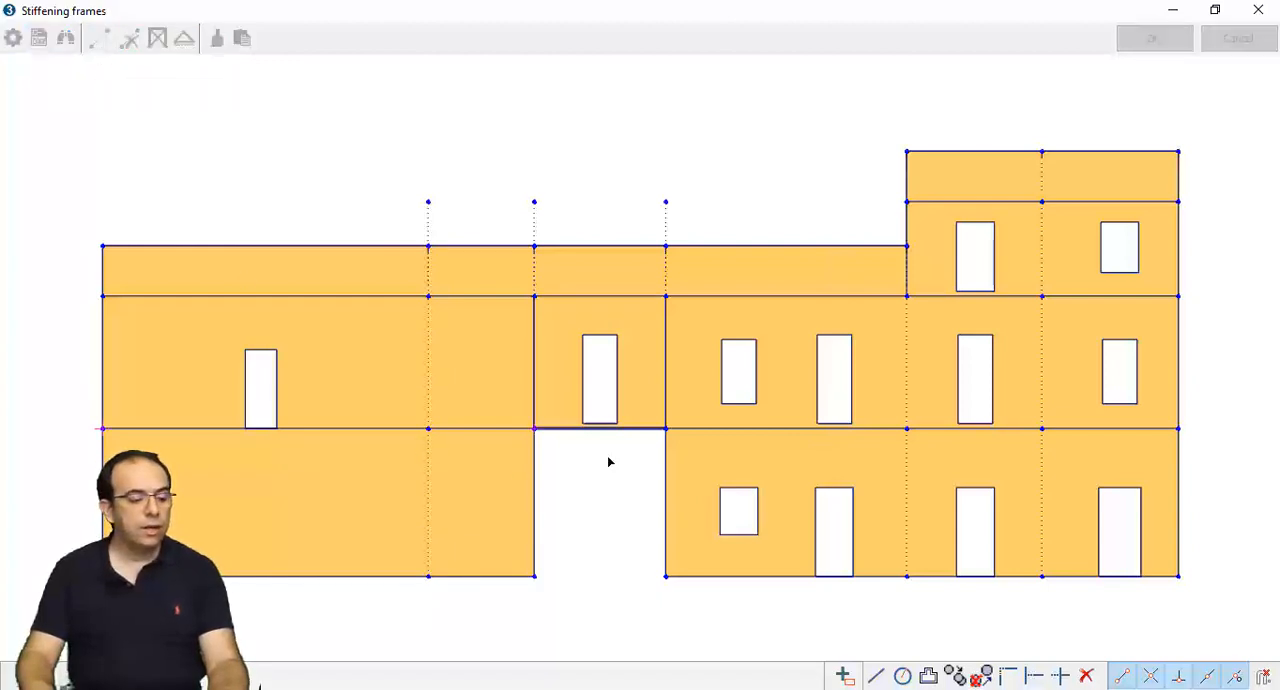
click(907, 429)
click(907, 577)
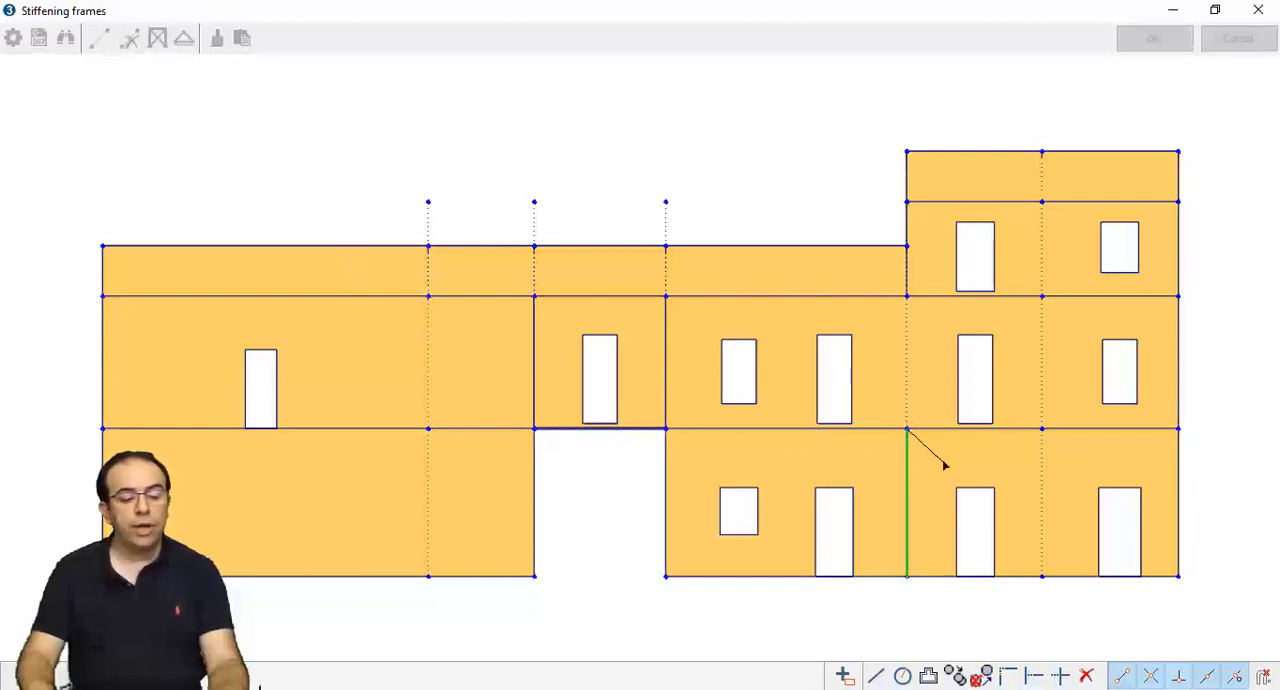
click(943, 462)
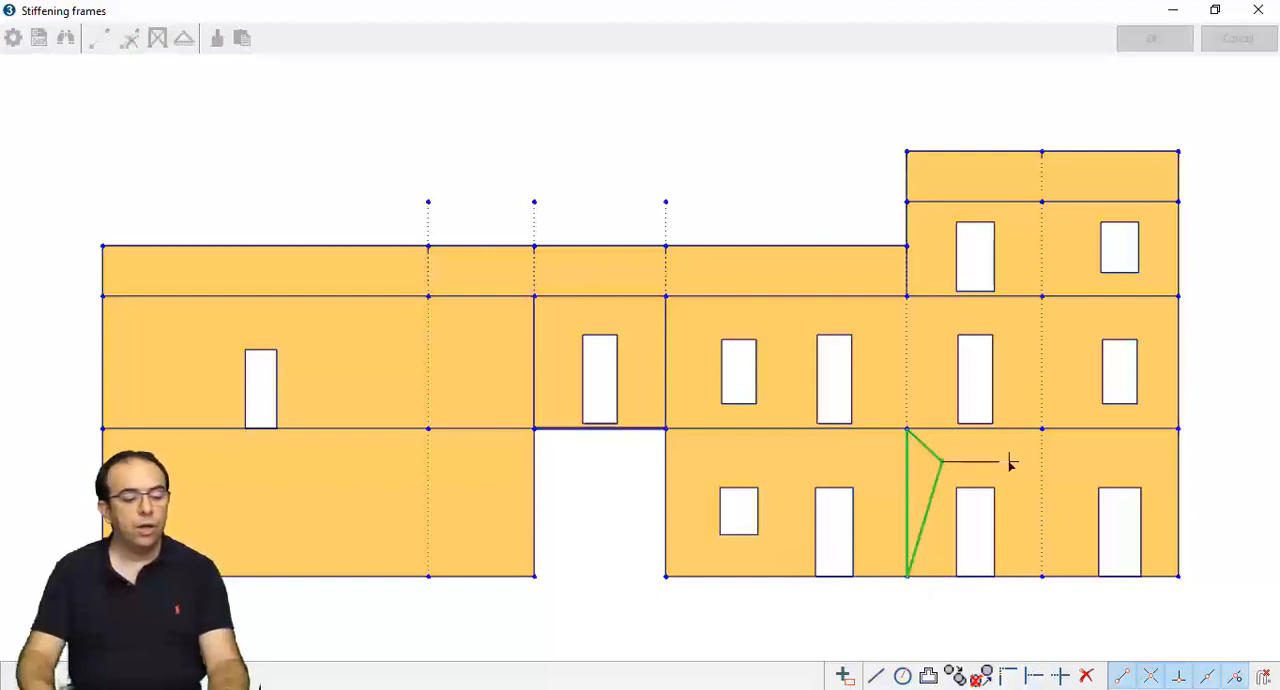
click(1042, 430)
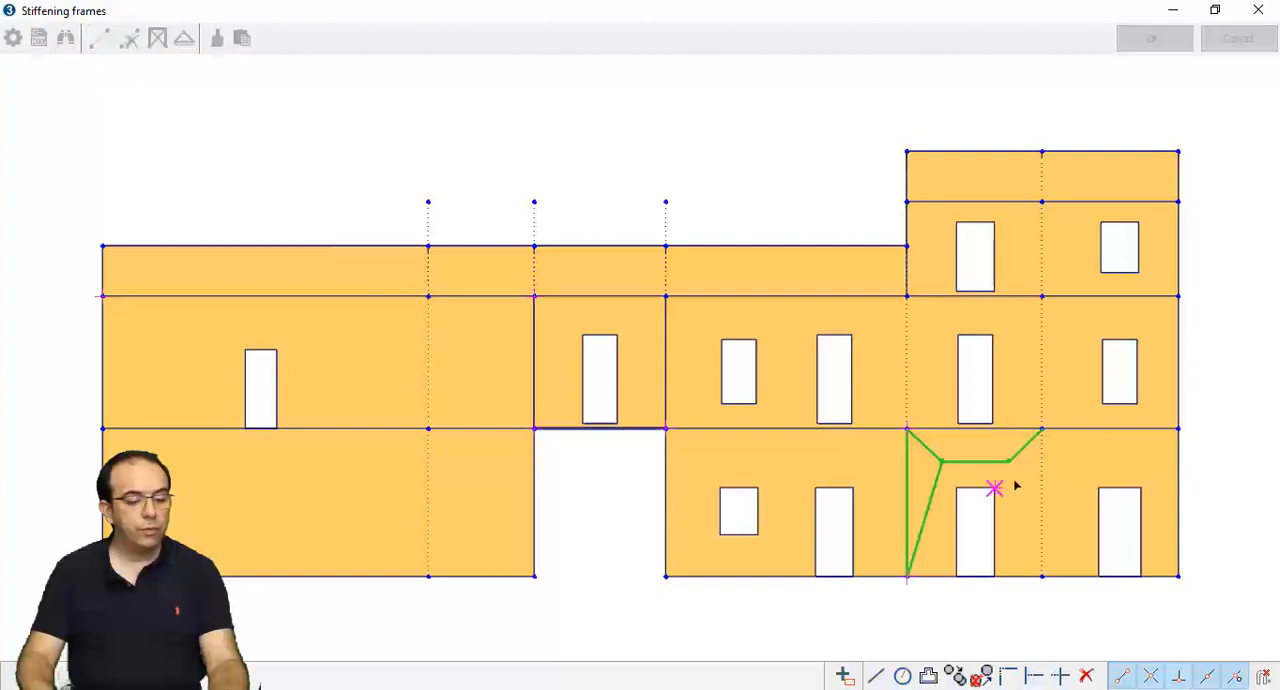
click(1041, 575)
click(1041, 429)
click(907, 429)
right_click(927, 390)
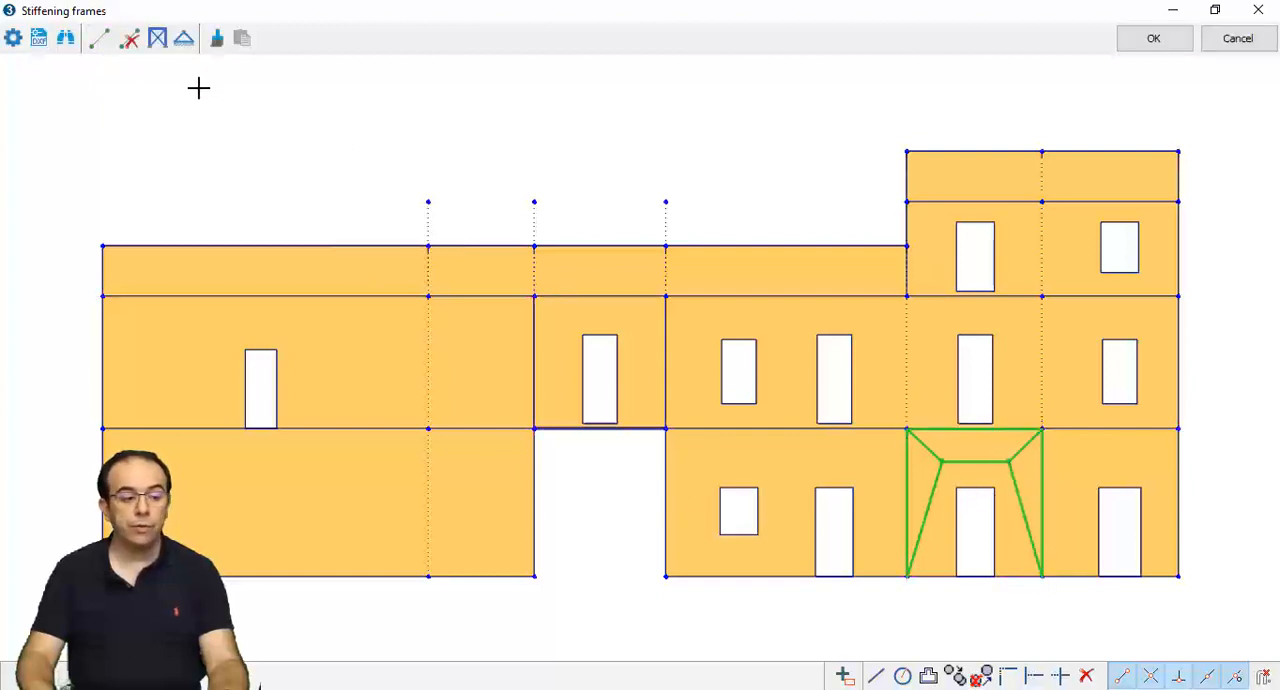
- Define the five inner bracing members of the door frame as steel beams with the IPE 200 profile
click(157, 38)
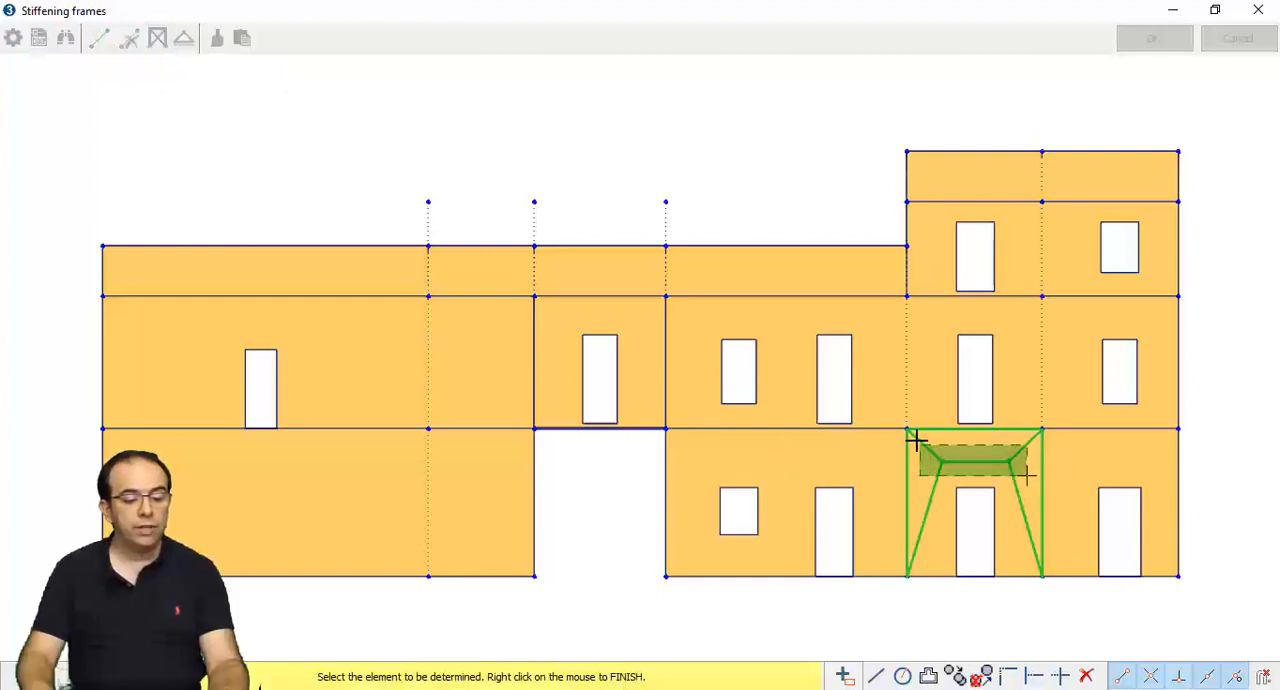
click(963, 443)
click(680, 258)
click(662, 294)
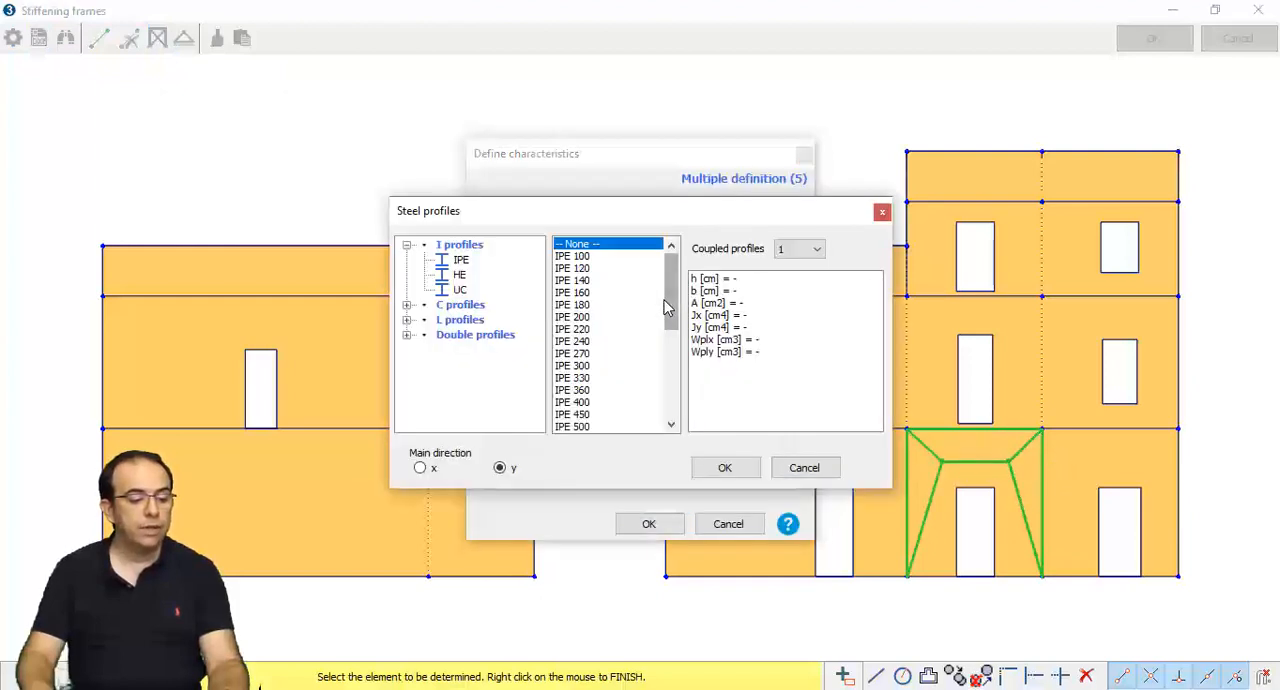
click(597, 320)
click(726, 466)
click(676, 522)
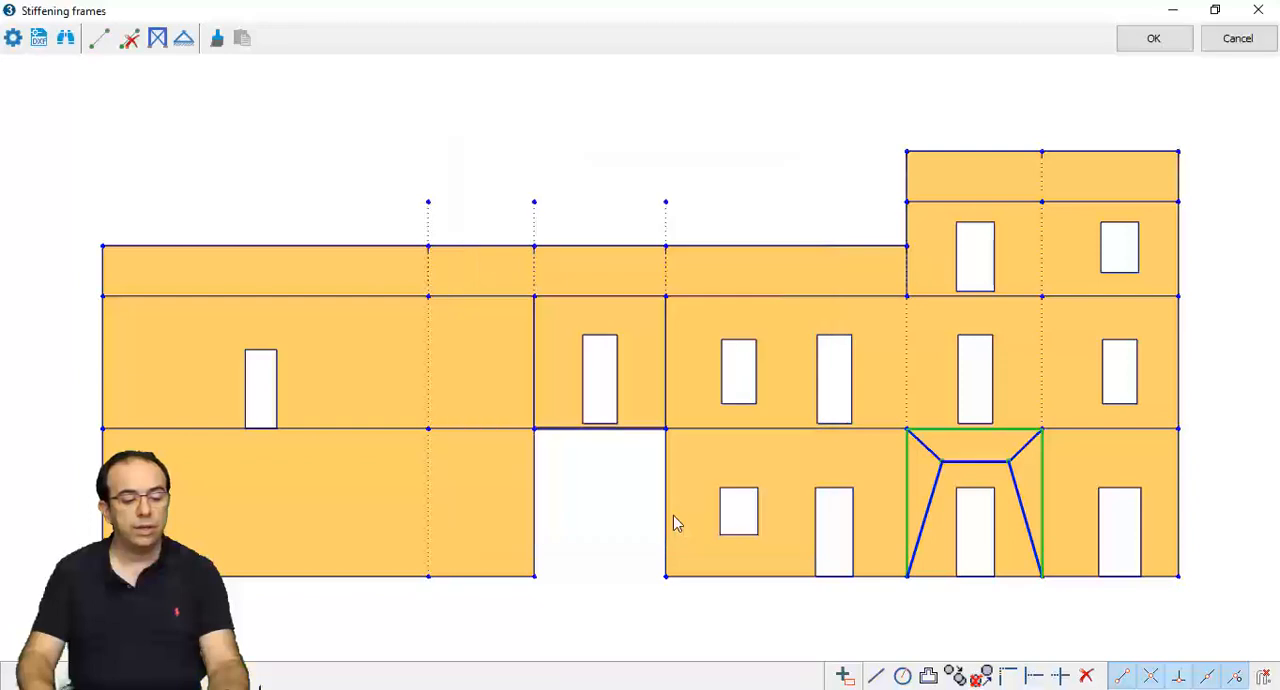
- Define the two vertical outer members of the door frame as steel beams with a larger IPE profile
click(157, 38)
click(903, 457)
click(1043, 466)
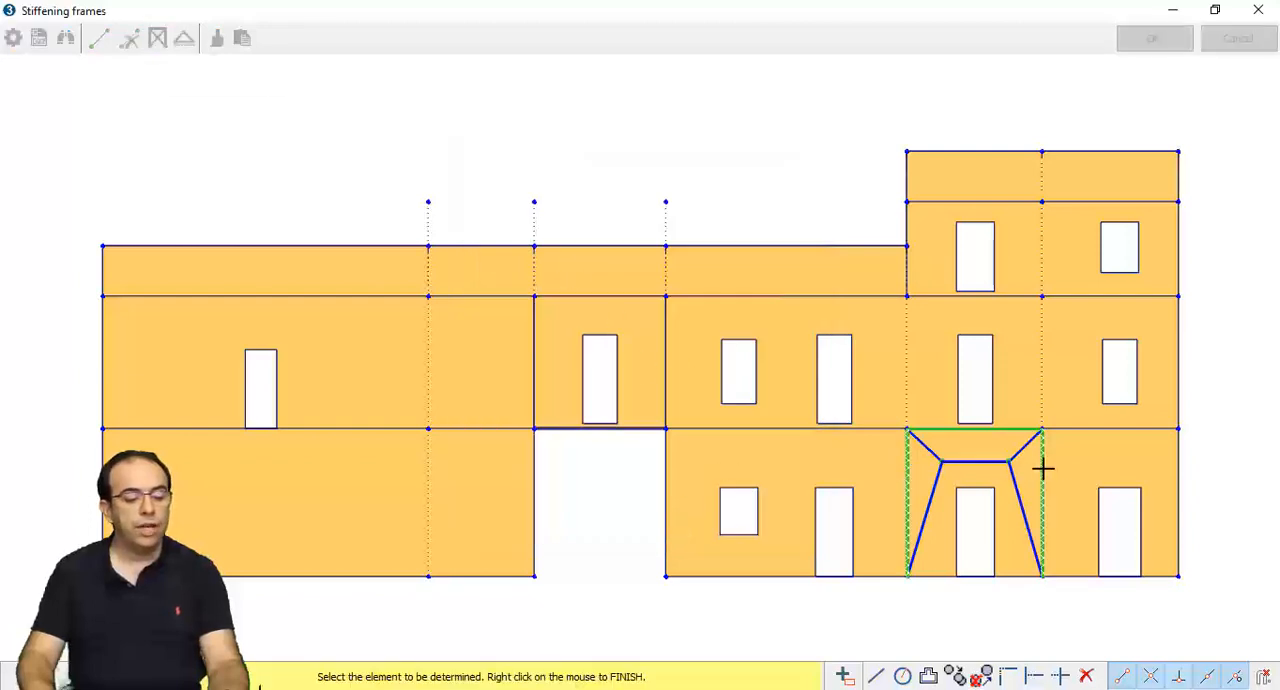
right_click(1067, 473)
click(680, 257)
click(662, 294)
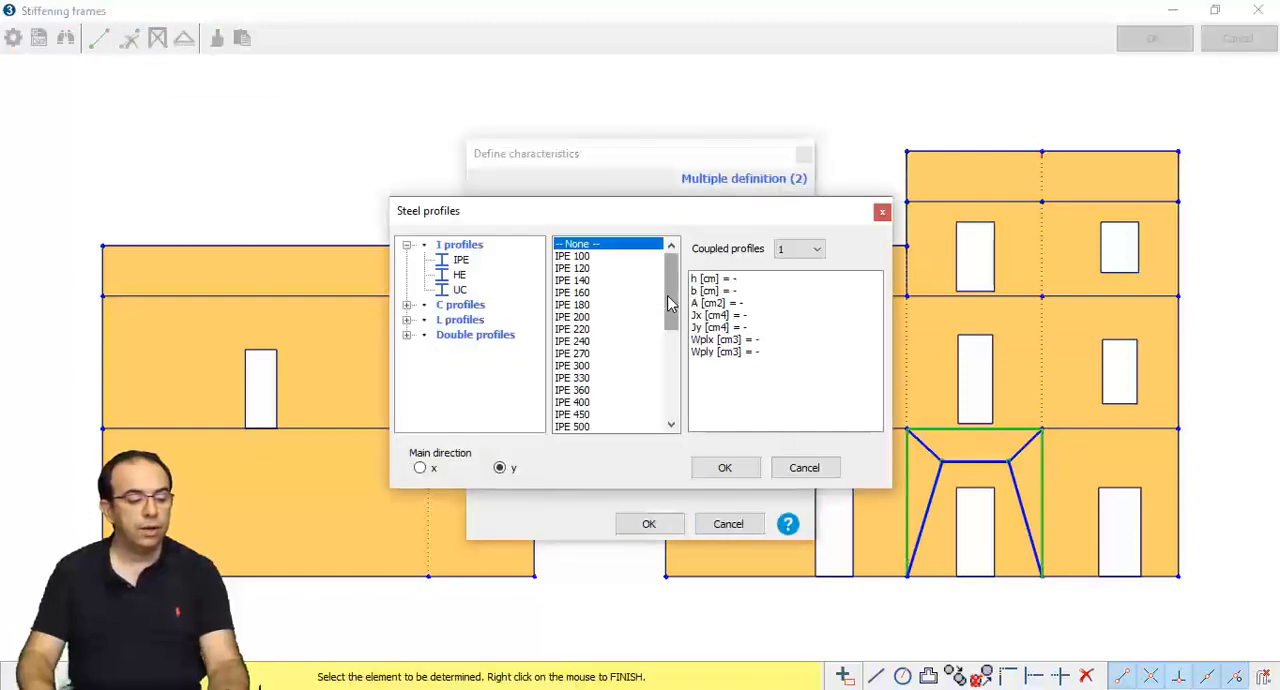
click(600, 372)
click(726, 466)
click(660, 522)
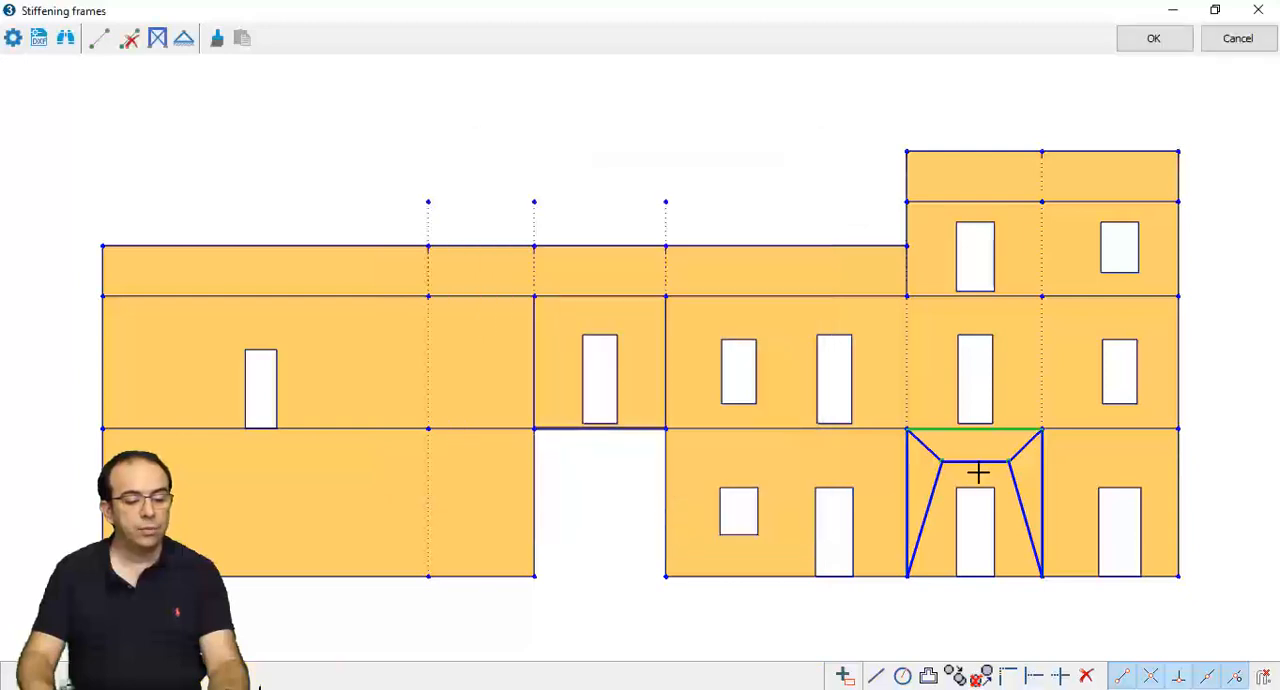
- Define the top horizontal member of the door frame as a steel beam with a standard profile and accept the stiffening frames
right_click(912, 430)
click(938, 437)
click(660, 223)
click(600, 242)
click(658, 256)
click(662, 293)
click(612, 317)
click(727, 470)
click(668, 528)
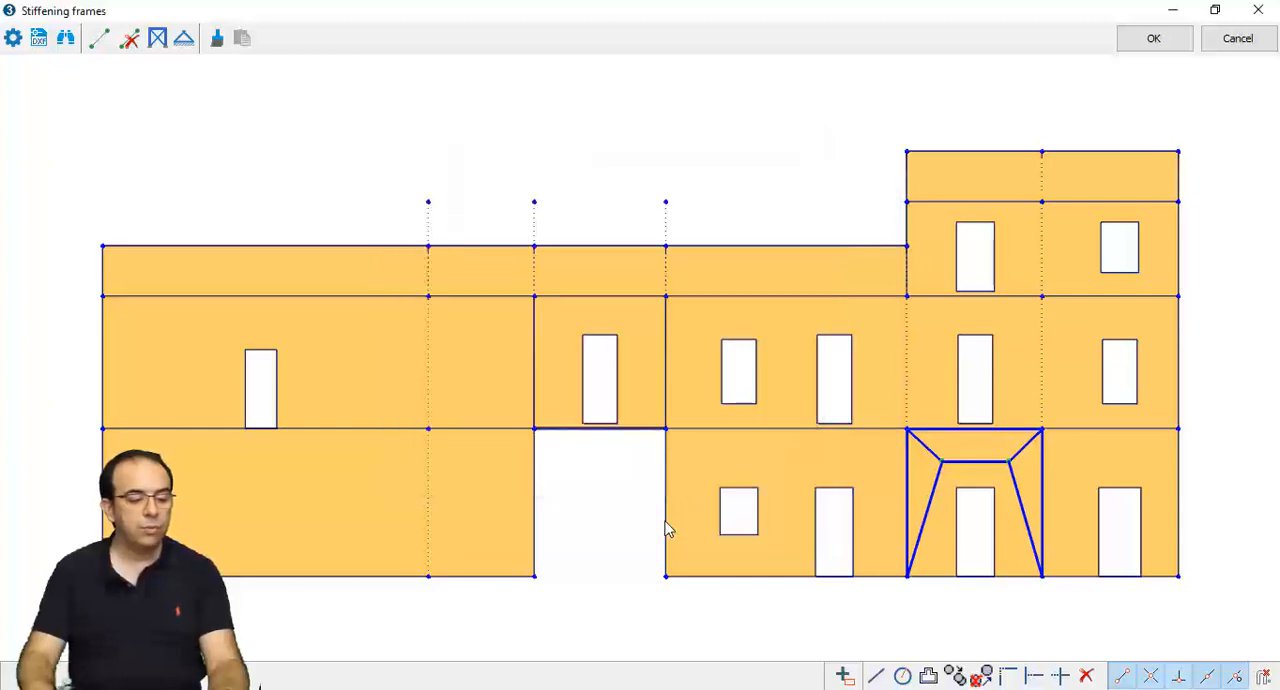
click(1150, 40)
- Examine how the stiffening frame is marked on its masonry panel in the Level 1 plan
middle_drag(906, 181, 887, 440)
scroll(888, 435, down, 1)
scroll(889, 429, down, 1)
scroll(890, 404, up, 1)
scroll(890, 402, up, 3)
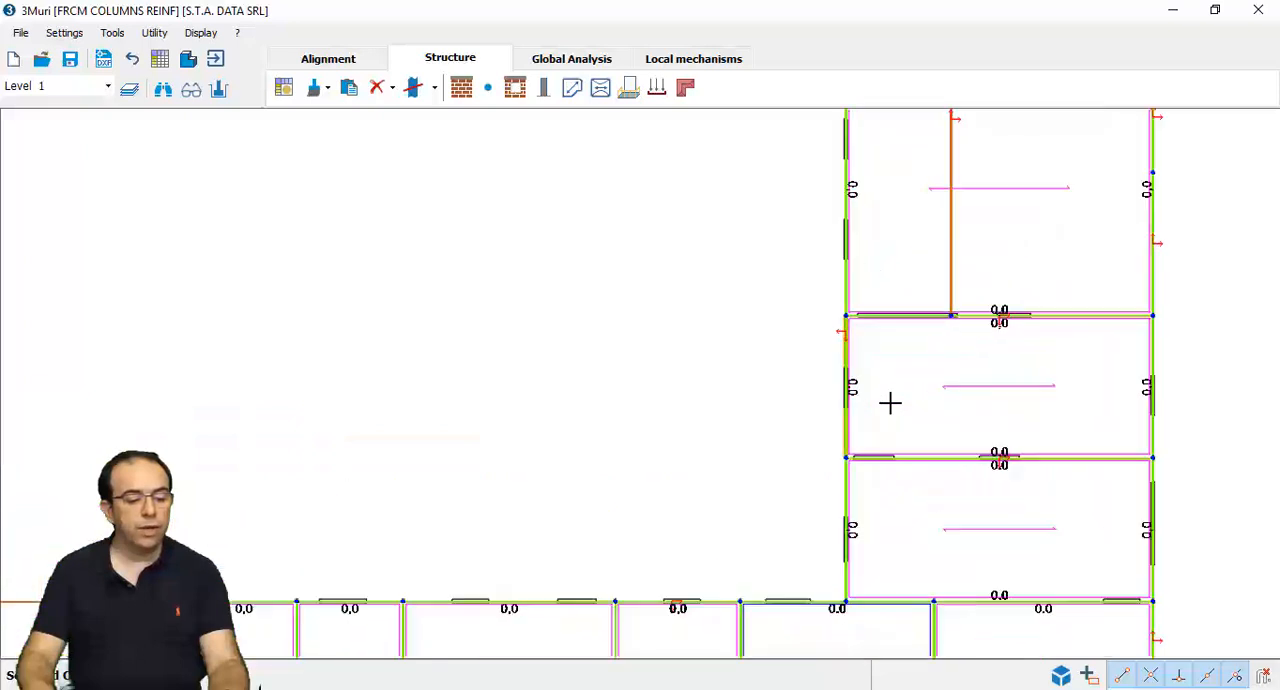
scroll(848, 304, up, 1)
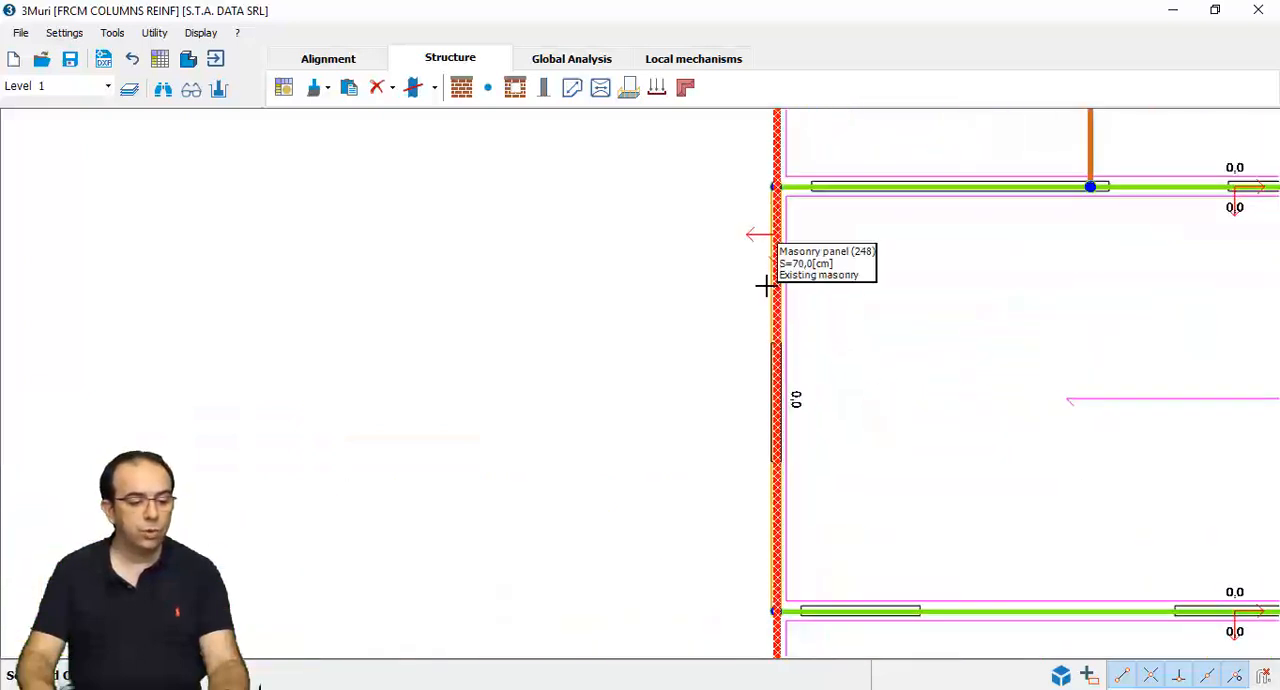
scroll(770, 290, up, 2)
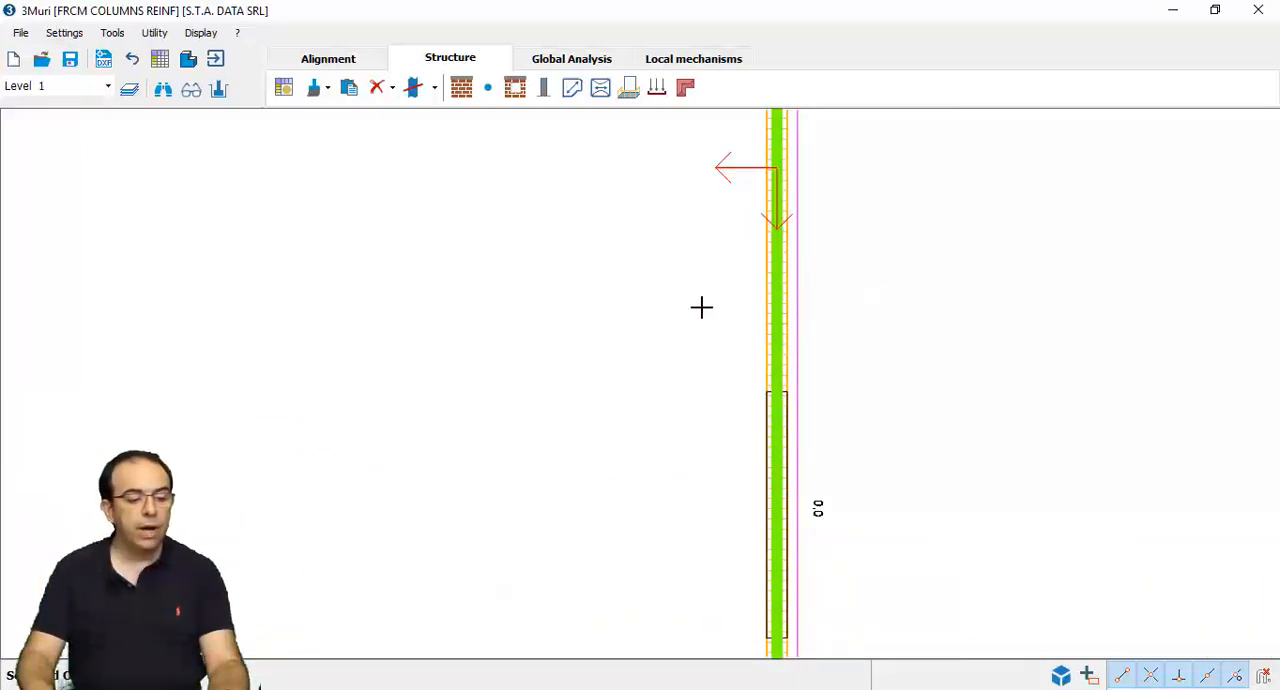
scroll(701, 307, down, 3)
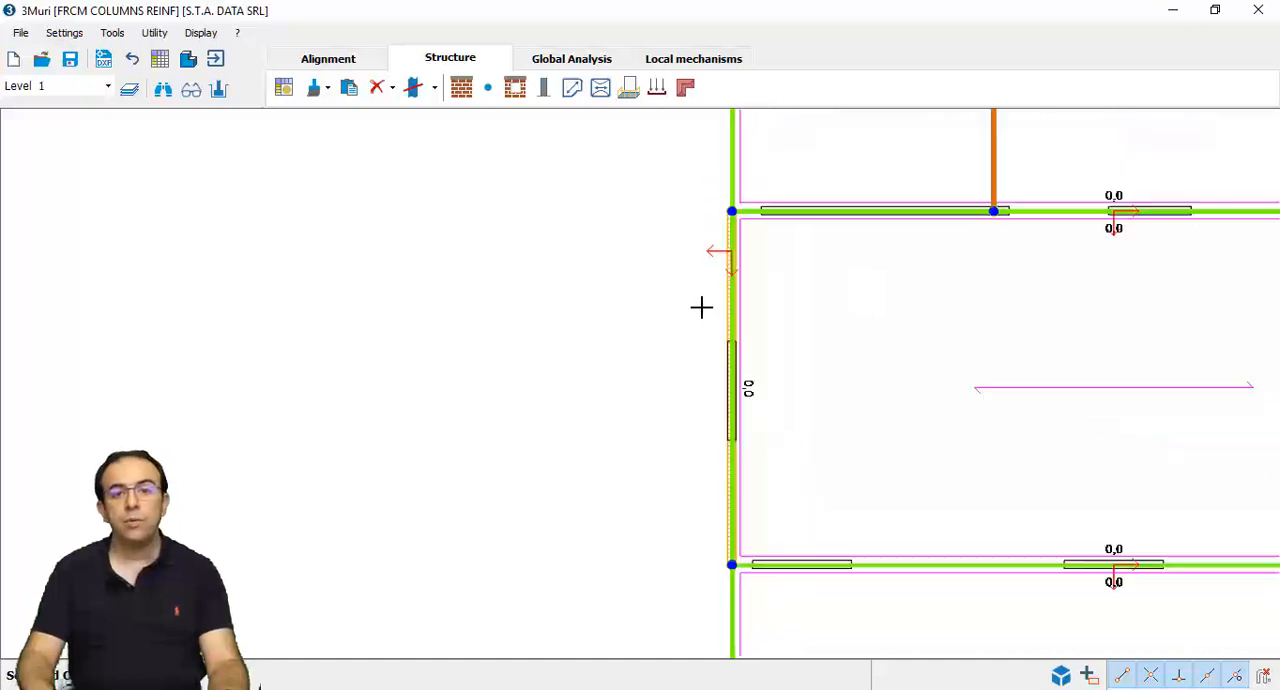
middle_drag(700, 306, 769, 249)
scroll(771, 251, down, 1)
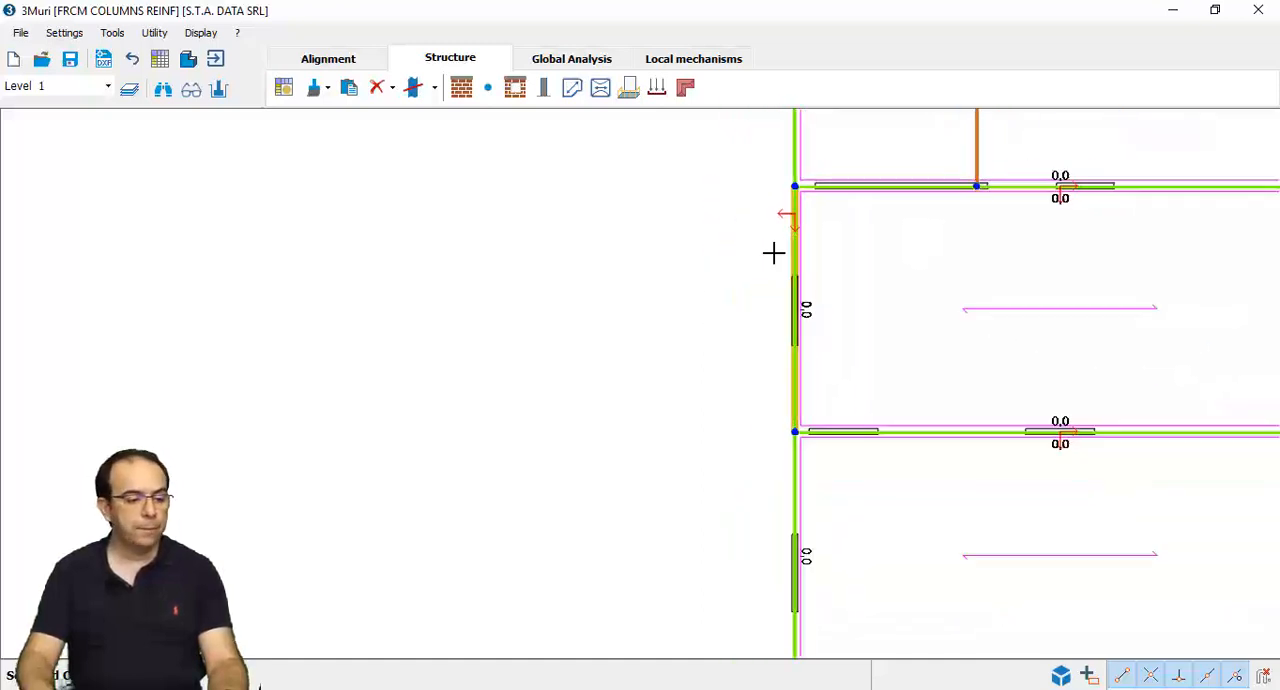
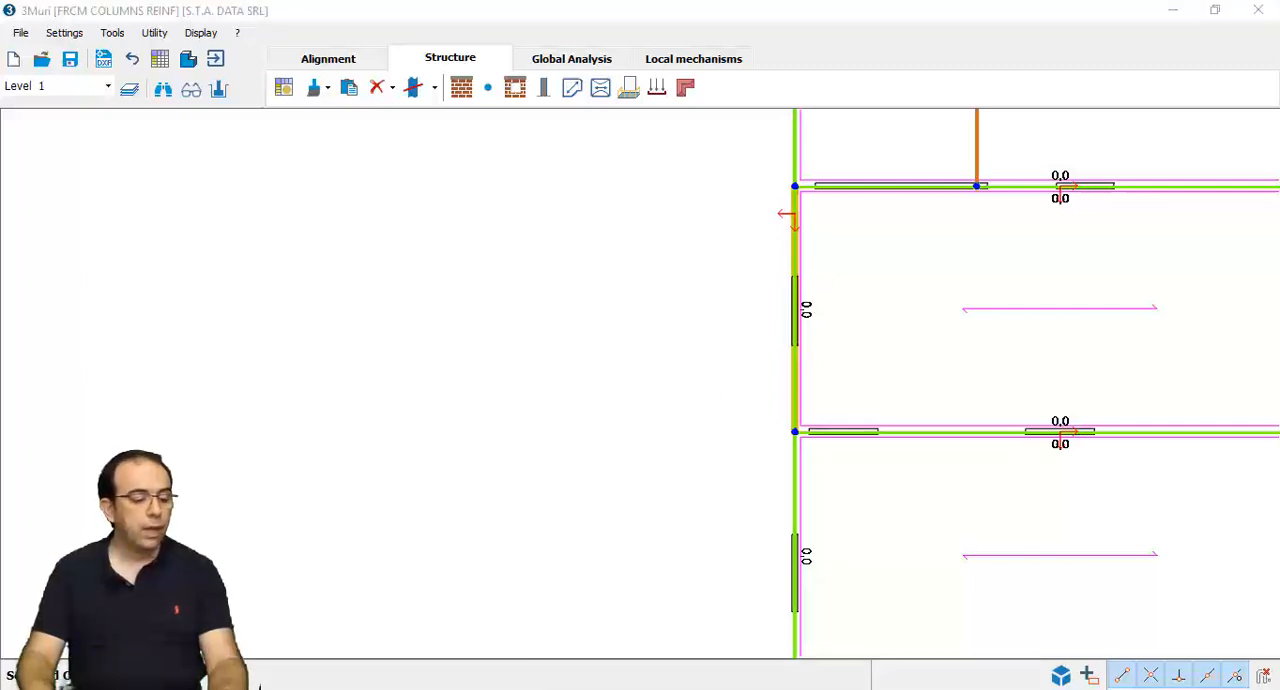
- Switch to the FRP walls rinf project and open its report setup for the global verification
mouse_move(508, 688)
click(458, 647)
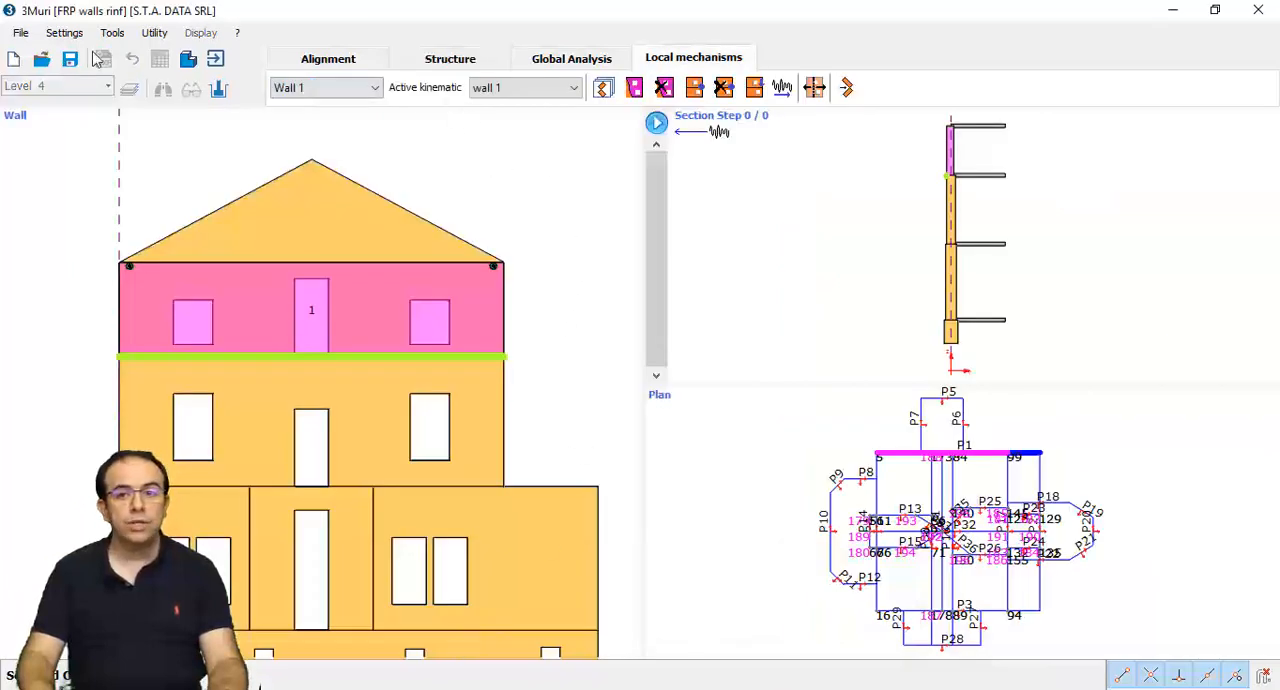
click(20, 32)
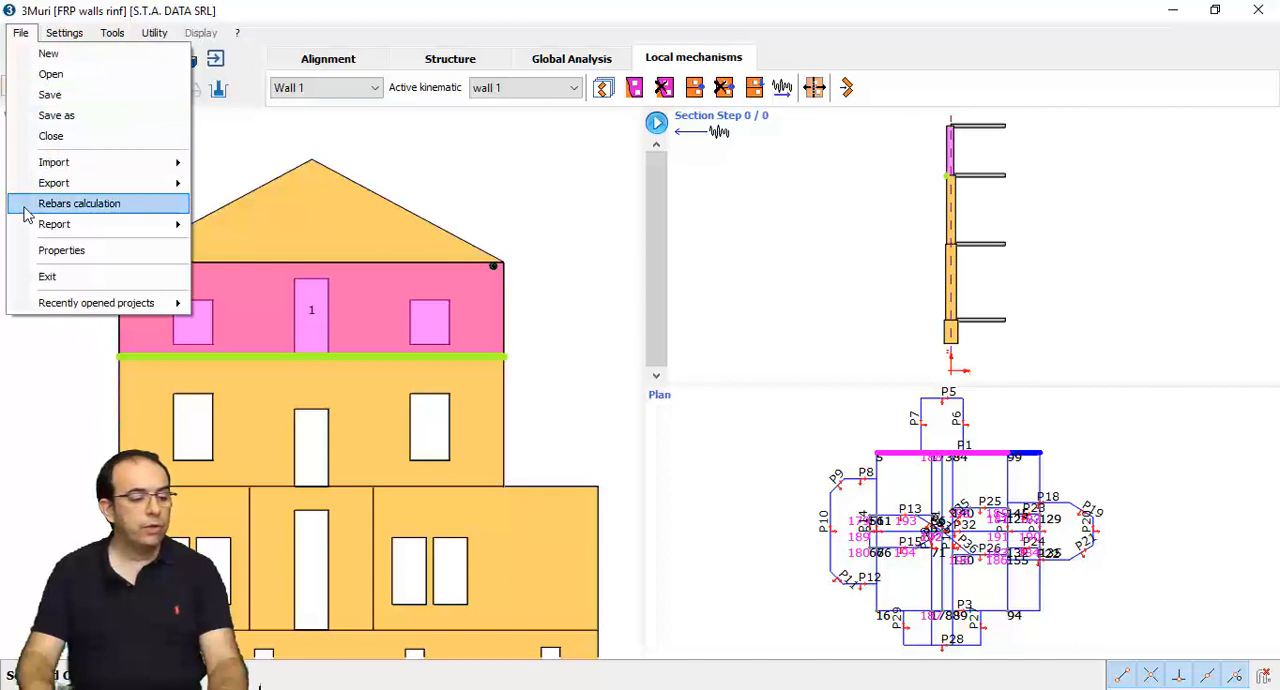
mouse_move(42, 226)
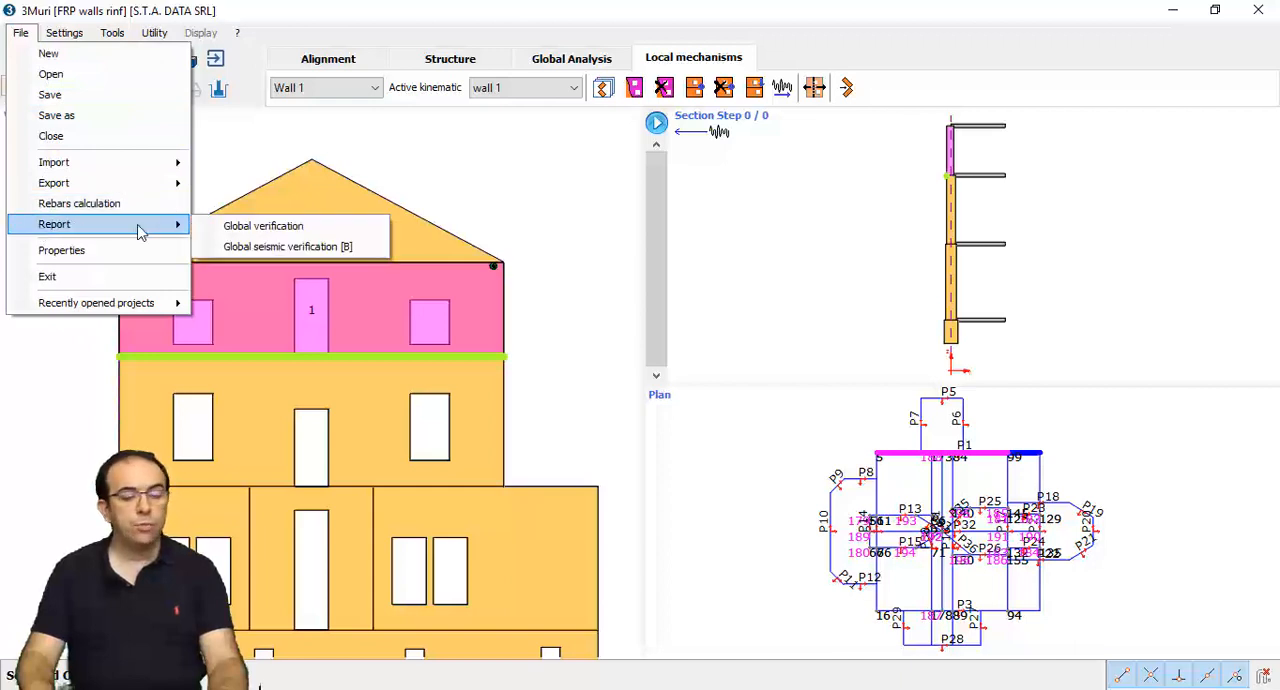
click(262, 226)
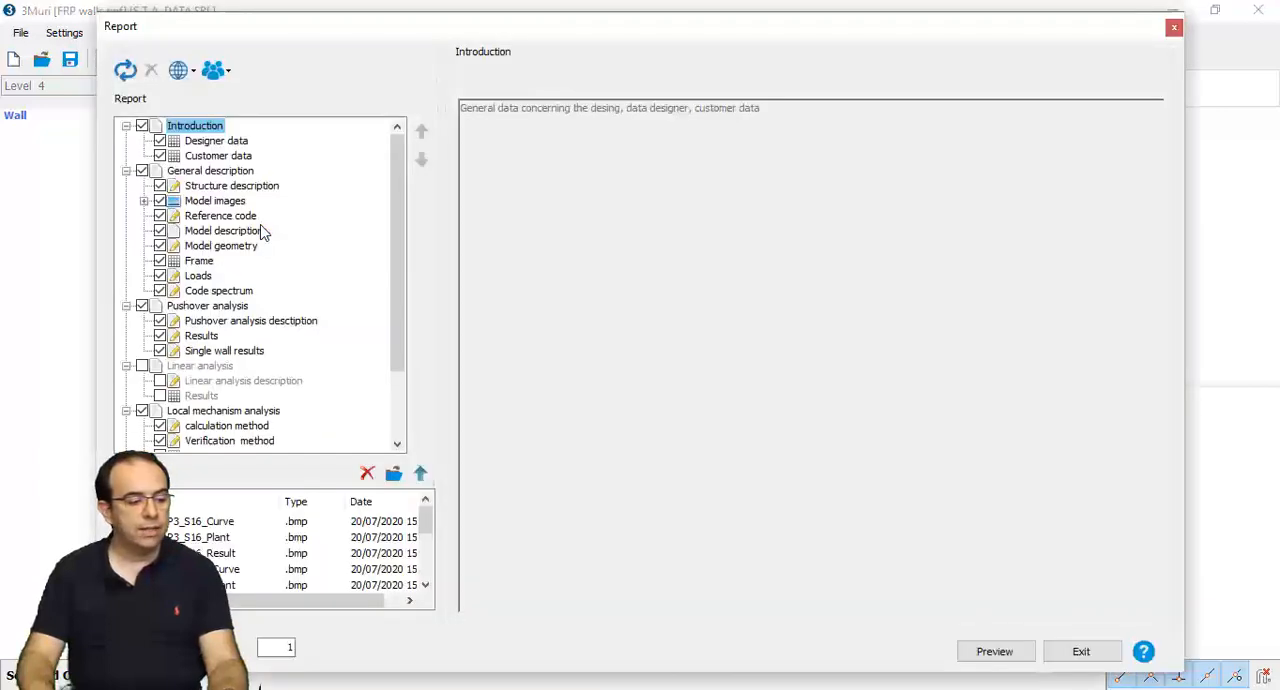
- Check the chapters and images available for the report and generate its preview document
scroll(263, 232, down, 2)
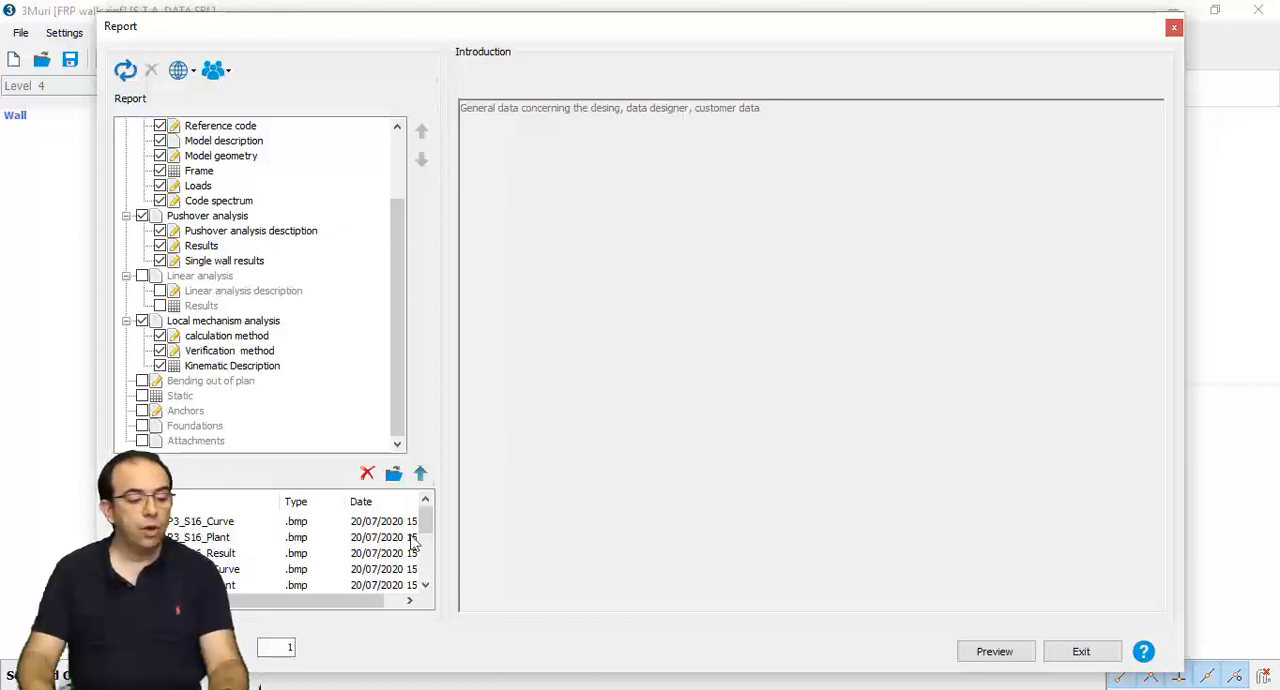
drag(425, 524, 425, 547)
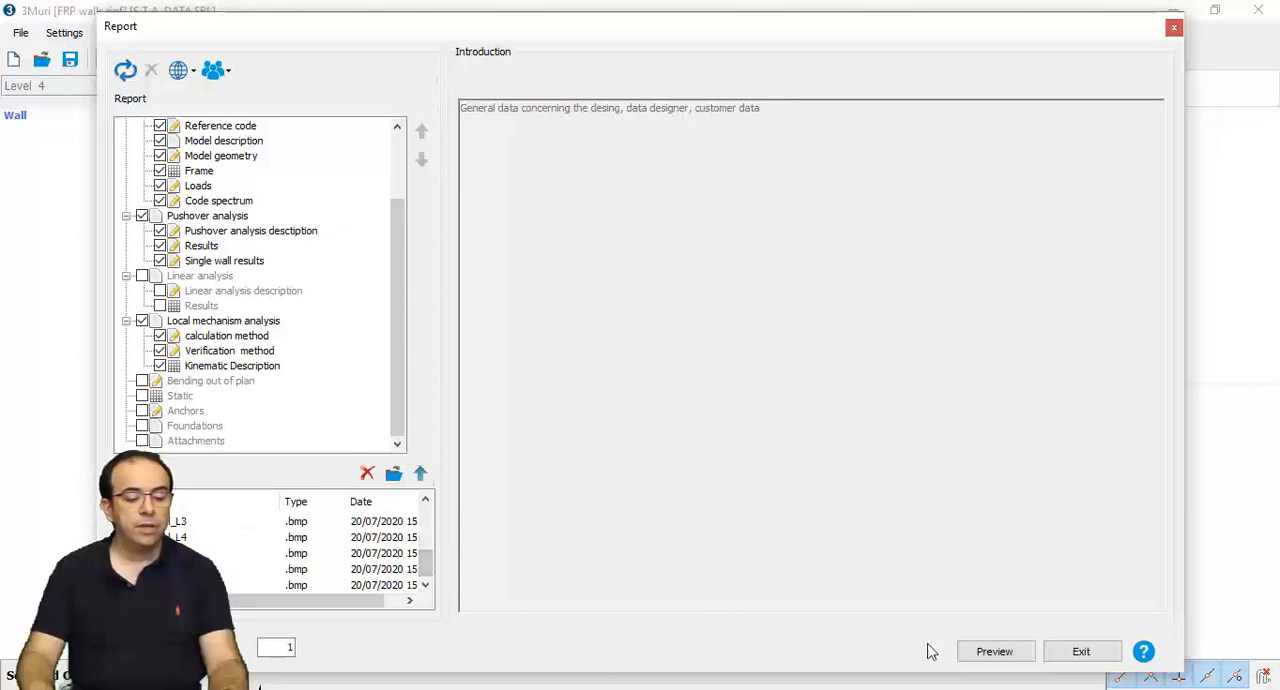
click(994, 651)
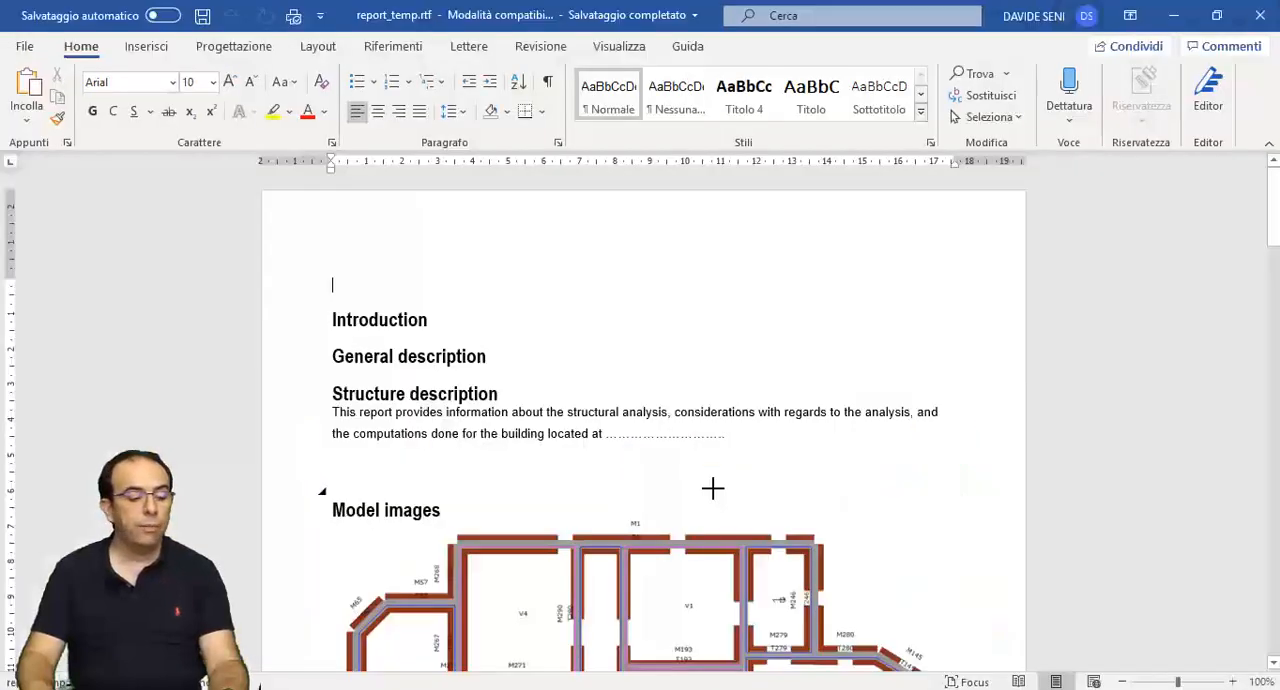
- Examine the report's model images, going through the level plans and the 3D views of the building
scroll(715, 489, down, 7)
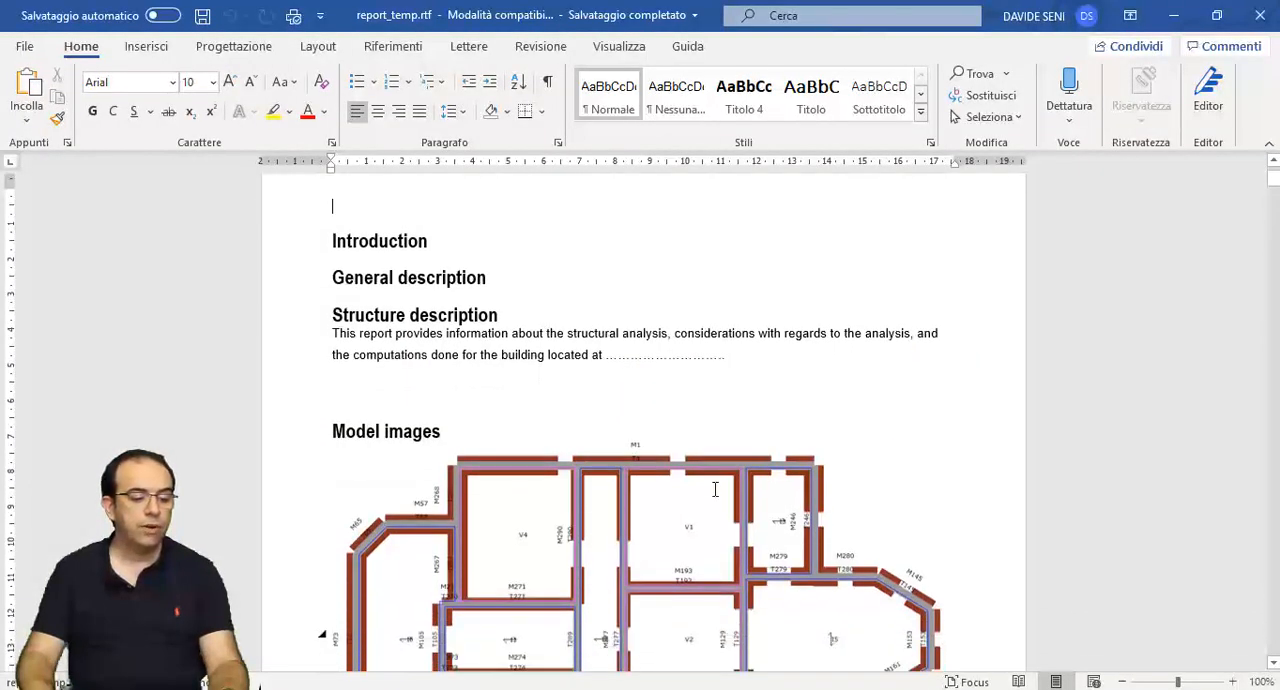
scroll(715, 489, down, 12)
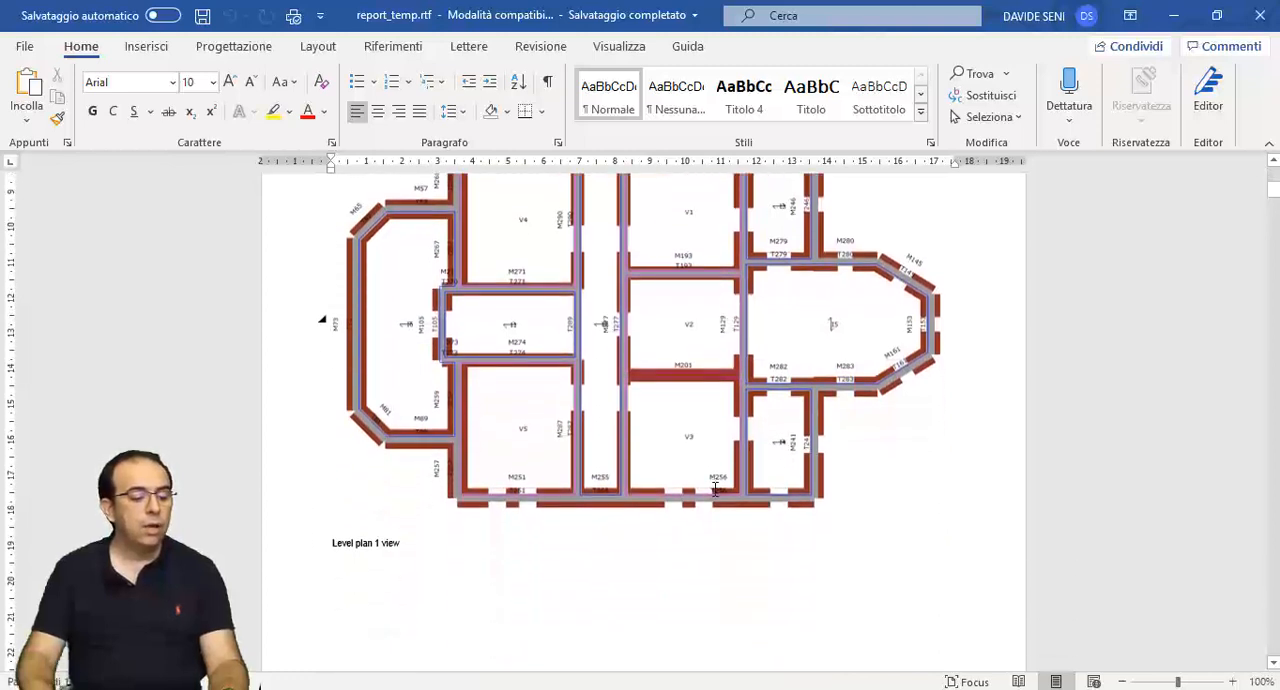
scroll(715, 489, down, 12)
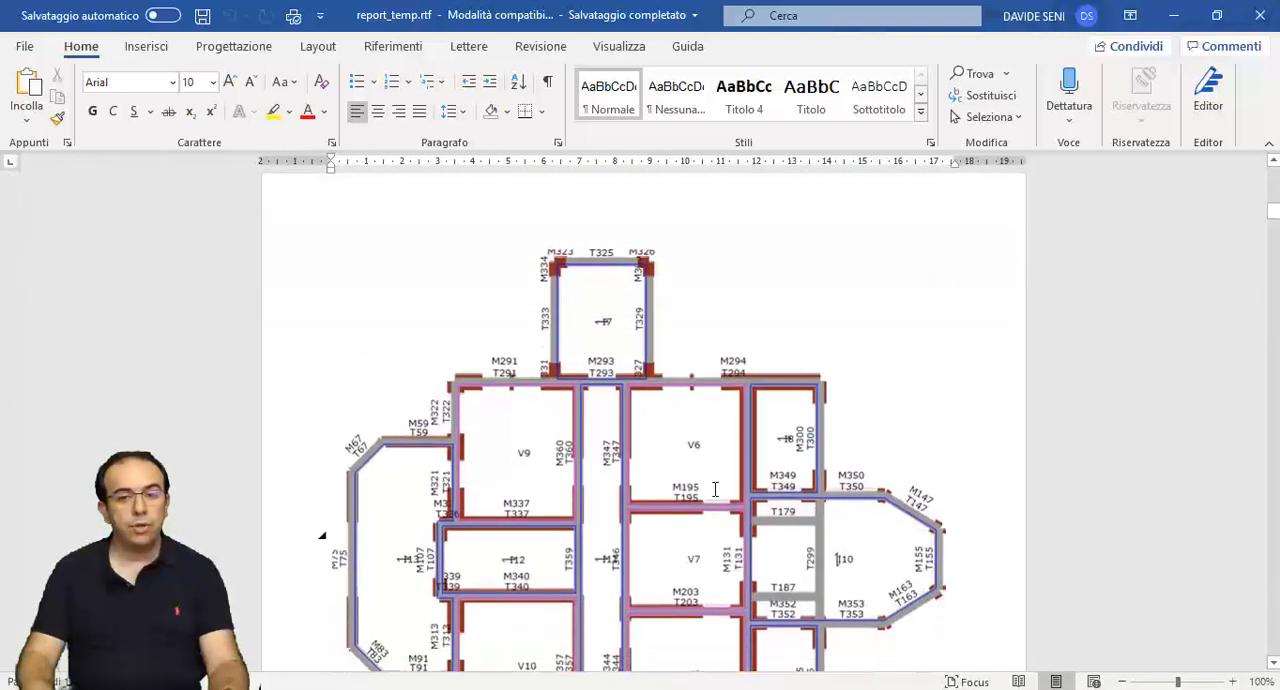
scroll(715, 489, down, 12)
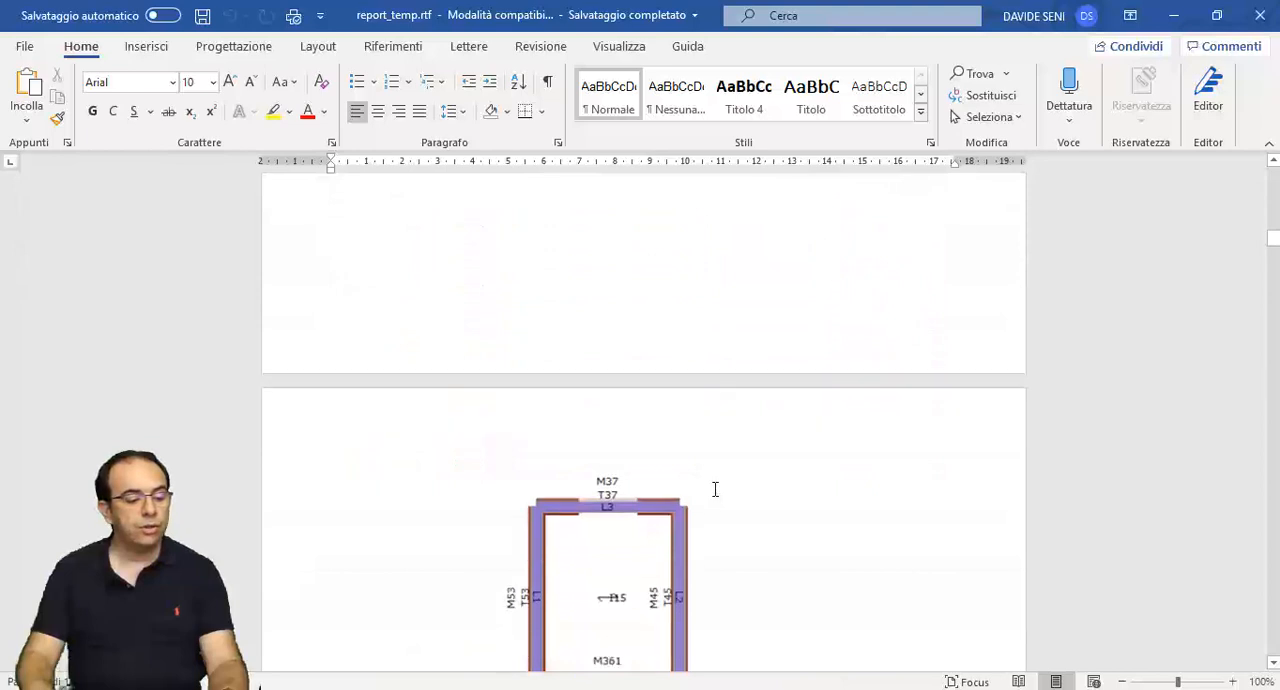
scroll(715, 489, down, 12)
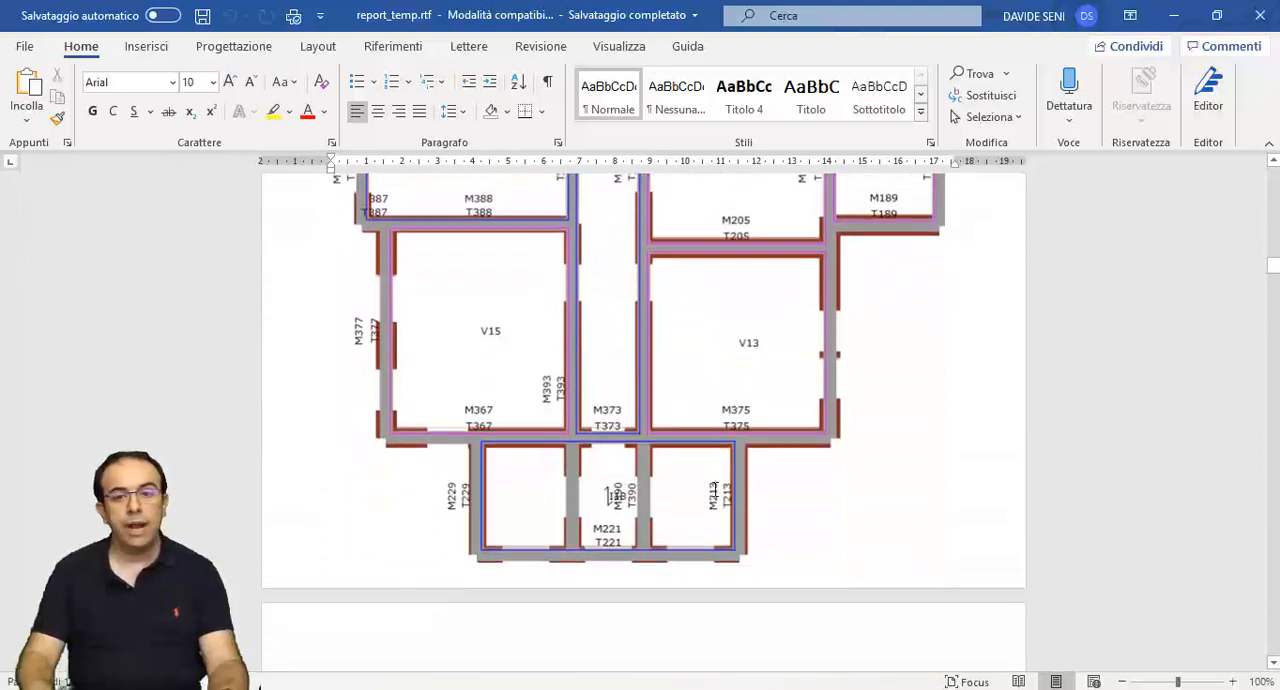
scroll(715, 489, down, 12)
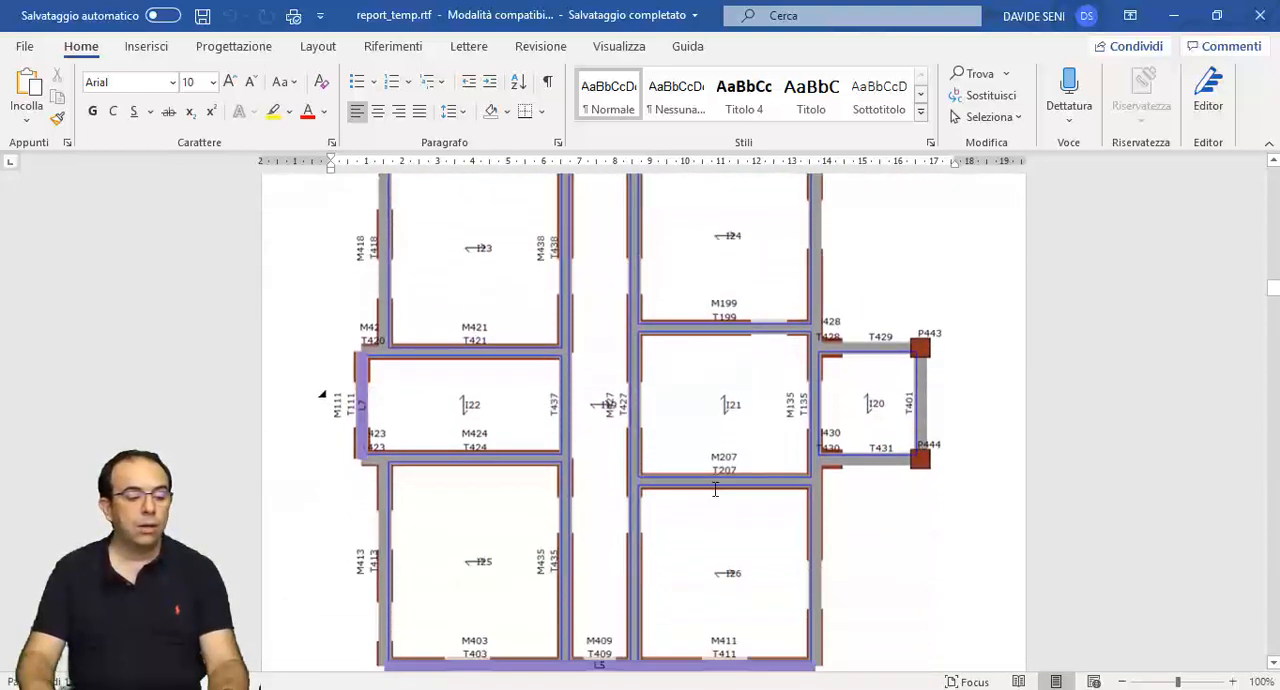
scroll(715, 489, down, 12)
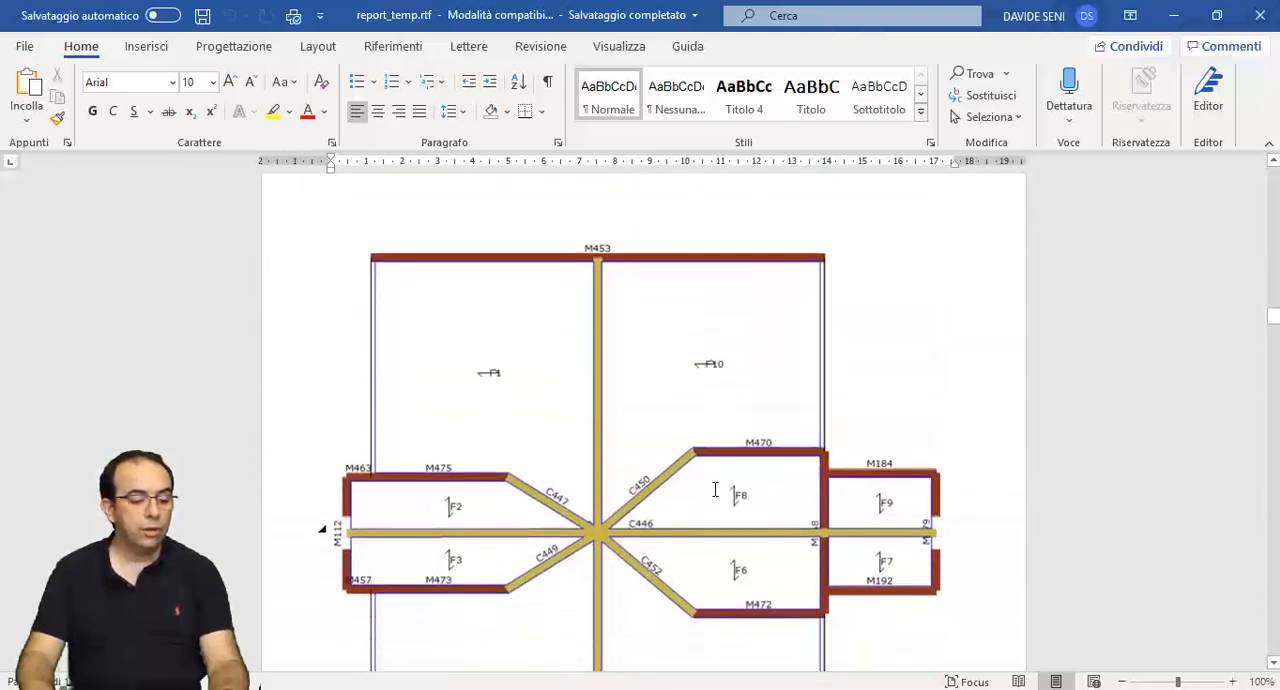
scroll(715, 489, down, 12)
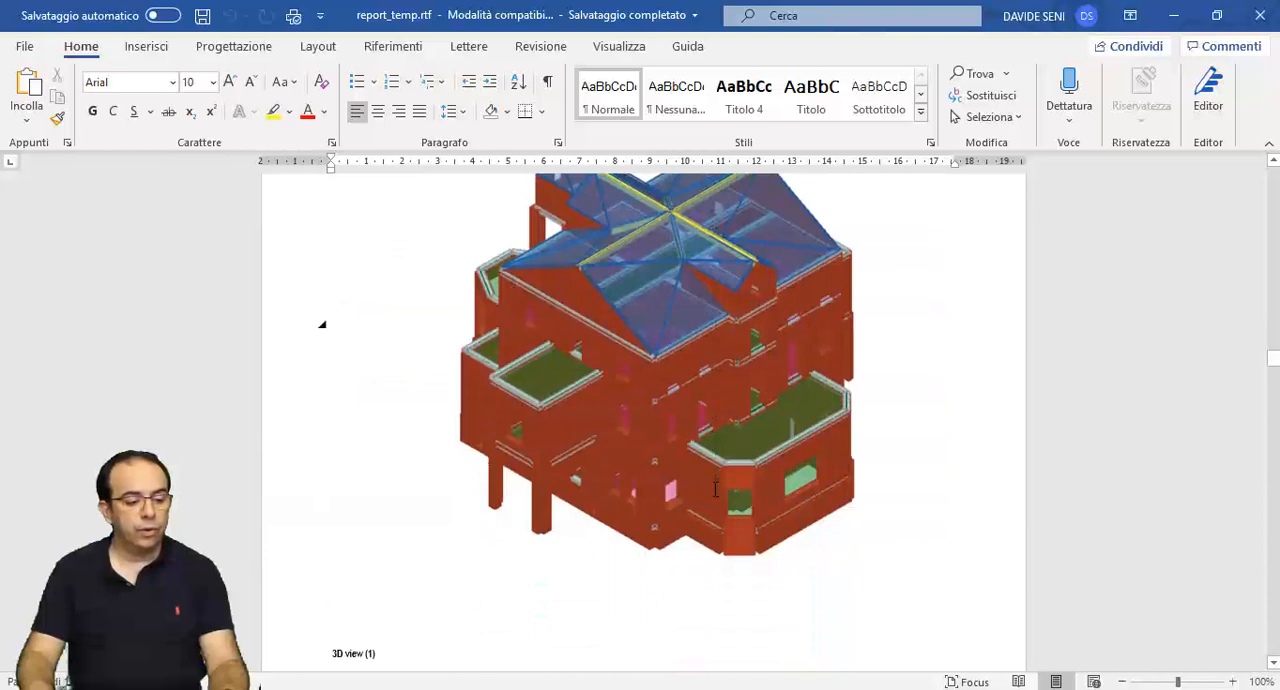
scroll(715, 489, down, 10)
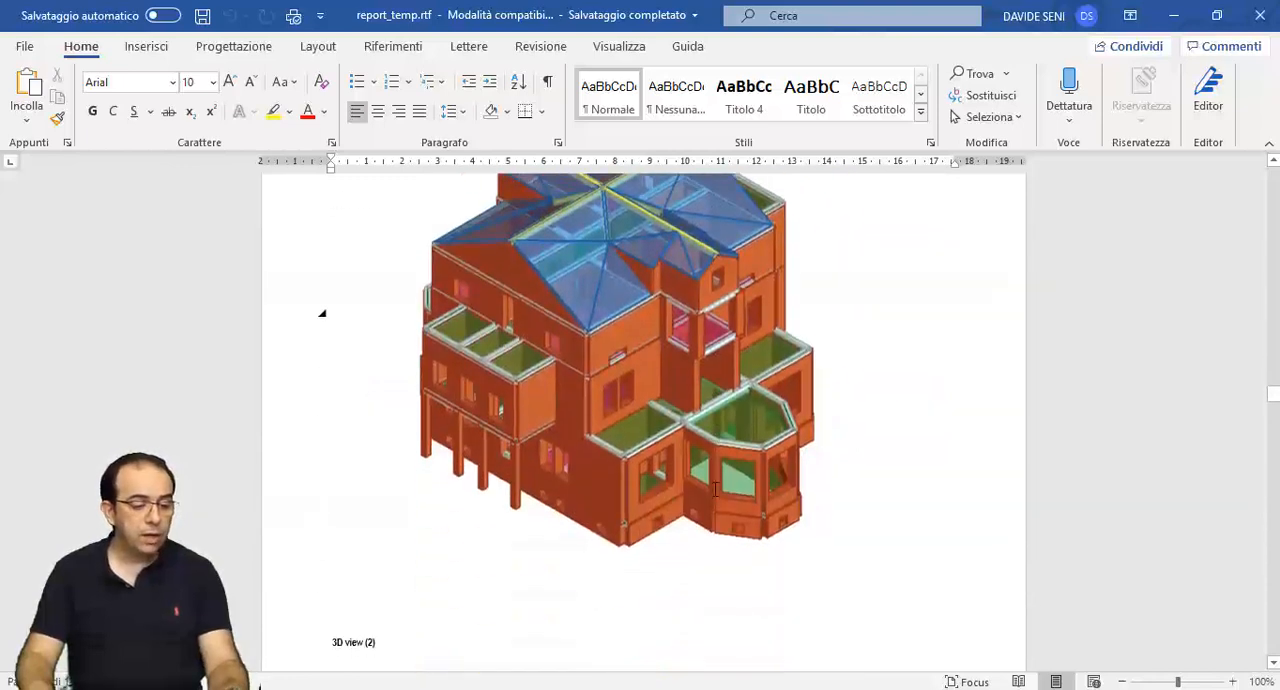
scroll(715, 489, down, 12)
scroll(715, 489, up, 1)
- Read the report's material tables, including the FRP wall reinforcement properties in the vertical and transversal directions
scroll(715, 489, down, 4)
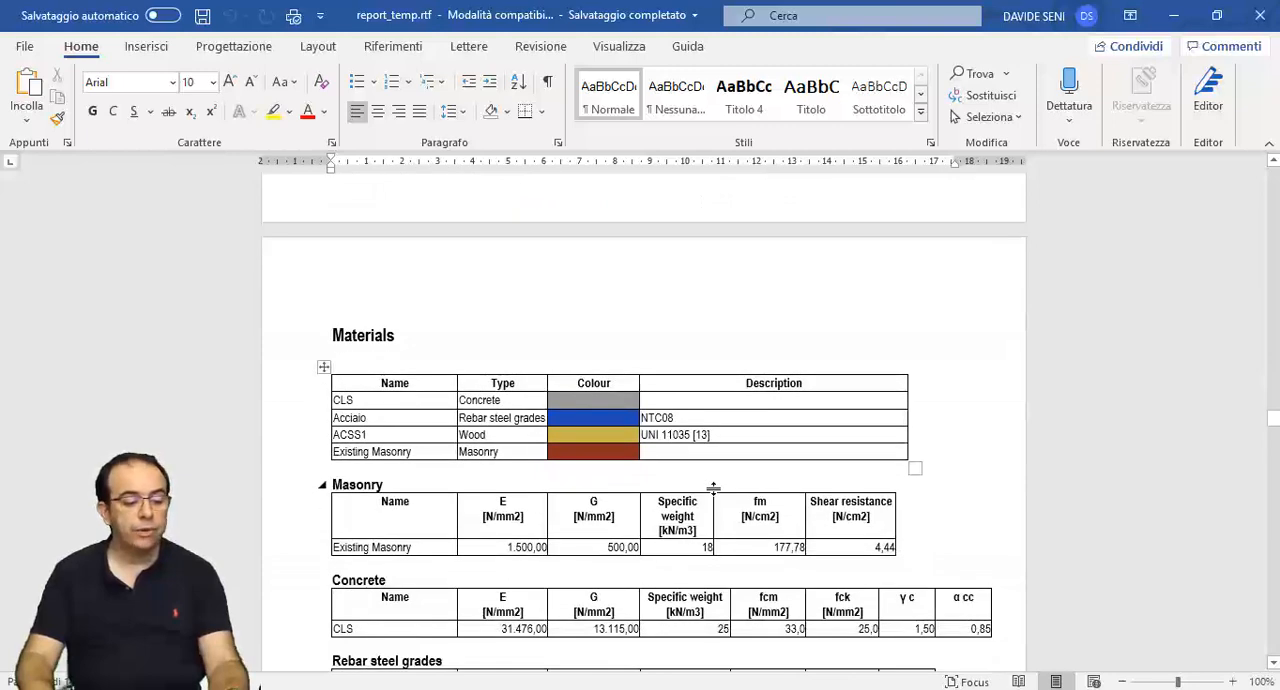
scroll(713, 488, down, 5)
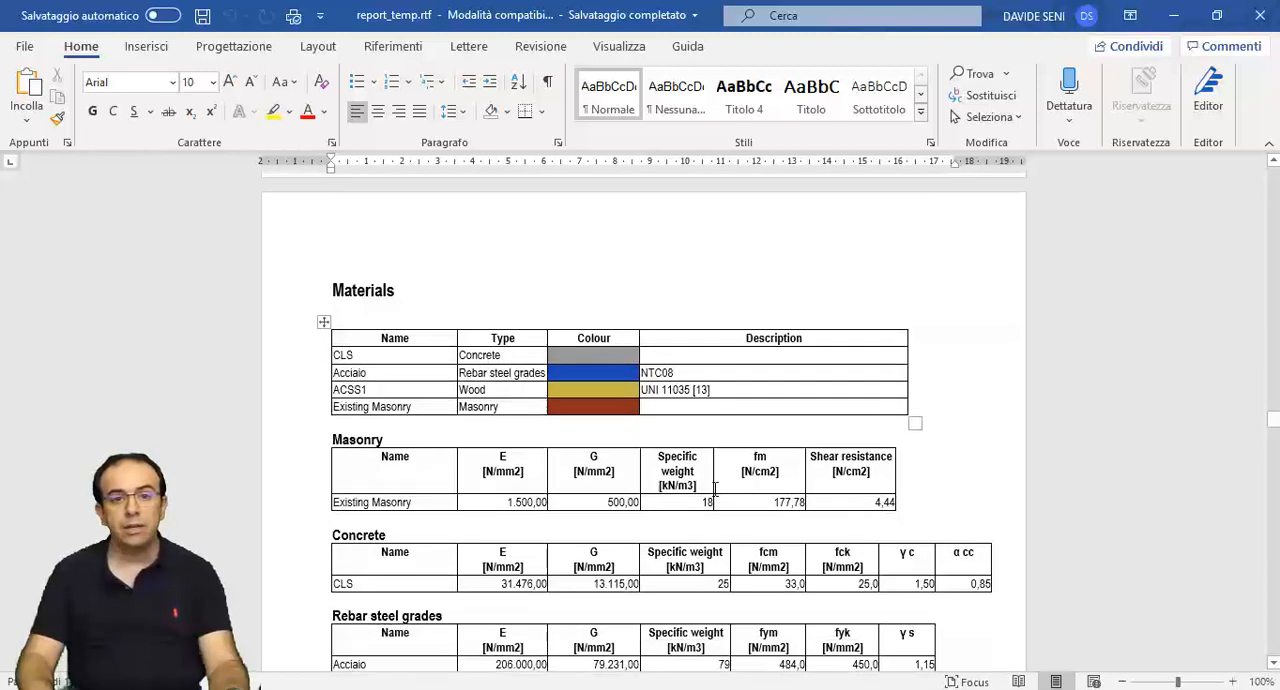
scroll(713, 488, down, 4)
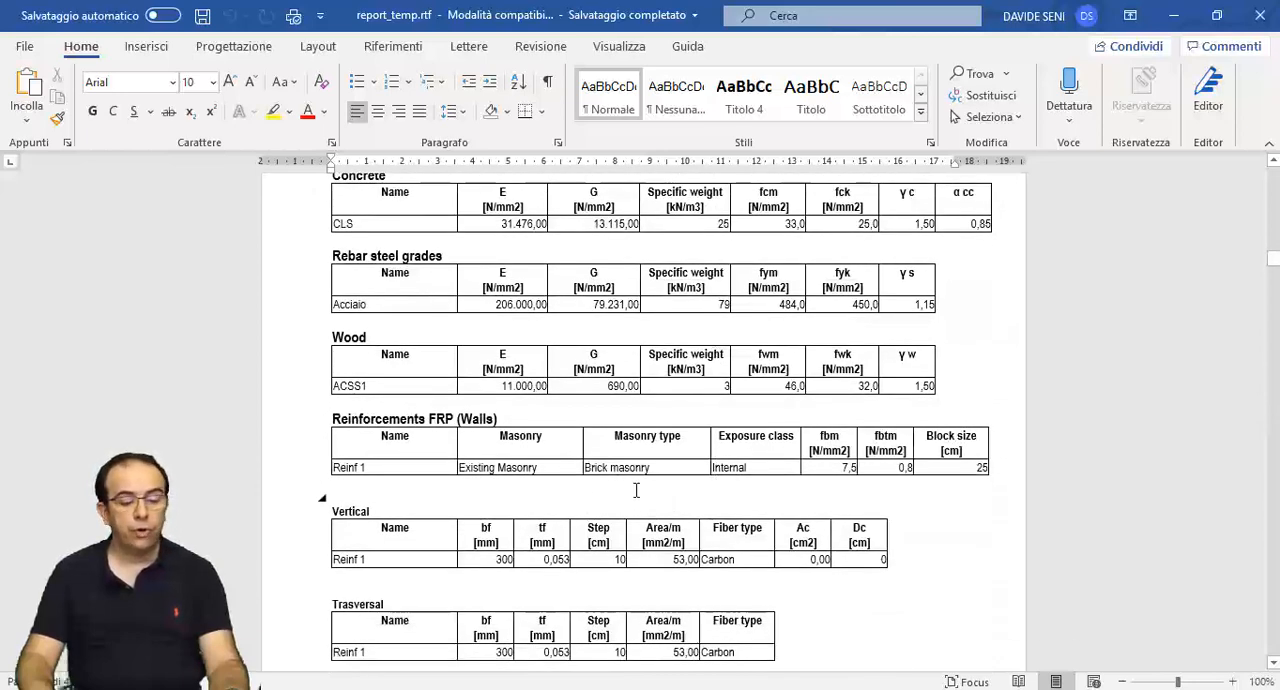
scroll(677, 484, down, 3)
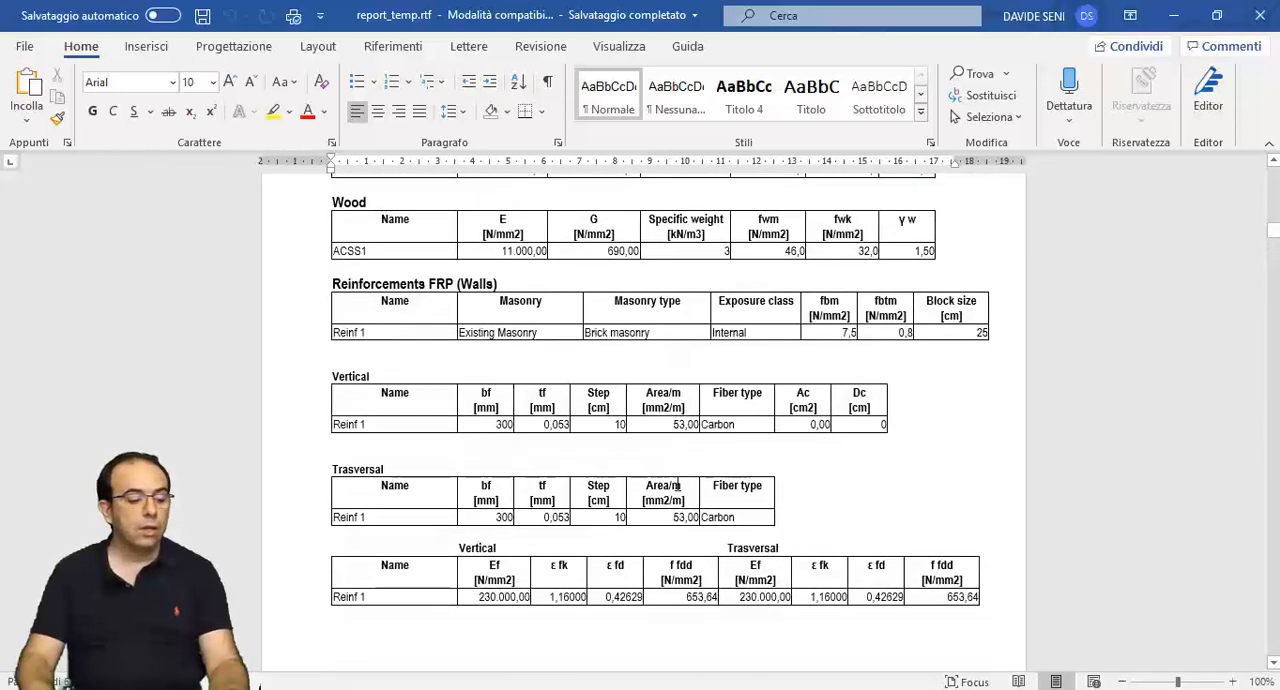
scroll(677, 484, down, 9)
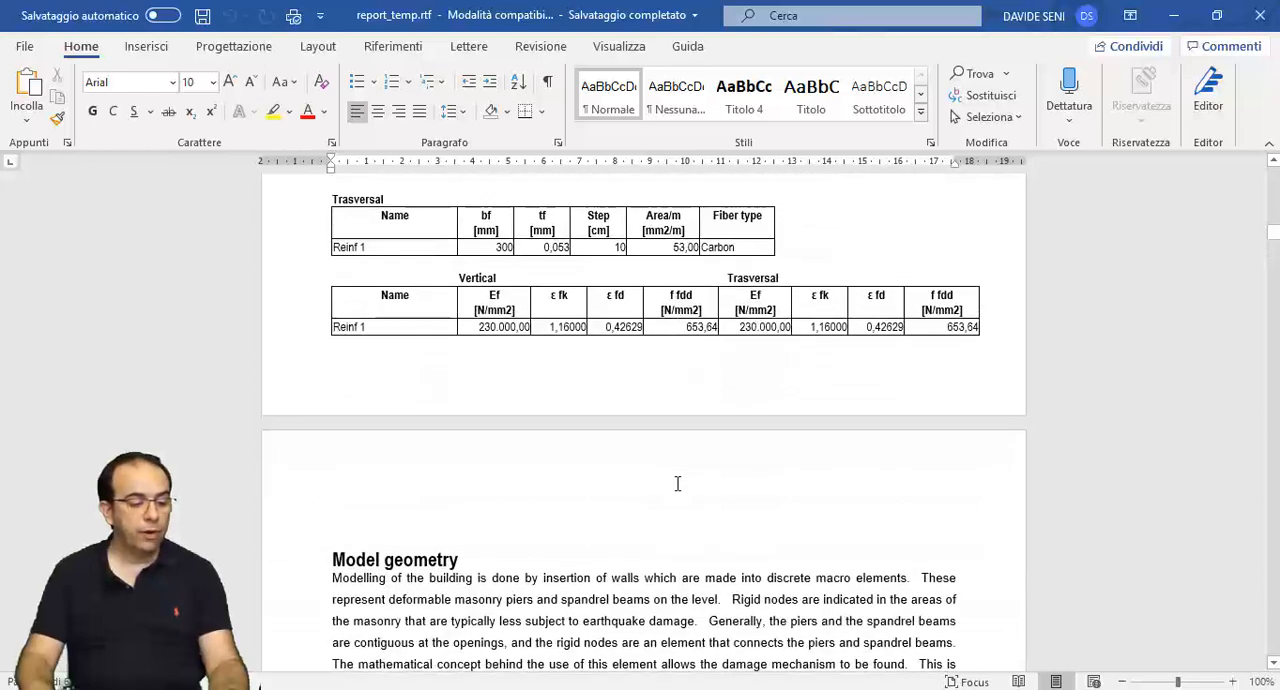
- Examine the structure element tables level by level, checking which Level 4 masonry panels carry the FRP reinforcement
scroll(677, 484, down, 20)
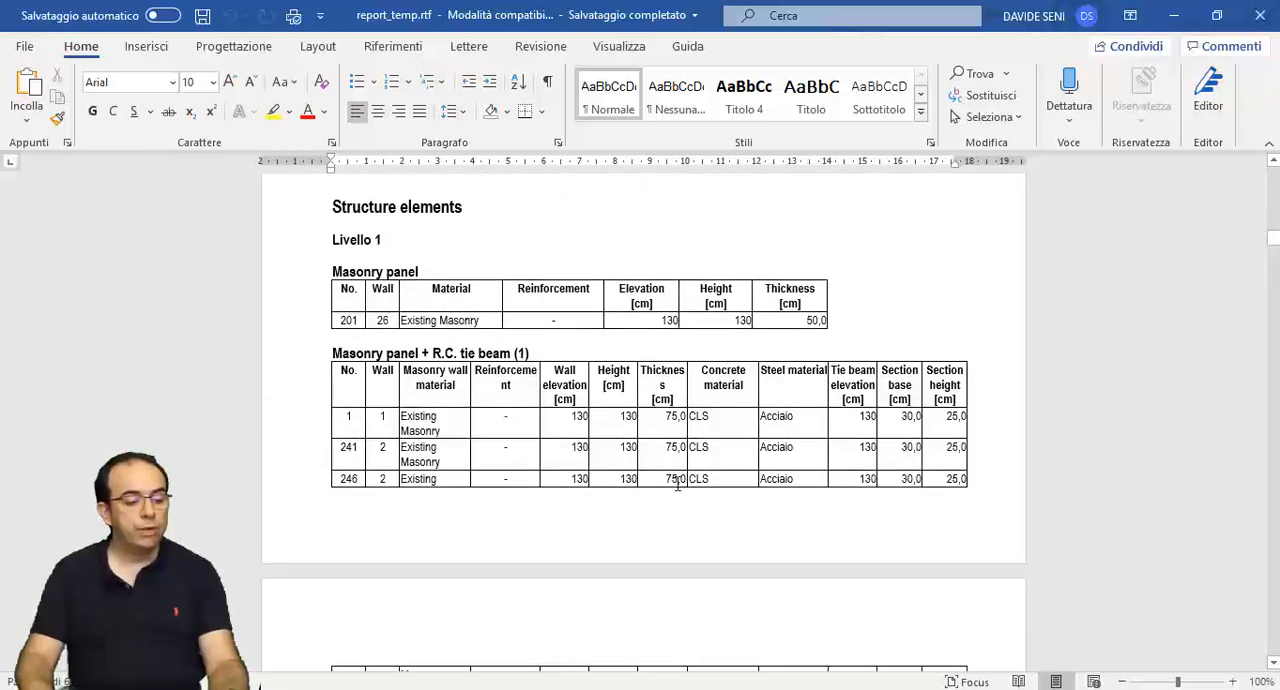
scroll(677, 484, down, 20)
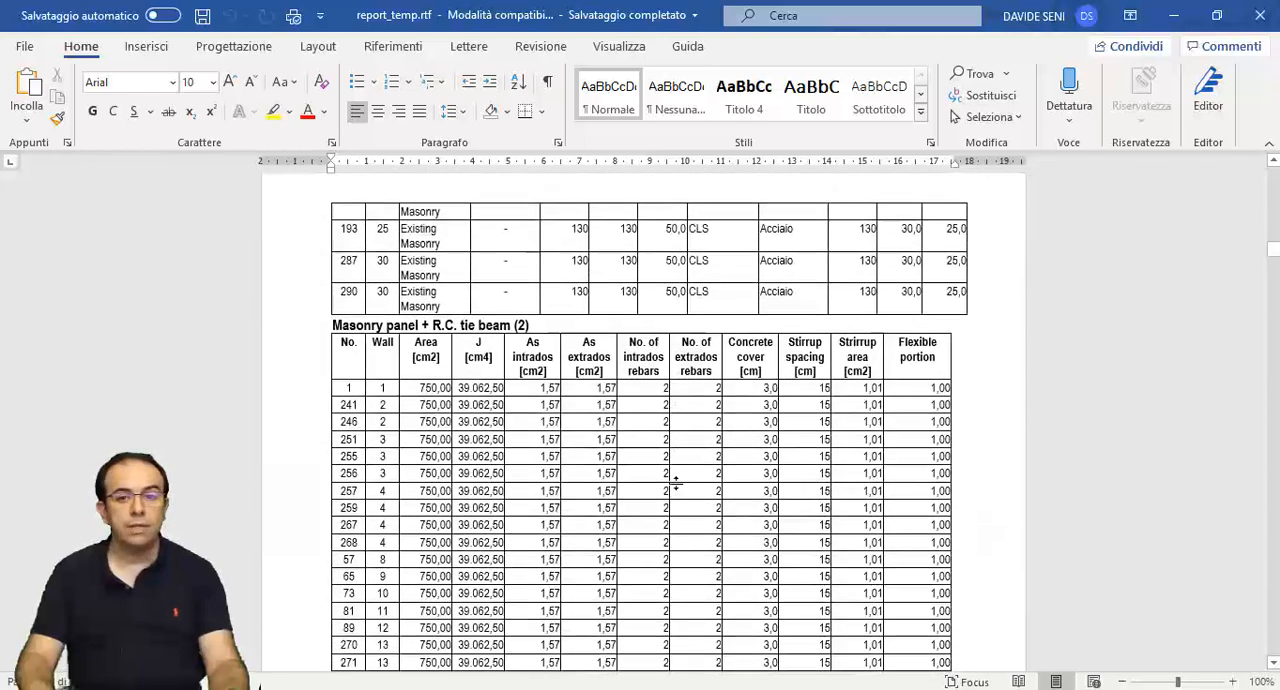
scroll(677, 484, down, 20)
scroll(677, 484, down, 20)
scroll(677, 484, down, 20)
scroll(677, 484, down, 15)
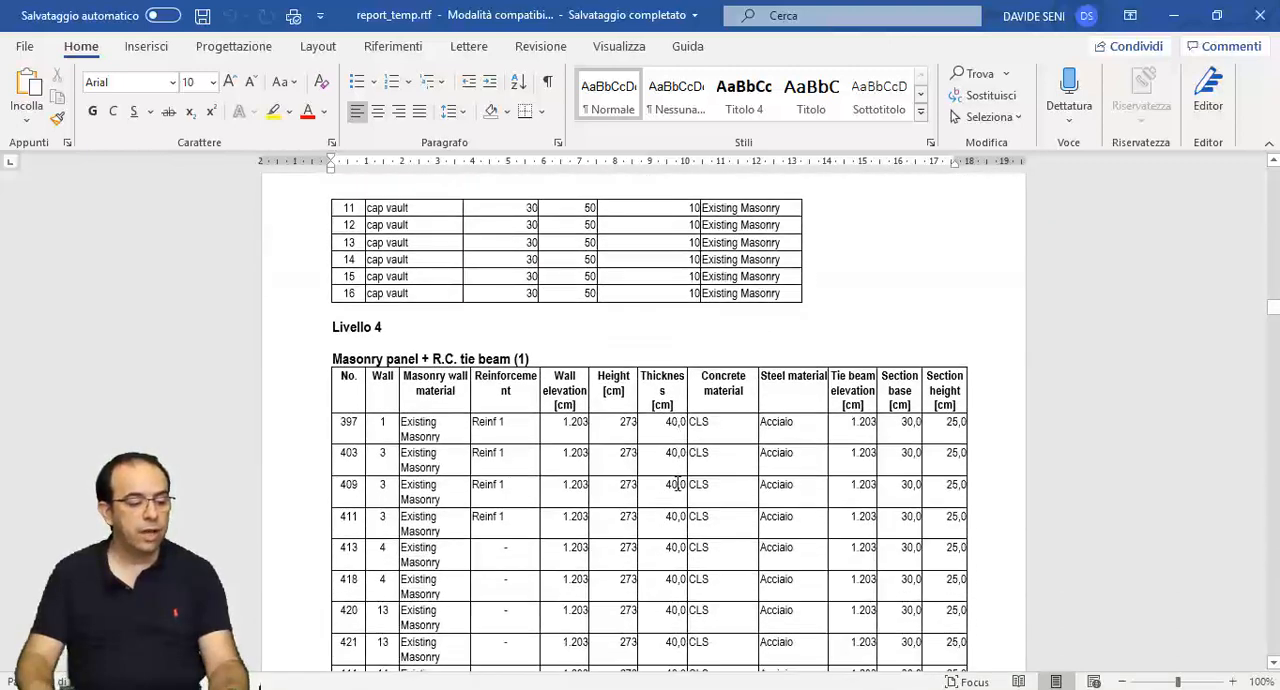
scroll(677, 484, down, 1)
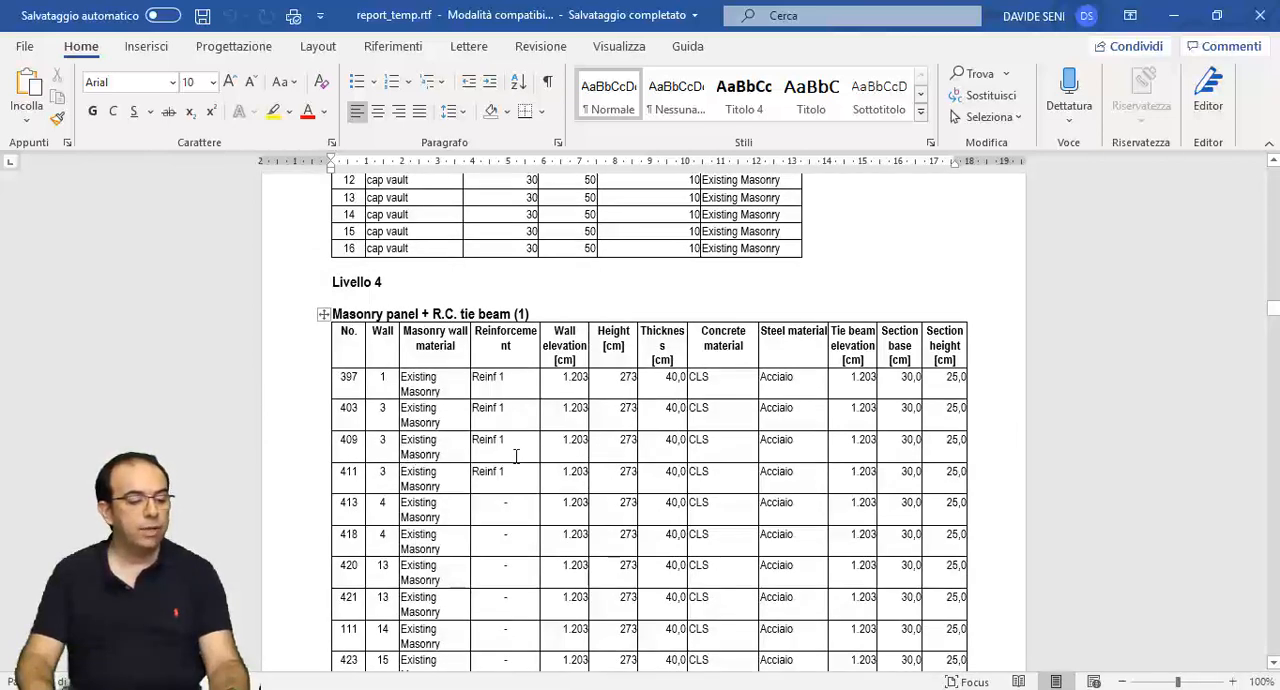
scroll(516, 456, down, 20)
scroll(516, 466, down, 20)
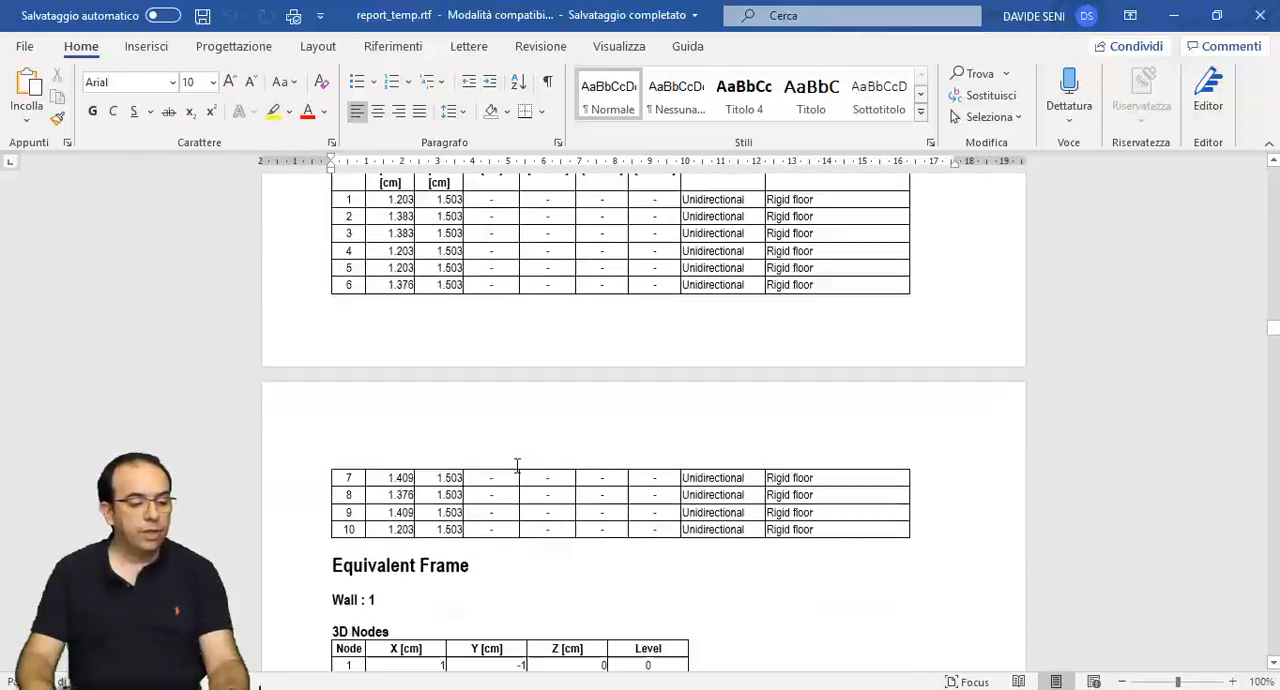
- Examine the equivalent frame data of Wall 1, covering its 3D and 2D nodes, pier and spandrel macroelements
scroll(517, 466, down, 3)
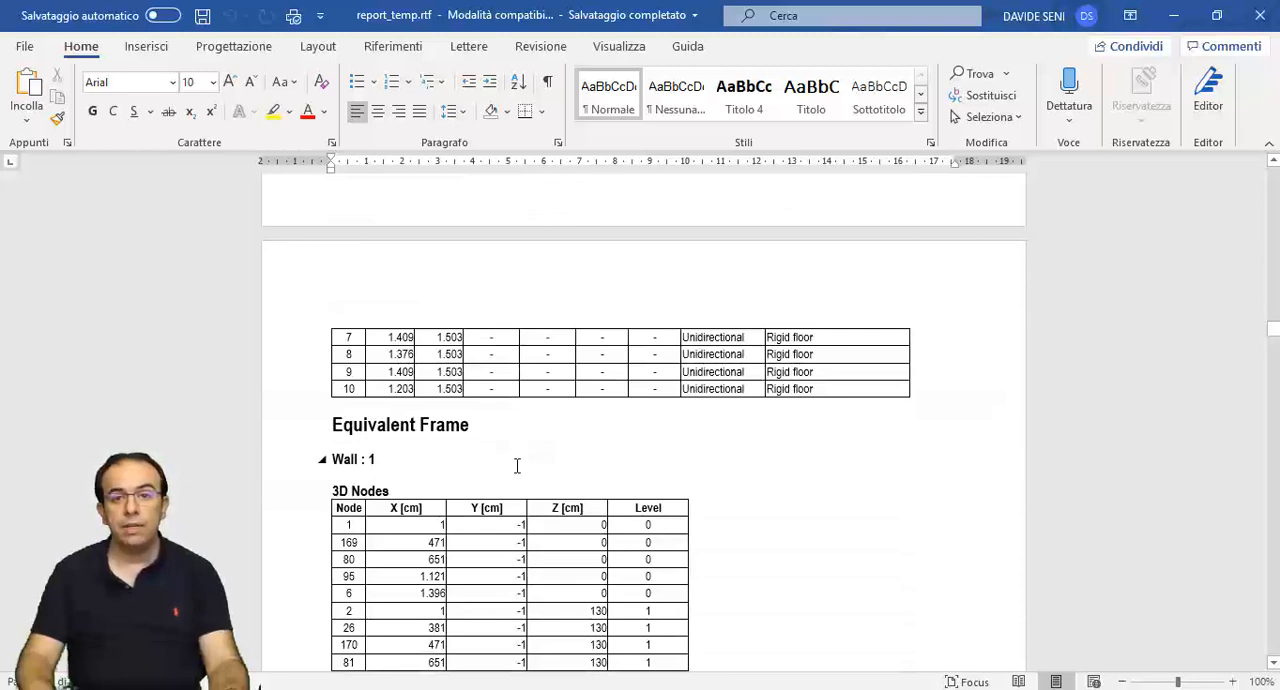
scroll(537, 463, down, 7)
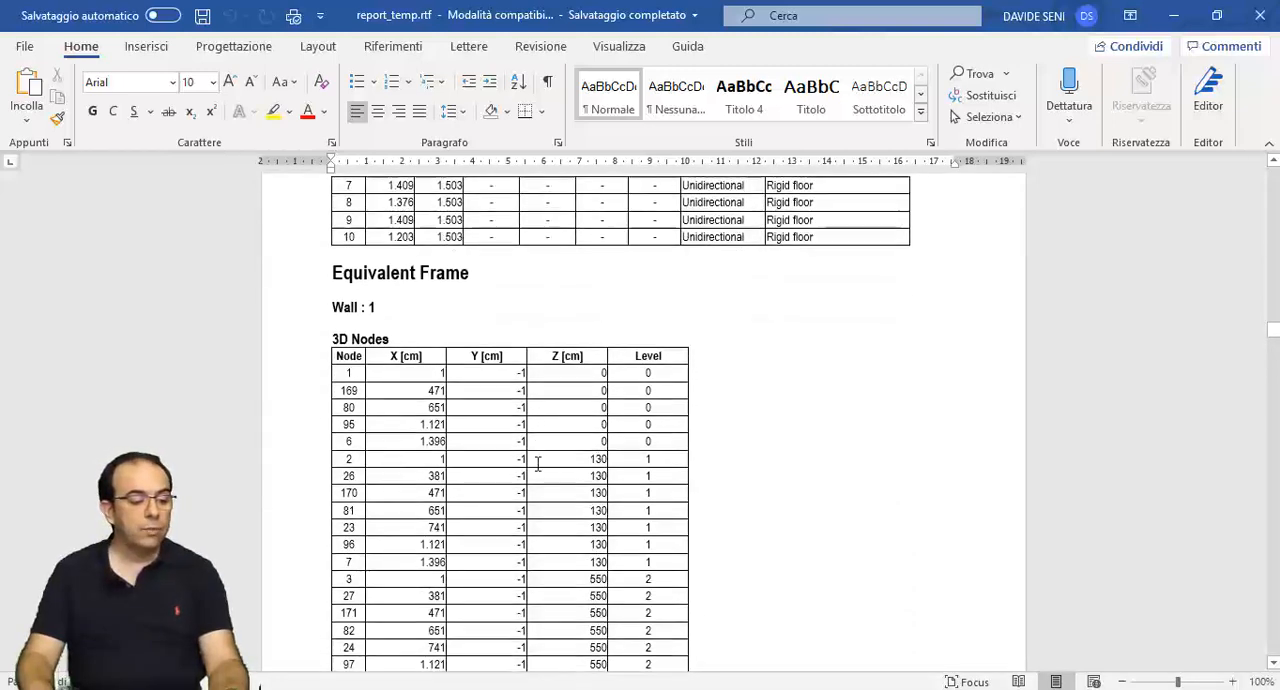
scroll(537, 463, down, 20)
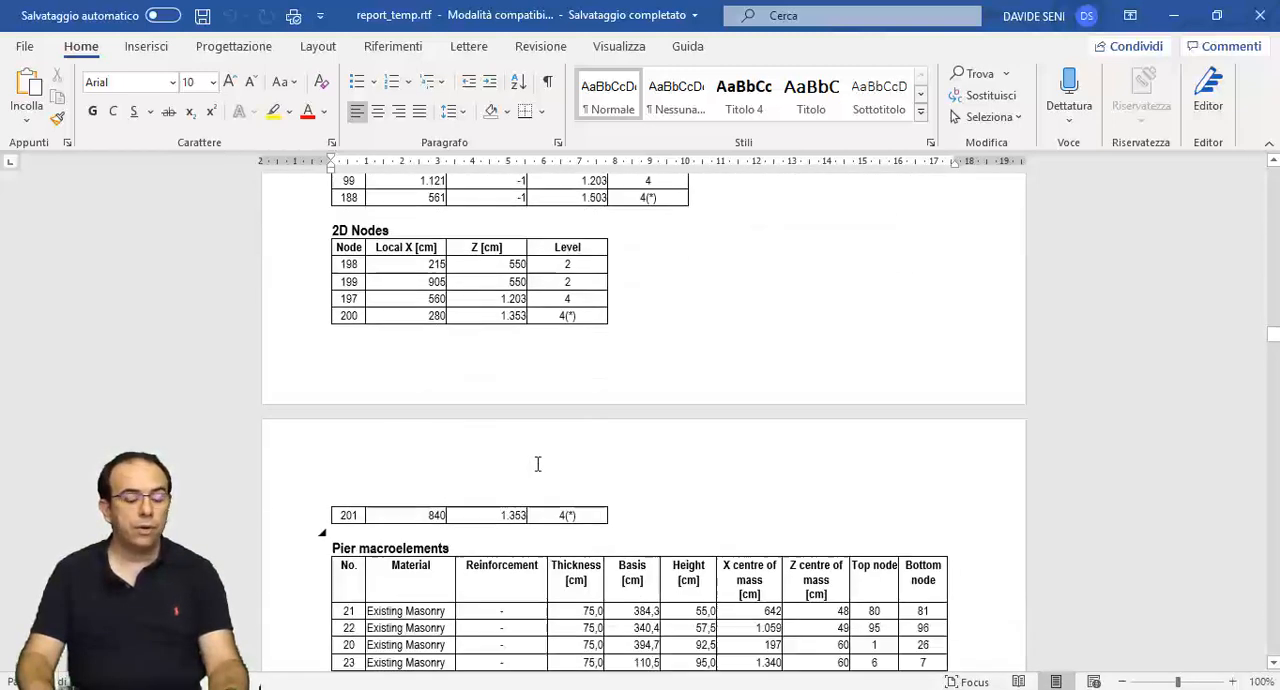
scroll(537, 463, down, 15)
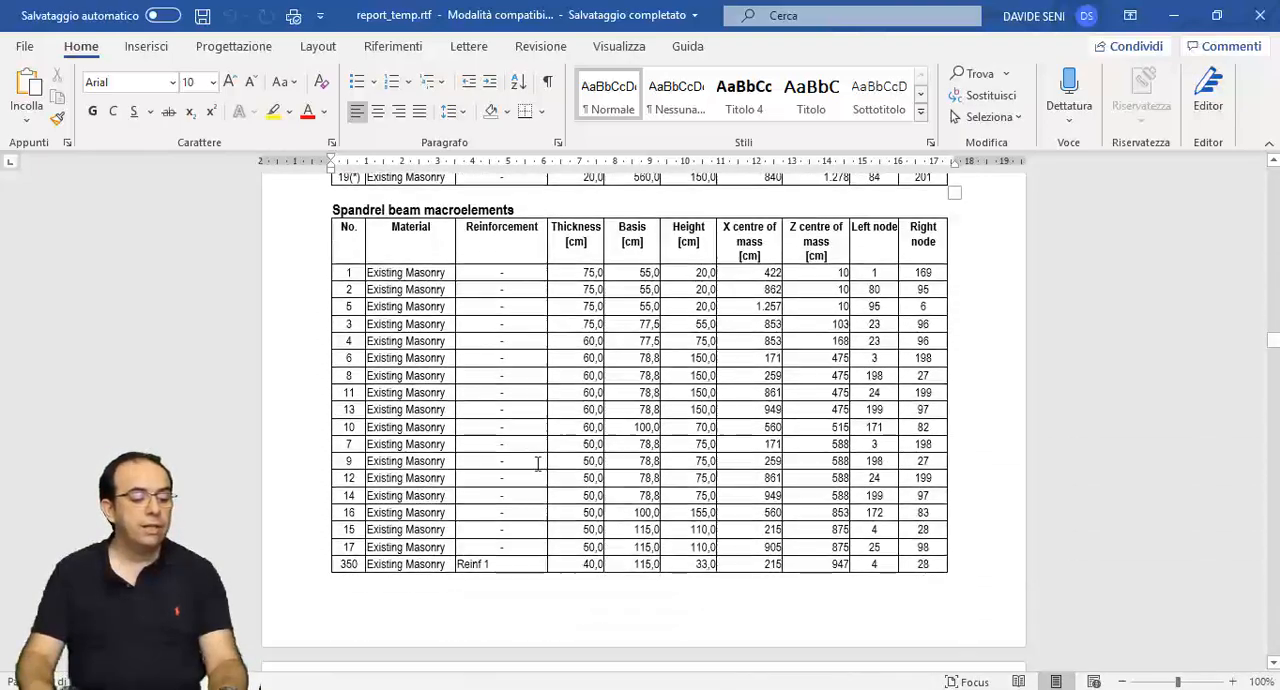
scroll(537, 463, down, 10)
- Read the report's floor and vault load tables, the code spectrum parameters and the pushover analysis description
drag(1273, 343, 1274, 532)
scroll(597, 349, down, 5)
scroll(598, 349, down, 8)
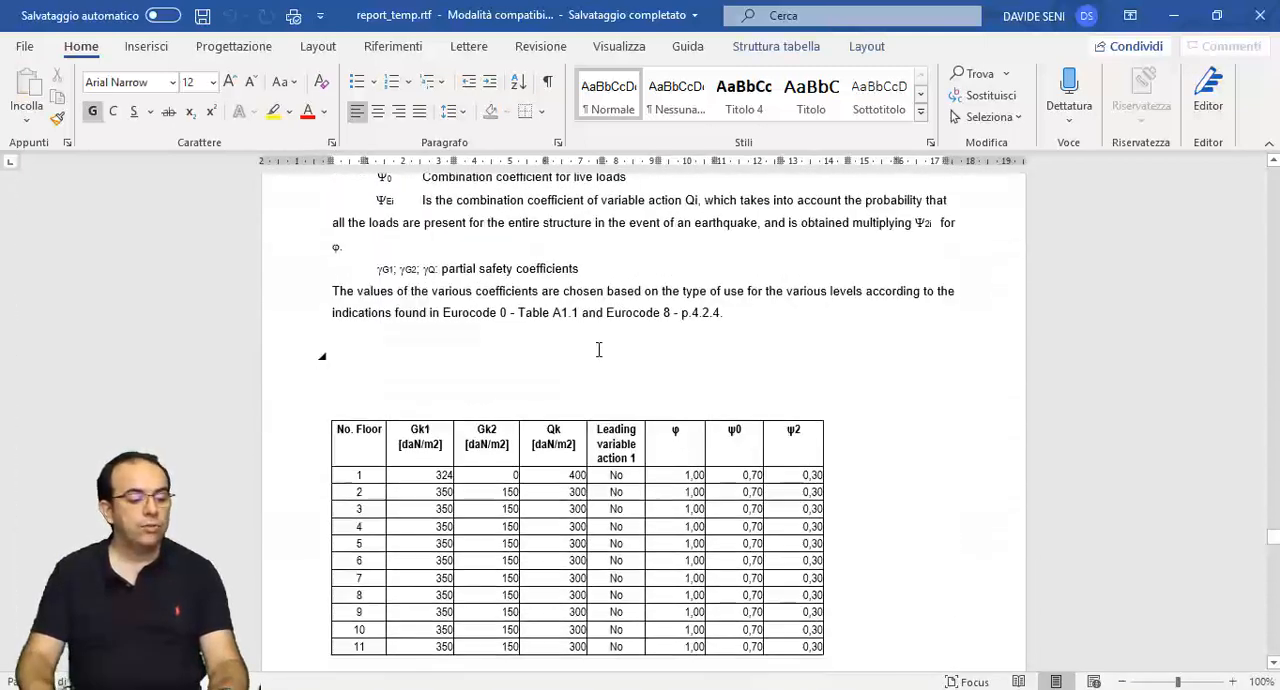
scroll(598, 350, down, 8)
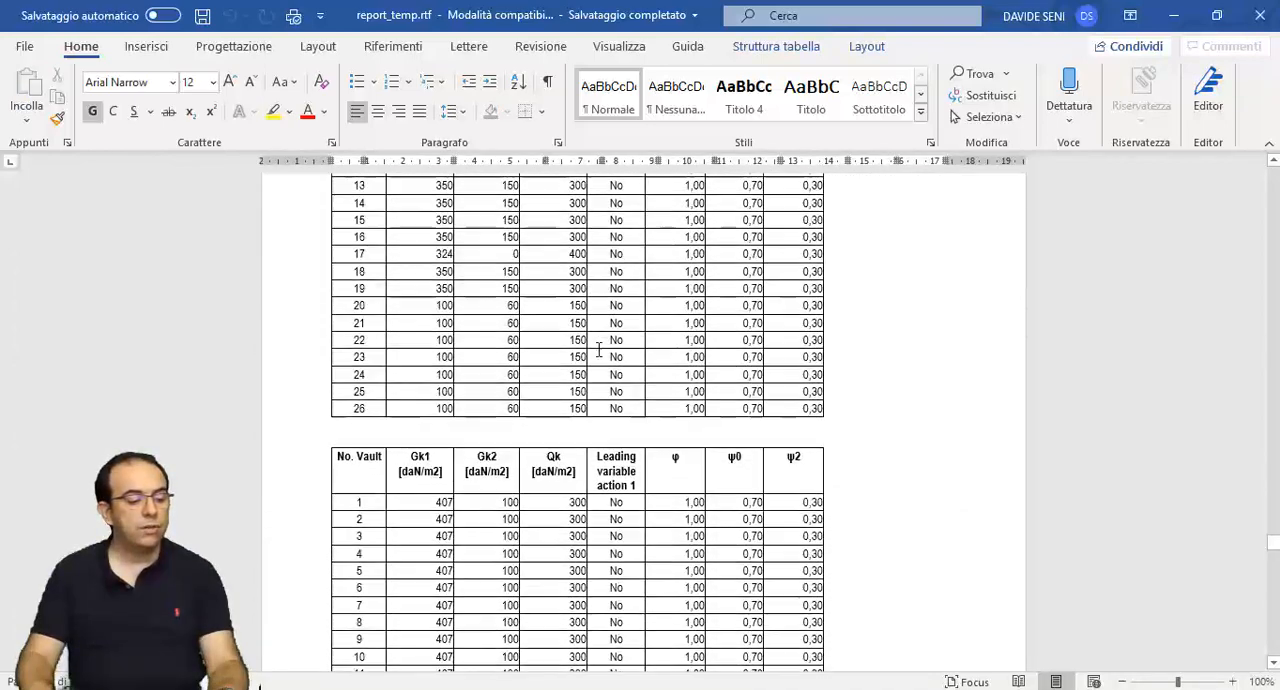
scroll(598, 349, down, 10)
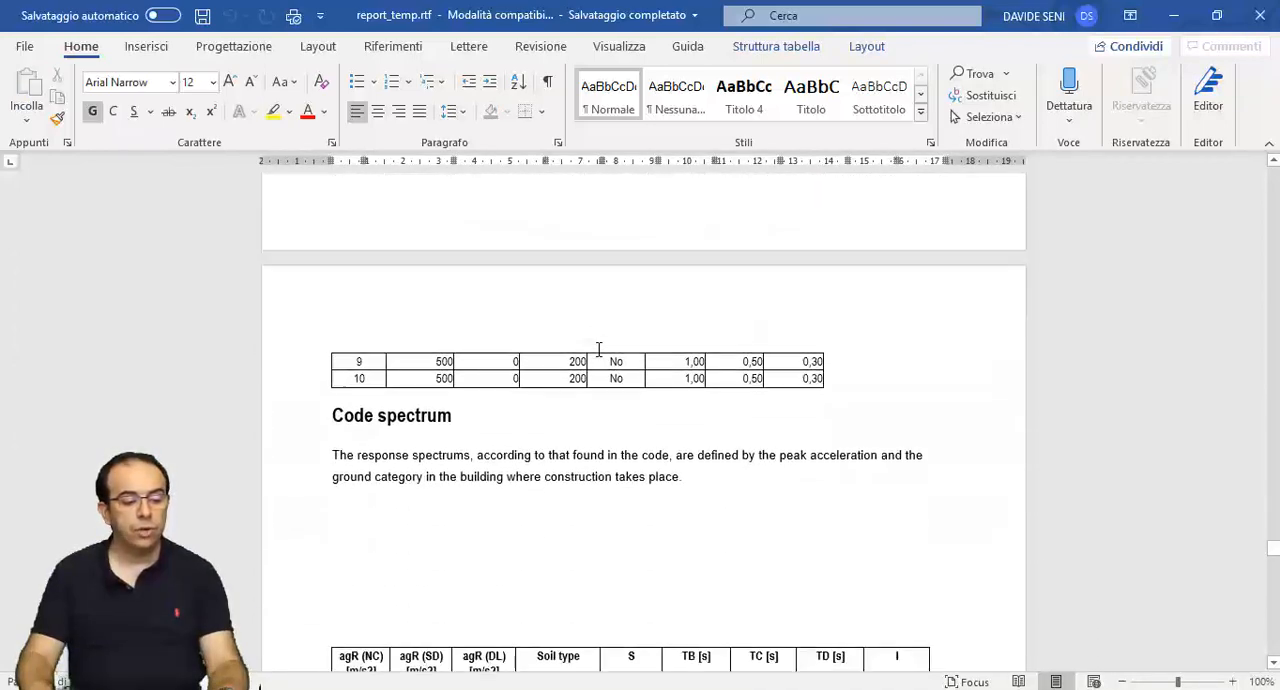
scroll(598, 350, down, 10)
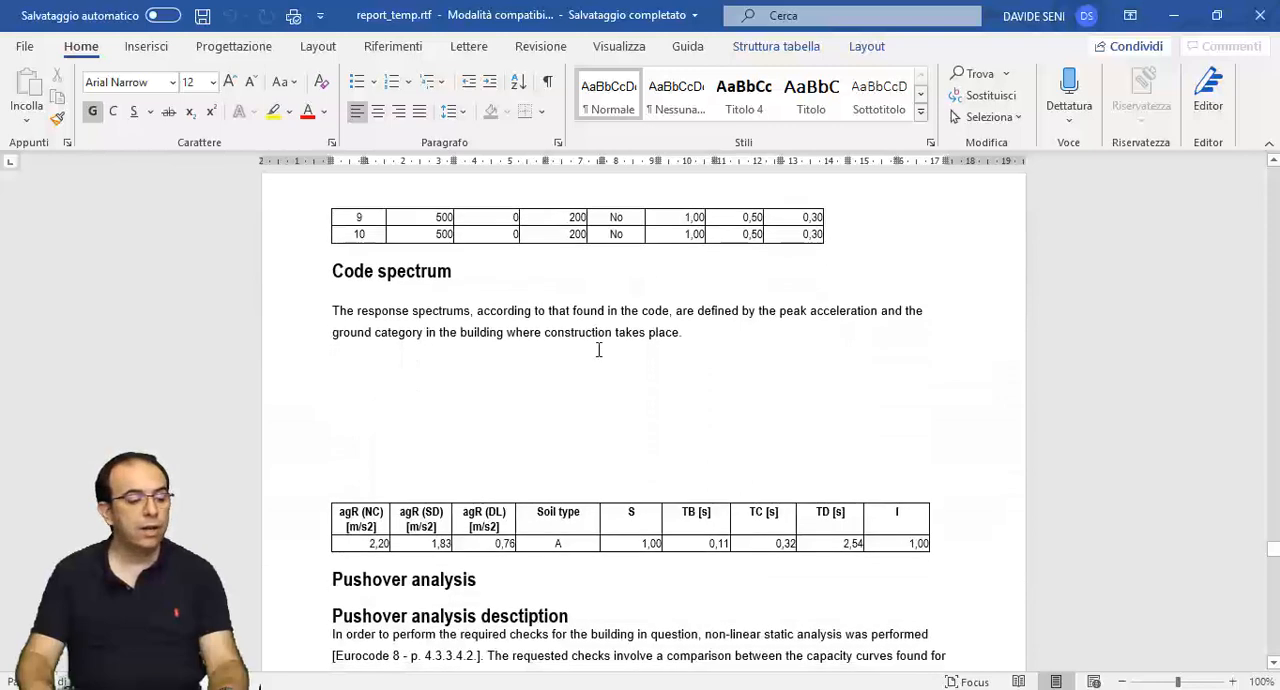
scroll(598, 349, down, 10)
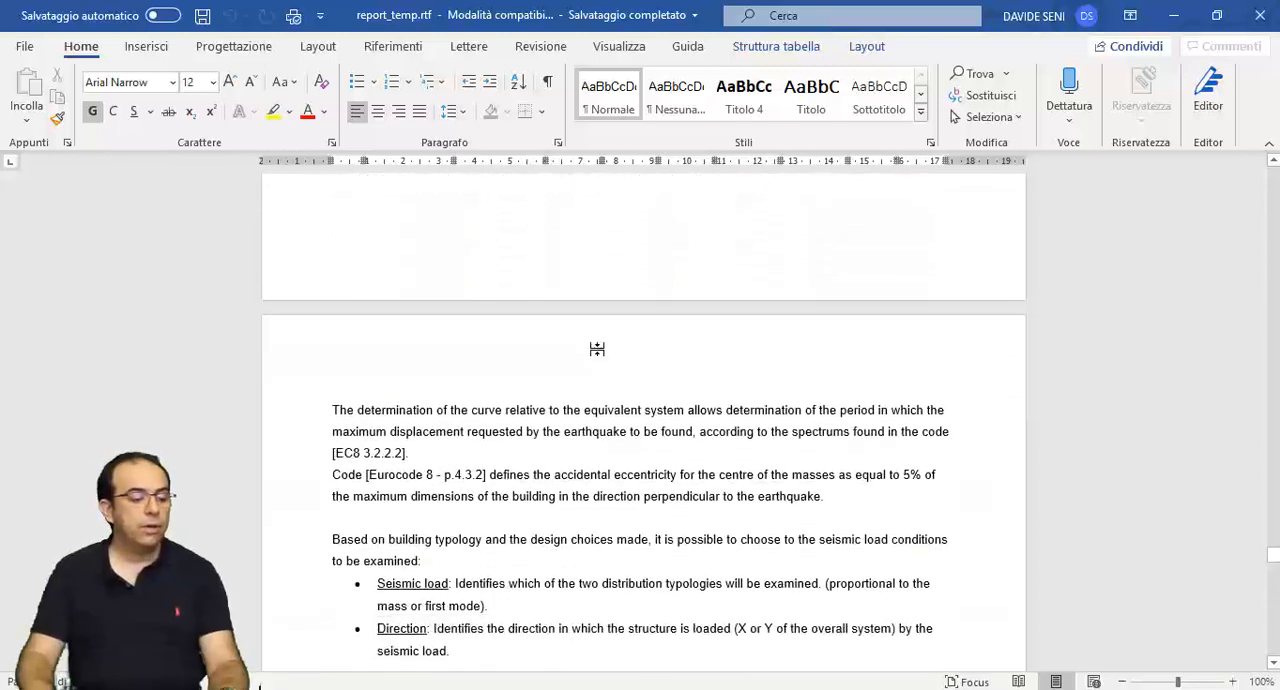
- Read the report's seismic load conditions, limit state checks, and result details tables with the risk index of each analysis
scroll(598, 349, down, 10)
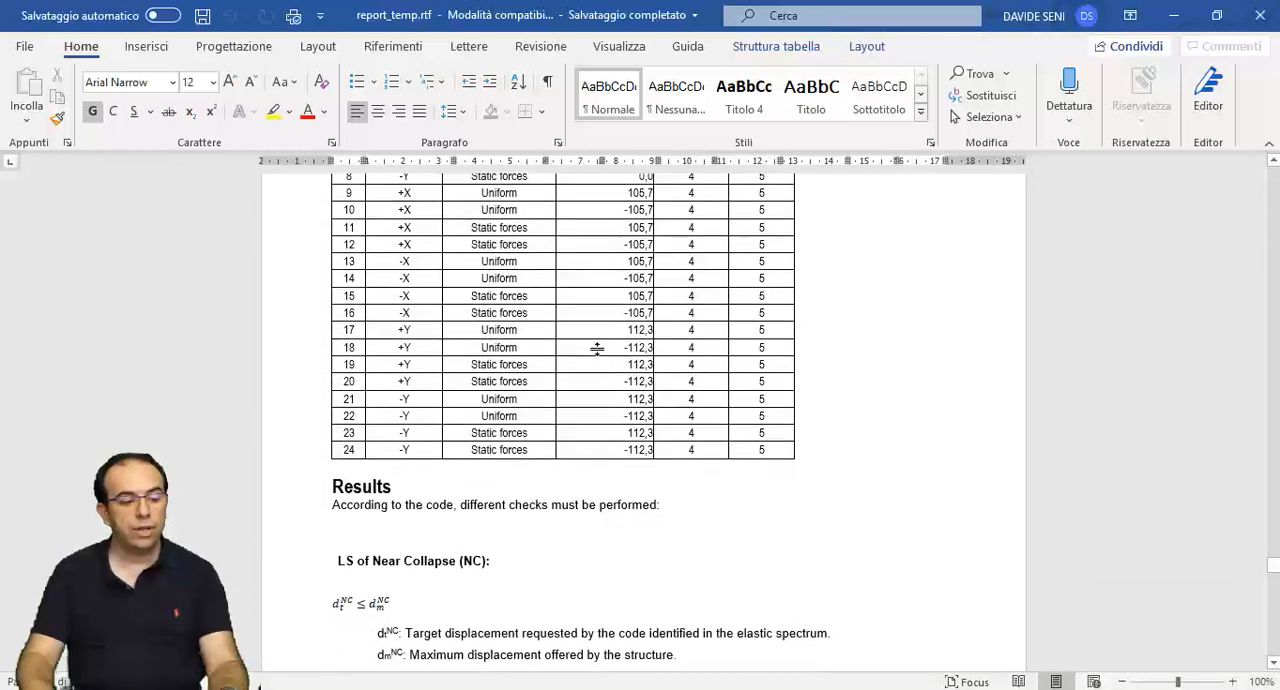
scroll(598, 349, down, 10)
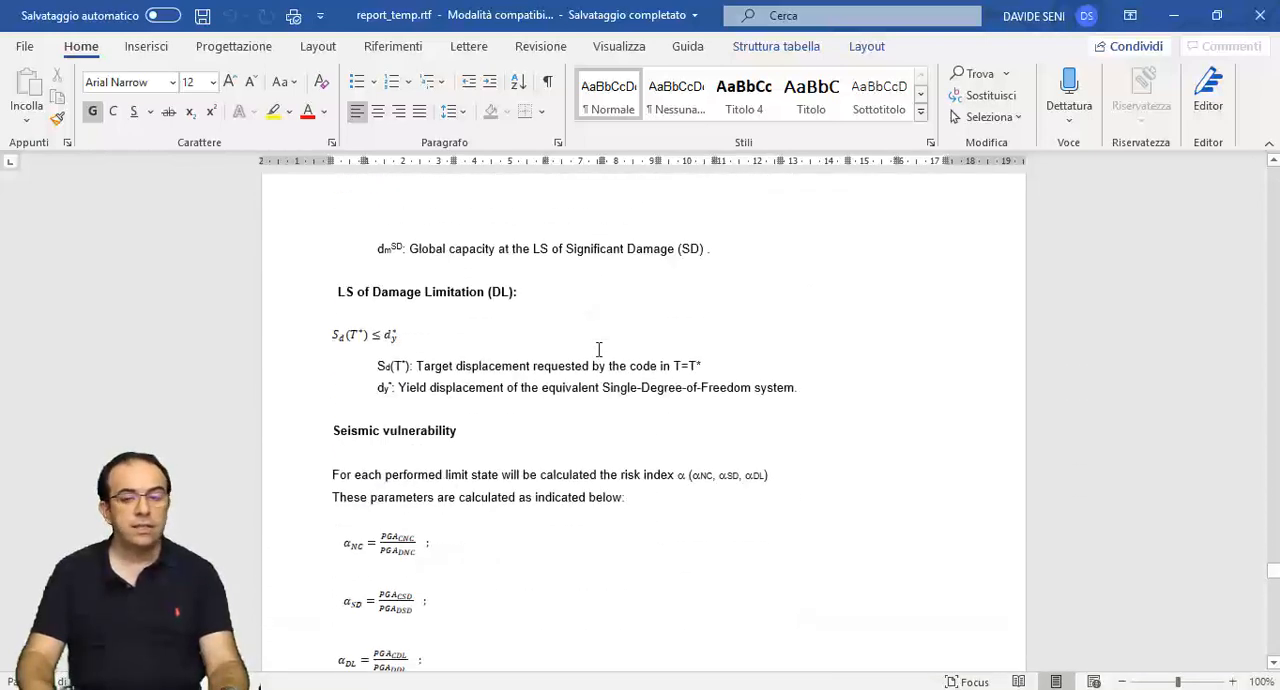
scroll(598, 349, down, 10)
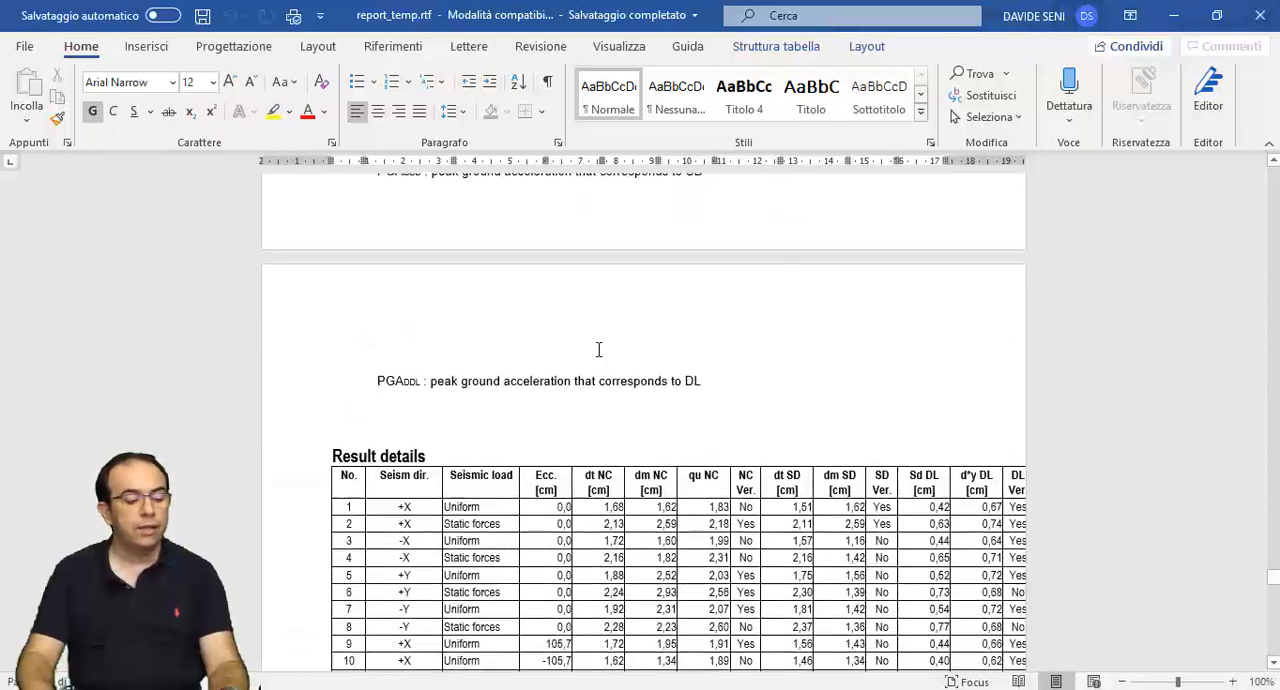
scroll(598, 349, down, 10)
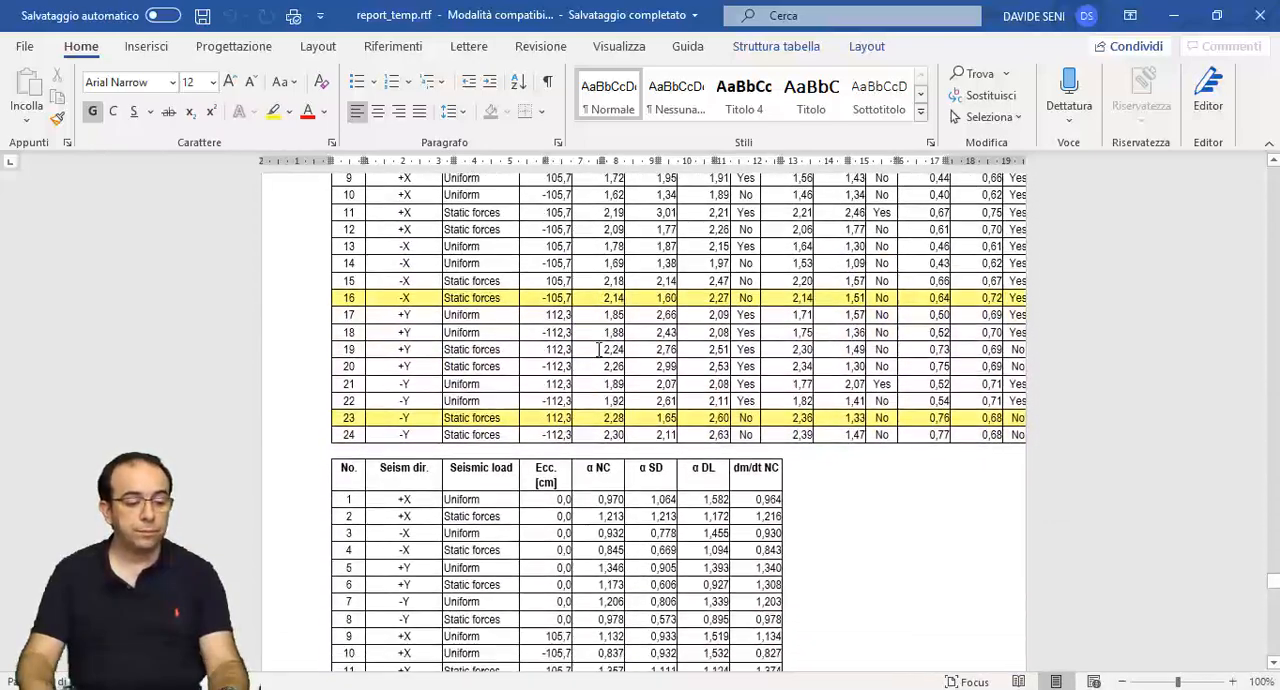
scroll(598, 349, down, 10)
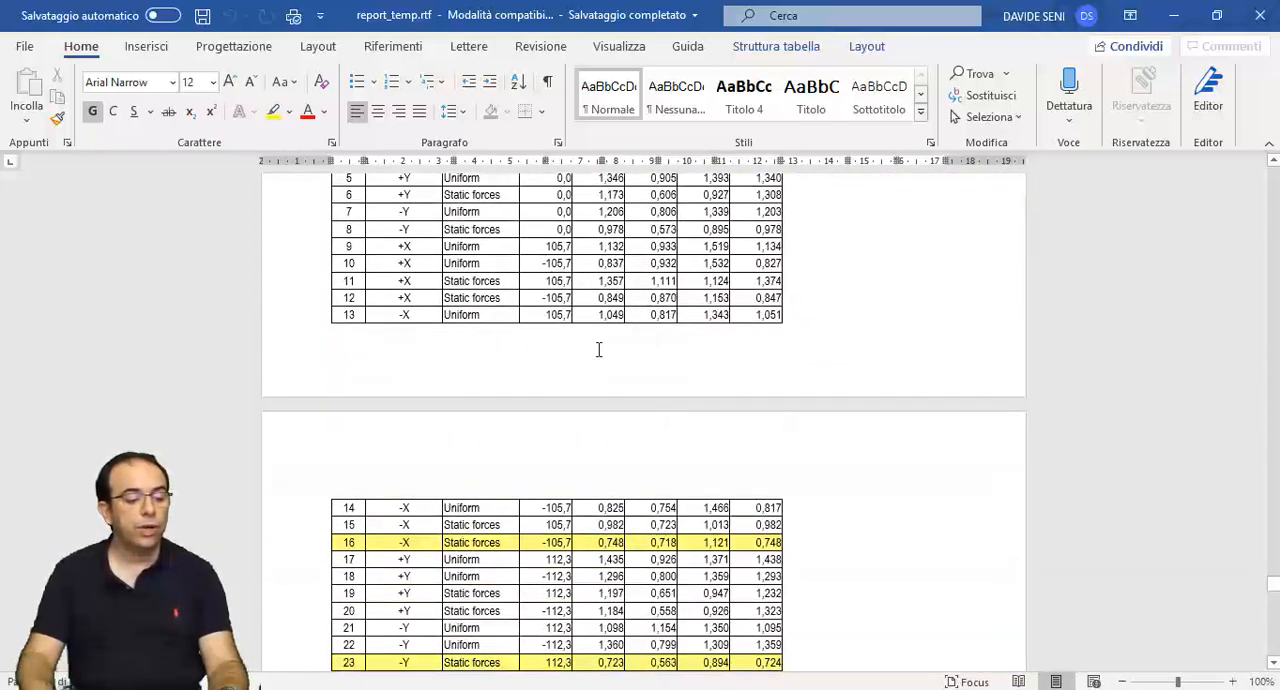
scroll(598, 349, down, 10)
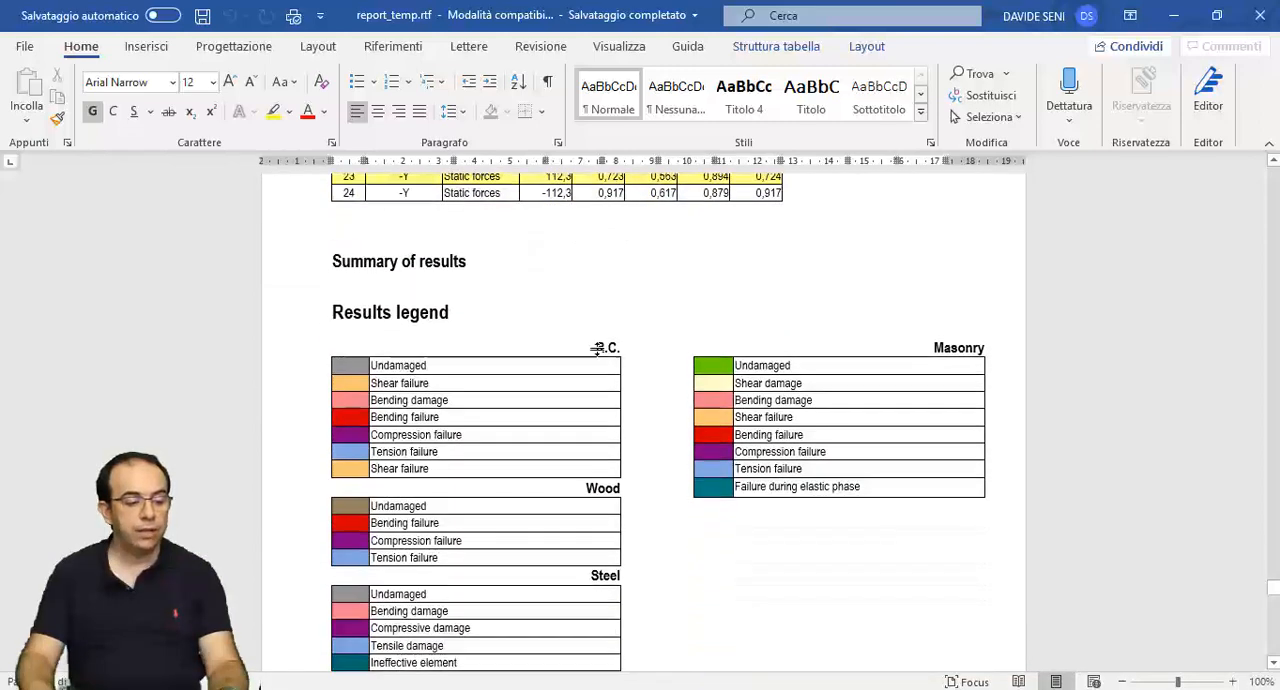
- Examine the results legend and the summary of the highlighted analyses, including wall damage, plan deformed shapes and pushover curves
scroll(598, 349, down, 10)
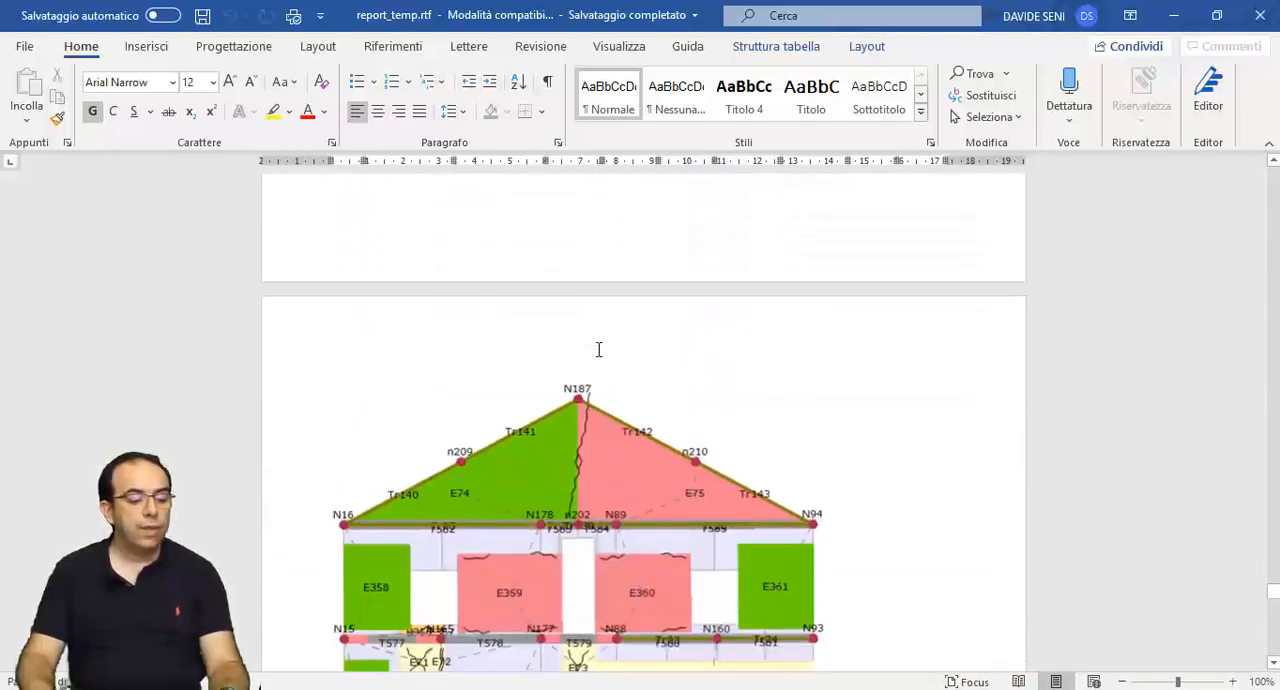
scroll(598, 349, down, 3)
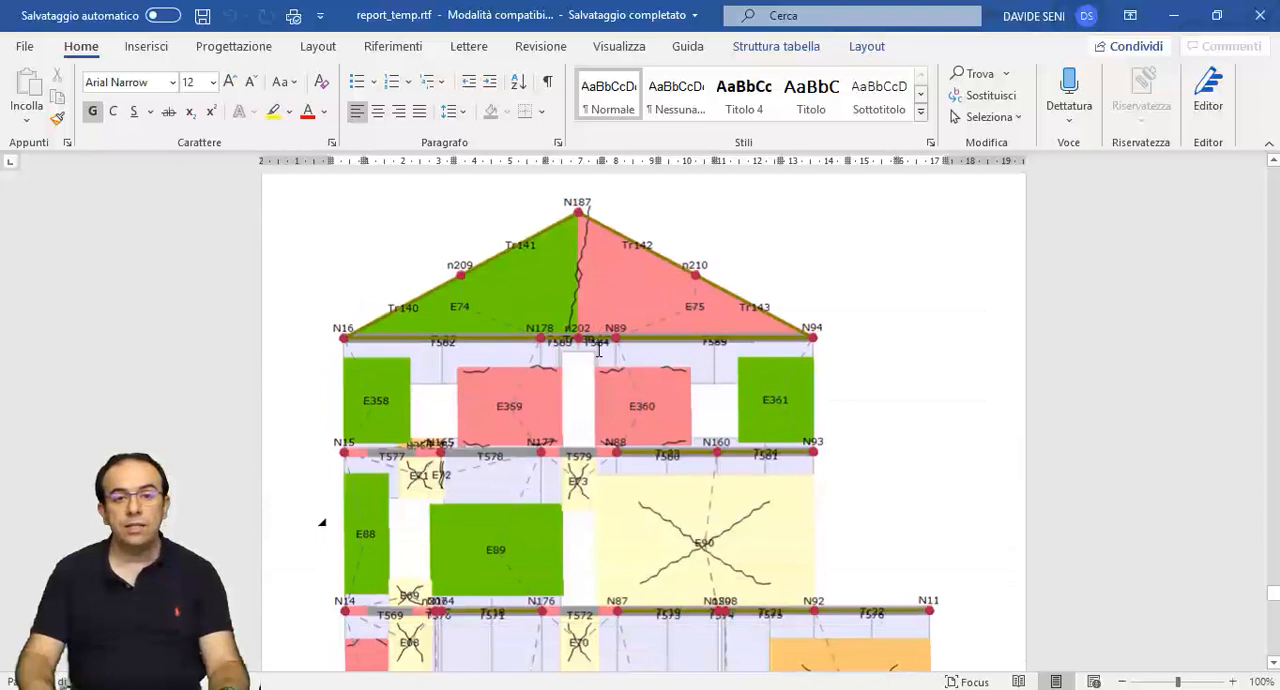
scroll(598, 349, down, 10)
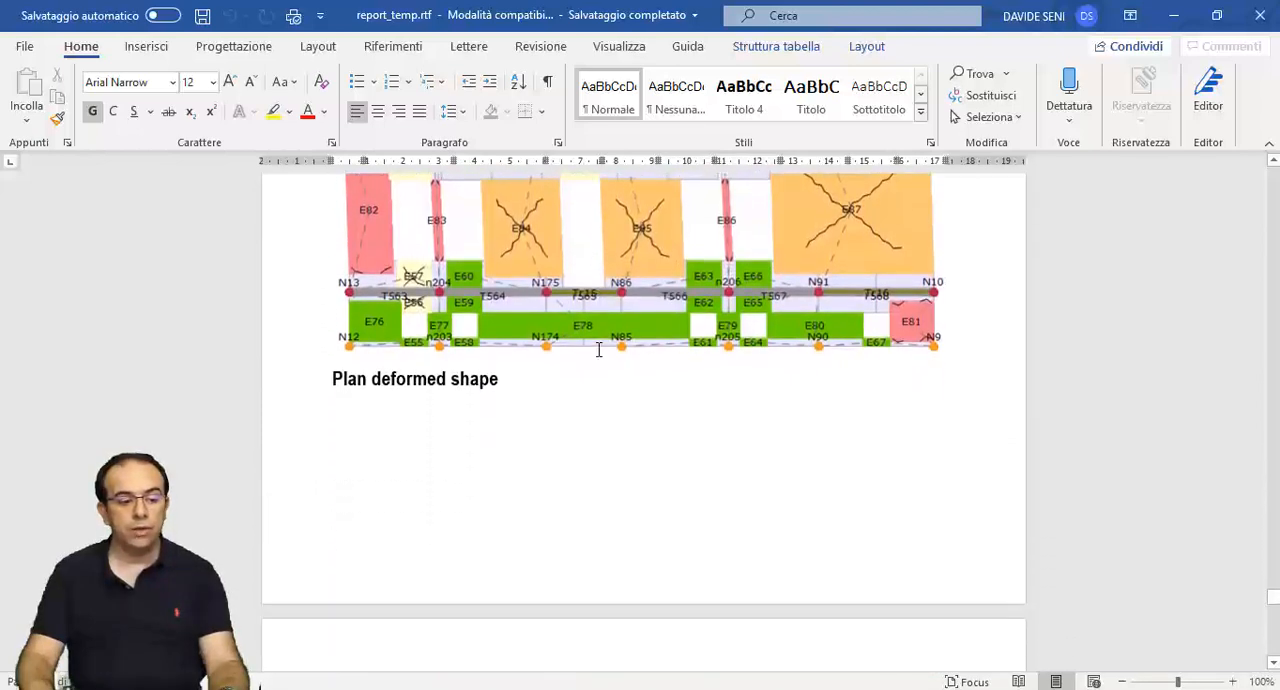
scroll(598, 349, down, 15)
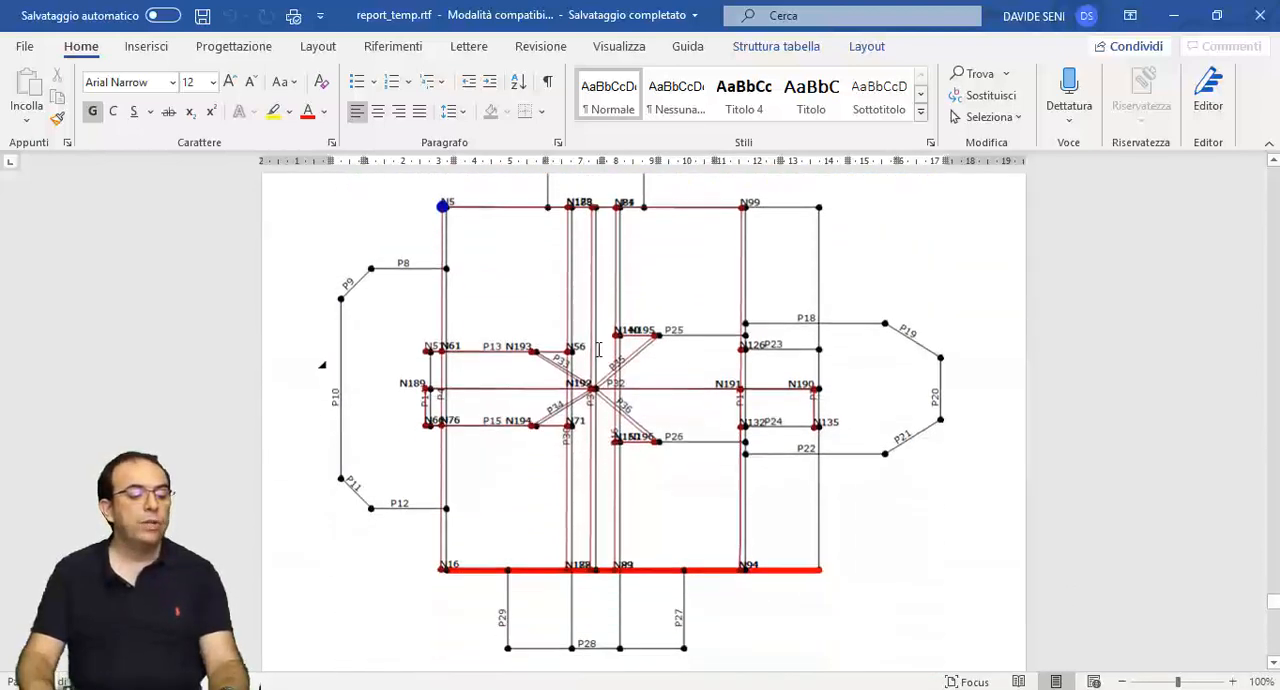
scroll(598, 349, down, 15)
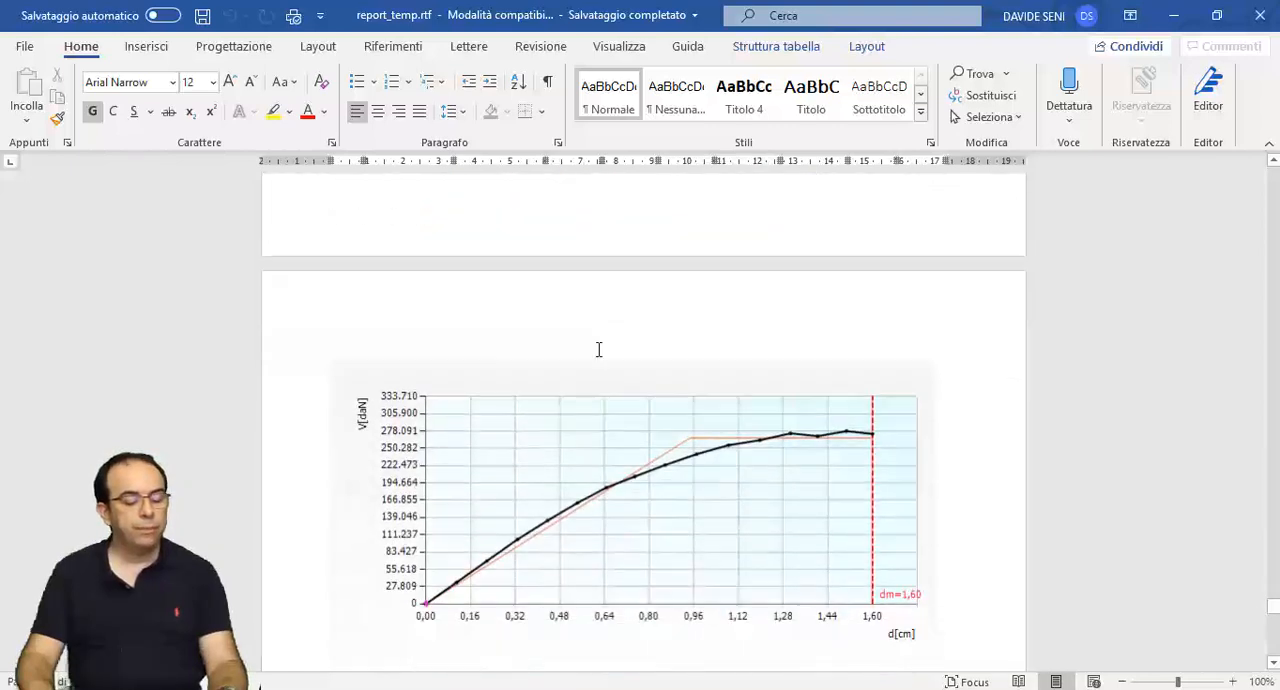
scroll(598, 349, down, 10)
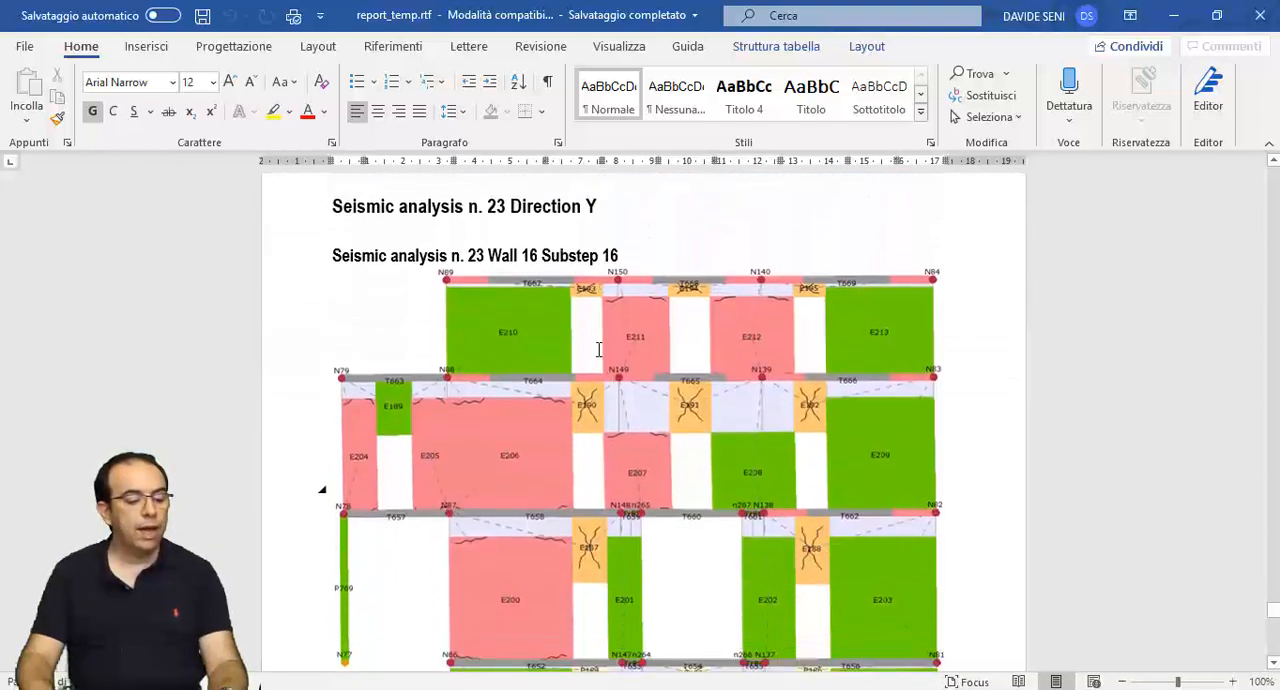
scroll(598, 349, down, 15)
scroll(598, 349, down, 15)
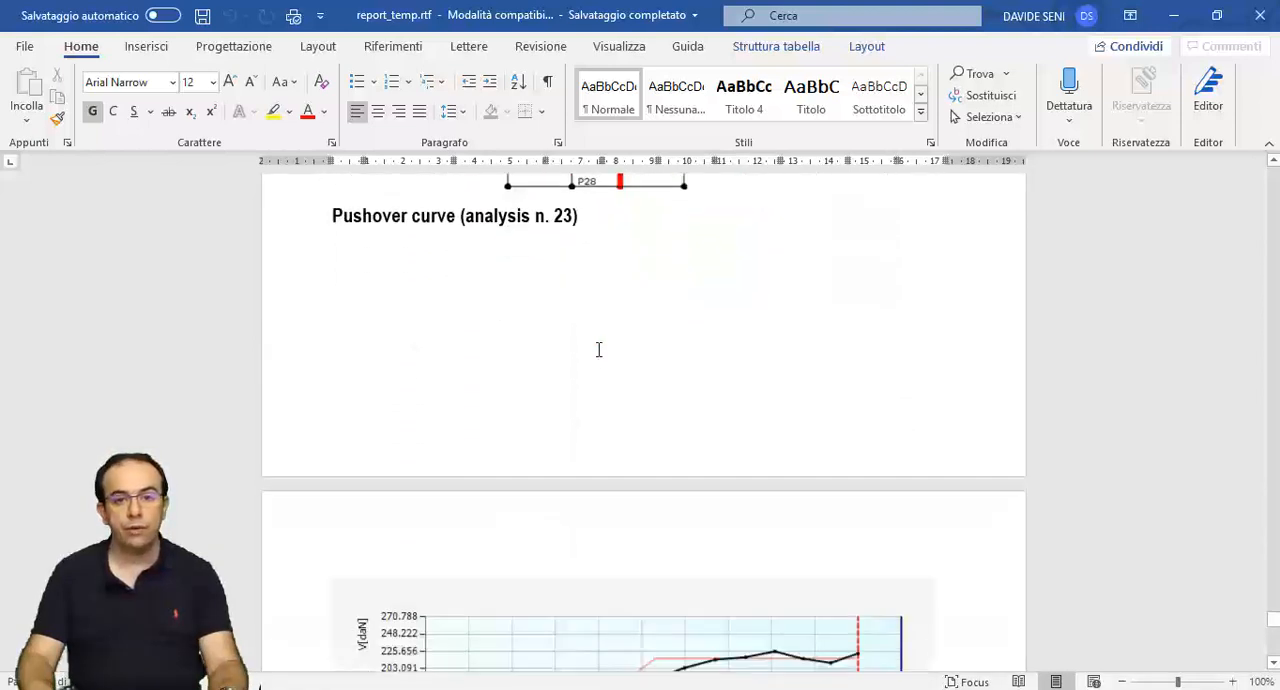
scroll(598, 349, down, 12)
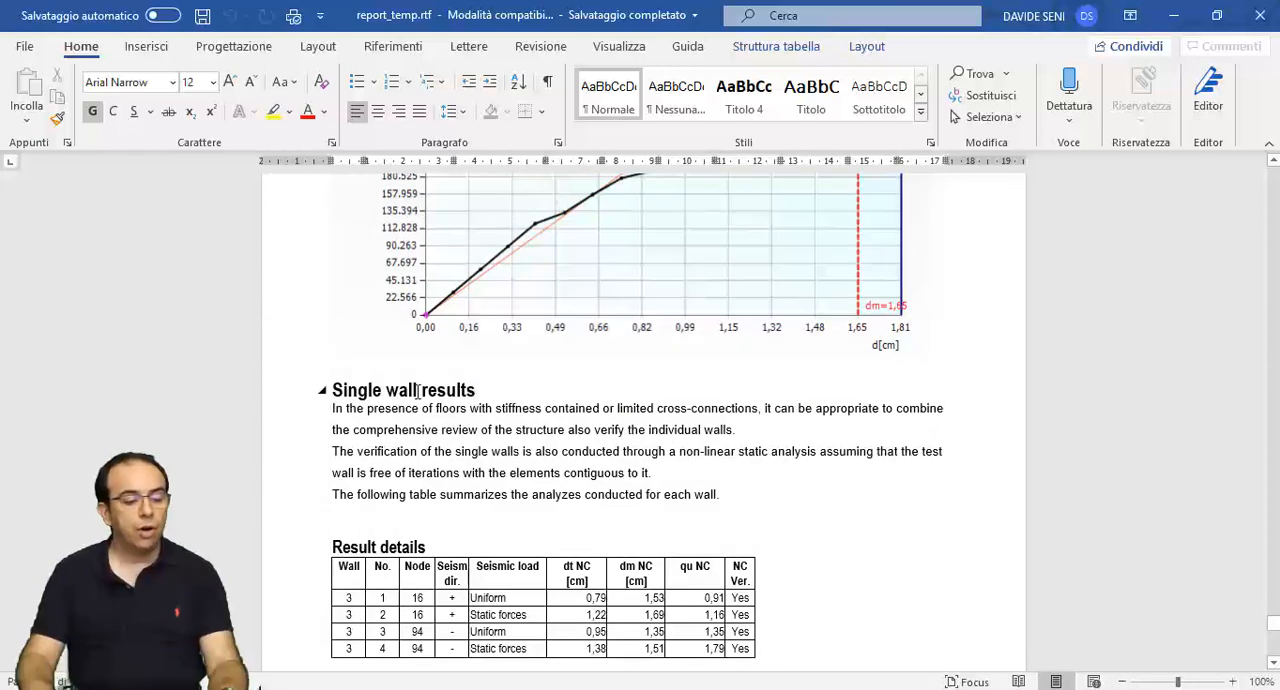
- Read through the single wall results and the pages that follow, and close the report to return to 3Muri
scroll(418, 390, down, 7)
scroll(418, 390, down, 8)
scroll(416, 391, down, 14)
scroll(418, 391, down, 9)
scroll(418, 391, down, 16)
scroll(418, 391, down, 16)
scroll(418, 390, down, 8)
scroll(418, 391, down, 1)
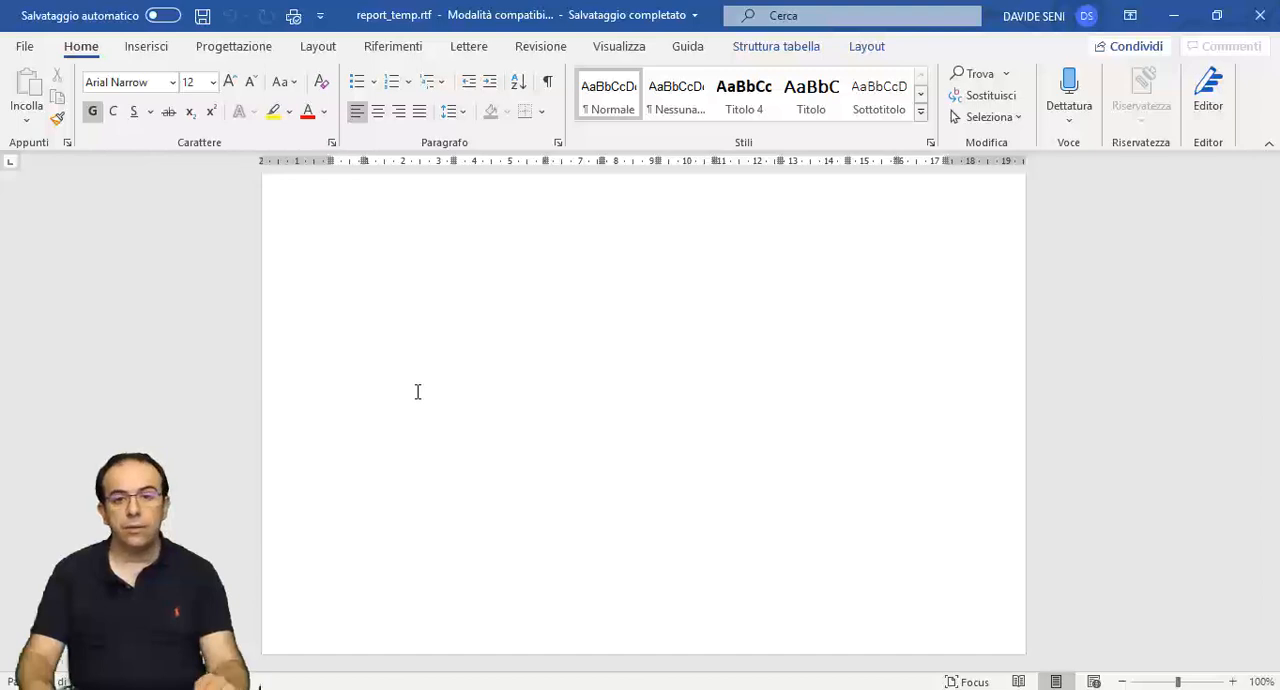
click(1256, 16)
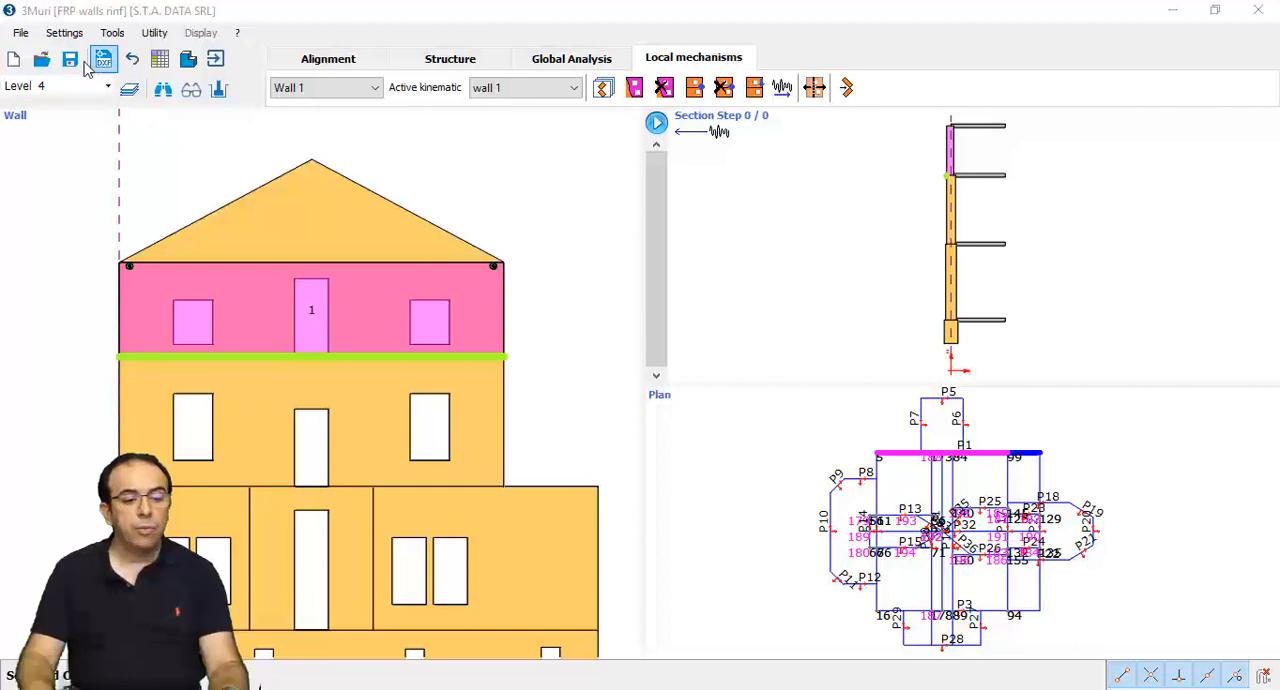
- Export the pushover analysis results to Microsoft Excel for all analyses, choosing the Walls element type with all walls included
click(20, 36)
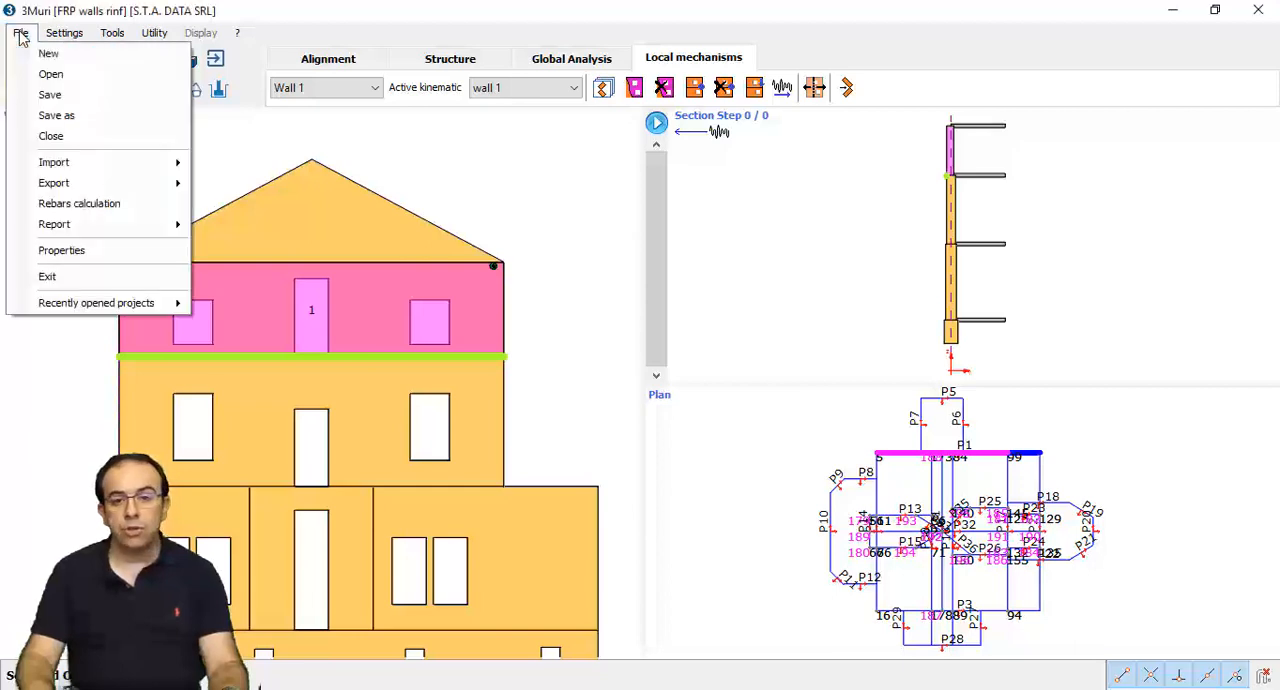
mouse_move(85, 186)
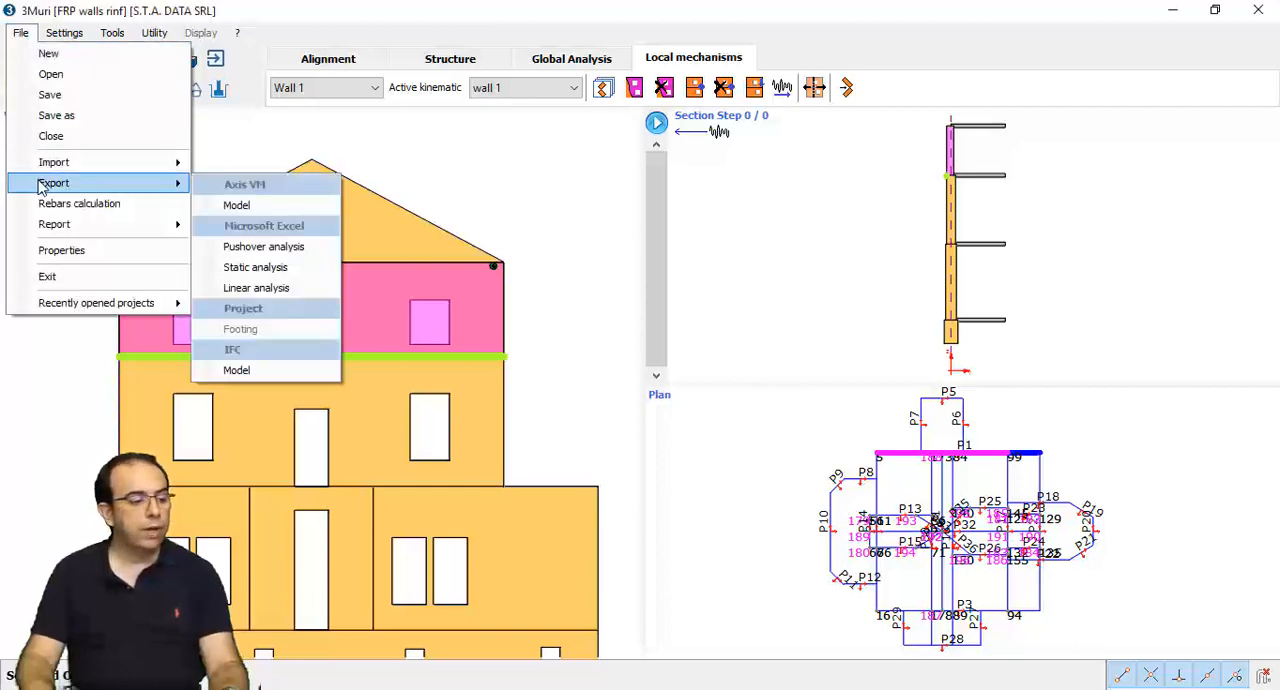
click(291, 247)
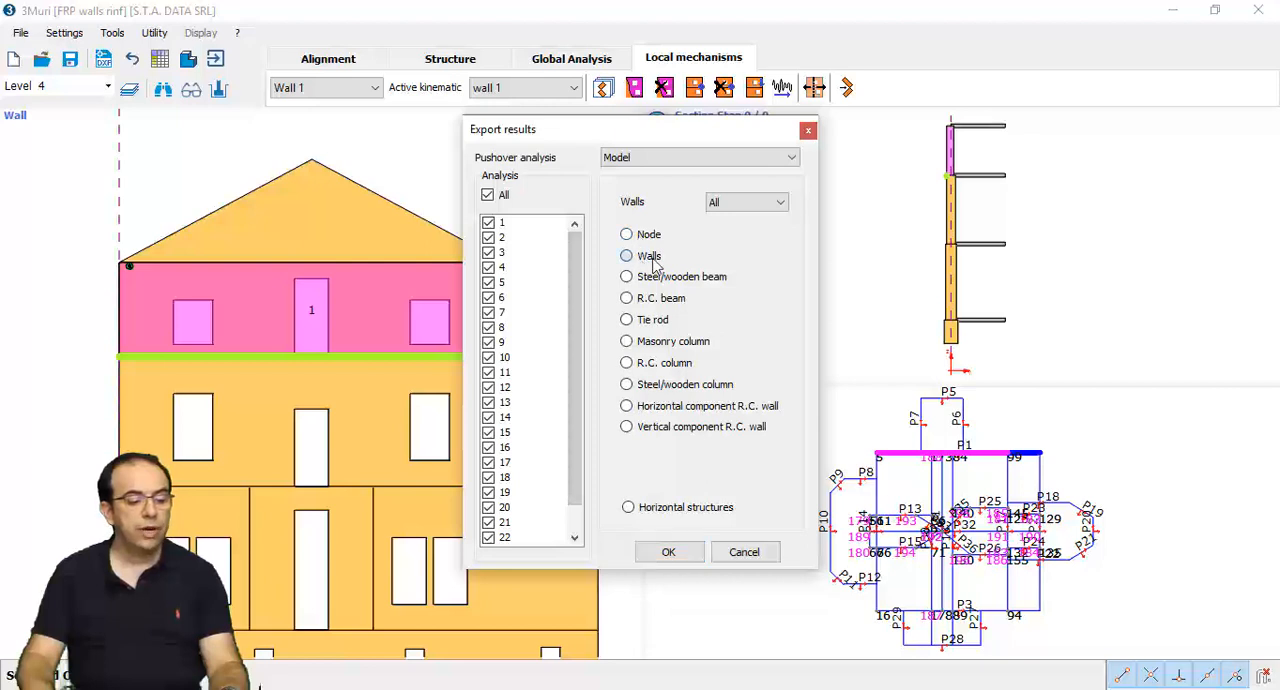
click(669, 553)
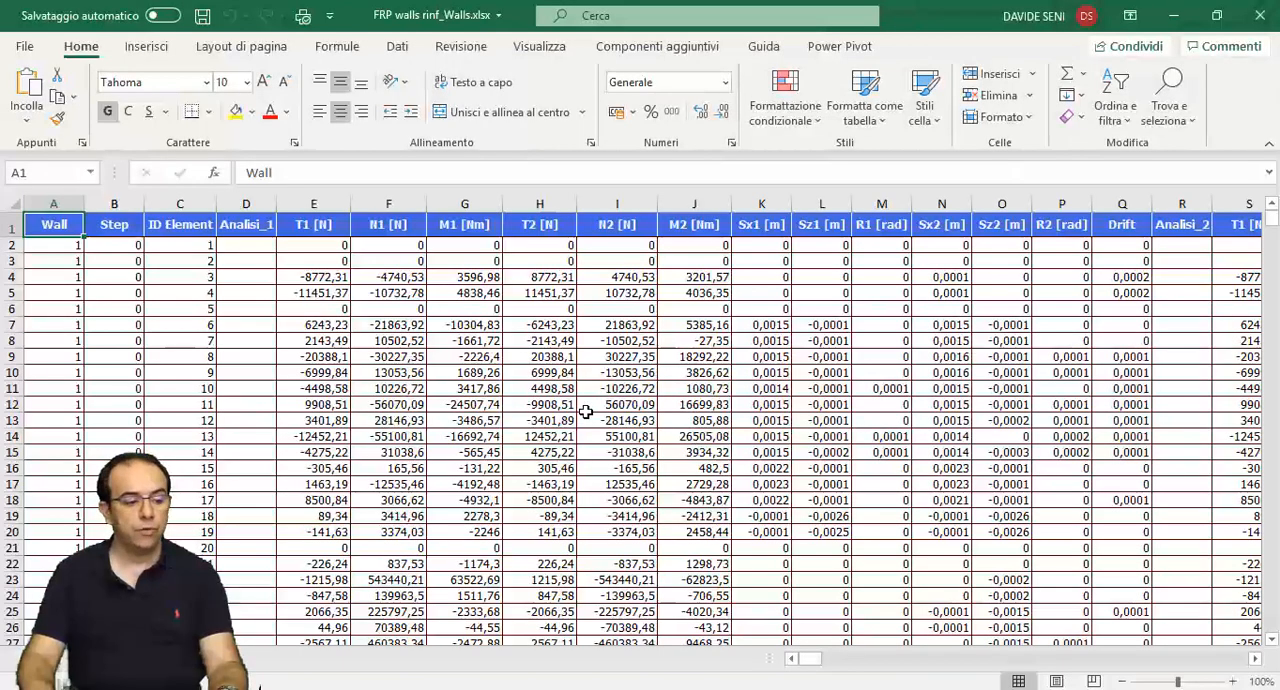
- Examine the exported wall forces, displacements and drifts across the elements and successive analyses, and close the workbook to return to 3Muri
scroll(586, 412, down, 4)
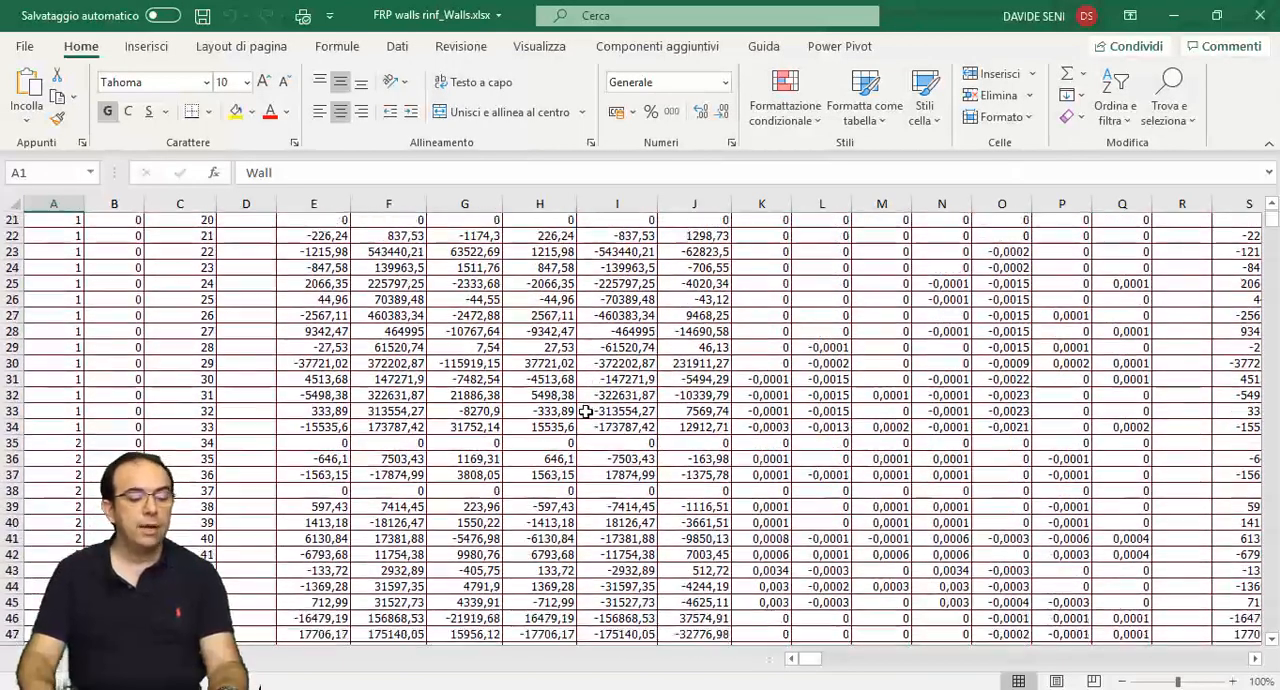
scroll(586, 412, up, 4)
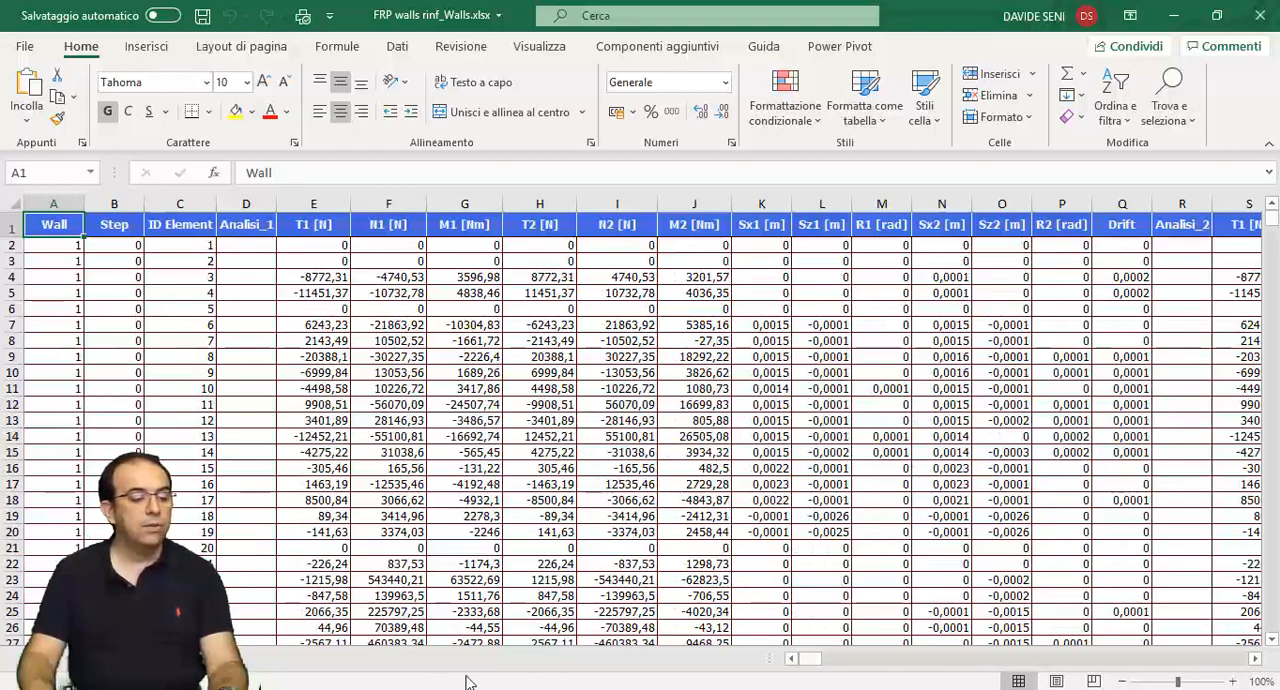
drag(815, 667, 868, 673)
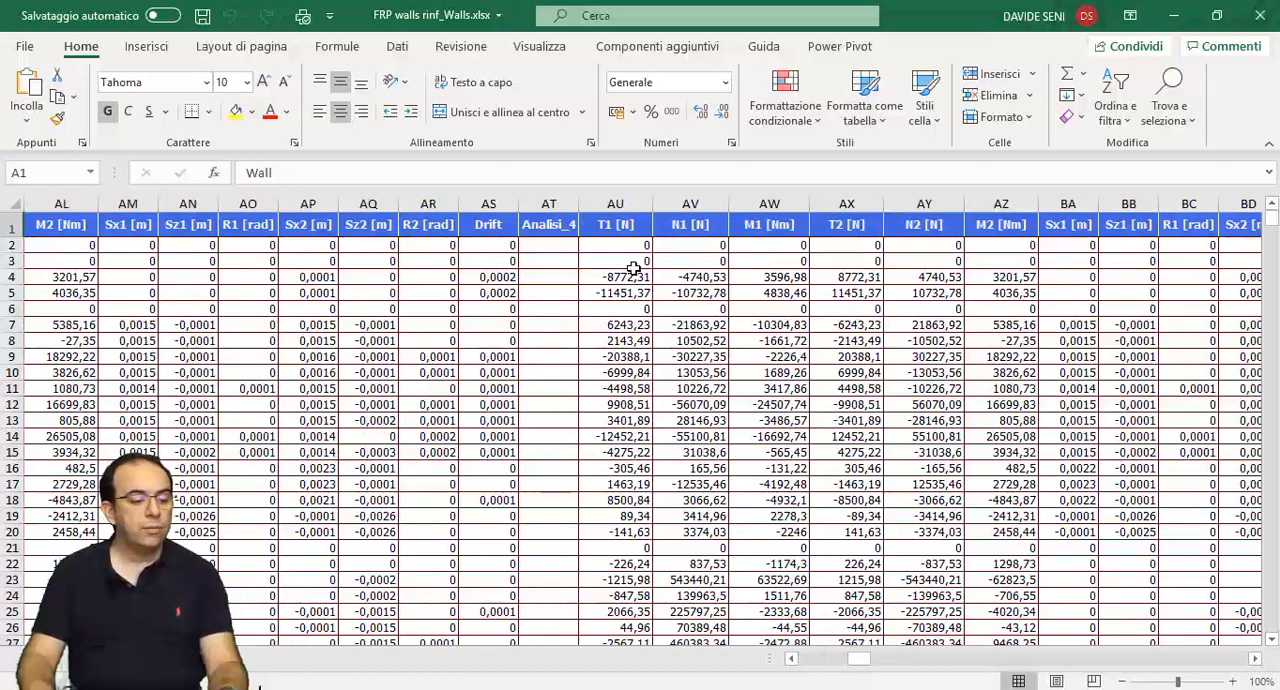
click(553, 204)
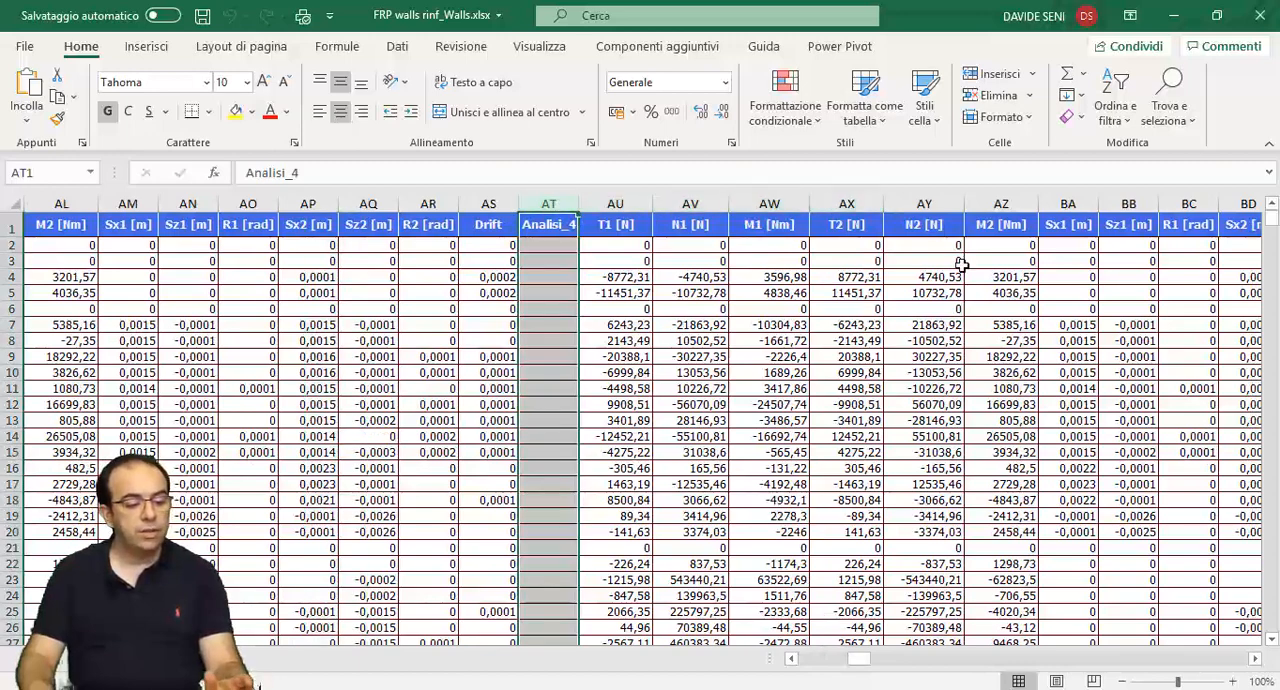
drag(862, 669, 890, 668)
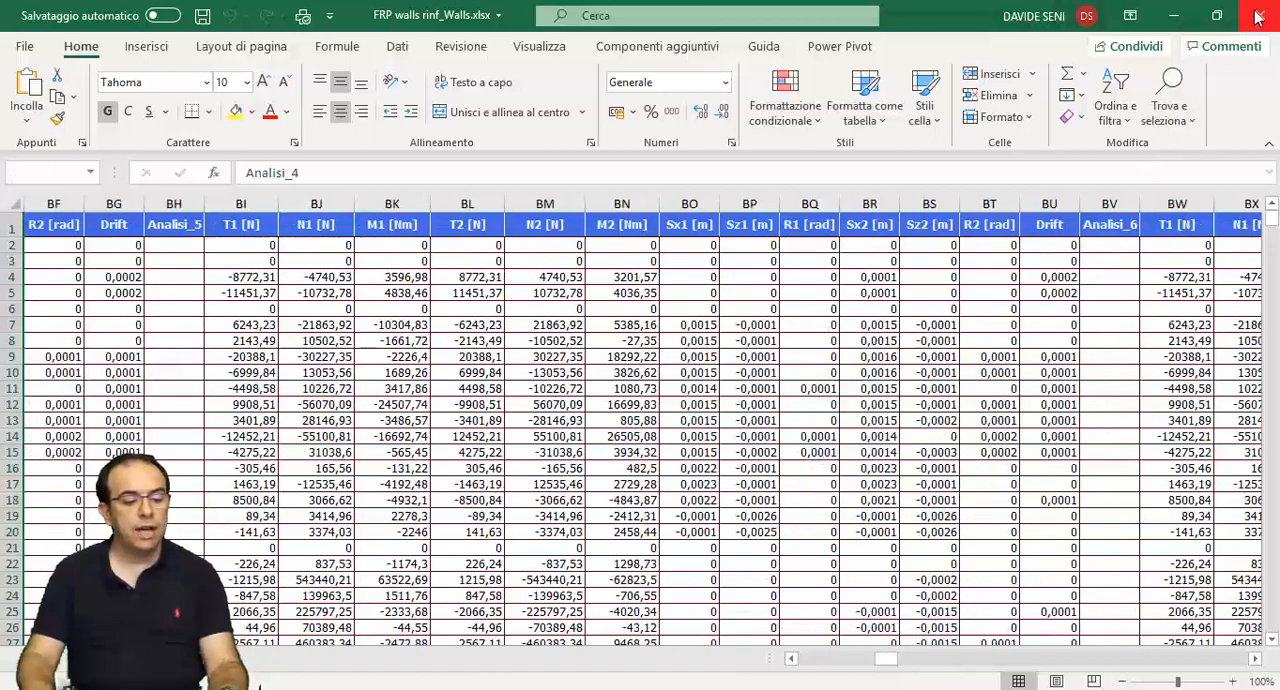
click(1258, 17)
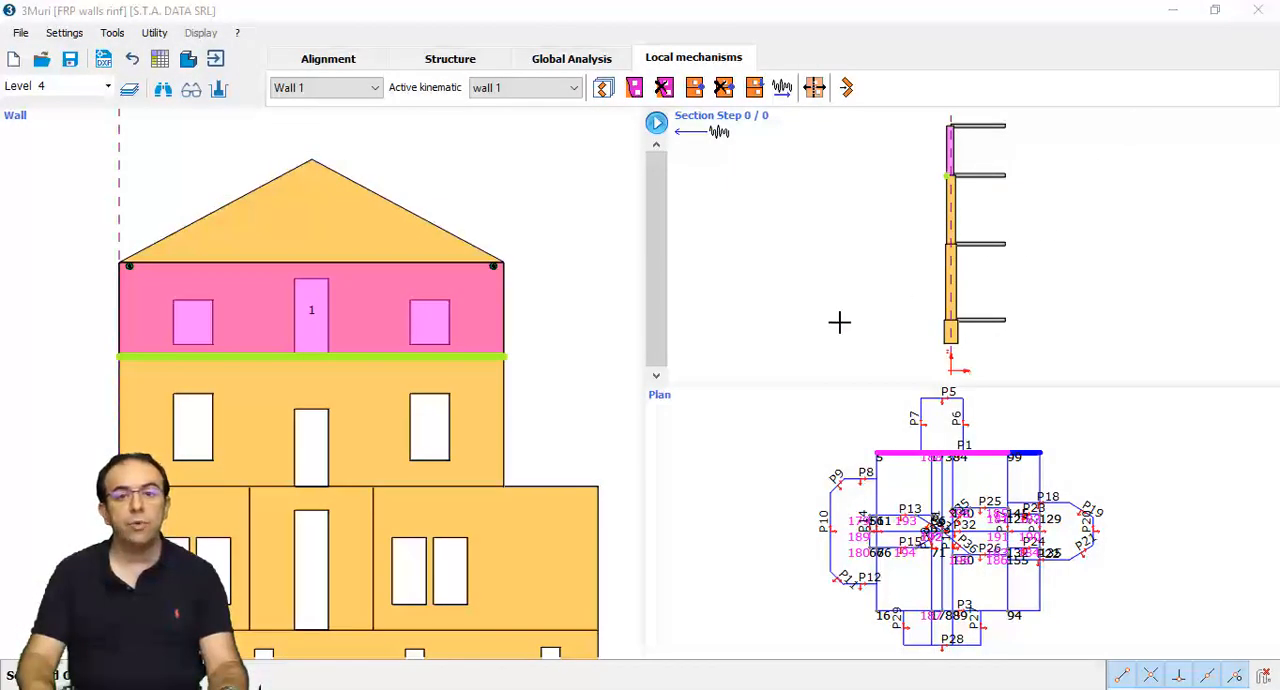